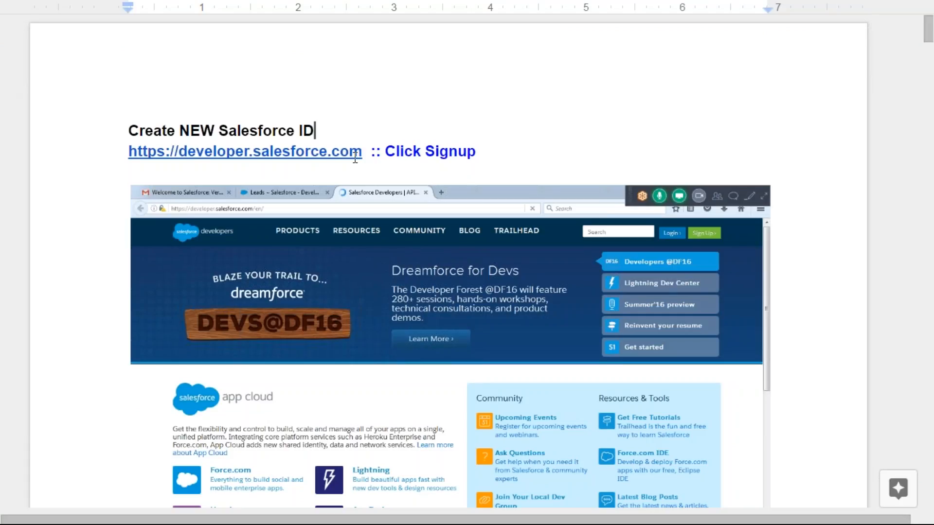
Copy the developer.salesforce.com link from the Google Docs notes and bring Firefox forward
{"action": "left_click_drag", "start_coordinate": [362, 152], "coordinate": [119, 152]}
{"action": "key", "text": "ctrl+c"}
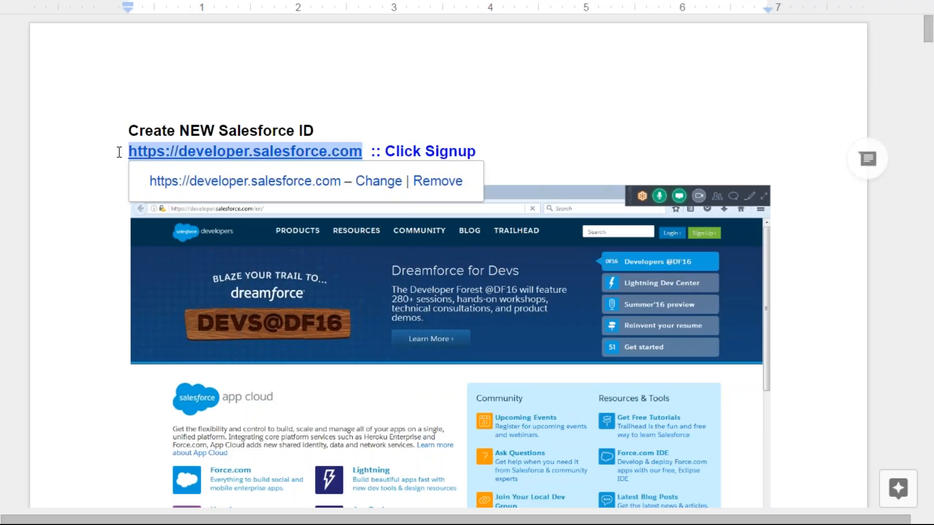
{"action": "key", "text": "alt+Tab"}
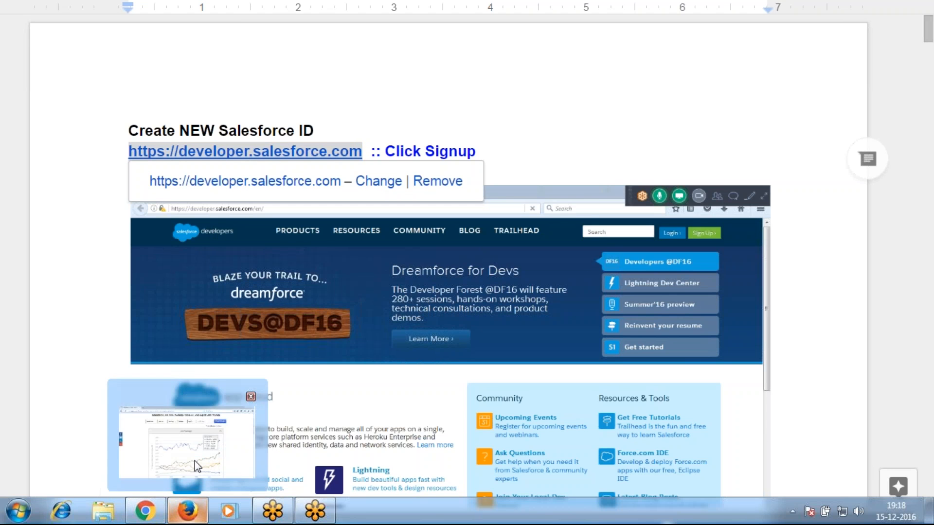
{"action": "left_click", "coordinate": [199, 513]}
Load developer.salesforce.com in a new tab and close the old job-trends tab
{"action": "left_click", "coordinate": [166, 11]}
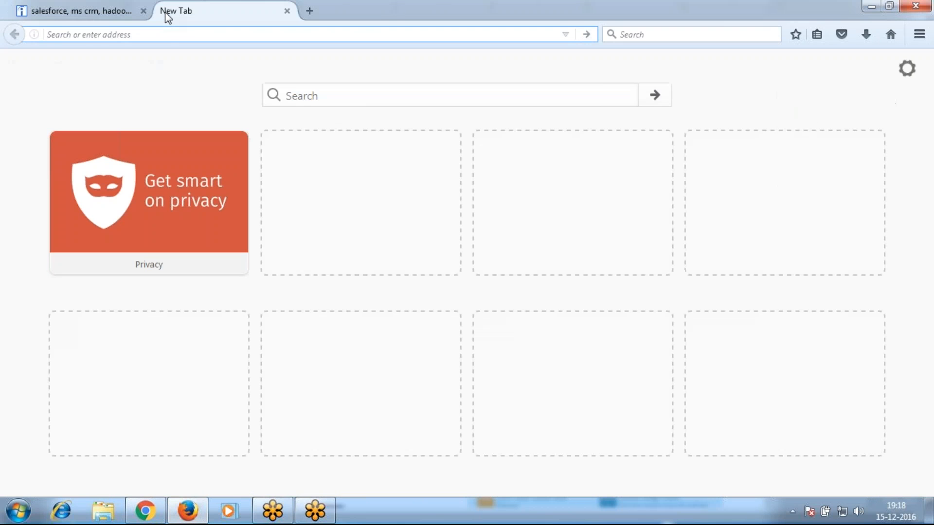
{"action": "key", "text": "ctrl+v"}
{"action": "key", "text": "Return"}
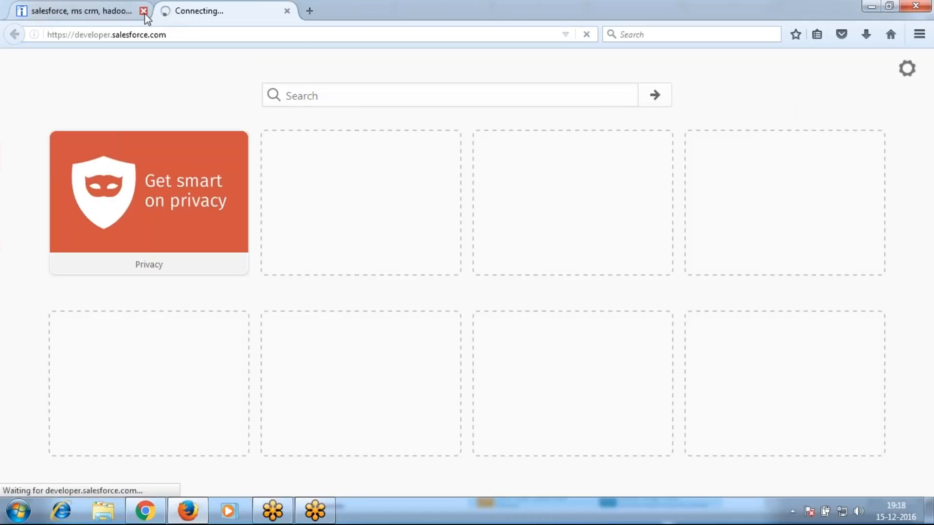
{"action": "left_click", "coordinate": [143, 10]}
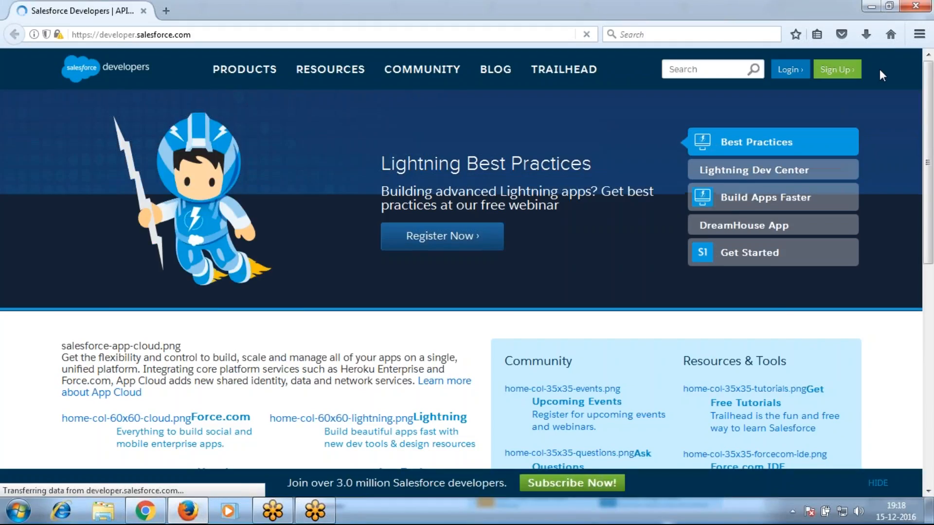
Go to the Salesforce Developers sign-up page from the homepage
{"action": "mouse_move", "coordinate": [330, 69]}
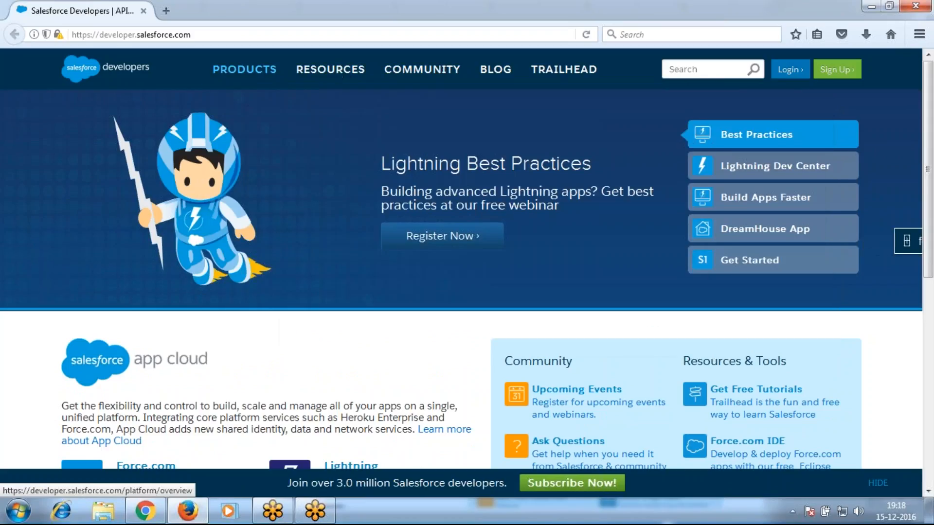
{"action": "mouse_move", "coordinate": [268, 72]}
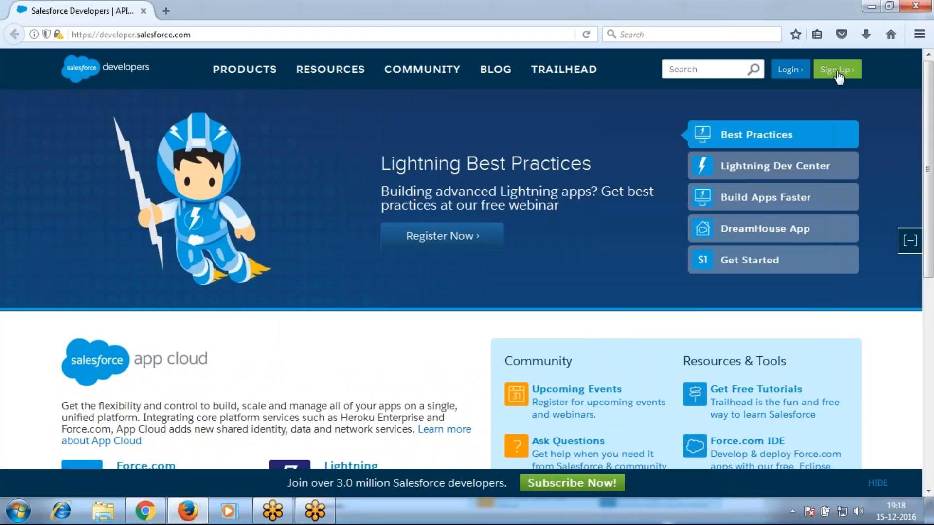
{"action": "left_click", "coordinate": [838, 72]}
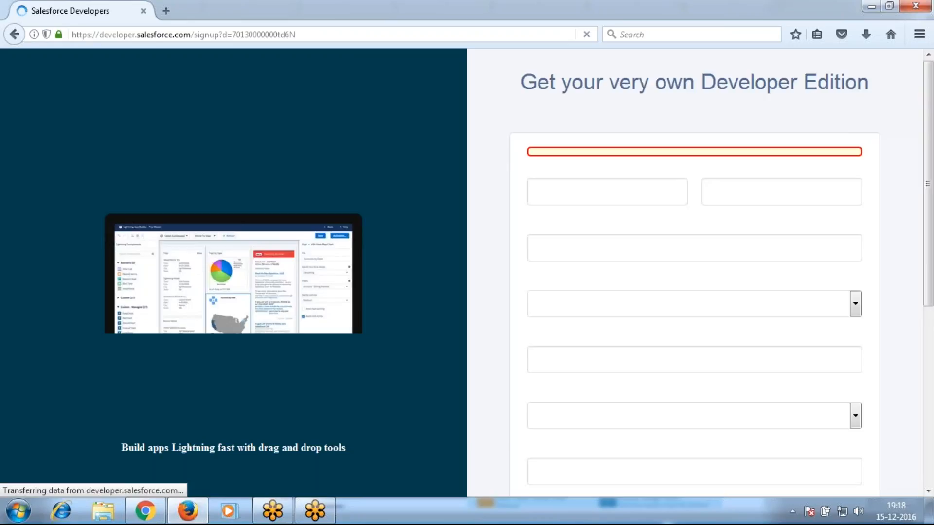
Enter the first name, last name and email address on the sign-up form
{"action": "left_click", "coordinate": [580, 214]}
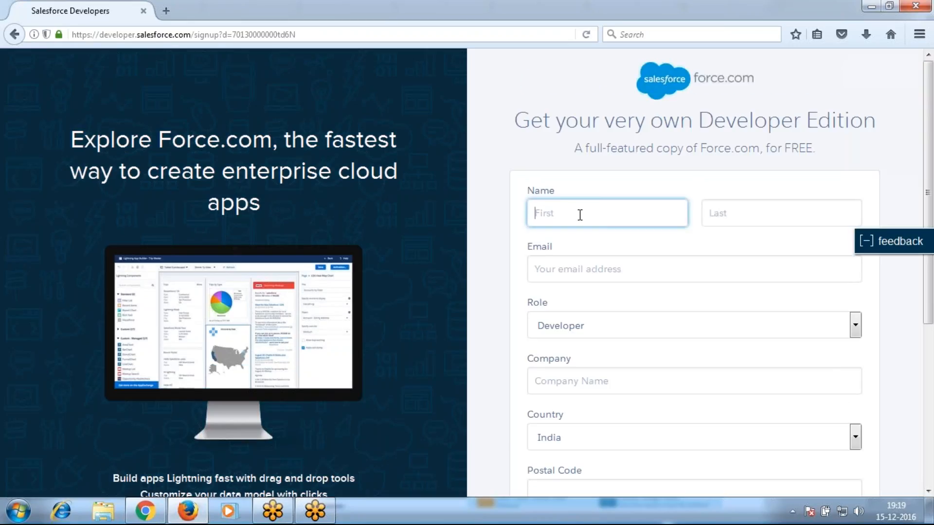
{"action": "type", "text": "sfdc"}
{"action": "key", "text": "Tab"}
{"action": "type", "text": "sfdc"}
{"action": "key", "text": "Tab"}
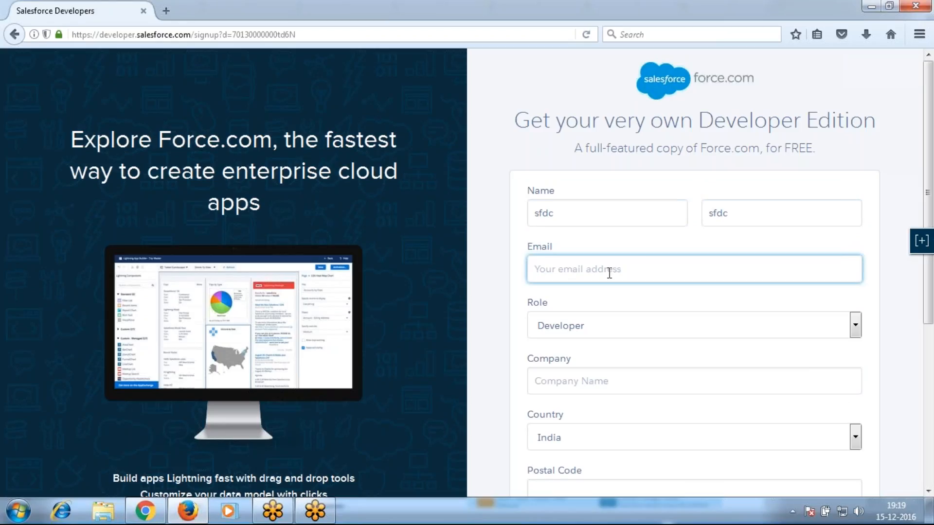
{"action": "key", "text": "Tab"}
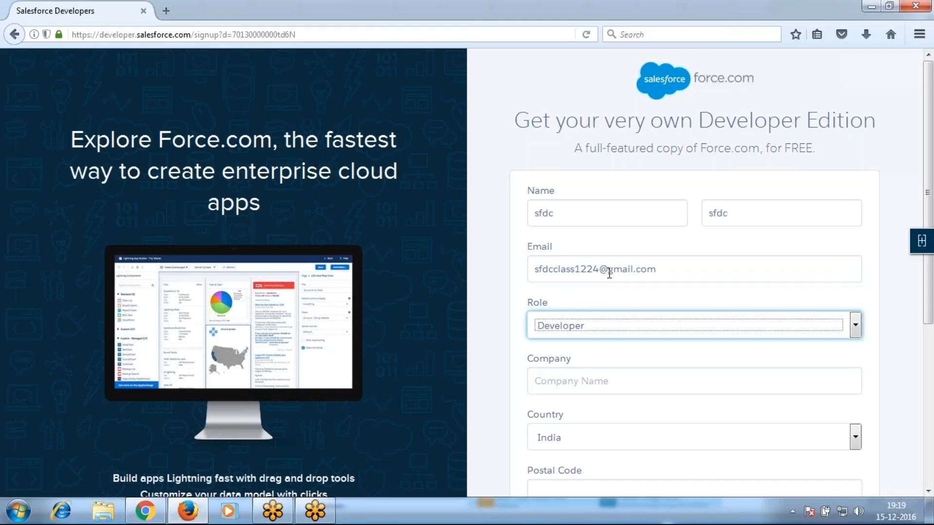
Fill in company hts78 and the postal code
{"action": "left_click", "coordinate": [601, 383]}
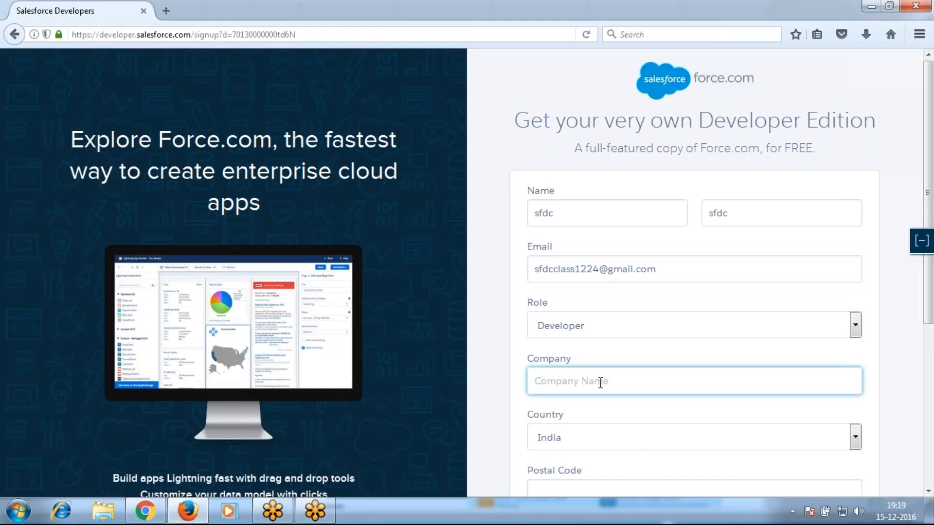
{"action": "scroll", "coordinate": [599, 381], "scroll_direction": "down", "scroll_amount": 3}
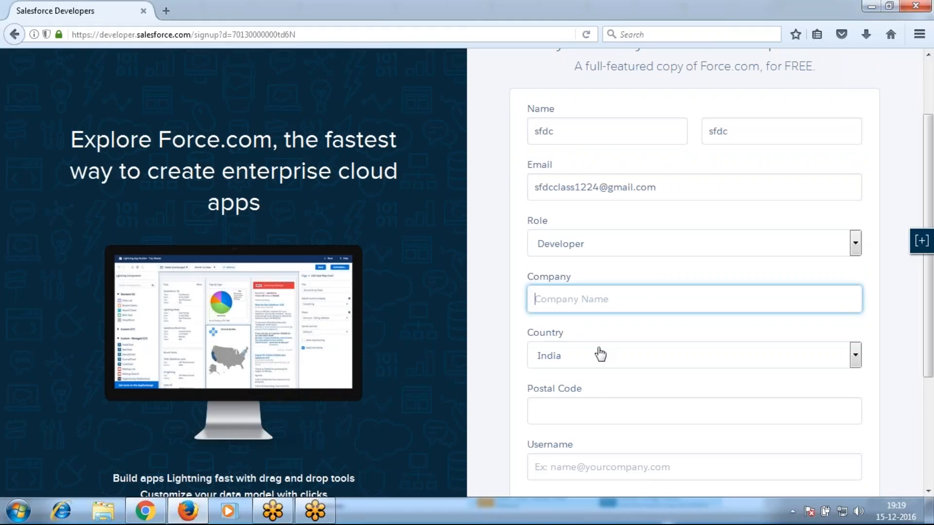
{"action": "type", "text": "hts78"}
{"action": "left_click", "coordinate": [583, 412]}
{"action": "type", "text": "50"}
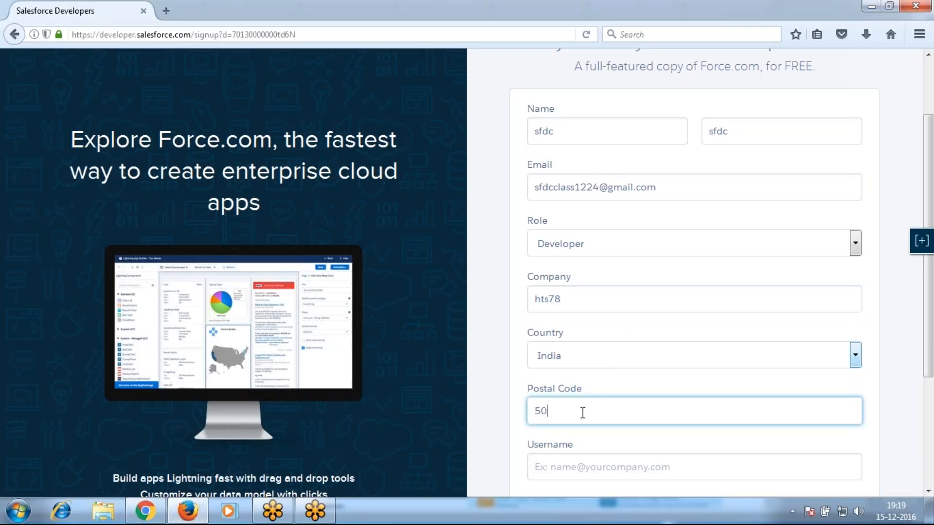
{"action": "type", "text": "0018"}
{"action": "key", "text": "Tab"}
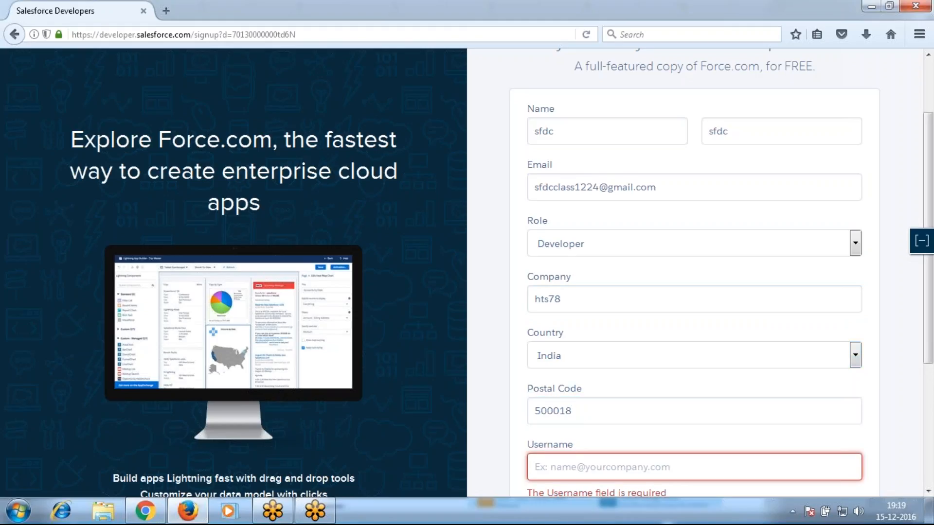
Enter a username and accept the Master Subscription Agreement
{"action": "scroll", "coordinate": [589, 412], "scroll_direction": "down", "scroll_amount": 3}
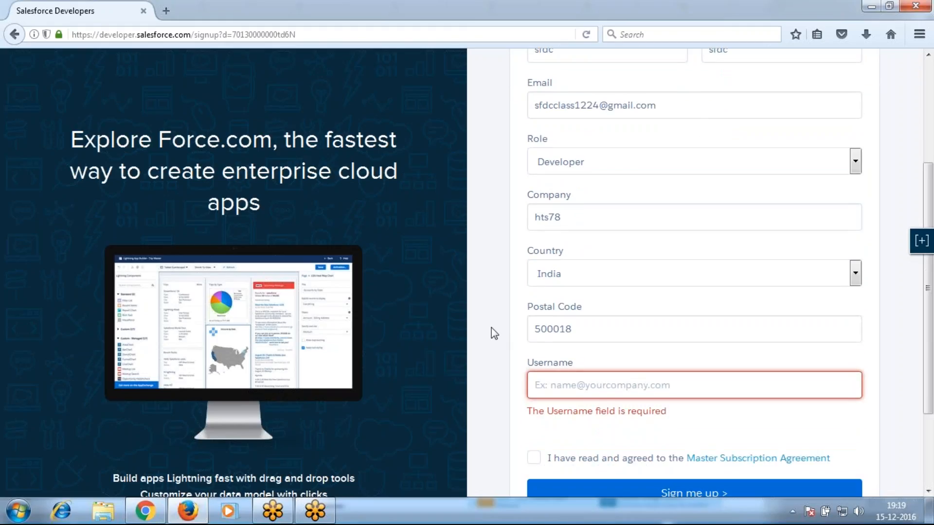
{"action": "left_click_drag", "start_coordinate": [673, 104], "coordinate": [519, 110]}
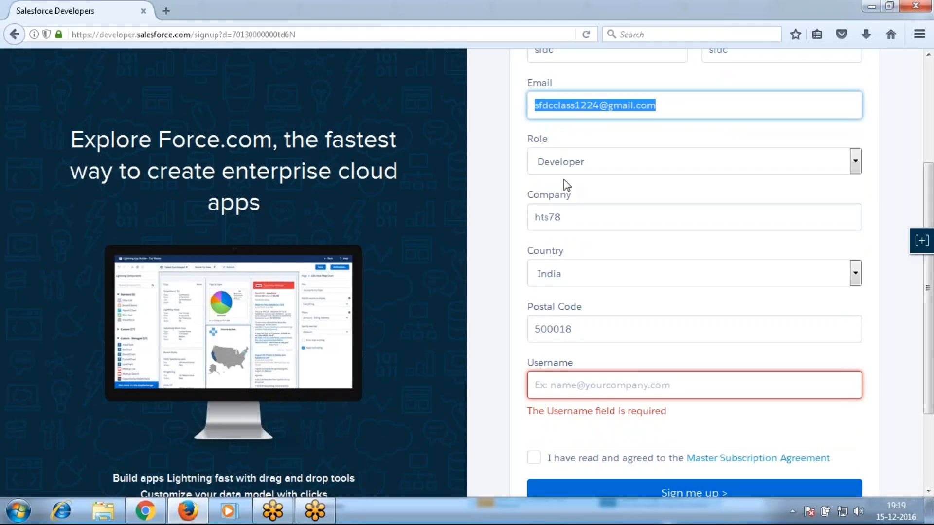
{"action": "left_click", "coordinate": [569, 384]}
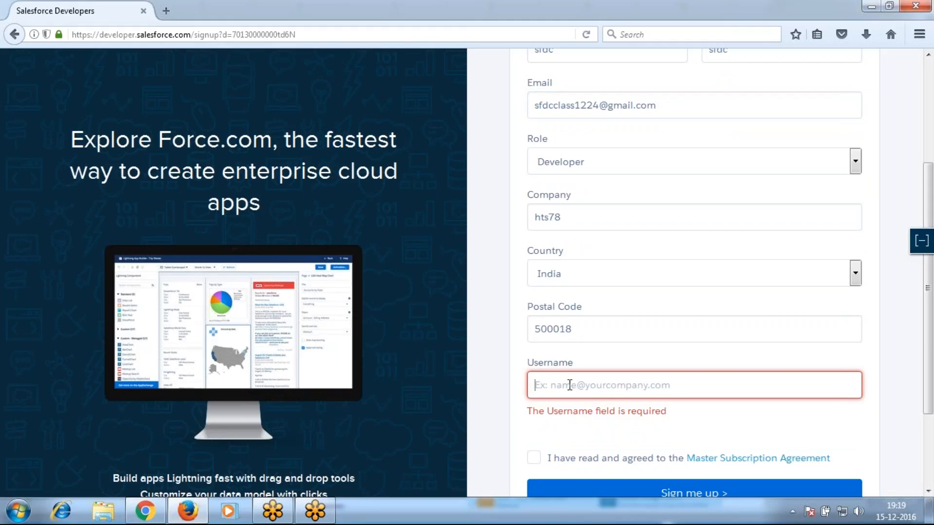
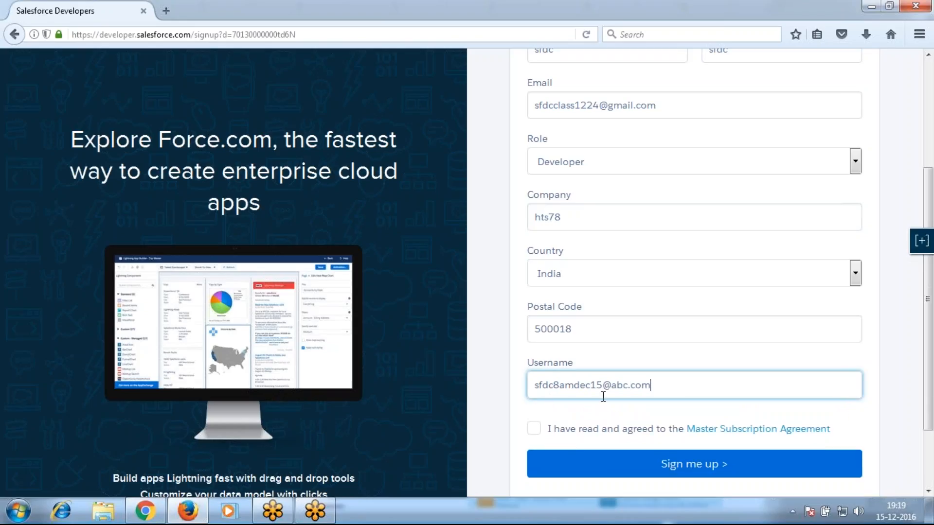
{"action": "left_click", "coordinate": [534, 429]}
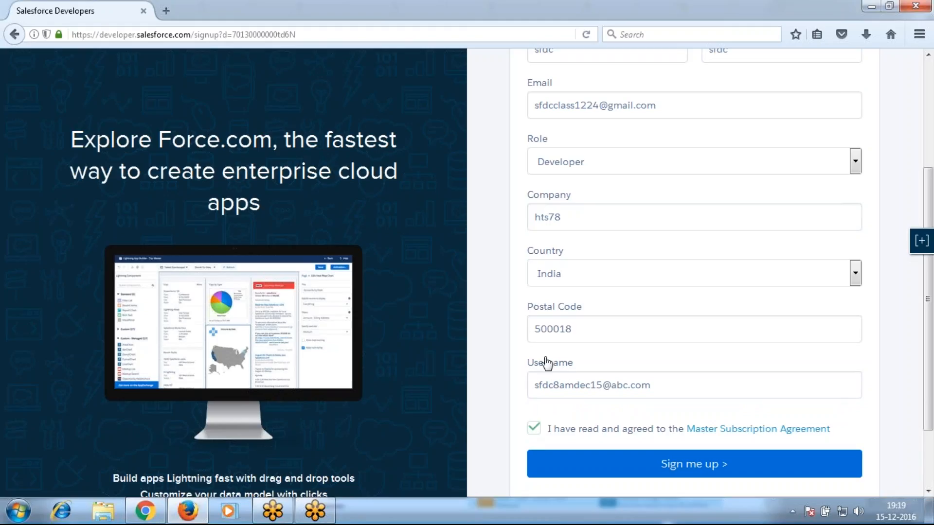
Copy the email address and username, then submit the Developer Edition sign-up
{"action": "left_click_drag", "start_coordinate": [644, 111], "coordinate": [519, 109]}
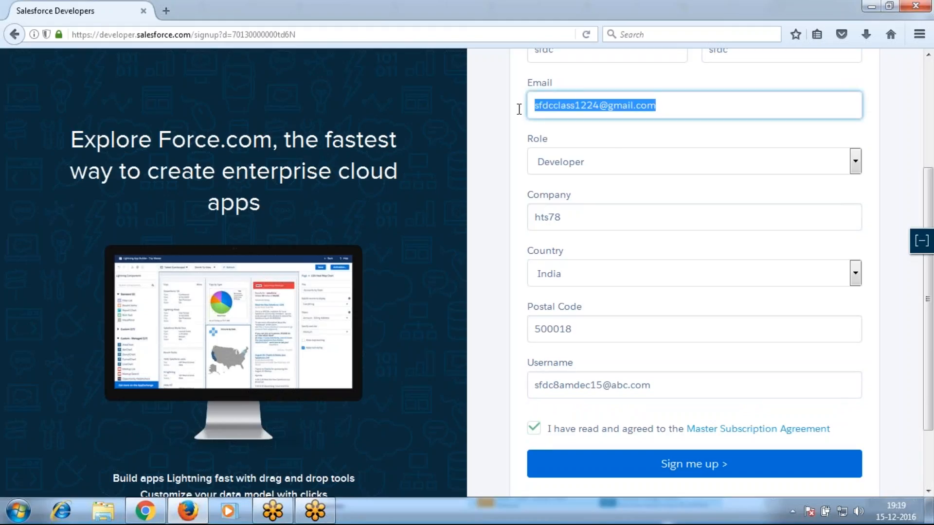
{"action": "left_click_drag", "start_coordinate": [661, 388], "coordinate": [520, 383]}
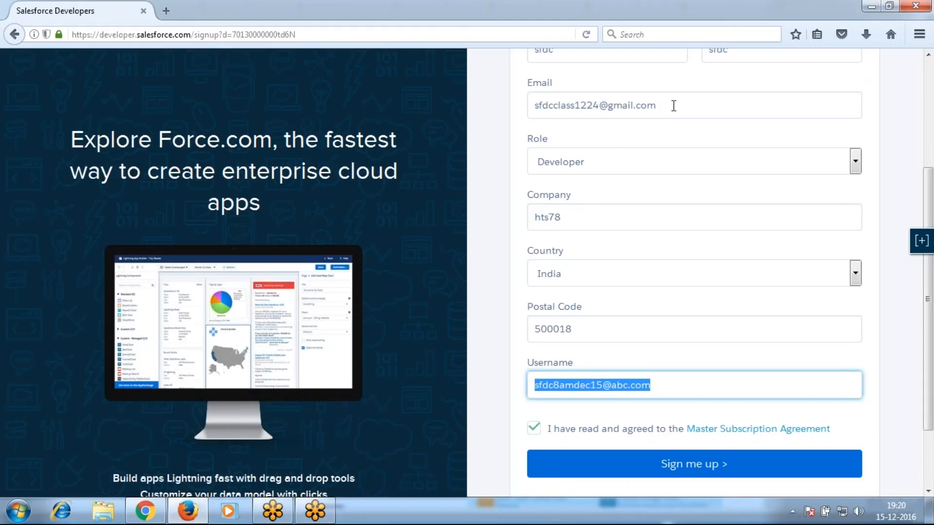
{"action": "left_click_drag", "start_coordinate": [674, 106], "coordinate": [516, 113]}
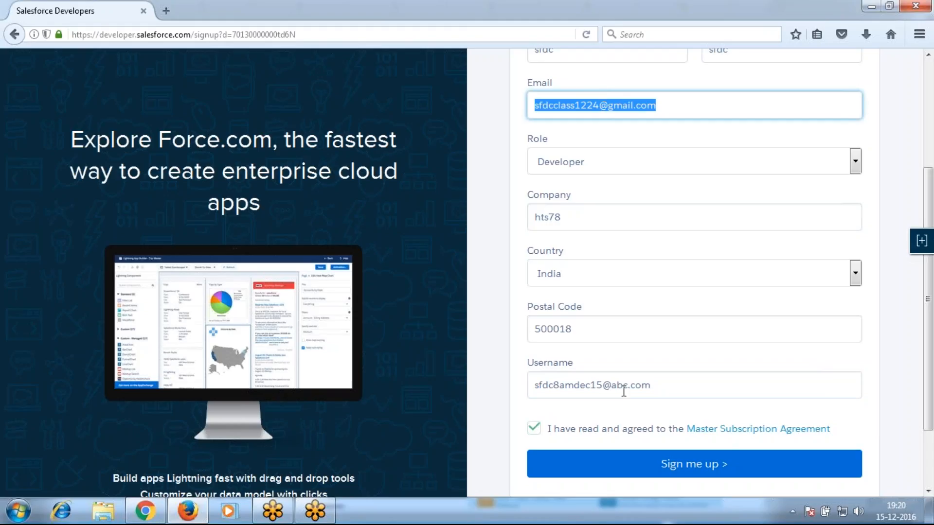
{"action": "left_click", "coordinate": [672, 465]}
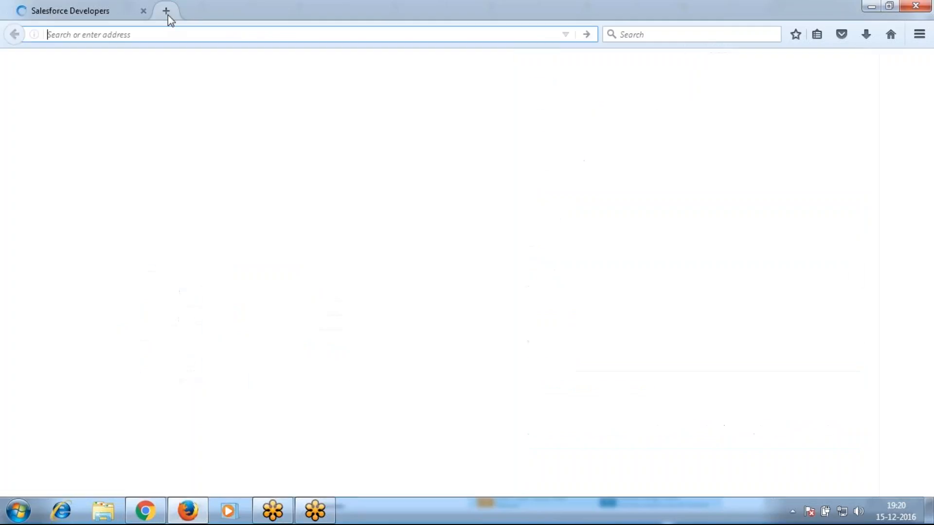
Open gmail.com in a new tab and reach the sign-in page
{"action": "left_click", "coordinate": [168, 15]}
{"action": "type", "text": "gmail.co"}
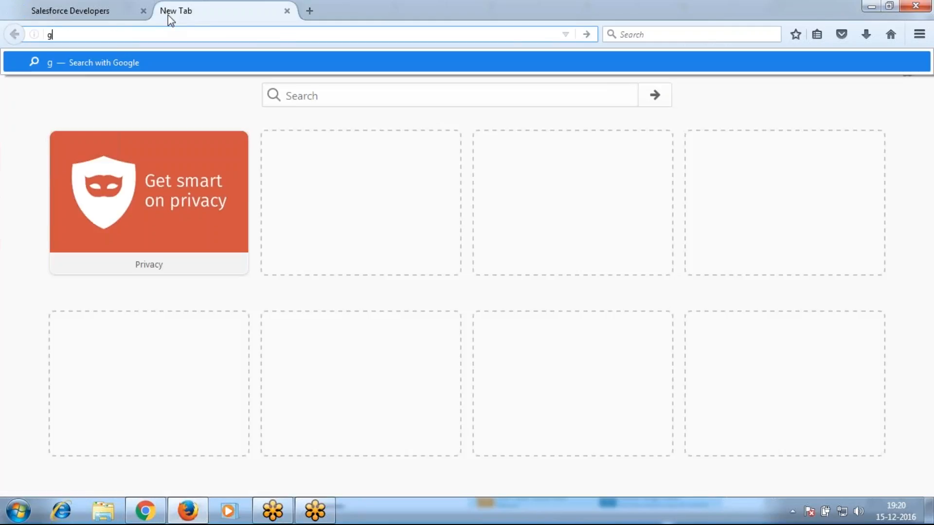
{"action": "type", "text": "m"}
{"action": "key", "text": "Return"}
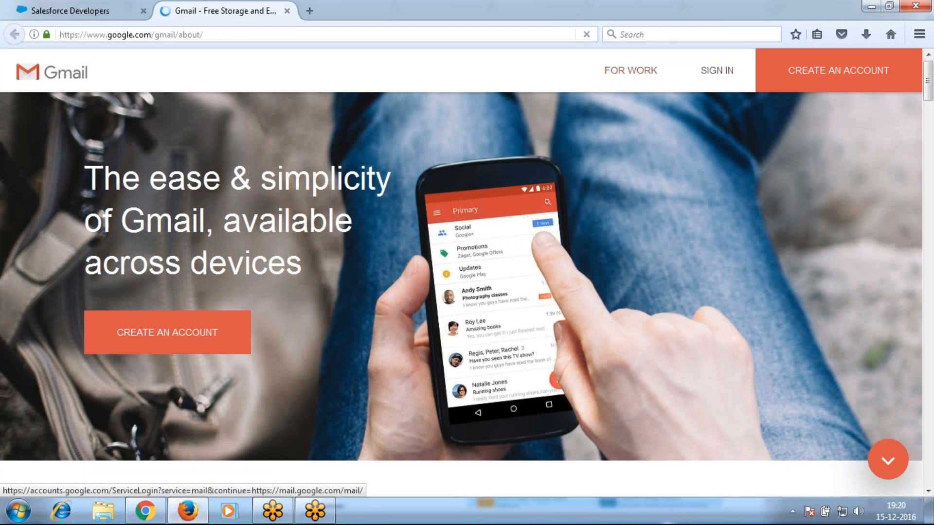
{"action": "left_click", "coordinate": [707, 76]}
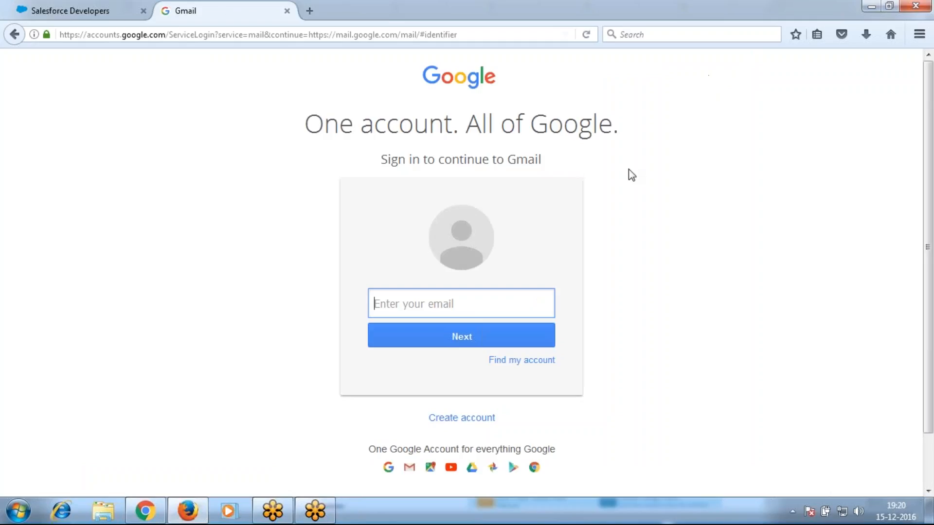
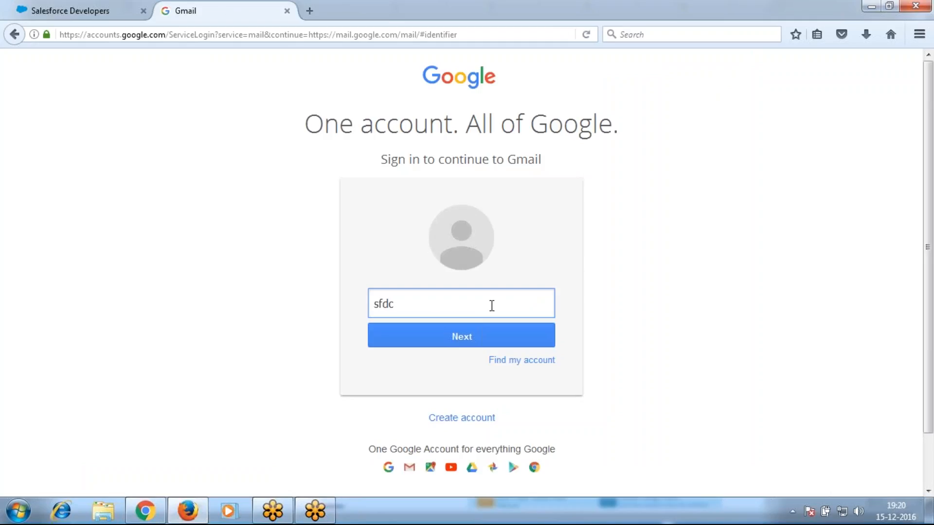
Sign in with the account name and its password
{"action": "key", "text": "Return"}
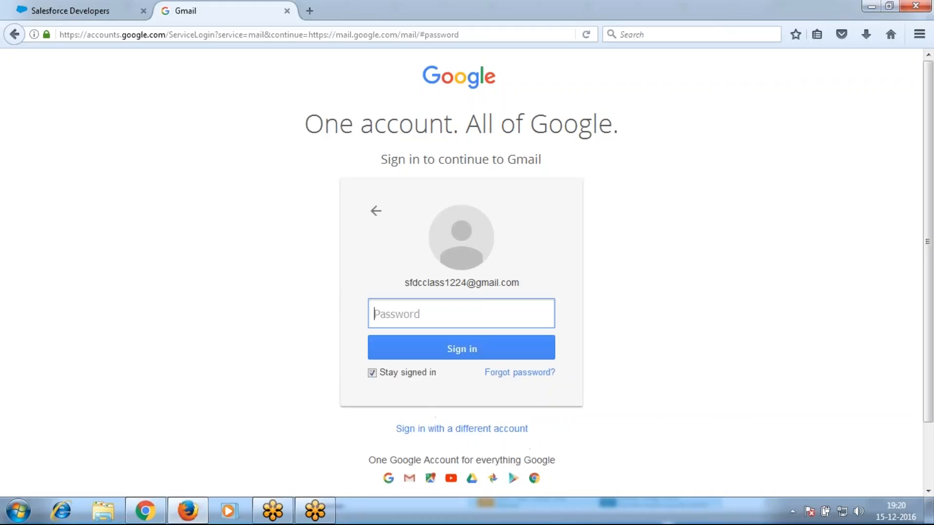
{"action": "type", "text": "*********"}
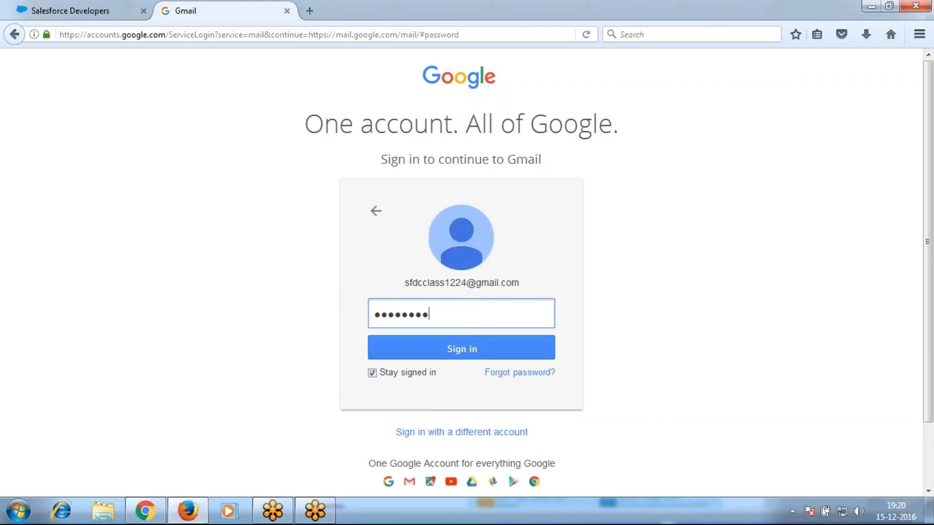
{"action": "key", "text": "Return"}
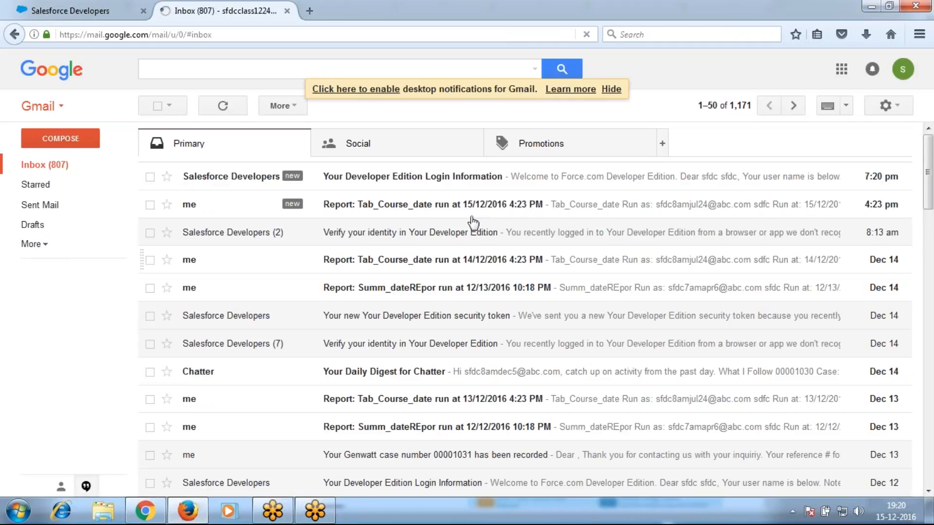
Open the 'Your Developer Edition Login Information' email and follow its login link
{"action": "left_click", "coordinate": [472, 178]}
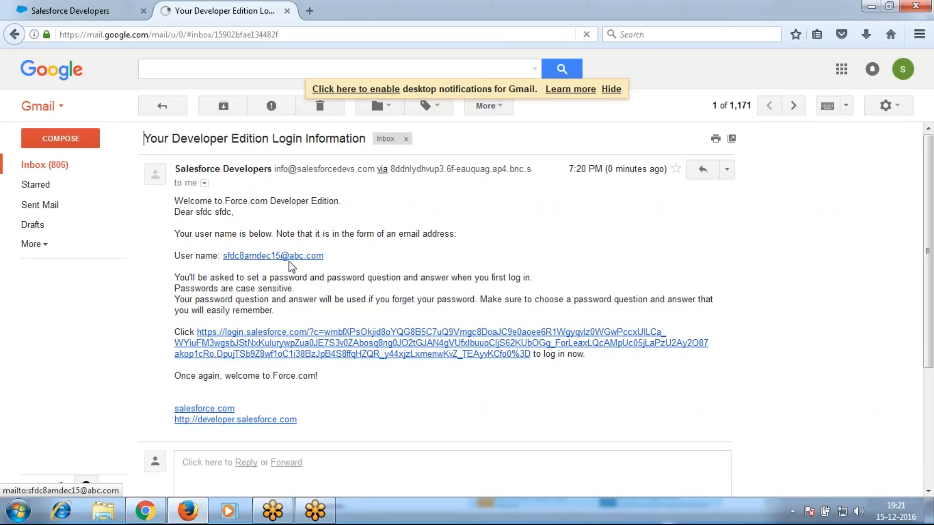
{"action": "left_click", "coordinate": [329, 343]}
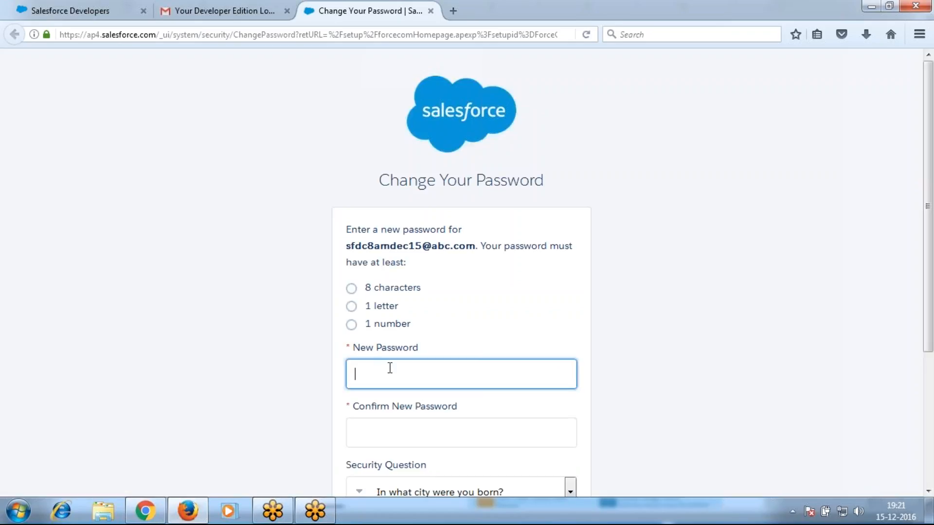
Set the new password with the 'What is your pet's name?' answer, then zoom to 120%
{"action": "type", "text": "••••••••"}
{"action": "key", "text": "Tab"}
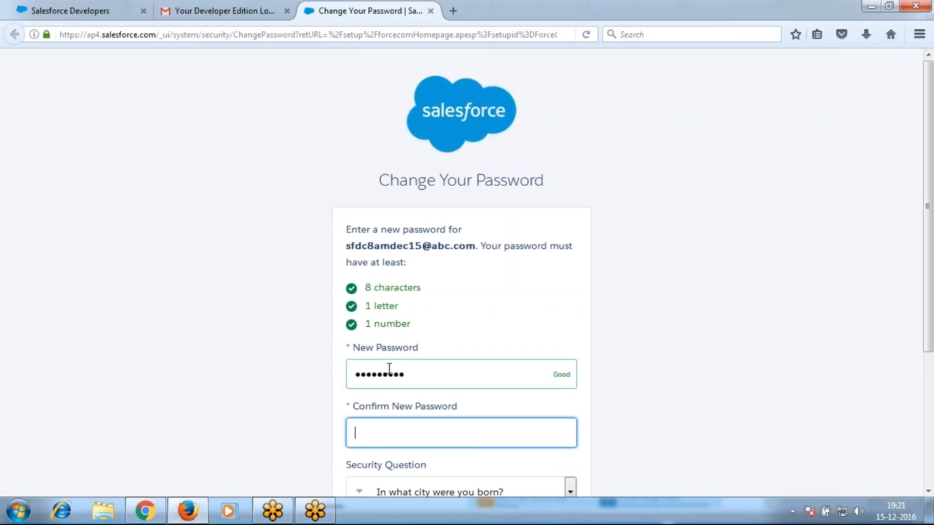
{"action": "type", "text": "•••••••••"}
{"action": "key", "text": "Tab"}
{"action": "scroll", "coordinate": [506, 319], "scroll_direction": "down", "scroll_amount": 3}
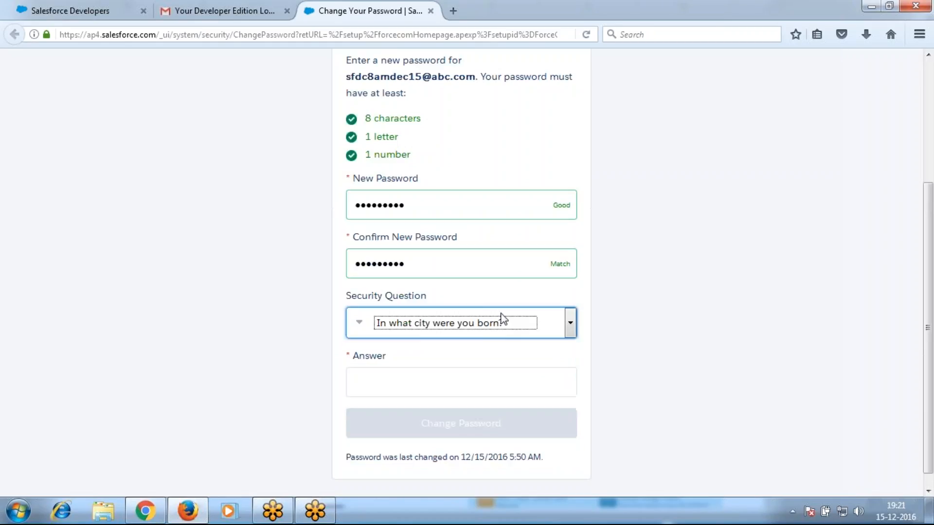
{"action": "left_click", "coordinate": [502, 319]}
{"action": "left_click", "coordinate": [492, 354]}
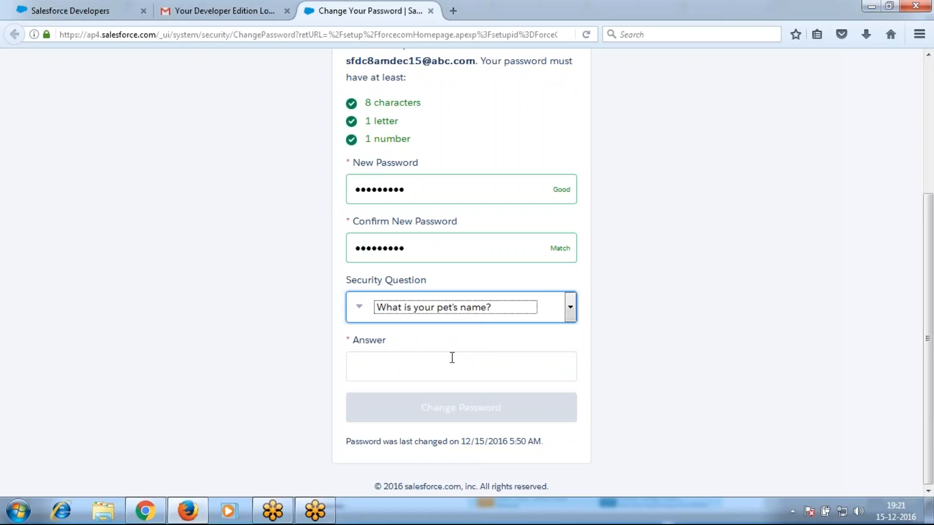
{"action": "left_click", "coordinate": [452, 358]}
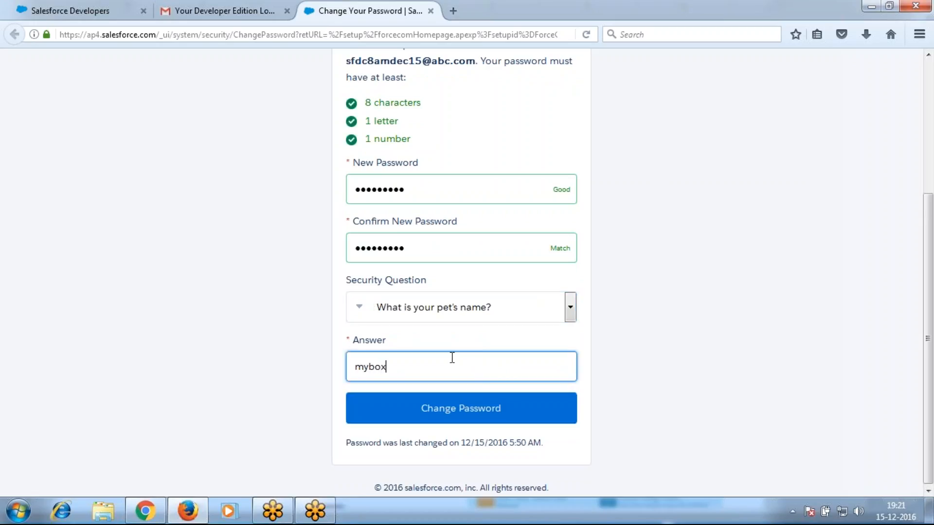
{"action": "key", "text": "Return"}
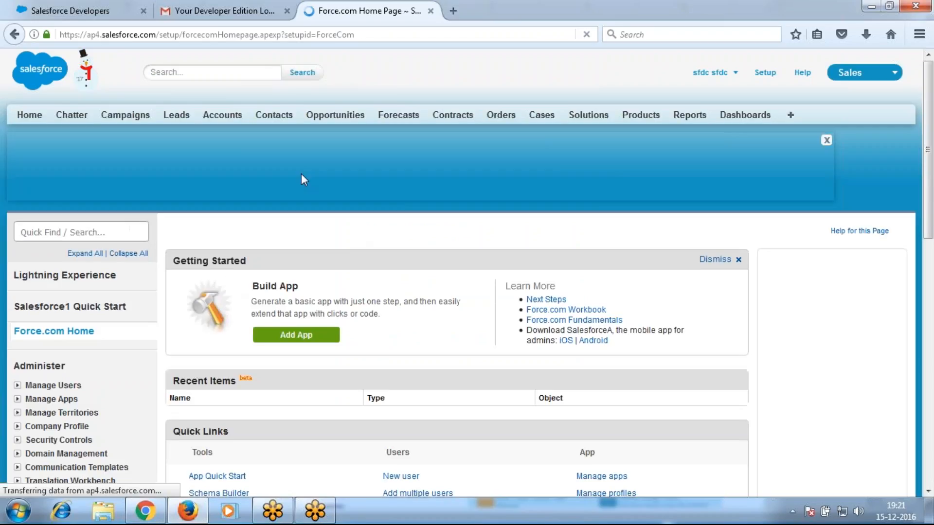
{"action": "key", "text": "ctrl+plus"}
{"action": "key", "text": "ctrl+plus"}
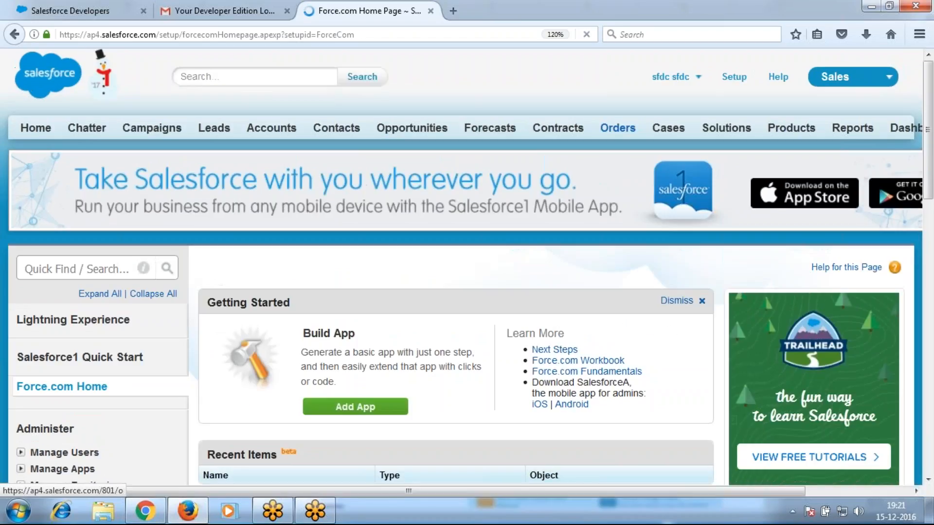
Dismiss the welcome popup, view Contacts in the Marketing app, then return to Sales
{"action": "left_click_drag", "start_coordinate": [541, 487], "coordinate": [626, 486]}
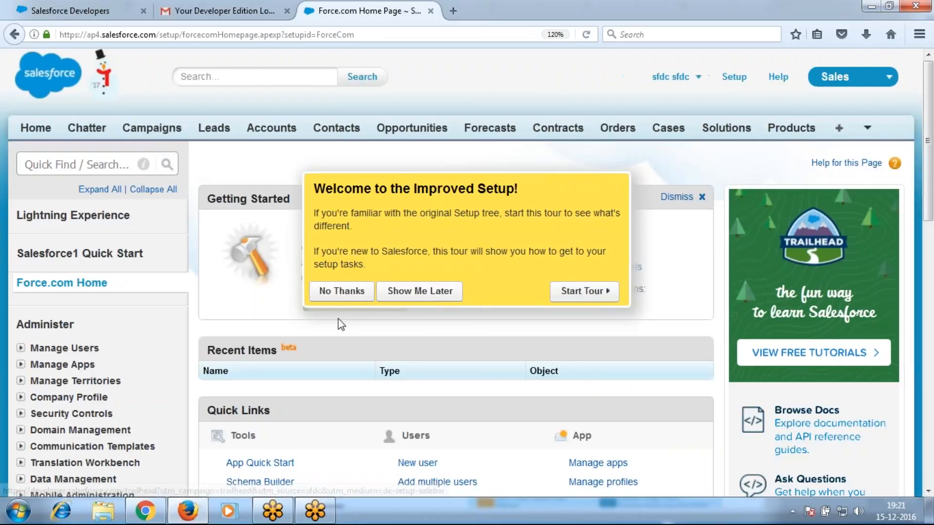
{"action": "left_click", "coordinate": [342, 291]}
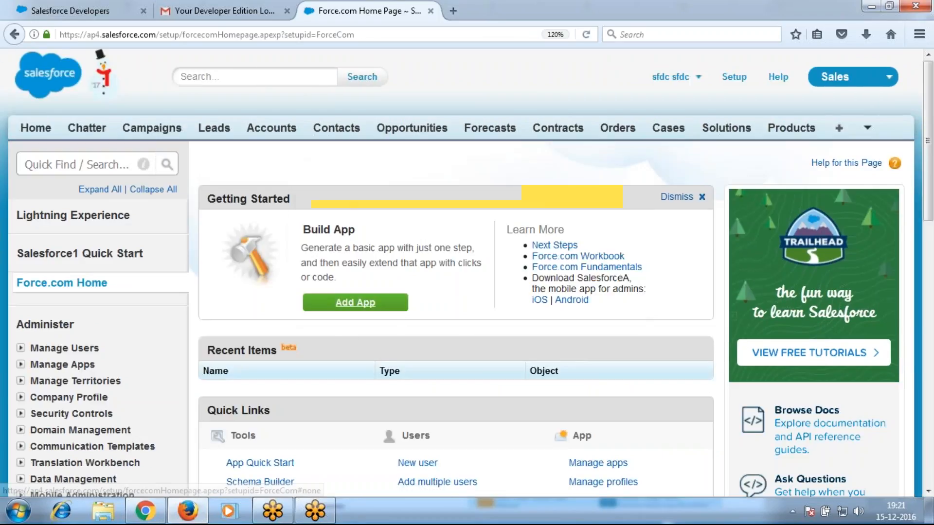
{"action": "left_click", "coordinate": [849, 77]}
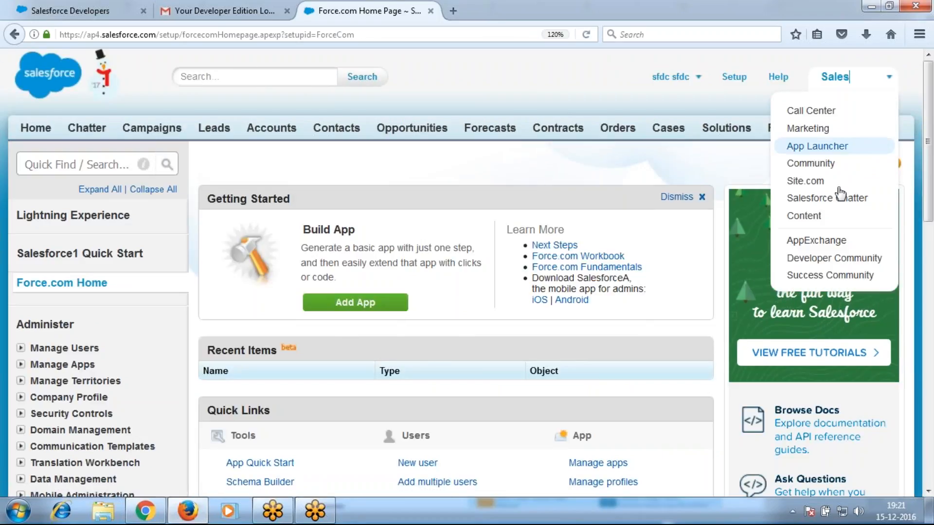
{"action": "left_click", "coordinate": [808, 128]}
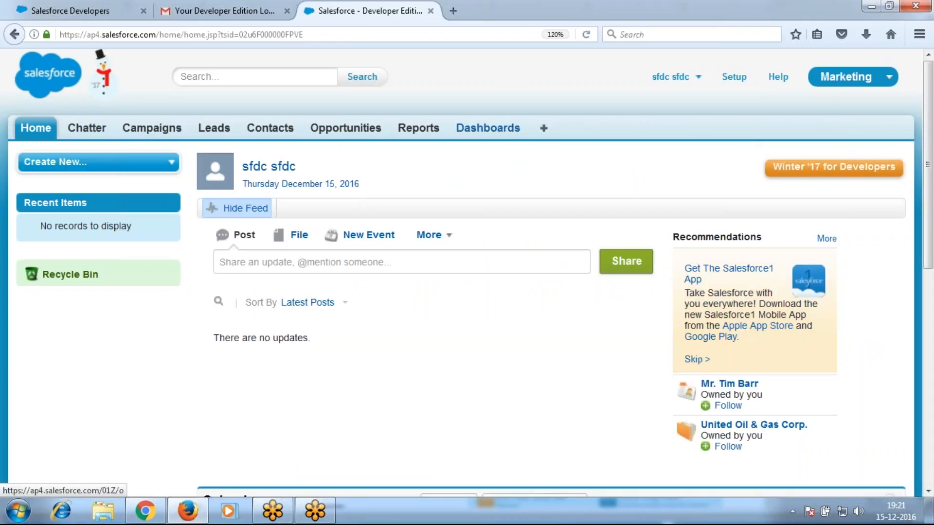
{"action": "left_click", "coordinate": [284, 129]}
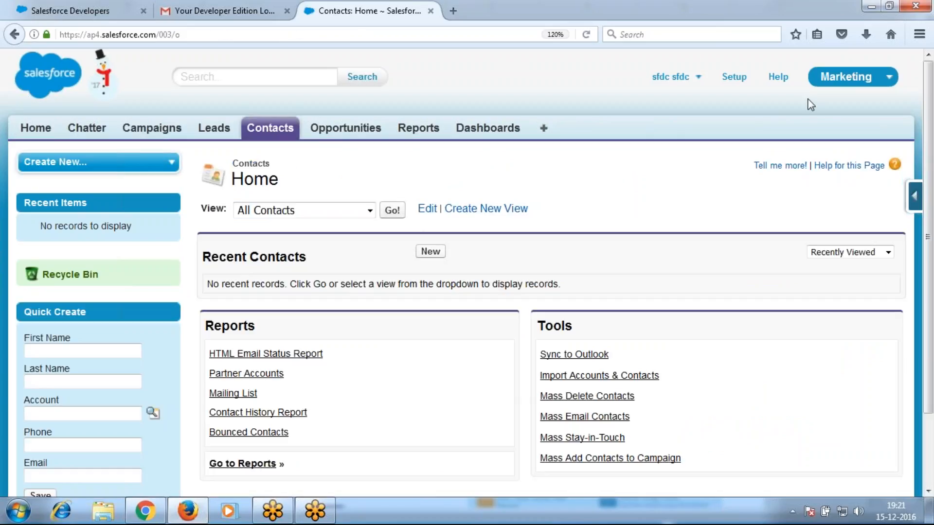
{"action": "left_click", "coordinate": [845, 76]}
{"action": "left_click", "coordinate": [799, 110]}
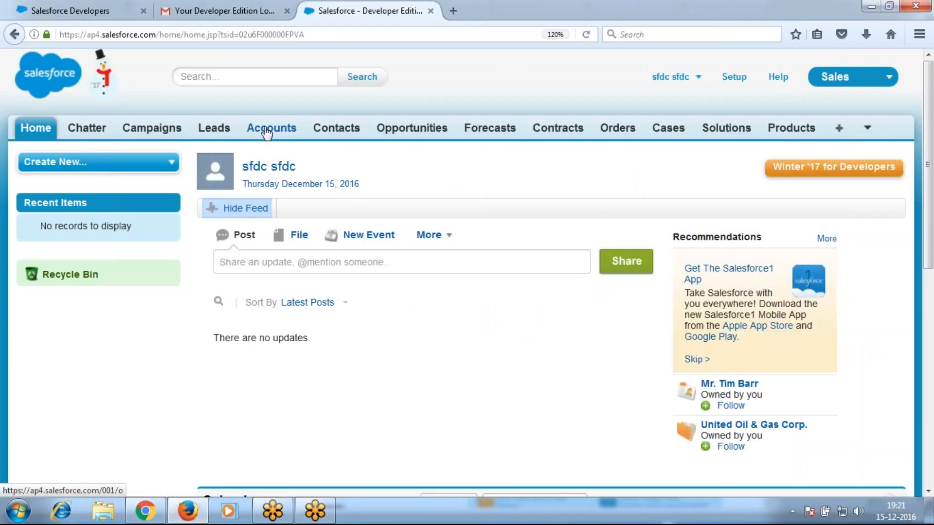
Save a new account with a name, phone number and billing city Hyderabad, then reopen Accounts
{"action": "left_click", "coordinate": [267, 130]}
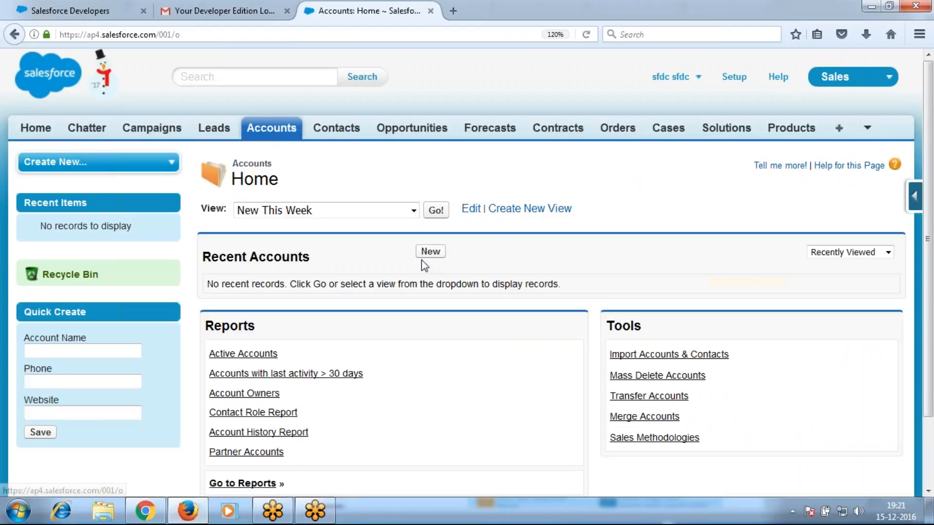
{"action": "left_click", "coordinate": [427, 254]}
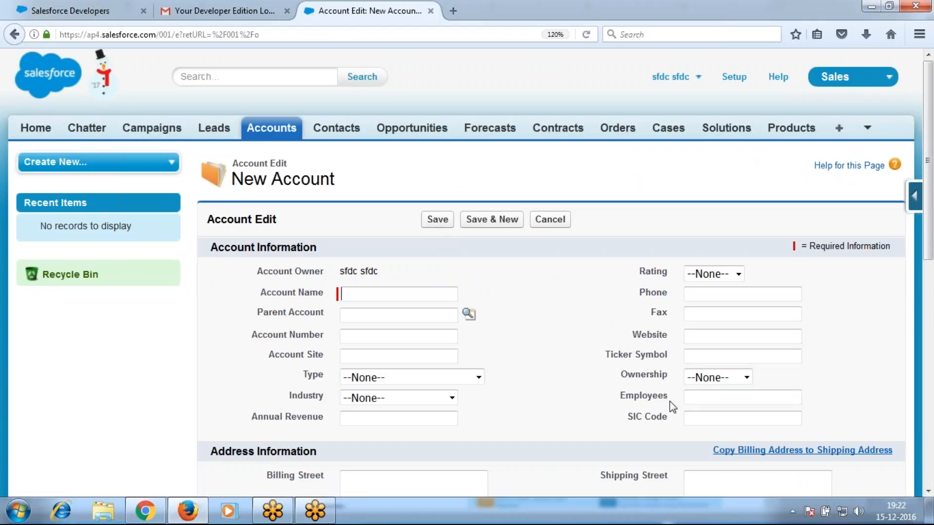
{"action": "type", "text": "anand"}
{"action": "key", "text": "Tab"}
{"action": "type", "text": "24524423"}
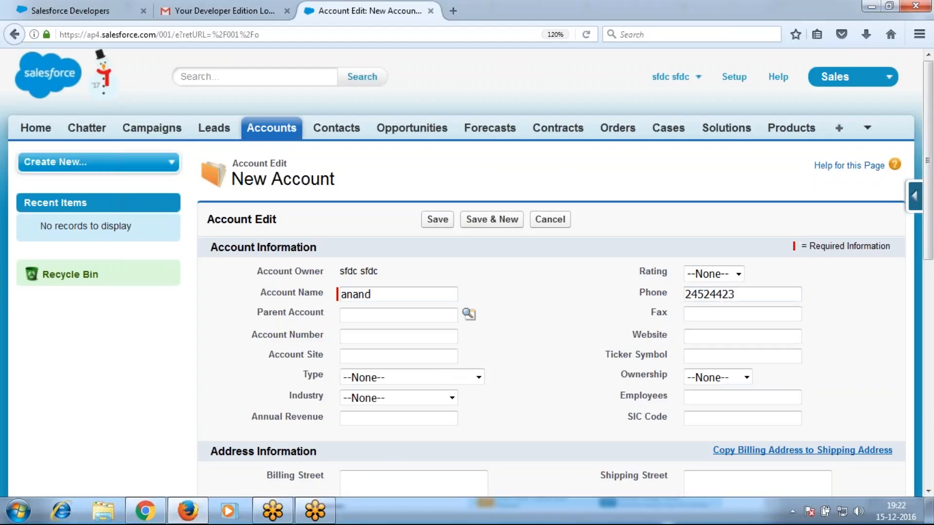
{"action": "scroll", "coordinate": [385, 454], "scroll_direction": "down", "scroll_amount": 3}
{"action": "left_click", "coordinate": [371, 441]}
{"action": "type", "text": "Hyderabad"}
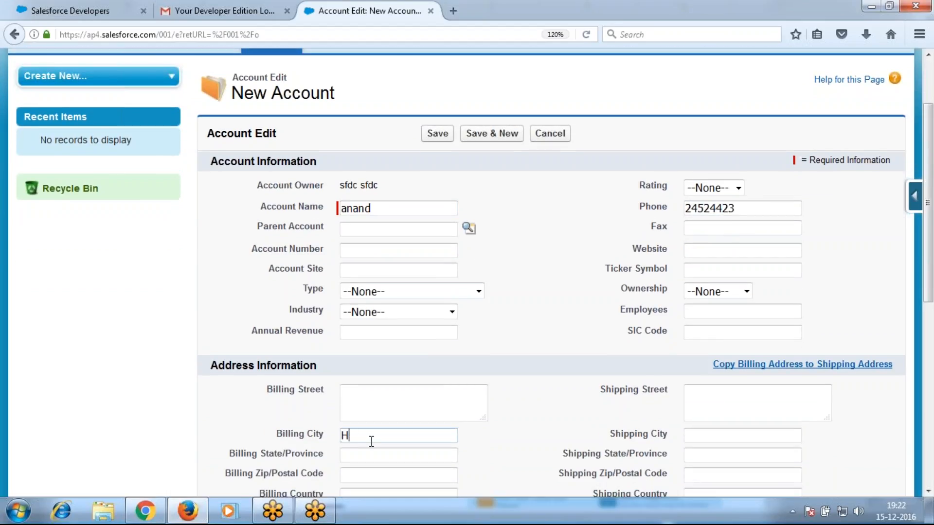
{"action": "key", "text": "Return"}
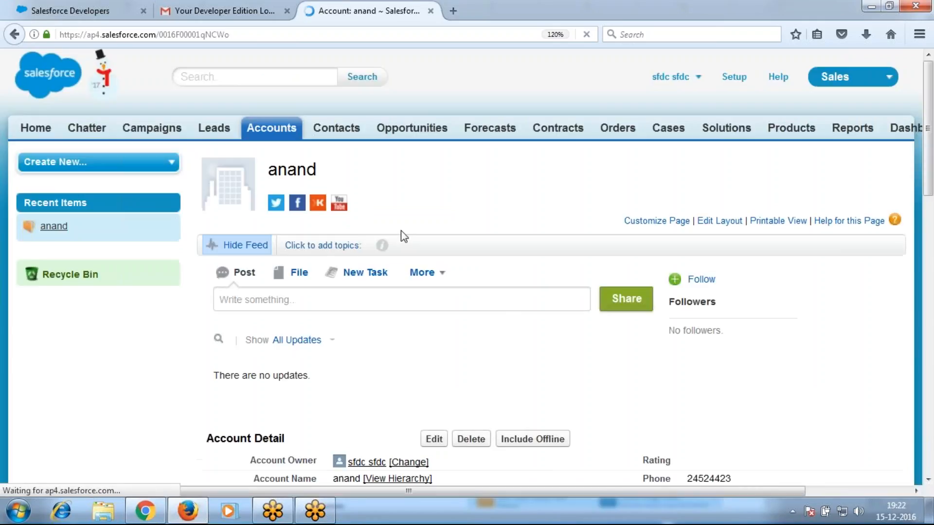
{"action": "left_click", "coordinate": [274, 130]}
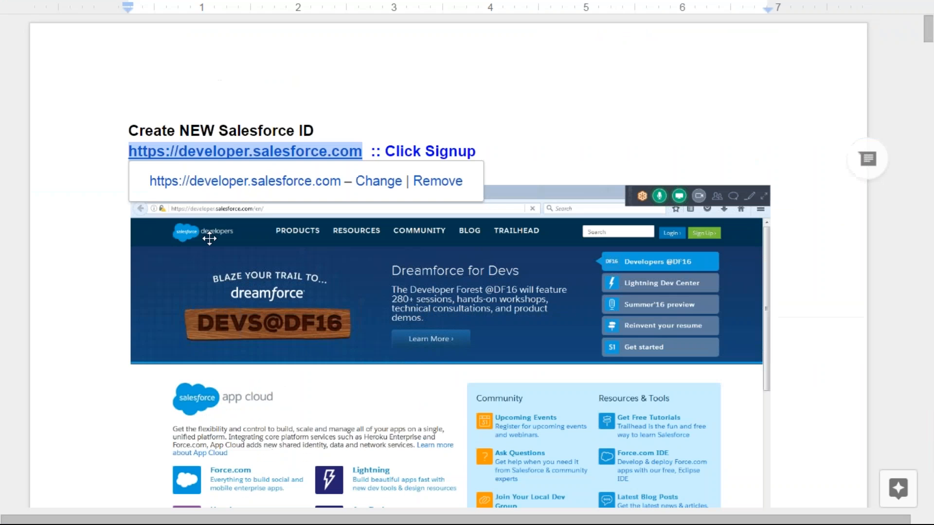
Scroll the notes past the signup and email screenshots to the CRM modules overview
{"action": "left_click", "coordinate": [480, 125]}
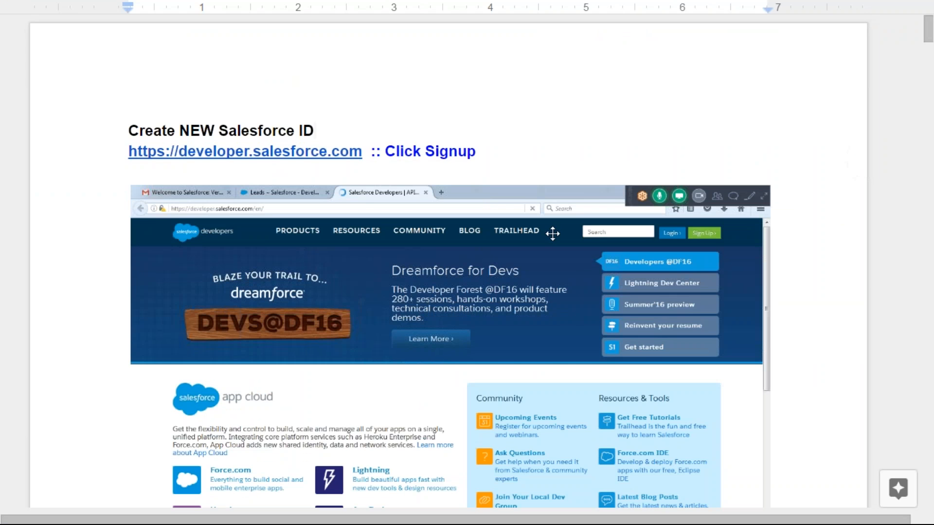
{"action": "scroll", "coordinate": [545, 239], "scroll_direction": "down", "scroll_amount": 10}
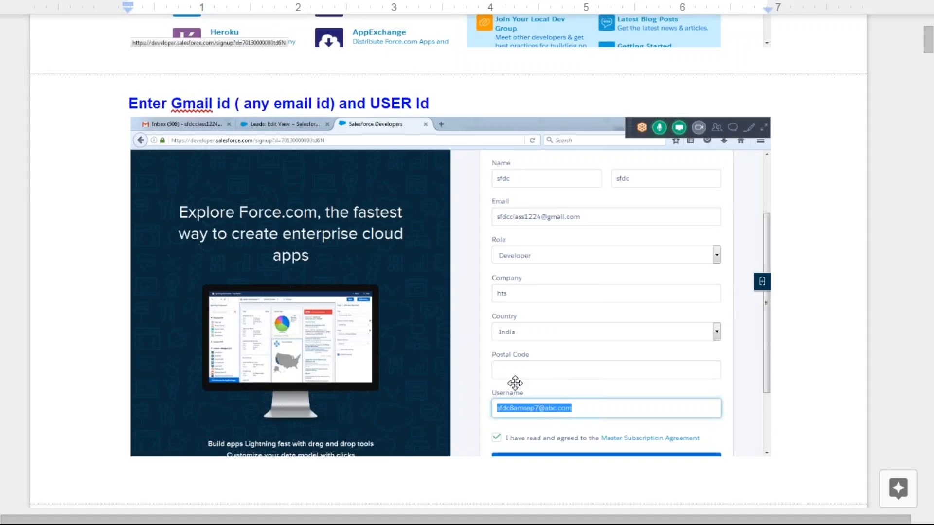
{"action": "scroll", "coordinate": [539, 413], "scroll_direction": "down", "scroll_amount": 8}
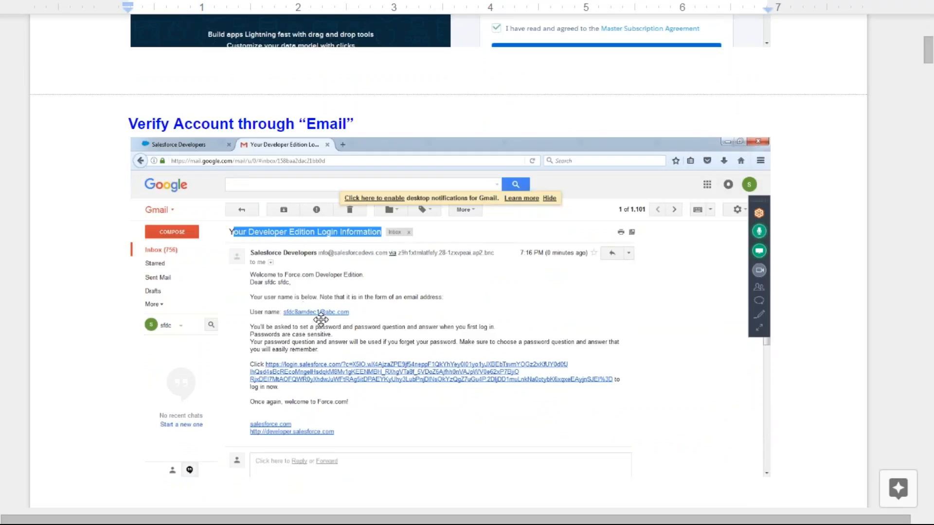
{"action": "scroll", "coordinate": [374, 385], "scroll_direction": "down", "scroll_amount": 7}
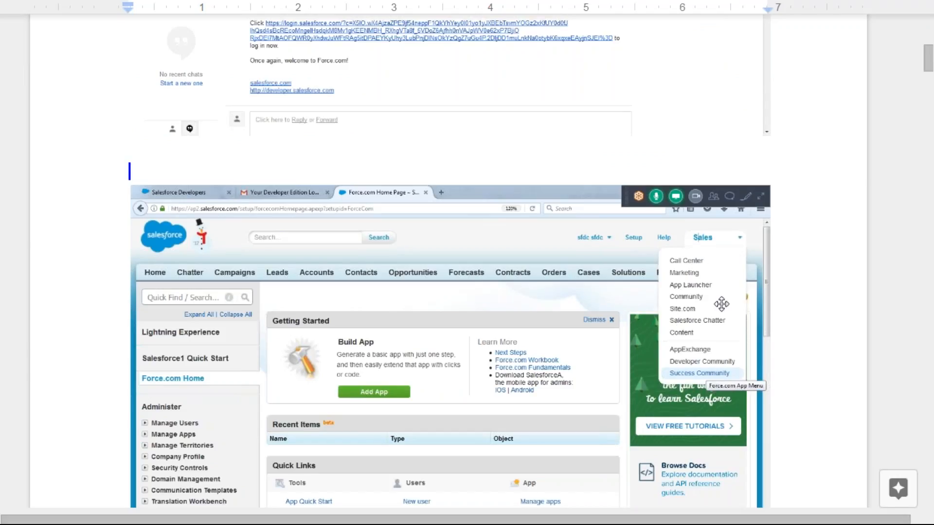
{"action": "scroll", "coordinate": [700, 311], "scroll_direction": "down", "scroll_amount": 7}
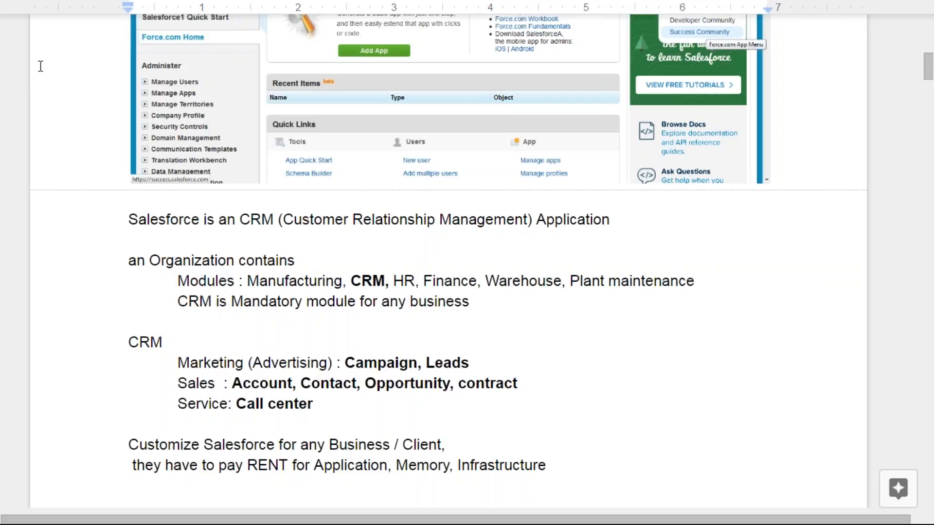
Scroll the notes past the CRM section to 'Standard Applications' with the app-menu screenshot
{"action": "scroll", "coordinate": [40, 66], "scroll_direction": "up", "scroll_amount": 4}
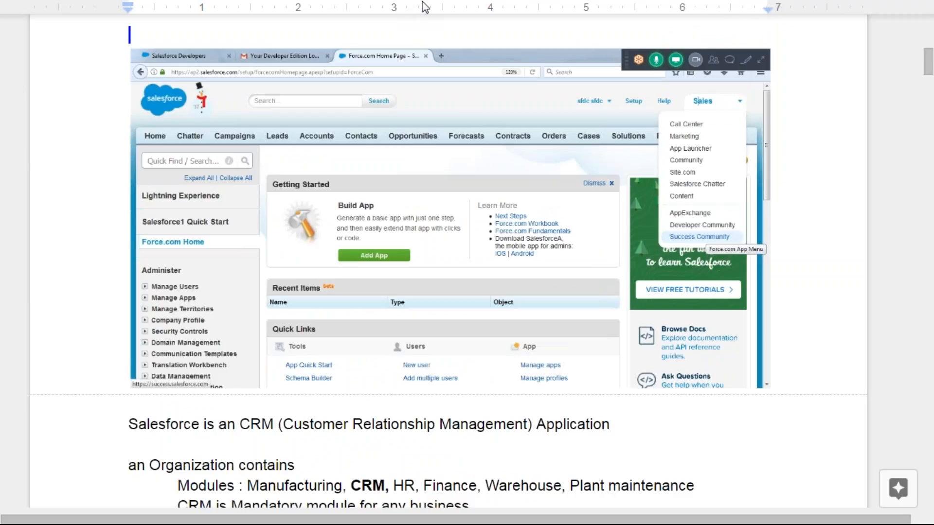
{"action": "scroll", "coordinate": [421, 139], "scroll_direction": "down", "scroll_amount": 4}
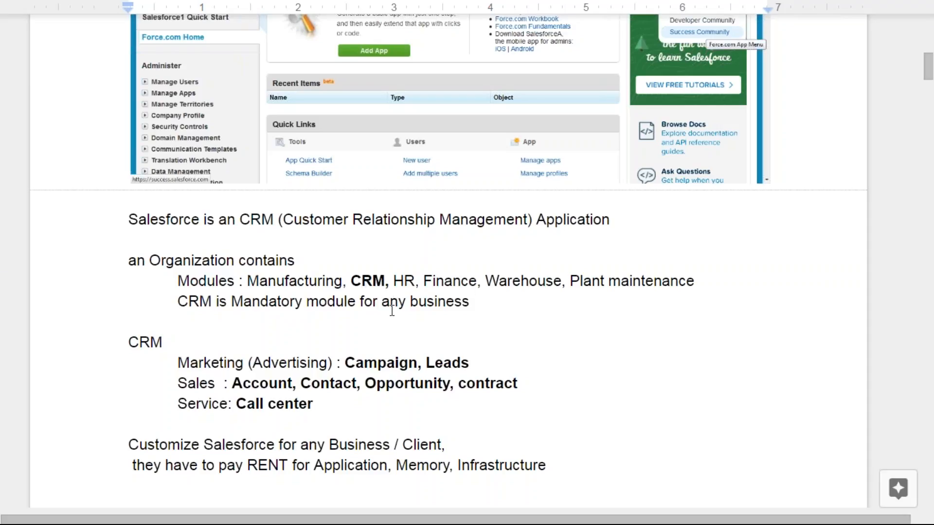
{"action": "scroll", "coordinate": [394, 337], "scroll_direction": "down", "scroll_amount": 10}
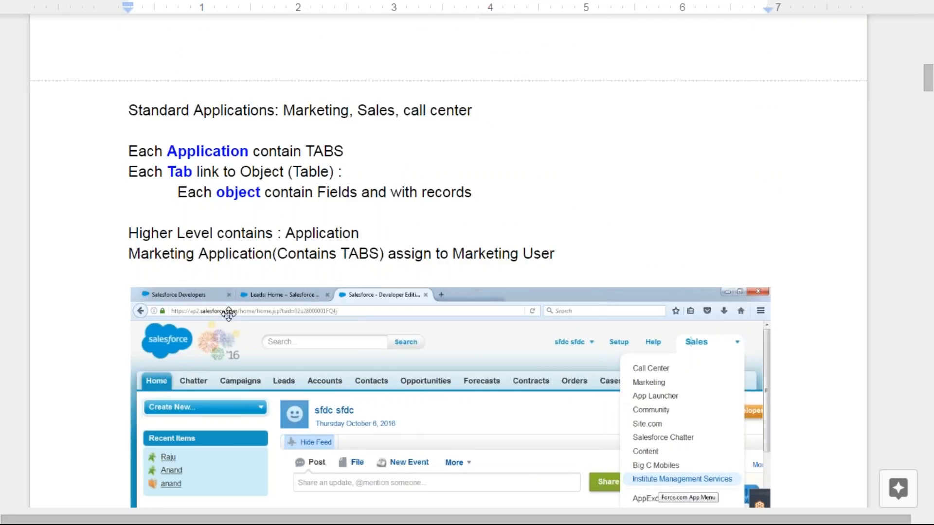
{"action": "scroll", "coordinate": [391, 349], "scroll_direction": "down", "scroll_amount": 1}
{"action": "scroll", "coordinate": [391, 349], "scroll_direction": "down", "scroll_amount": 3}
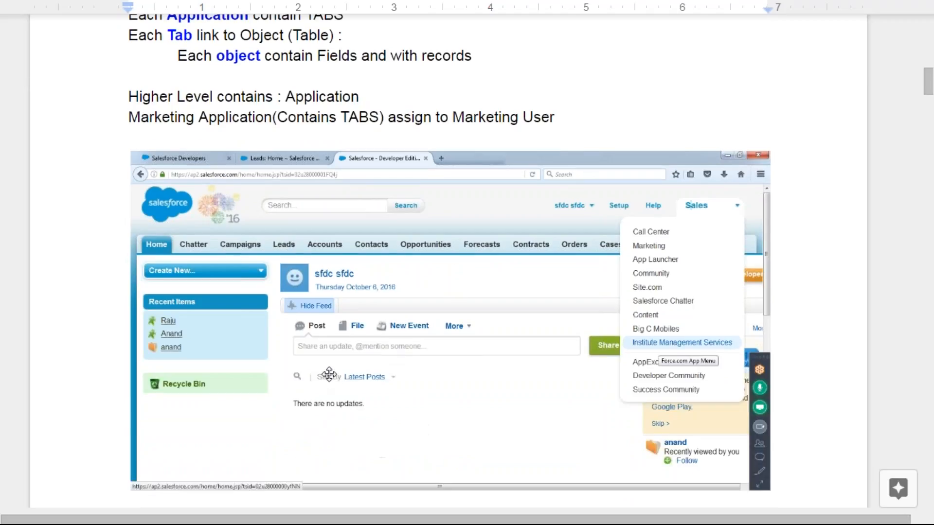
{"action": "scroll", "coordinate": [328, 376], "scroll_direction": "down", "scroll_amount": 9}
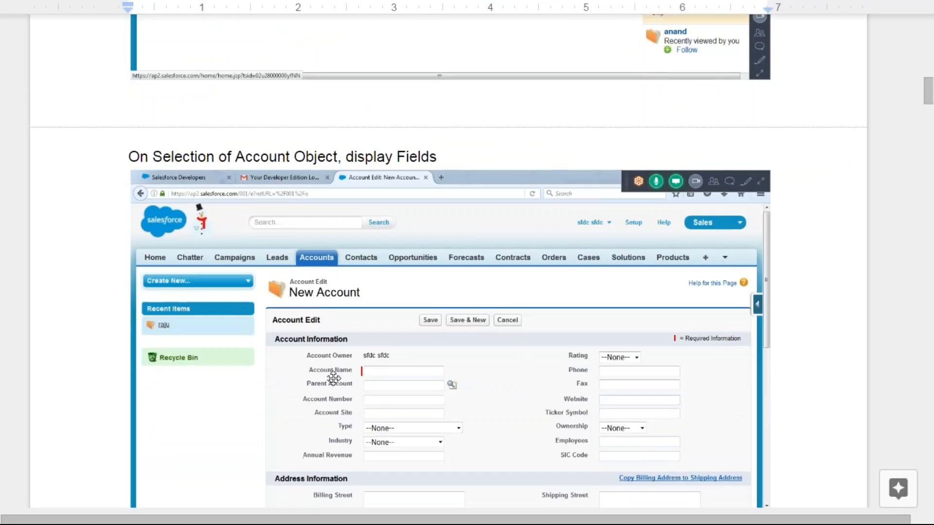
{"action": "scroll", "coordinate": [500, 307], "scroll_direction": "down", "scroll_amount": 3}
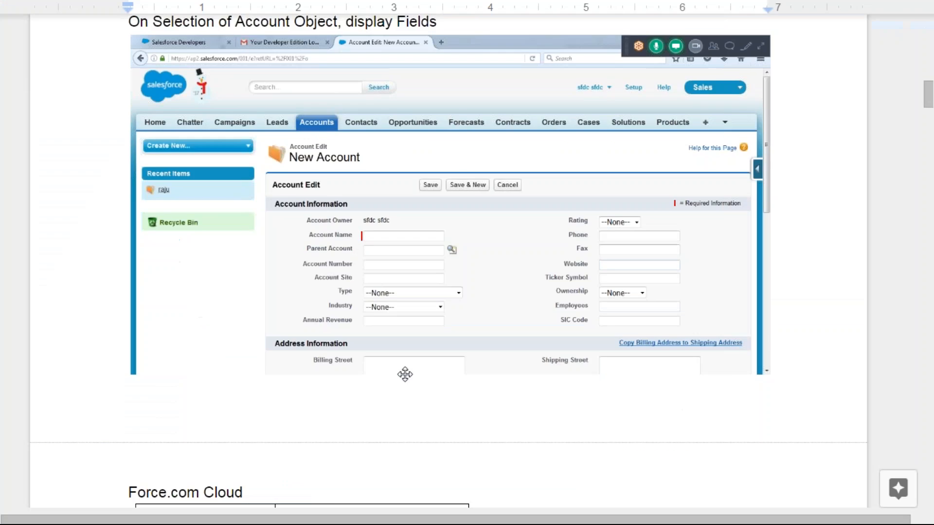
{"action": "scroll", "coordinate": [405, 375], "scroll_direction": "down", "scroll_amount": 6}
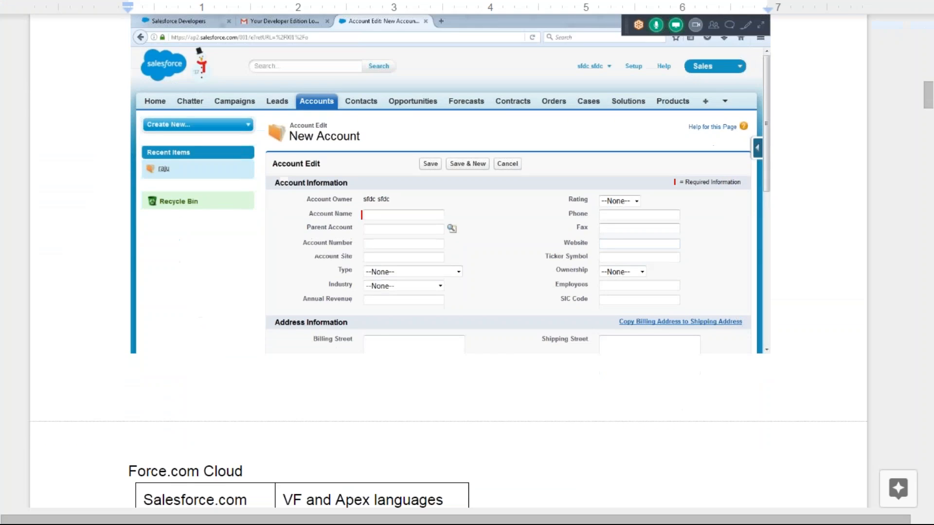
Scroll down and select the heading '2) How to Create NEW Application (Project)'
{"action": "scroll", "coordinate": [375, 367], "scroll_direction": "down", "scroll_amount": 2}
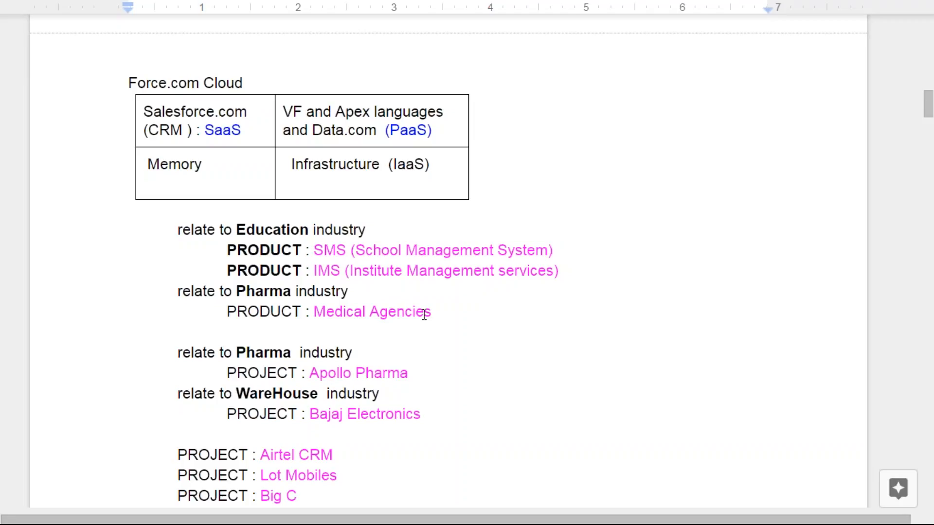
{"action": "scroll", "coordinate": [424, 314], "scroll_direction": "down", "scroll_amount": 8}
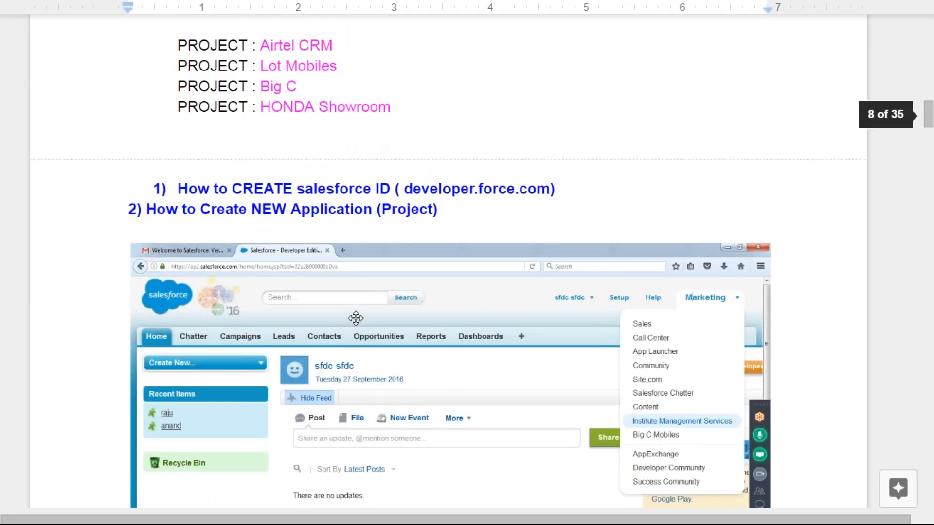
{"action": "scroll", "coordinate": [355, 318], "scroll_direction": "down", "scroll_amount": 2}
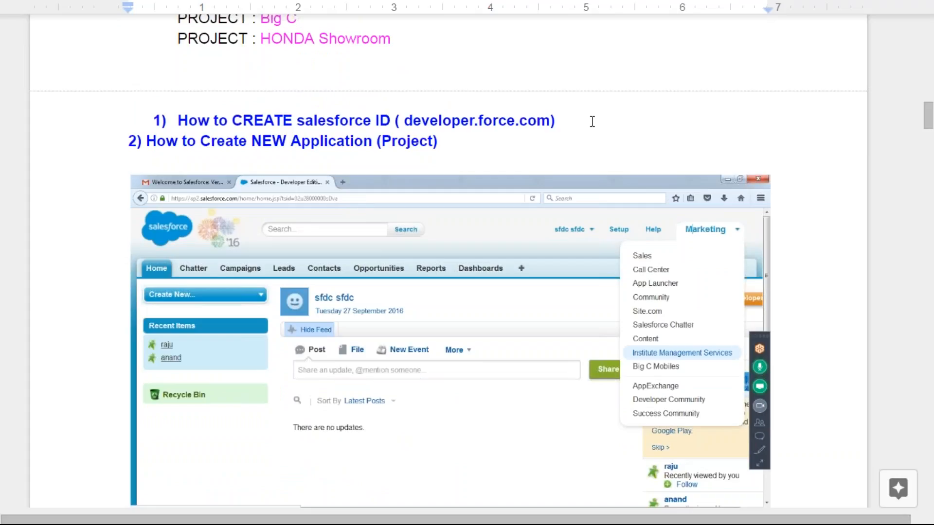
{"action": "left_click_drag", "start_coordinate": [146, 141], "coordinate": [452, 143]}
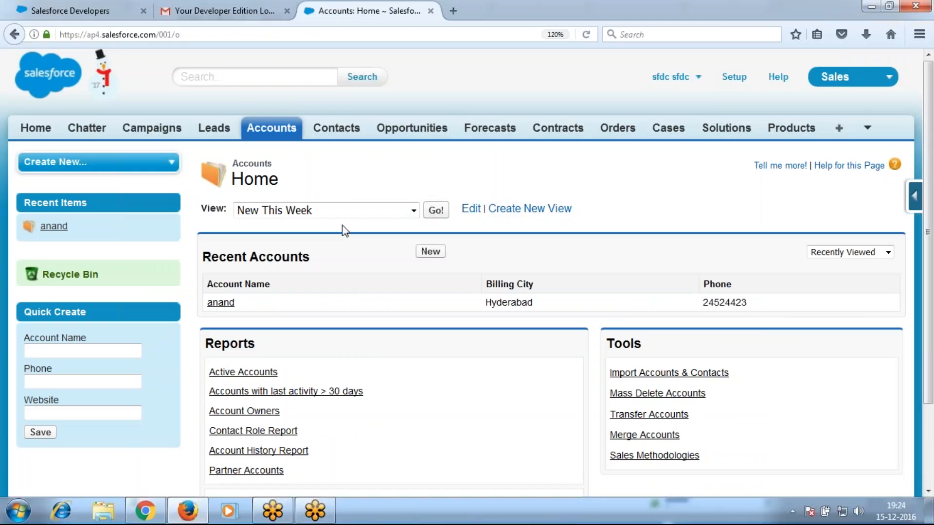
From Setup, go to Build > Create > Apps and start a New custom app
{"action": "left_click", "coordinate": [848, 80]}
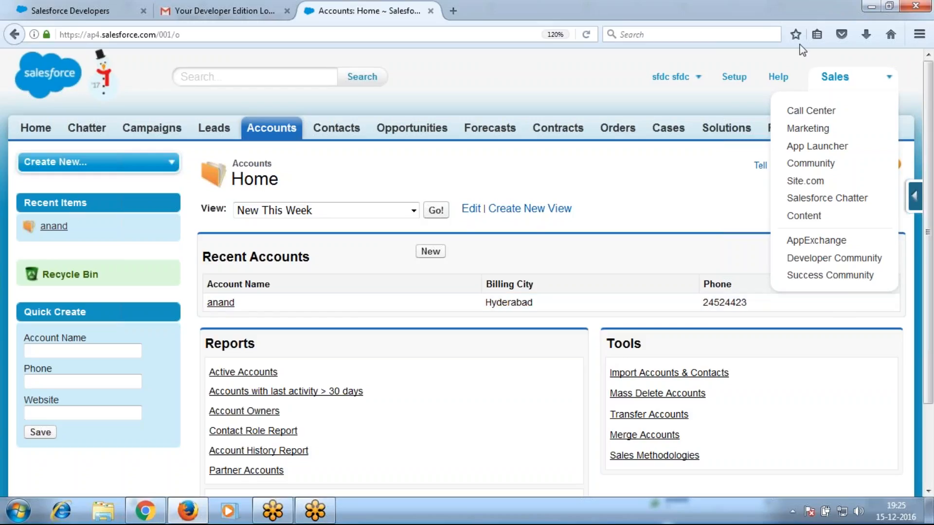
{"action": "left_click", "coordinate": [734, 77]}
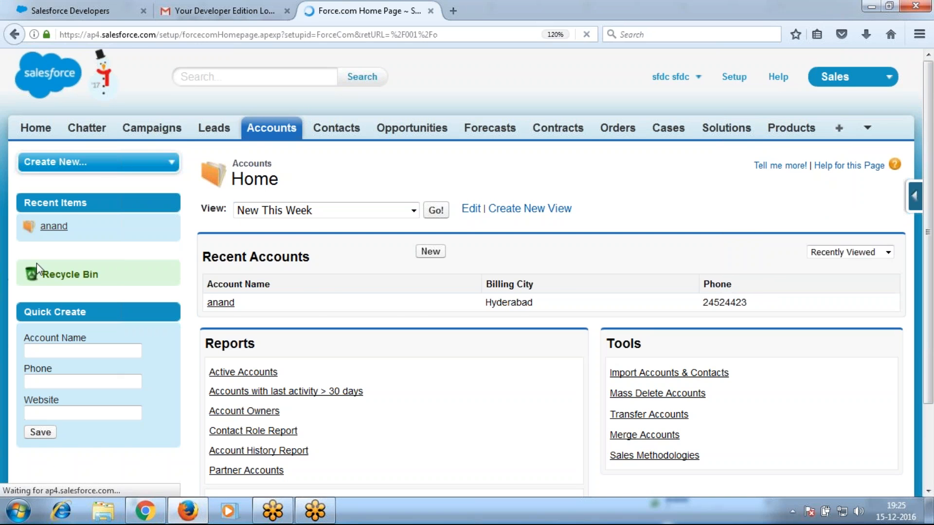
{"action": "scroll", "coordinate": [33, 120], "scroll_direction": "down", "scroll_amount": 10}
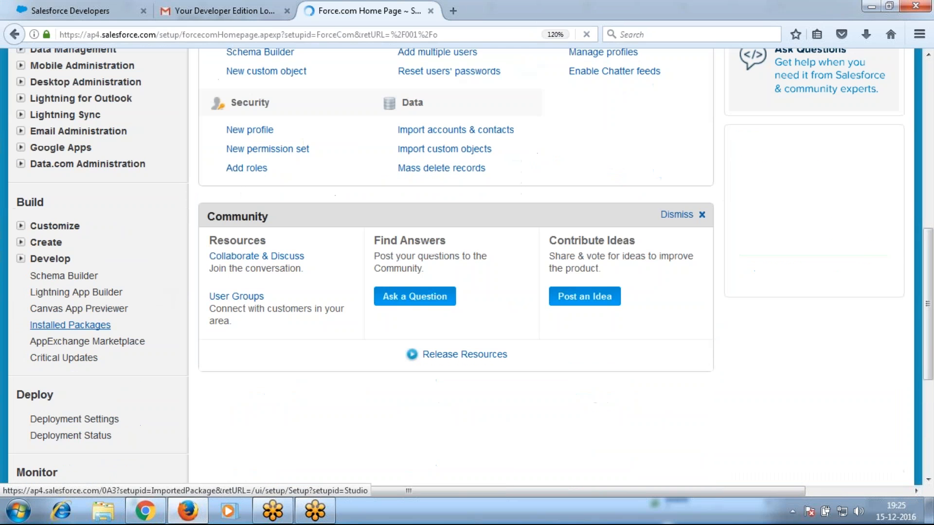
{"action": "left_click", "coordinate": [22, 243]}
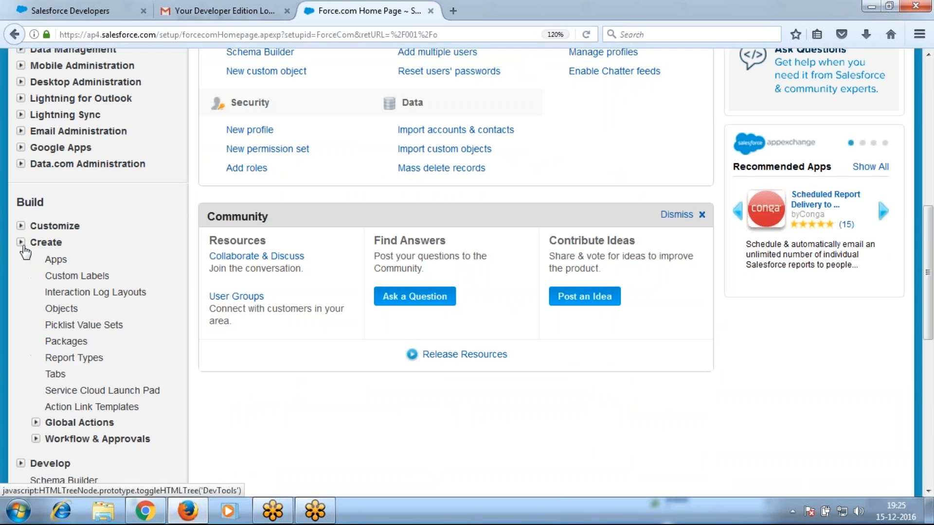
{"action": "left_click", "coordinate": [56, 260]}
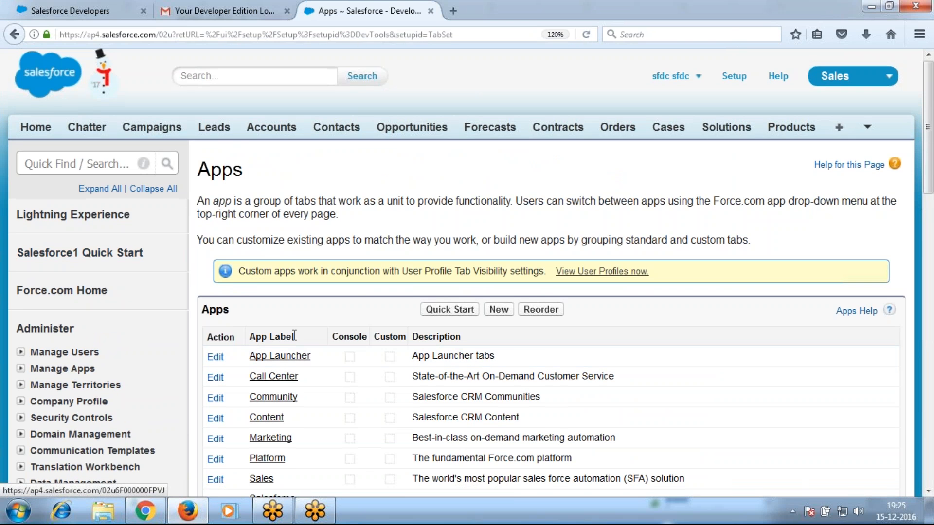
{"action": "scroll", "coordinate": [238, 178], "scroll_direction": "down", "scroll_amount": 3}
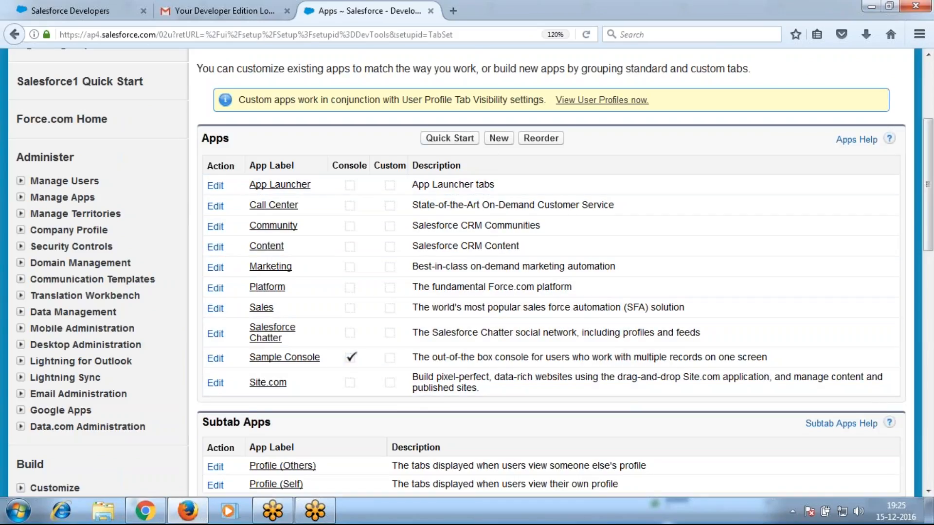
{"action": "left_click", "coordinate": [499, 142]}
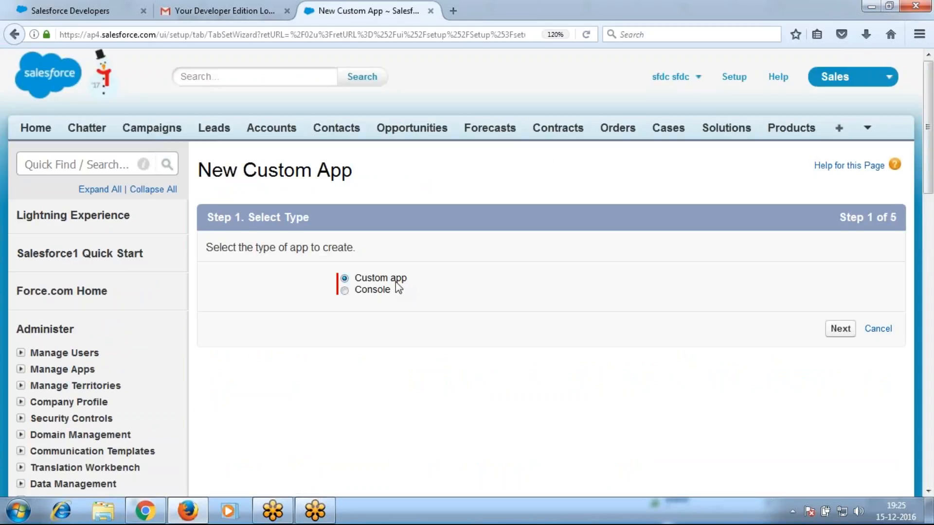
Label the custom app 'Mobile Store App' so App Name auto-fills as Mobile_Store_App
{"action": "left_click", "coordinate": [840, 335]}
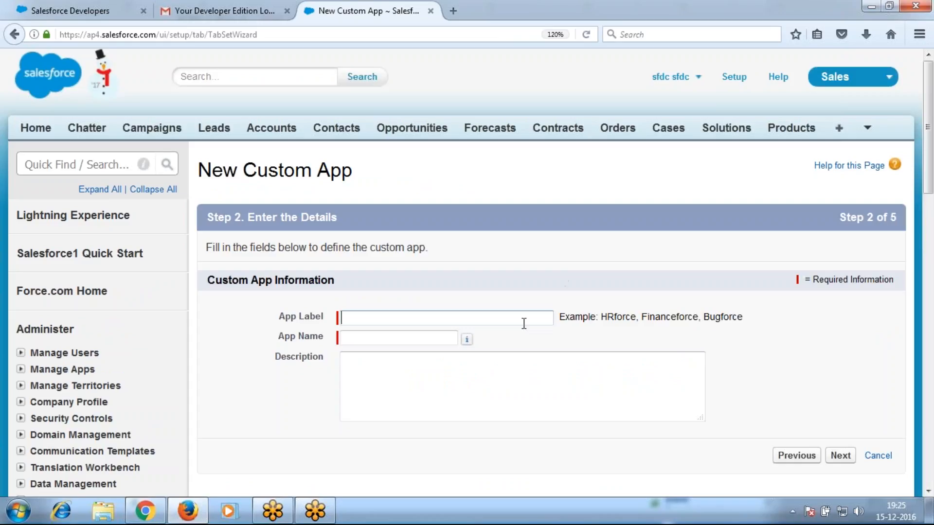
{"action": "type", "text": "Mobile Store App"}
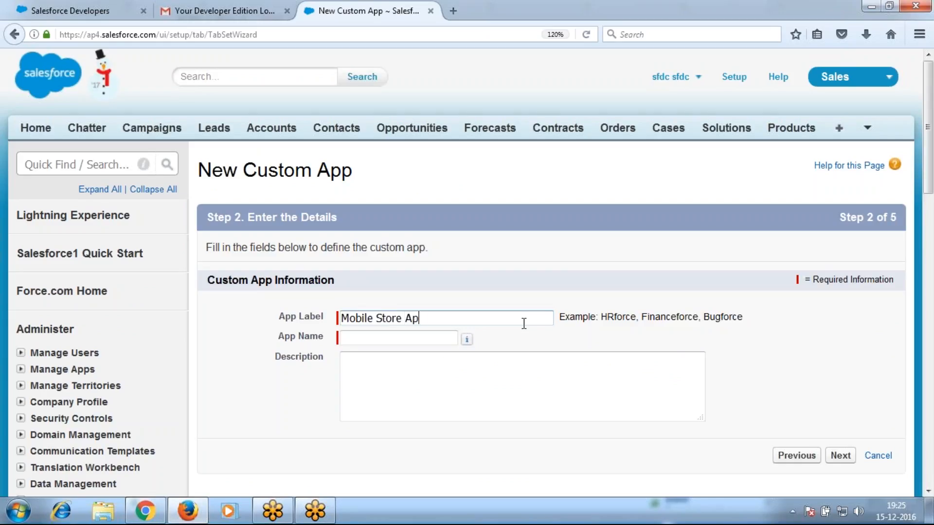
{"action": "key", "text": "Tab"}
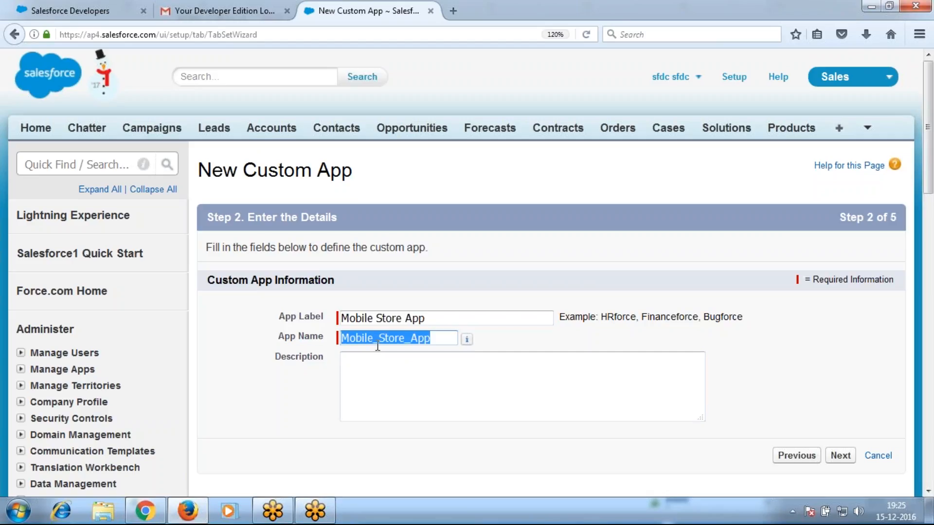
{"action": "left_click", "coordinate": [851, 457]}
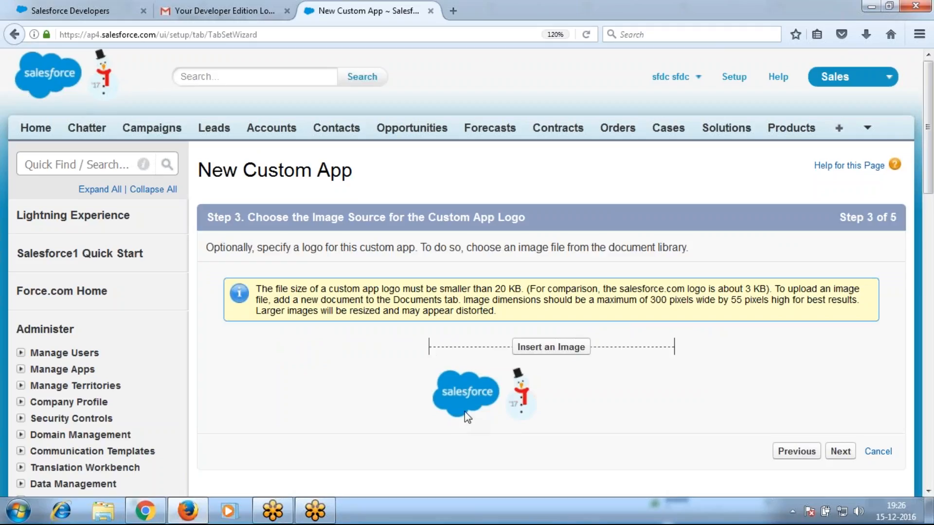
Skip the logo and add the Price Books through Opportunities tabs alongside Home
{"action": "left_click", "coordinate": [842, 454]}
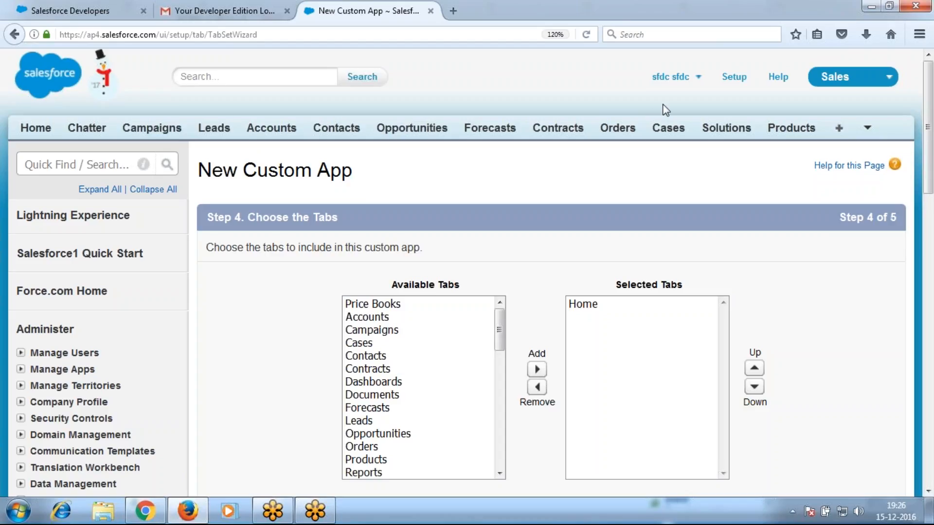
{"action": "left_click_drag", "start_coordinate": [412, 306], "coordinate": [418, 433]}
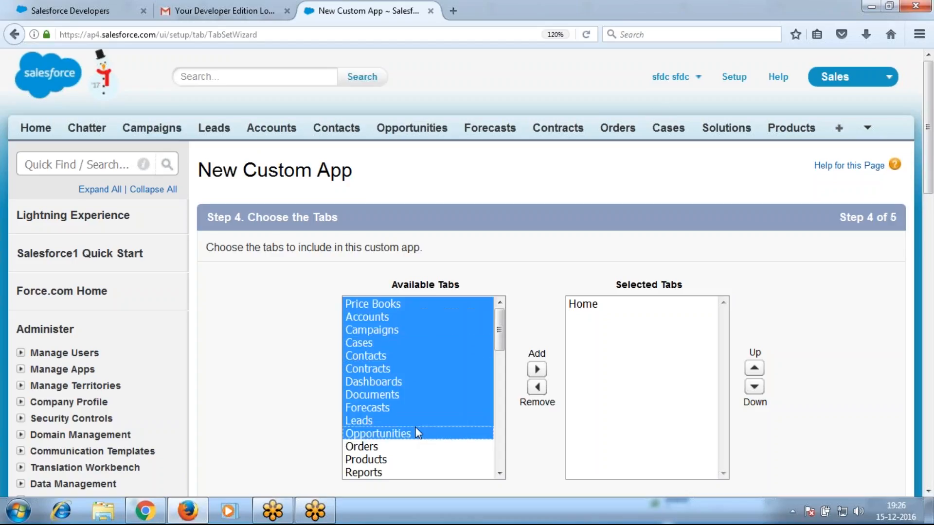
{"action": "left_click", "coordinate": [538, 370]}
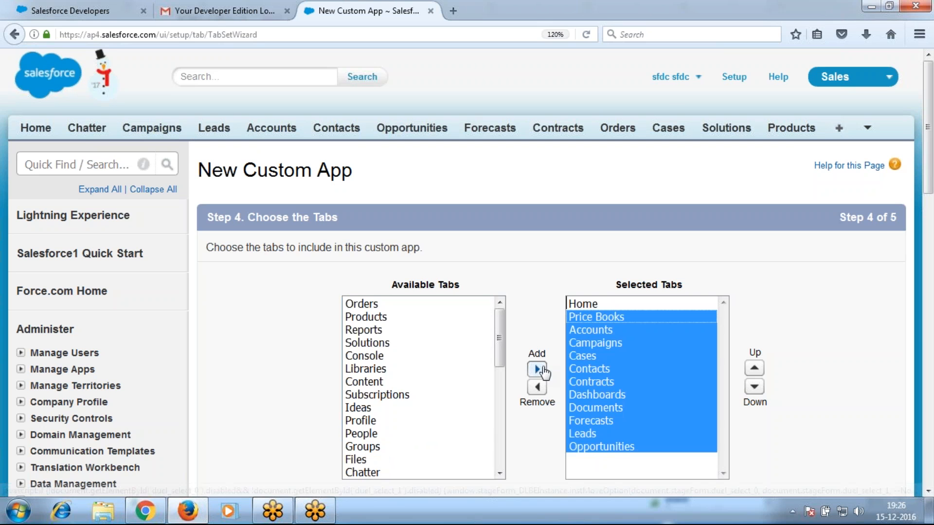
Make Mobile Store App visible to all profiles and save it
{"action": "scroll", "coordinate": [897, 350], "scroll_direction": "down", "scroll_amount": 5}
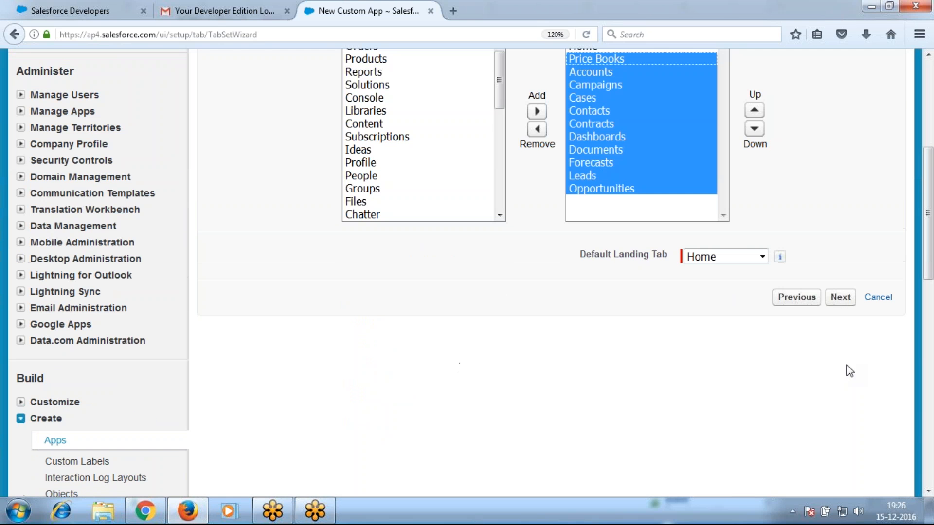
{"action": "left_click", "coordinate": [840, 297]}
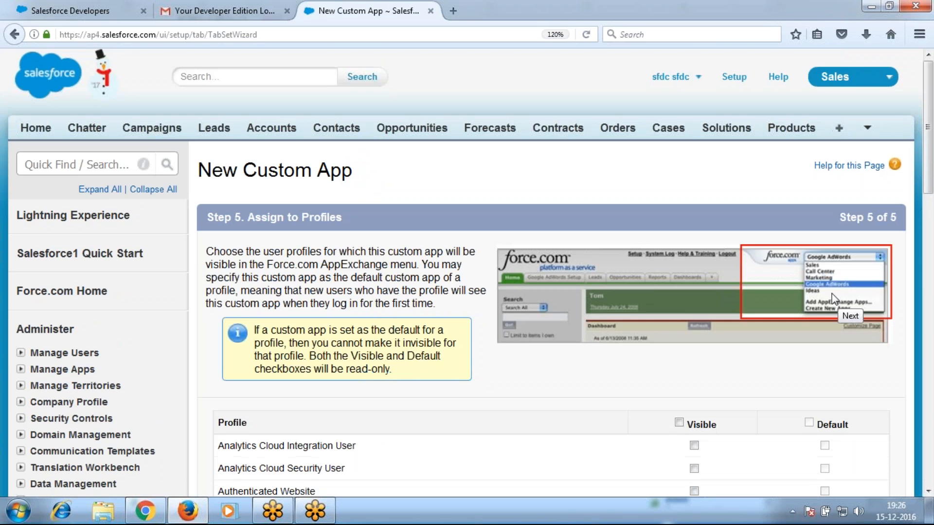
{"action": "scroll", "coordinate": [358, 335], "scroll_direction": "down", "scroll_amount": 3}
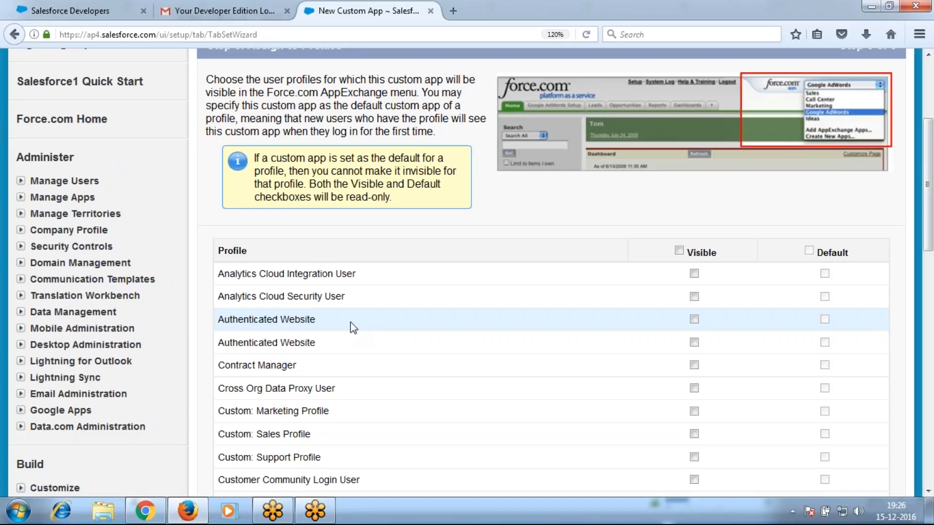
{"action": "left_click", "coordinate": [679, 251]}
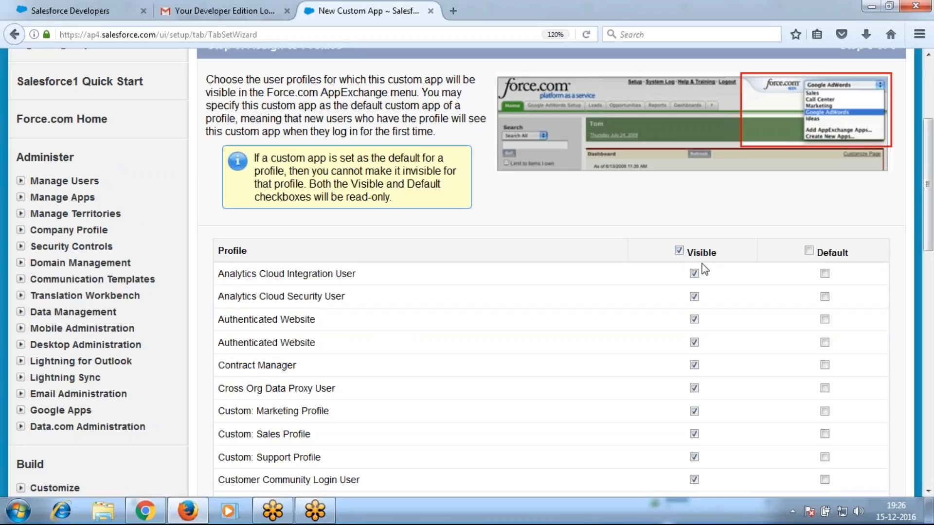
{"action": "scroll", "coordinate": [777, 322], "scroll_direction": "down", "scroll_amount": 10}
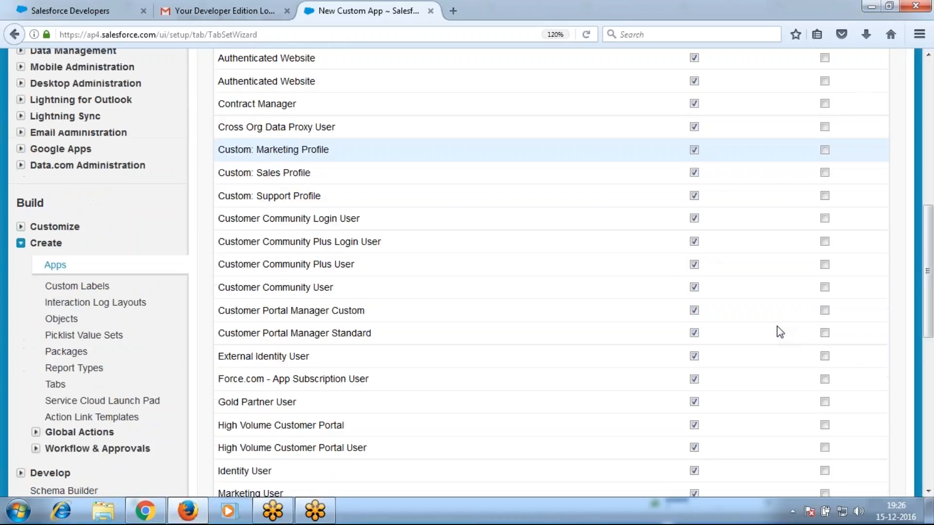
{"action": "left_click", "coordinate": [845, 313]}
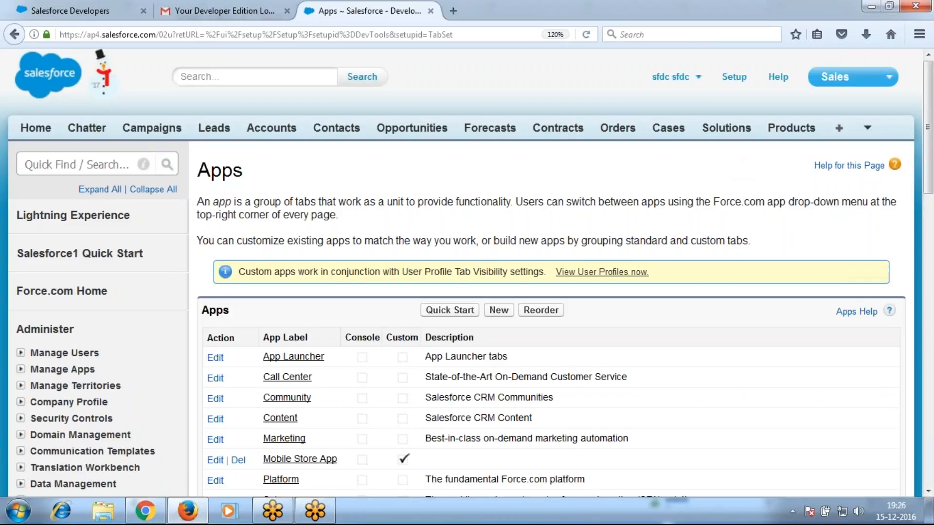
Switch to the new Mobile Store App from the app menu
{"action": "left_click", "coordinate": [850, 83]}
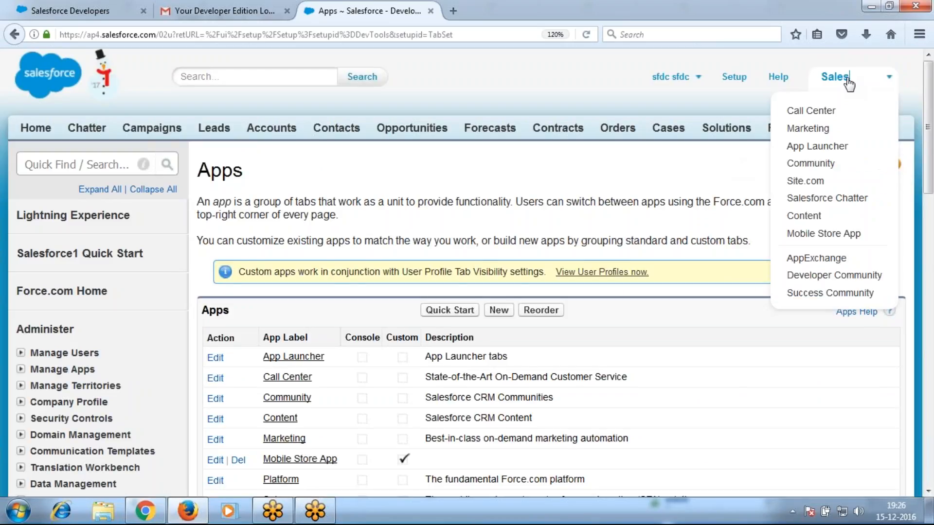
{"action": "left_click", "coordinate": [857, 248]}
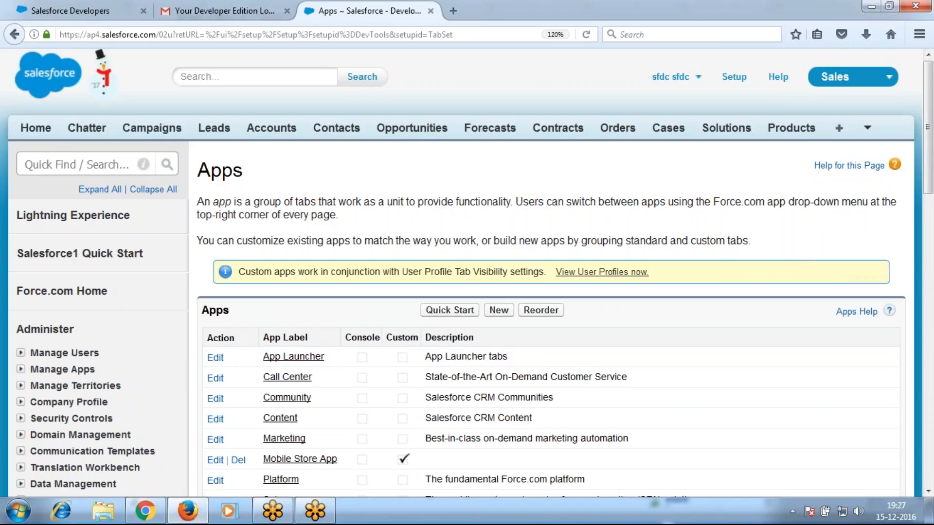
{"action": "left_click", "coordinate": [869, 86]}
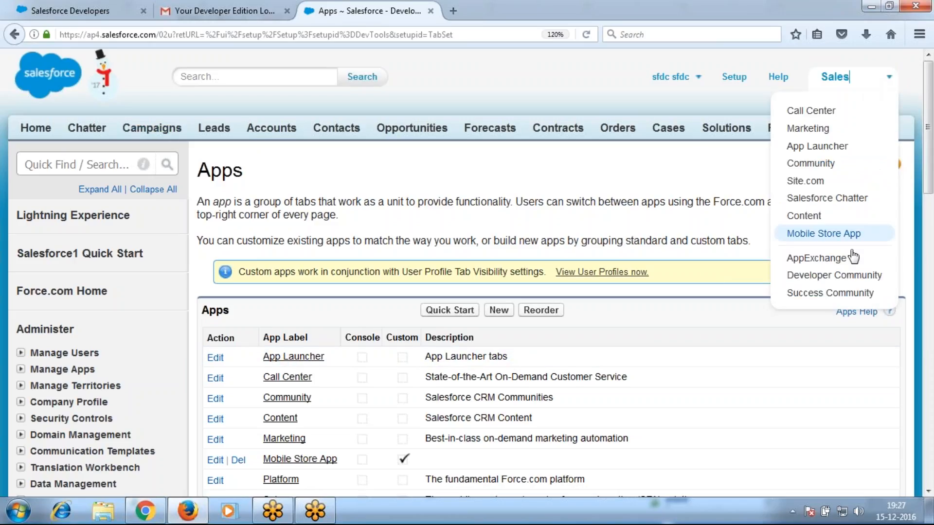
{"action": "left_click", "coordinate": [832, 238]}
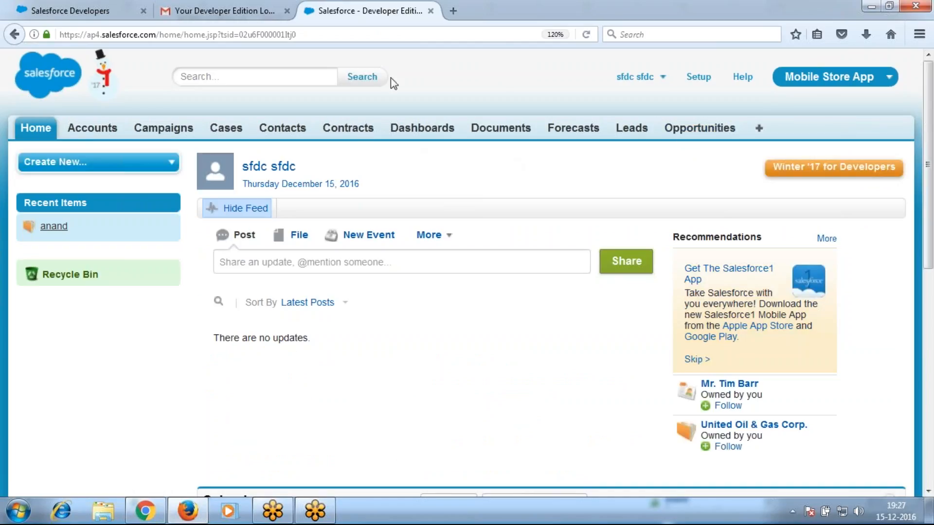
From Setup, open Build > Create > Apps and start another New custom app
{"action": "left_click", "coordinate": [699, 82]}
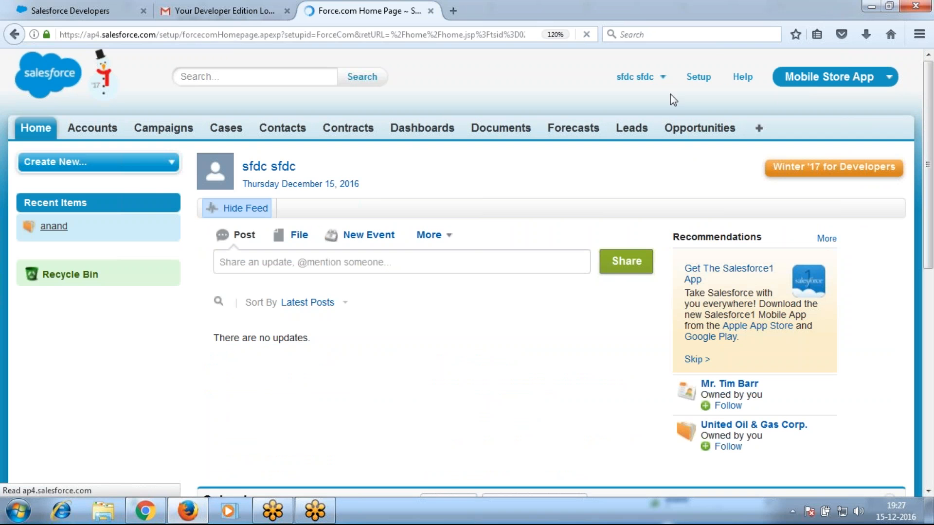
{"action": "scroll", "coordinate": [141, 305], "scroll_direction": "down", "scroll_amount": 10}
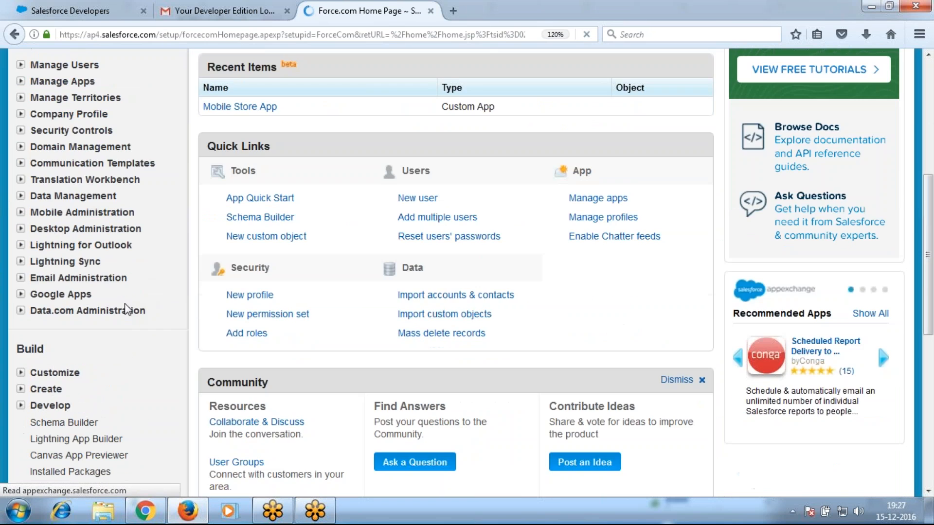
{"action": "left_click", "coordinate": [21, 156]}
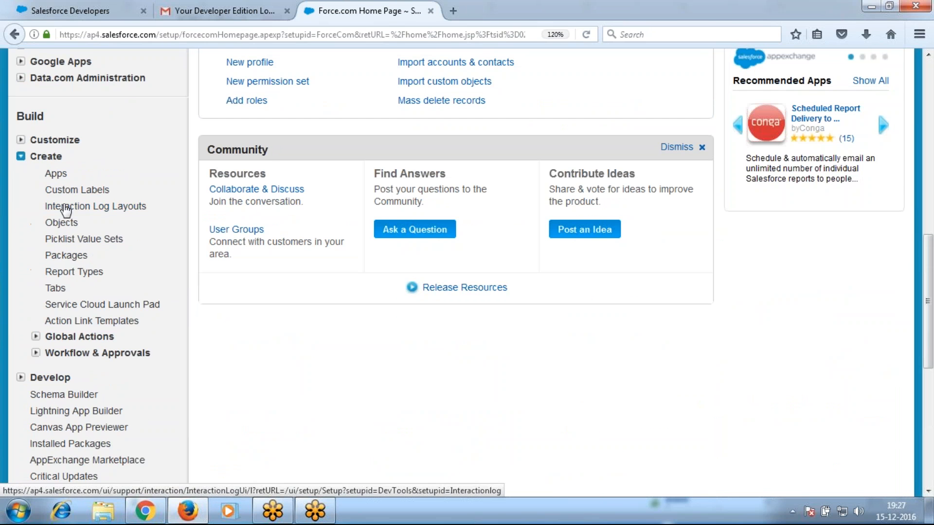
{"action": "left_click", "coordinate": [62, 178]}
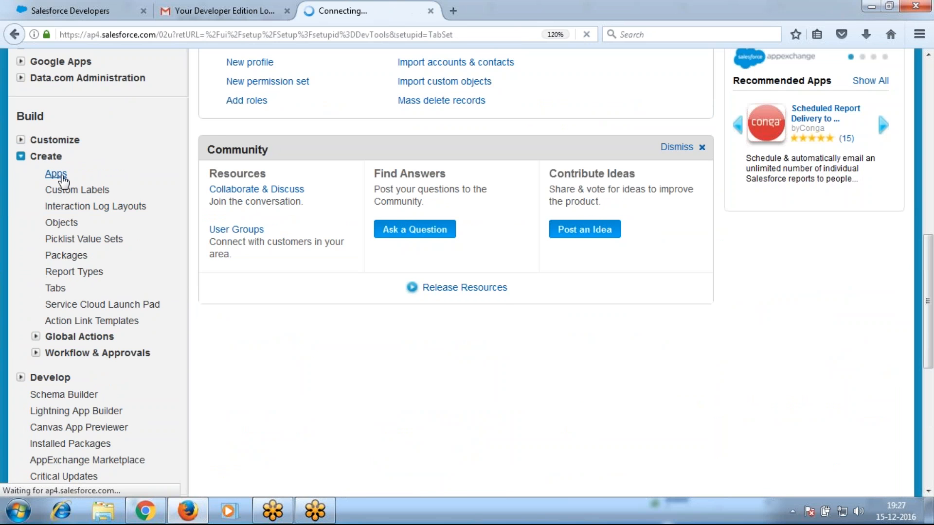
{"action": "scroll", "coordinate": [392, 399], "scroll_direction": "down", "scroll_amount": 3}
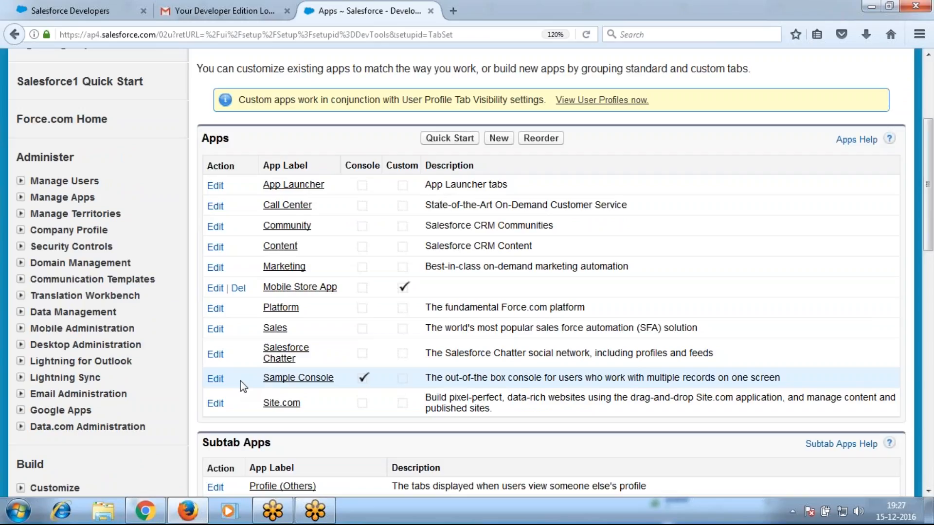
{"action": "left_click", "coordinate": [498, 141]}
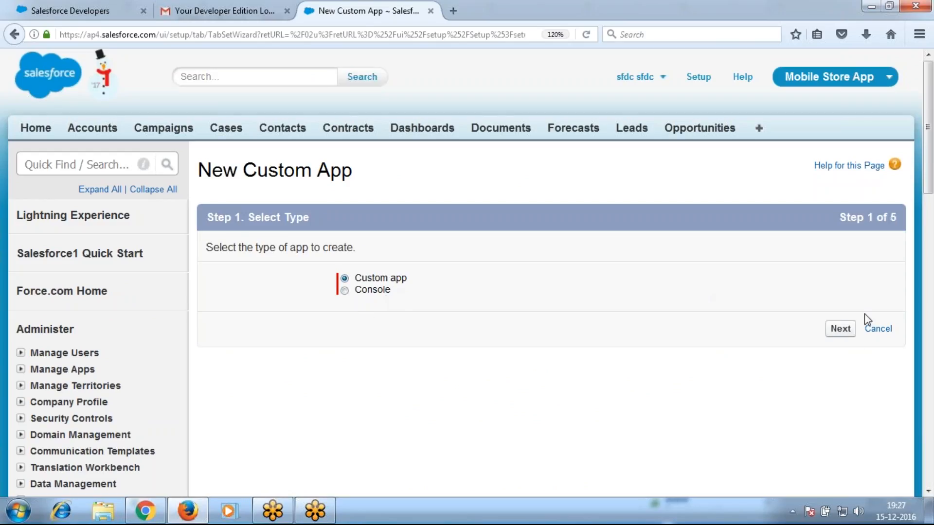
Create a custom app labelled 'Institute Mangement Services', with the App Name auto-filled
{"action": "left_click", "coordinate": [841, 330]}
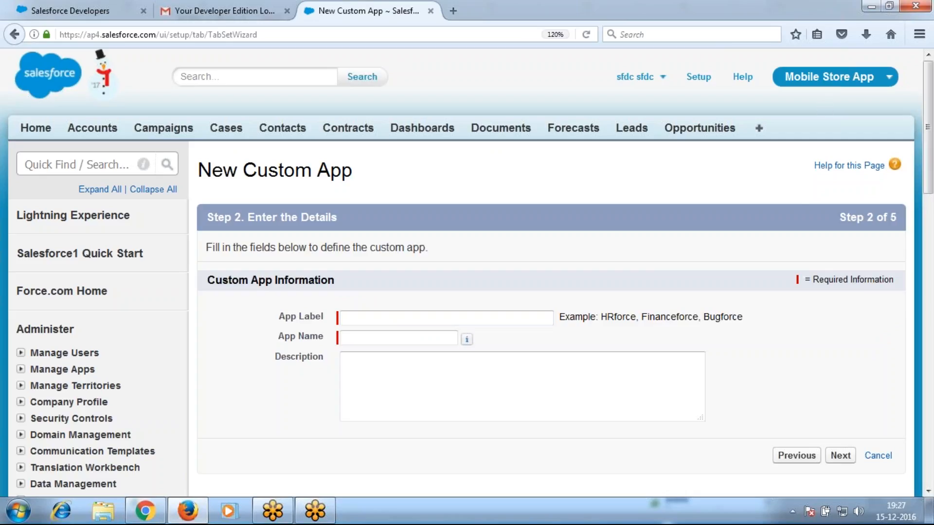
{"action": "left_click", "coordinate": [500, 320]}
{"action": "type", "text": "Institute M"}
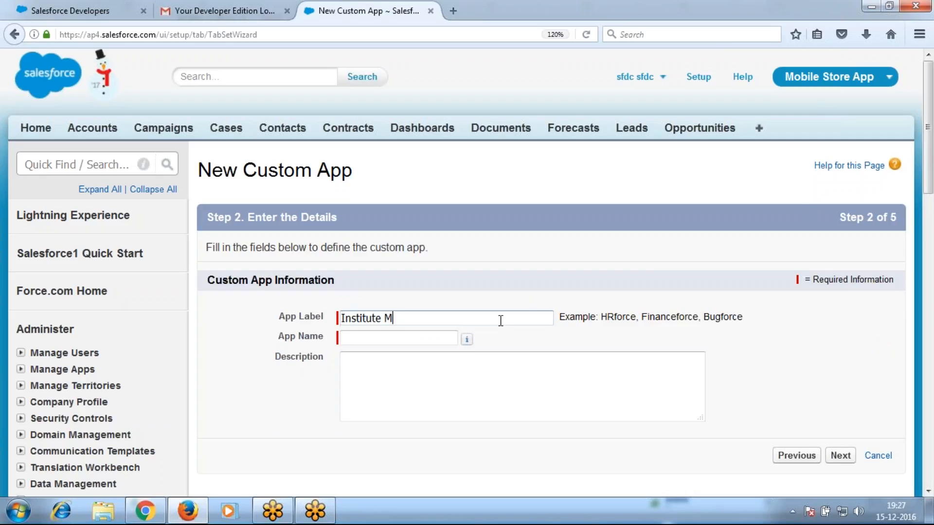
{"action": "type", "text": "angement Servi"}
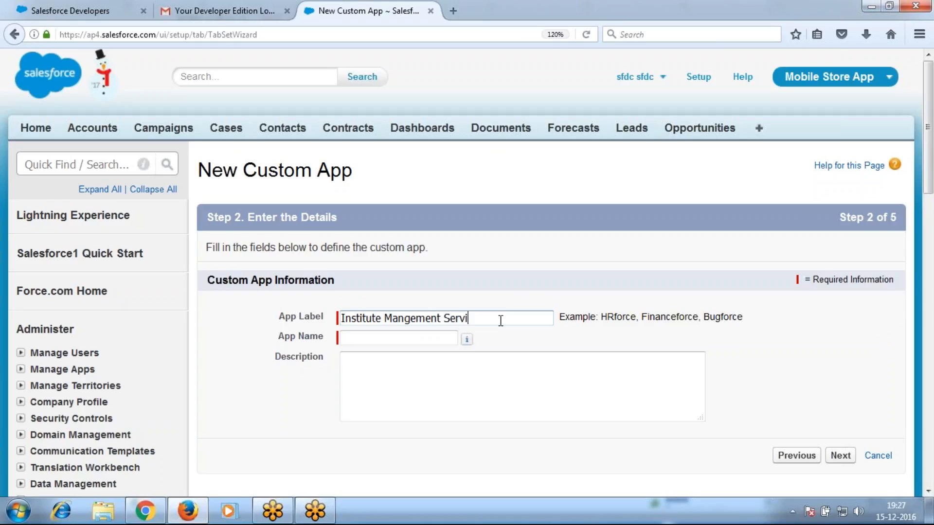
{"action": "type", "text": "ces"}
{"action": "key", "text": "Tab"}
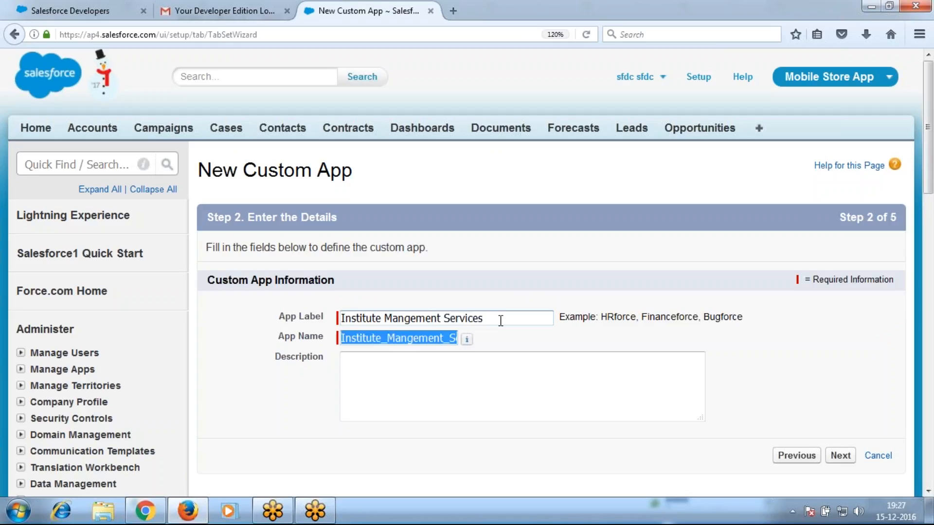
{"action": "left_click", "coordinate": [840, 457]}
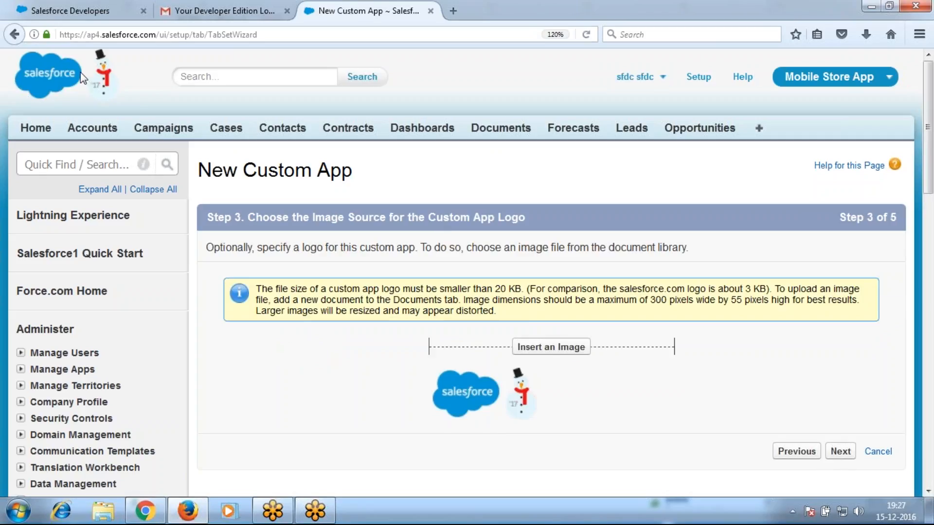
Keep the default logo and add the Price Books through Products tabs
{"action": "left_click", "coordinate": [846, 457]}
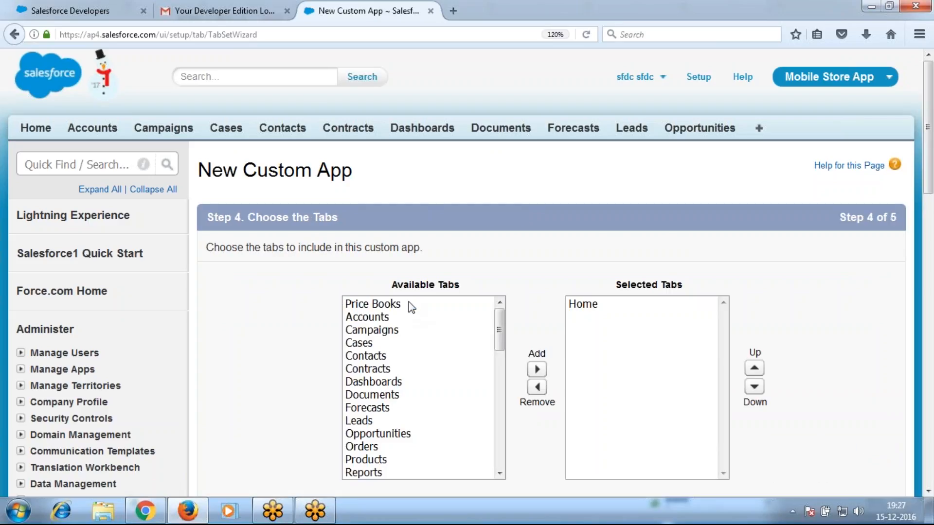
{"action": "left_click_drag", "start_coordinate": [409, 307], "coordinate": [423, 463]}
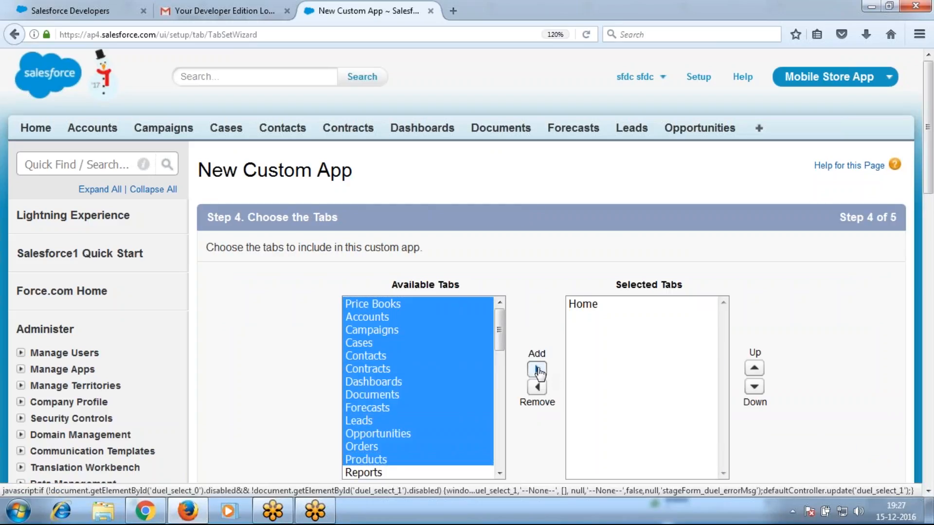
{"action": "left_click", "coordinate": [537, 370]}
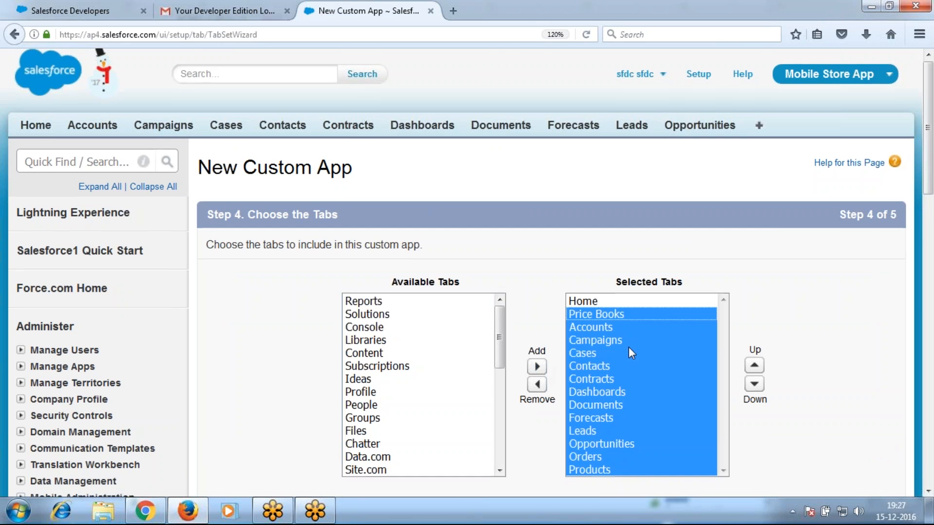
{"action": "scroll", "coordinate": [628, 347], "scroll_direction": "down", "scroll_amount": 5}
{"action": "left_click", "coordinate": [845, 218]}
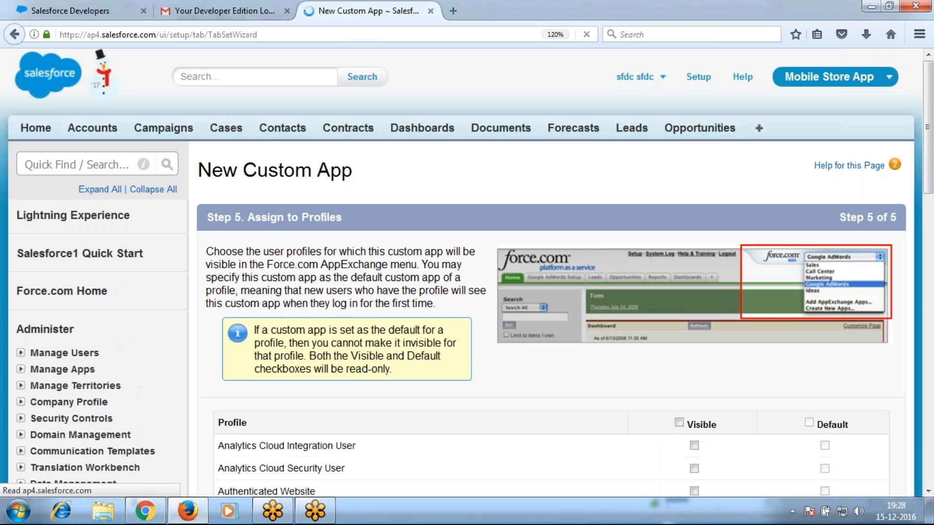
Make Institute Mangement Services visible to every profile, none as default, and save it
{"action": "scroll", "coordinate": [673, 330], "scroll_direction": "down", "scroll_amount": 3}
{"action": "left_click", "coordinate": [679, 251]}
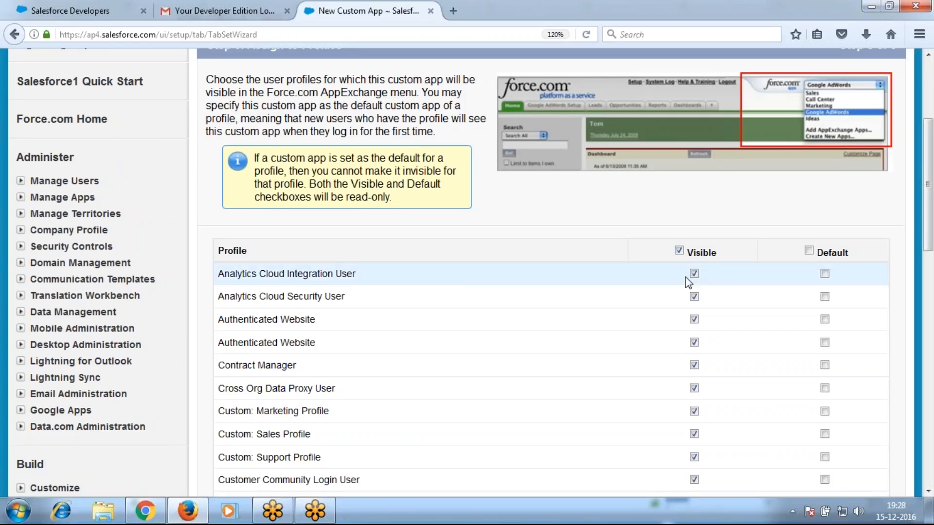
{"action": "scroll", "coordinate": [685, 276], "scroll_direction": "up", "scroll_amount": 3}
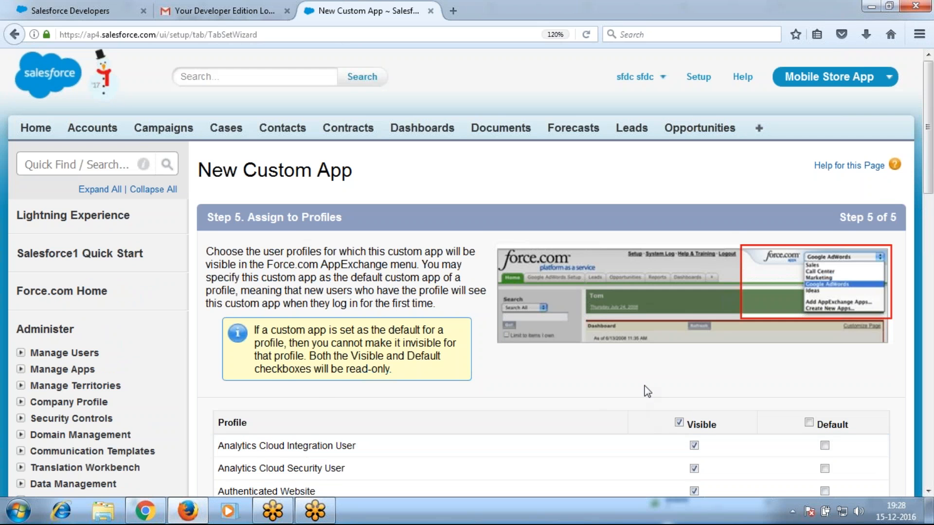
{"action": "scroll", "coordinate": [777, 392], "scroll_direction": "down", "scroll_amount": 8}
{"action": "scroll", "coordinate": [819, 397], "scroll_direction": "down", "scroll_amount": 6}
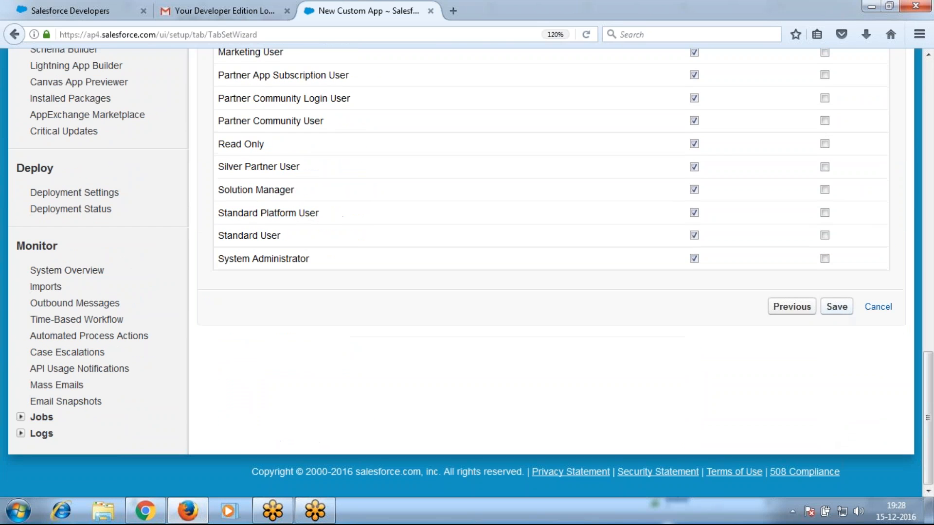
{"action": "left_click", "coordinate": [837, 306]}
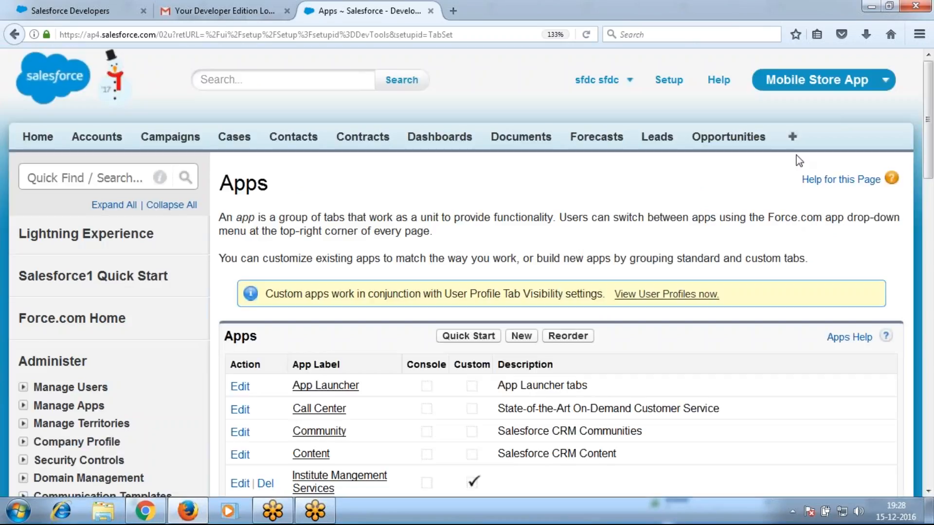
Switch Salesforce to the Institute Mangement Services app, then bring the Google Docs notes forward
{"action": "left_click", "coordinate": [808, 82]}
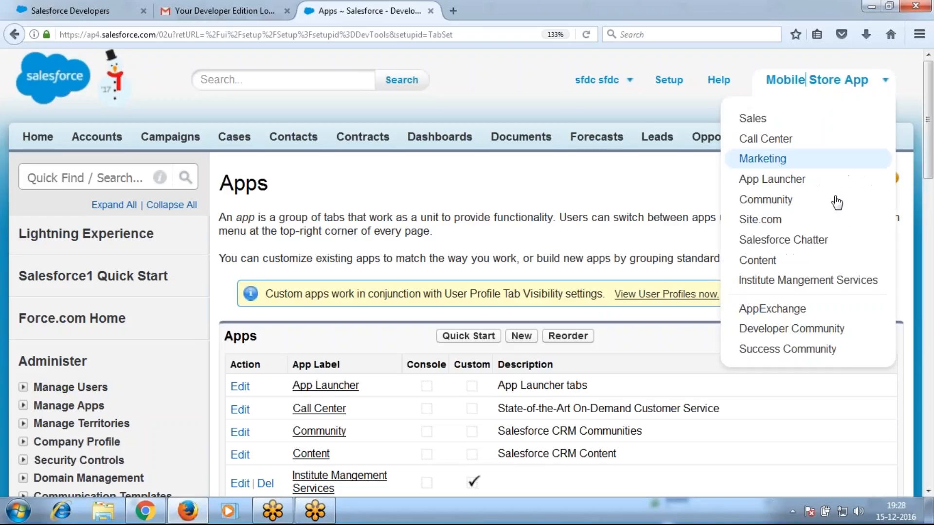
{"action": "left_click", "coordinate": [816, 282]}
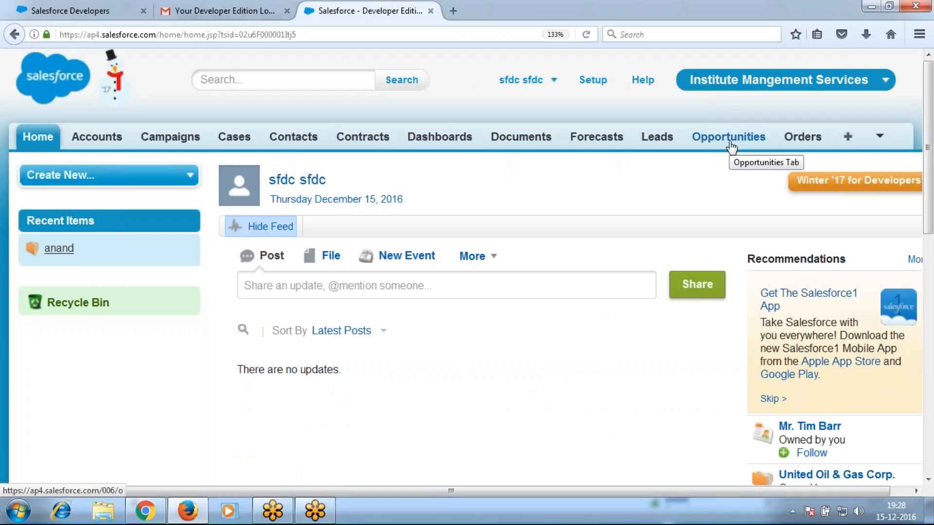
{"action": "key", "text": "alt+Tab"}
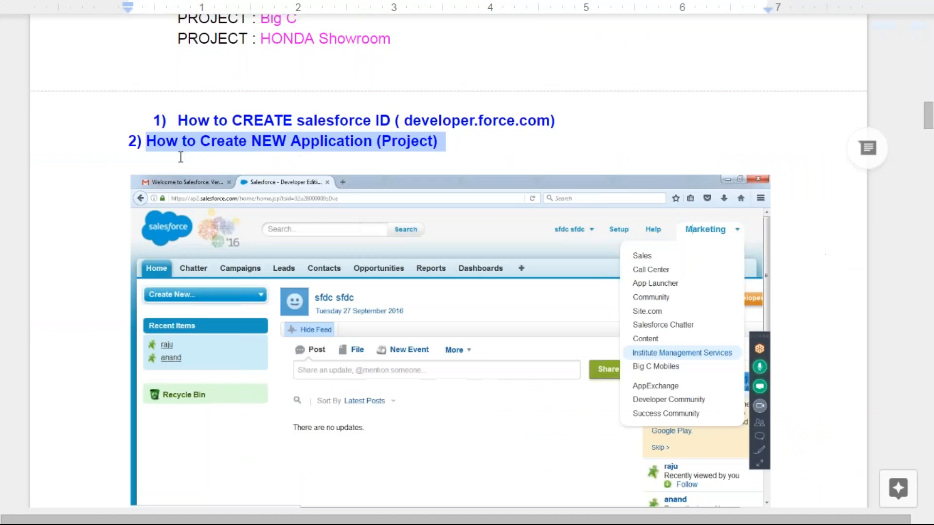
Scroll the notes down to the '3) How to Customize standard Account Object' section
{"action": "left_click", "coordinate": [534, 141]}
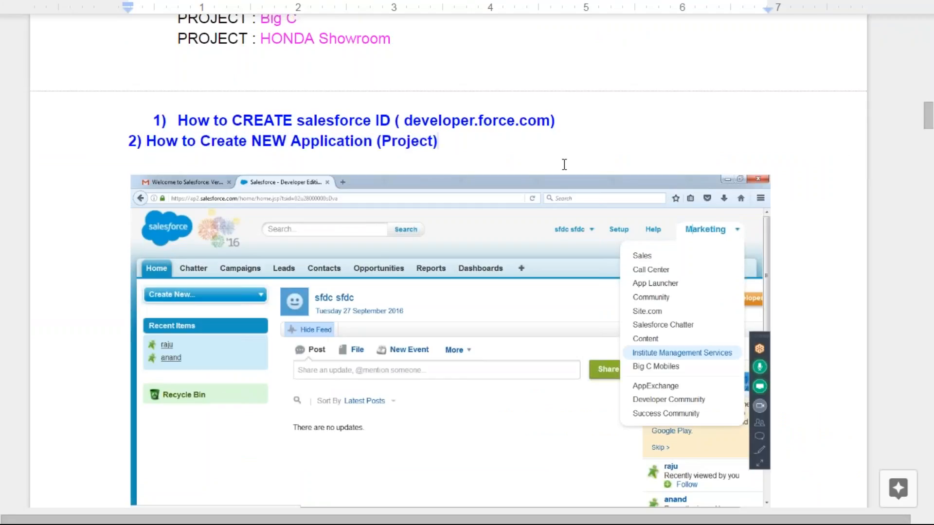
{"action": "scroll", "coordinate": [565, 163], "scroll_direction": "down", "scroll_amount": 4}
{"action": "scroll", "coordinate": [551, 167], "scroll_direction": "down", "scroll_amount": 5}
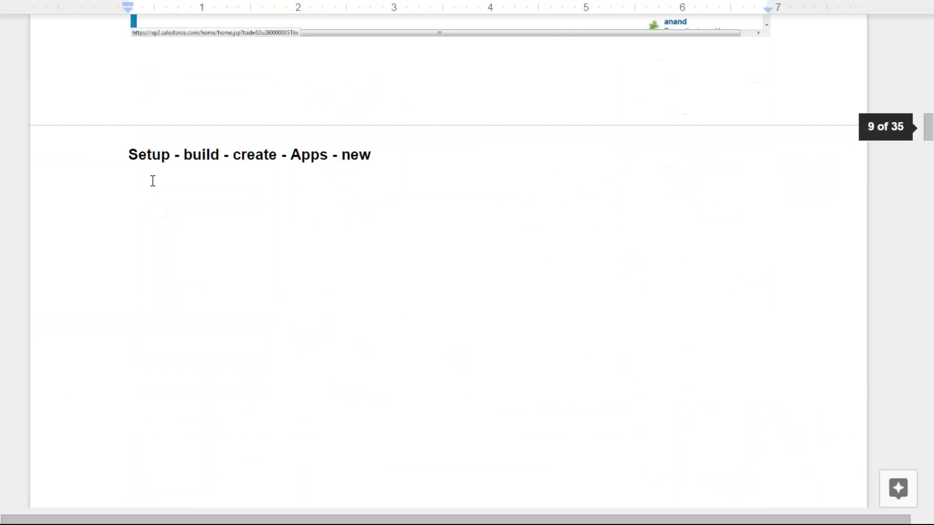
{"action": "scroll", "coordinate": [344, 248], "scroll_direction": "down", "scroll_amount": 3}
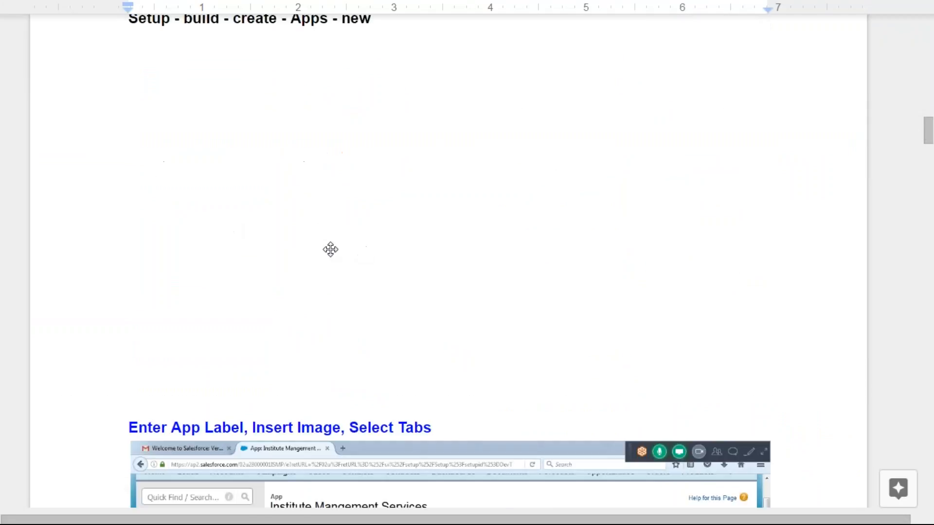
{"action": "scroll", "coordinate": [403, 243], "scroll_direction": "down", "scroll_amount": 5}
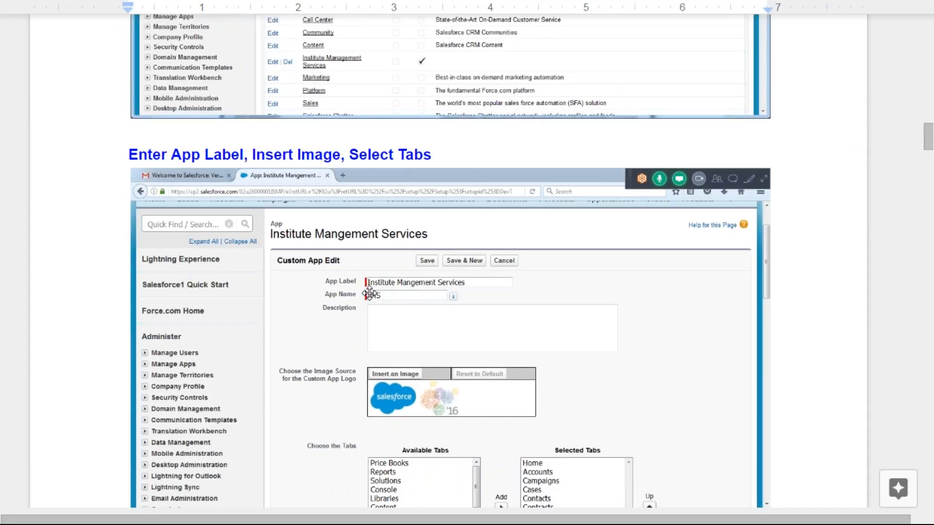
{"action": "scroll", "coordinate": [340, 268], "scroll_direction": "up", "scroll_amount": 4}
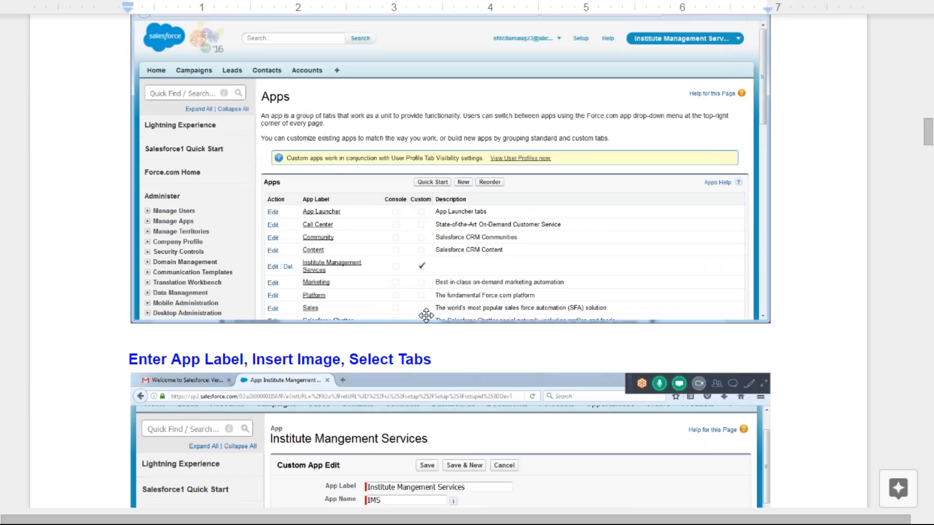
{"action": "scroll", "coordinate": [451, 294], "scroll_direction": "down", "scroll_amount": 5}
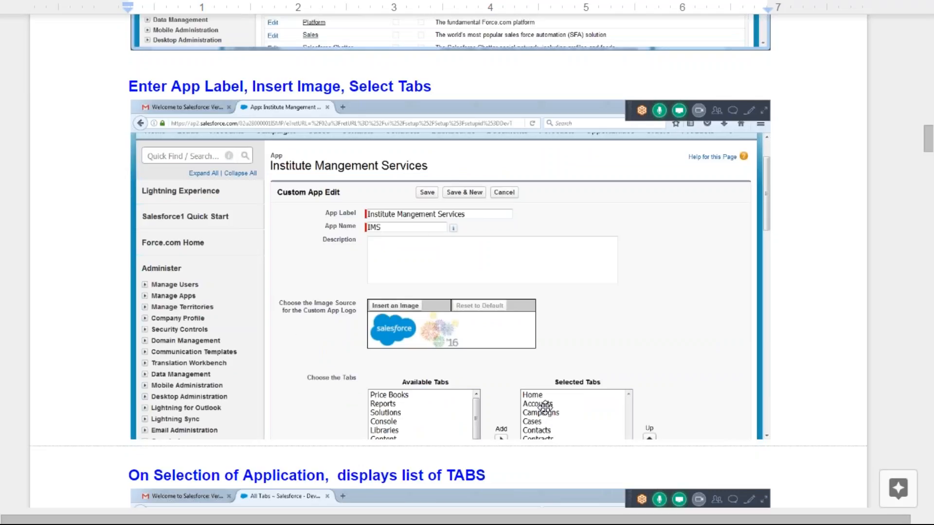
{"action": "scroll", "coordinate": [526, 361], "scroll_direction": "down", "scroll_amount": 6}
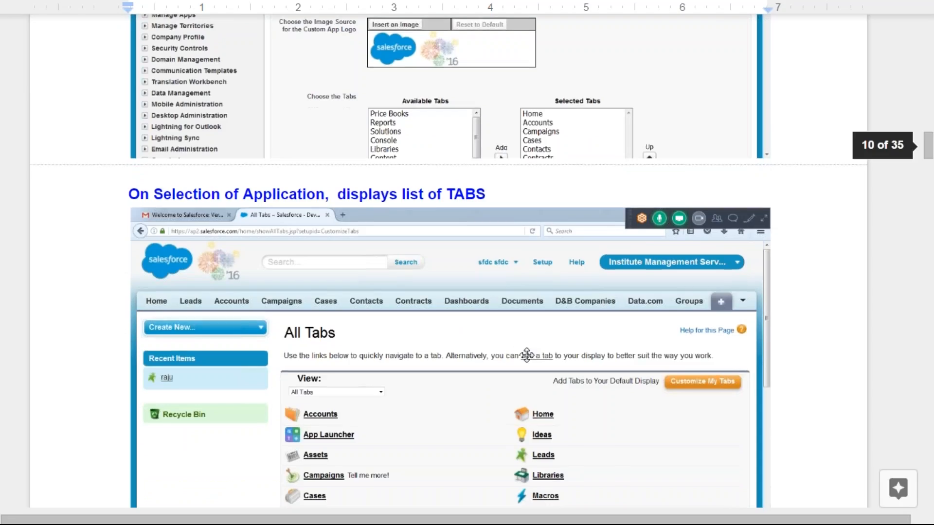
{"action": "scroll", "coordinate": [527, 356], "scroll_direction": "down", "scroll_amount": 1}
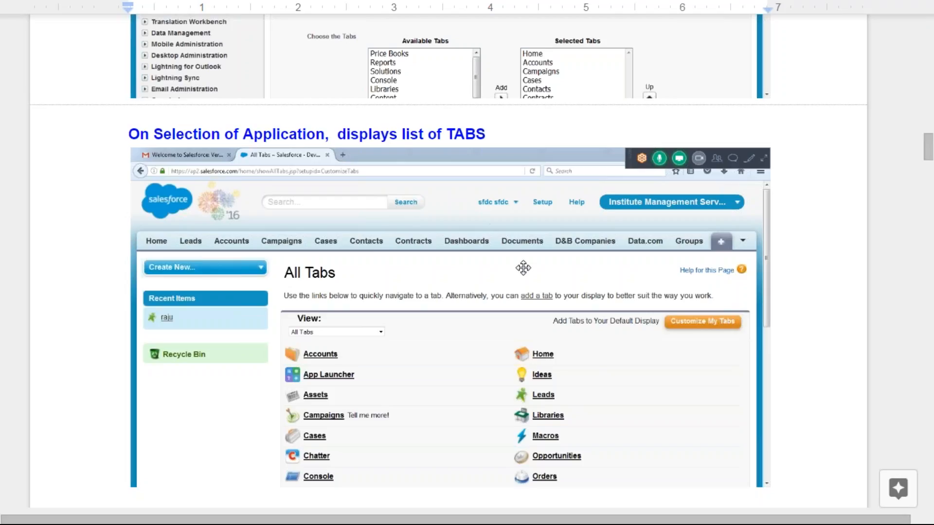
{"action": "scroll", "coordinate": [463, 299], "scroll_direction": "down", "scroll_amount": 7}
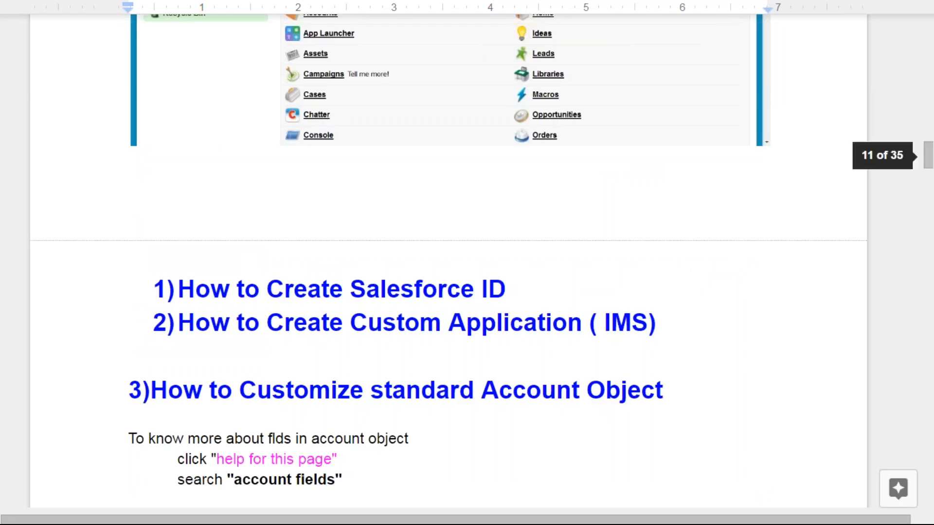
Highlight the 'How to Customize standard Account Object' heading, then return to the Salesforce Home page
{"action": "scroll", "coordinate": [348, 212], "scroll_direction": "down", "scroll_amount": 3}
{"action": "left_click", "coordinate": [334, 157]}
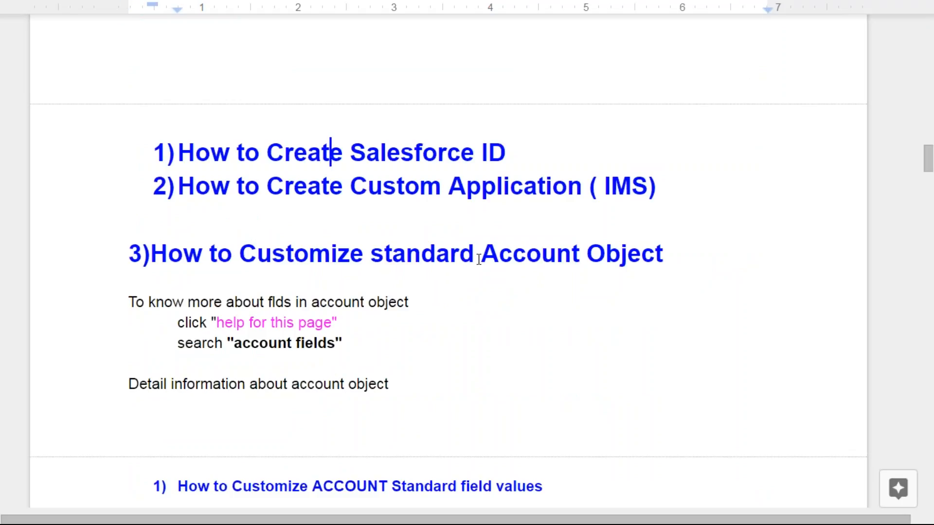
{"action": "scroll", "coordinate": [479, 258], "scroll_direction": "down", "scroll_amount": 2}
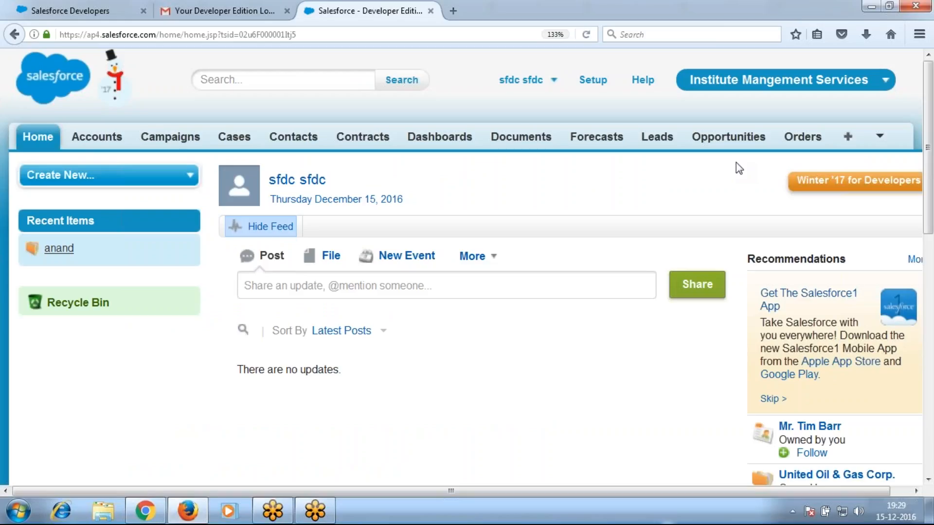
{"action": "key", "text": "alt+Tab"}
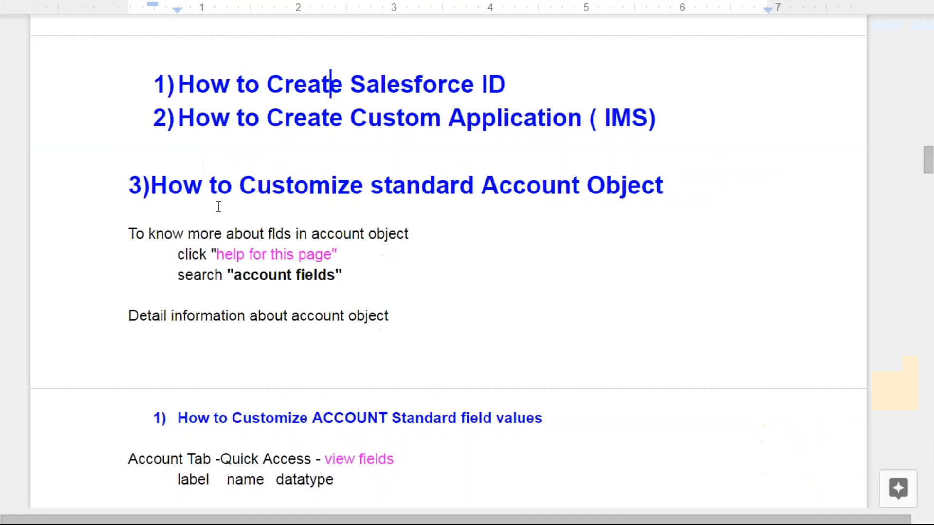
{"action": "left_click_drag", "start_coordinate": [154, 190], "coordinate": [667, 194]}
{"action": "key", "text": "alt+Tab"}
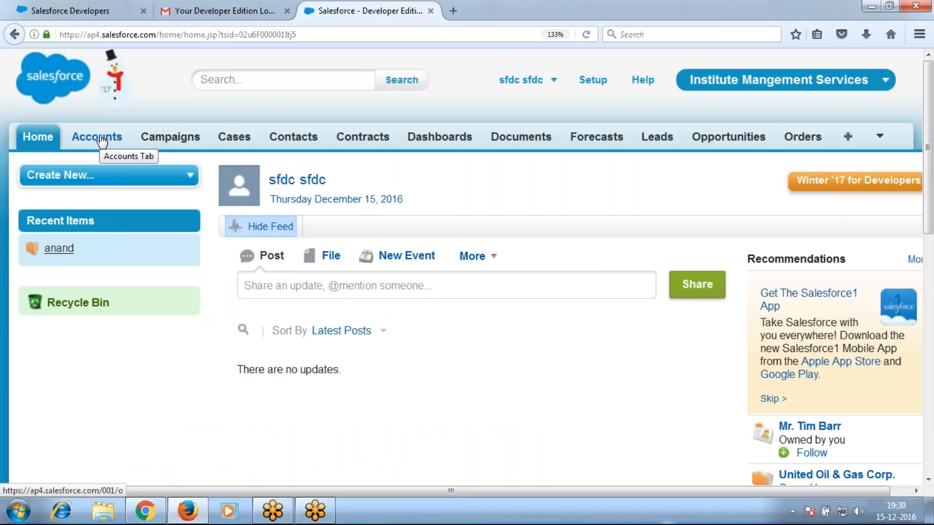
Start a new account and enter its name, account number and site 'Branch'
{"action": "left_click", "coordinate": [99, 140]}
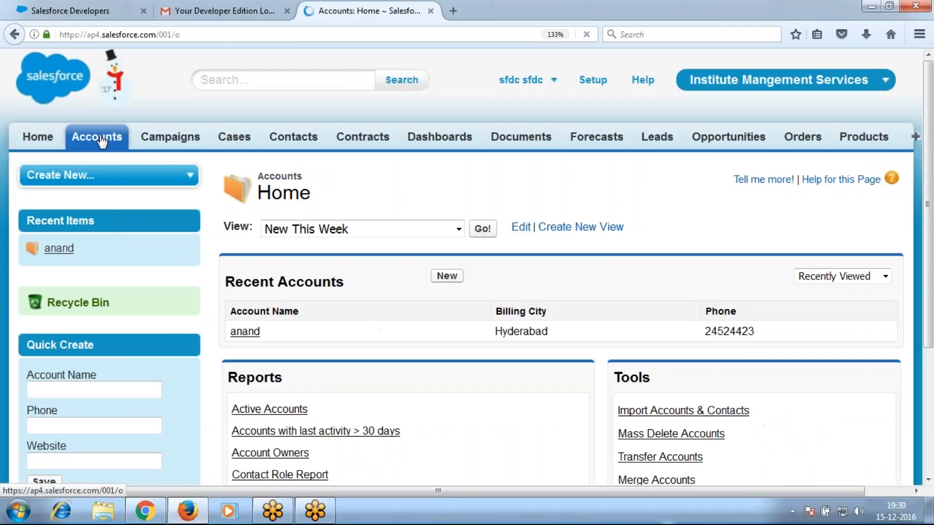
{"action": "left_click", "coordinate": [435, 276]}
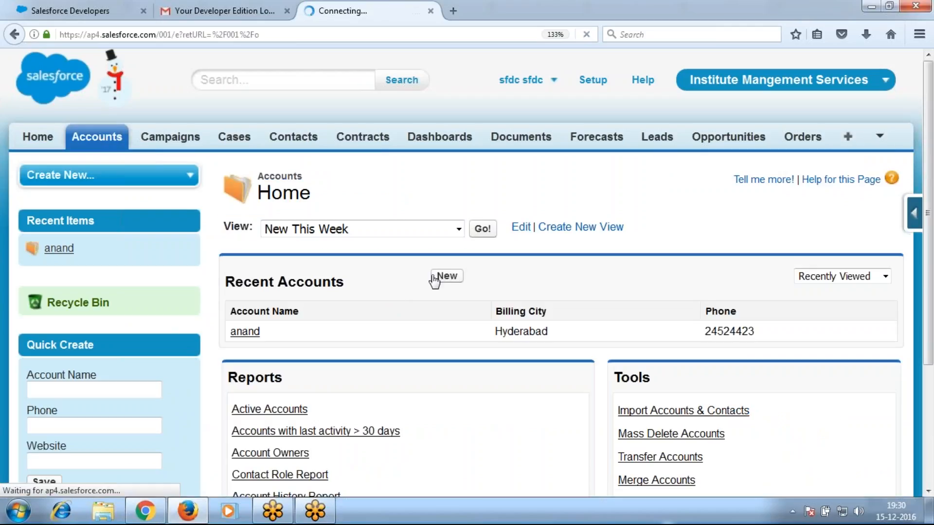
{"action": "scroll", "coordinate": [496, 307], "scroll_direction": "down", "scroll_amount": 3}
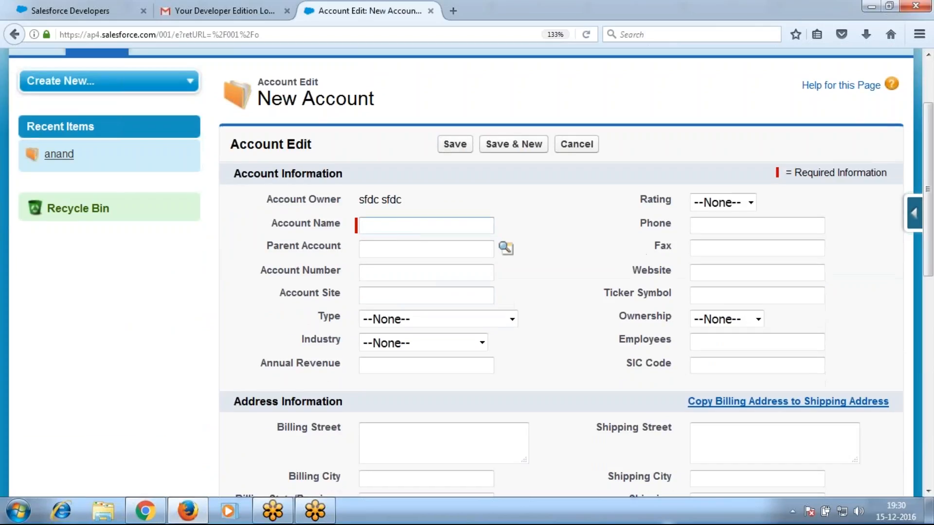
{"action": "type", "text": "Raju"}
{"action": "key", "text": "Tab"}
{"action": "key", "text": "Tab"}
{"action": "key", "text": "Tab"}
{"action": "type", "text": "a8987"}
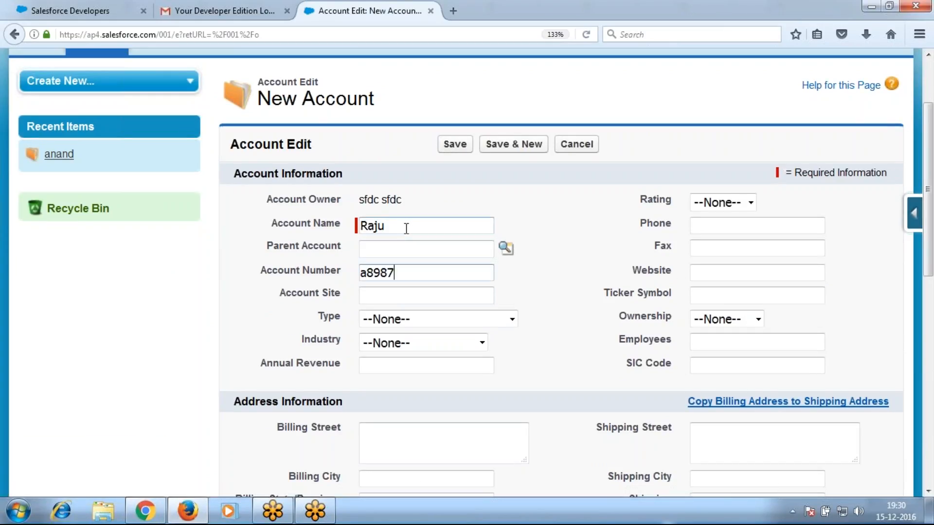
{"action": "key", "text": "Tab"}
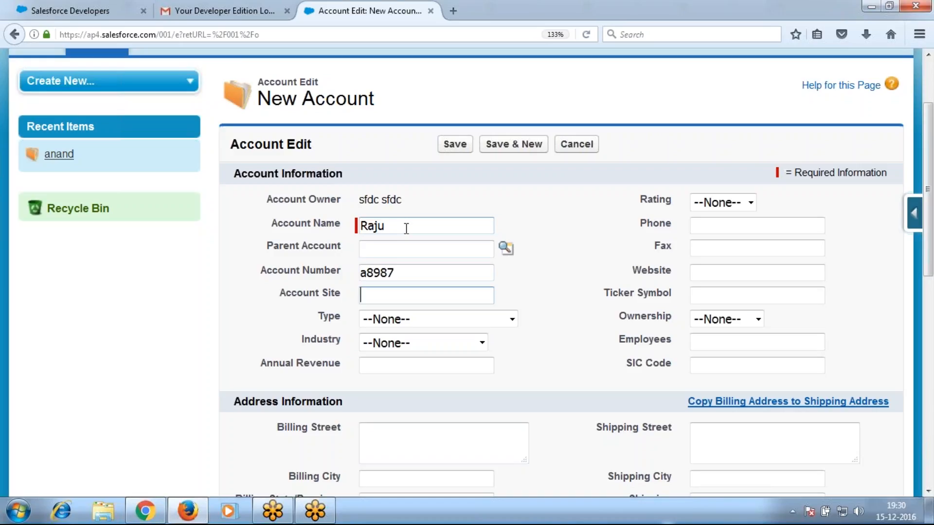
{"action": "type", "text": "Branch"}
Set Type Customer - Direct, Industry Banking, Annual Revenue 10000 and Rating Hot
{"action": "left_click", "coordinate": [422, 321]}
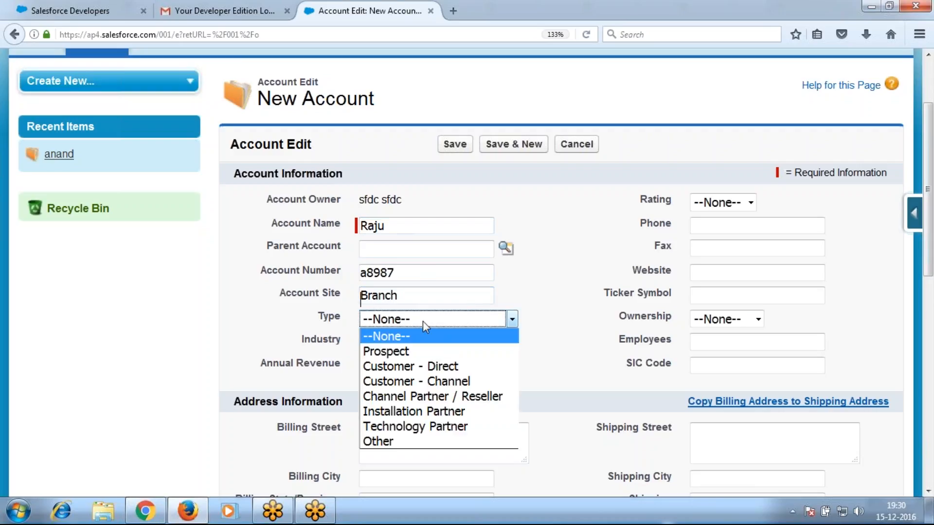
{"action": "left_click", "coordinate": [453, 367]}
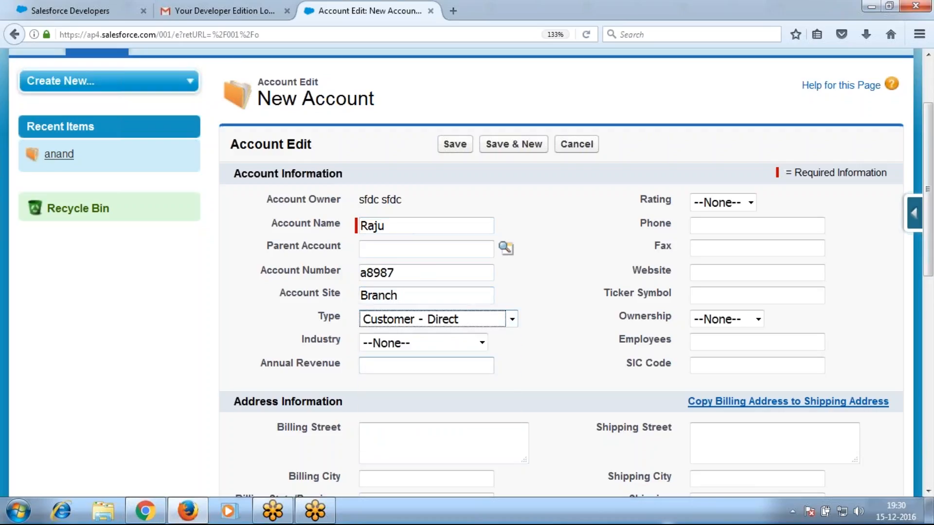
{"action": "left_click", "coordinate": [431, 348]}
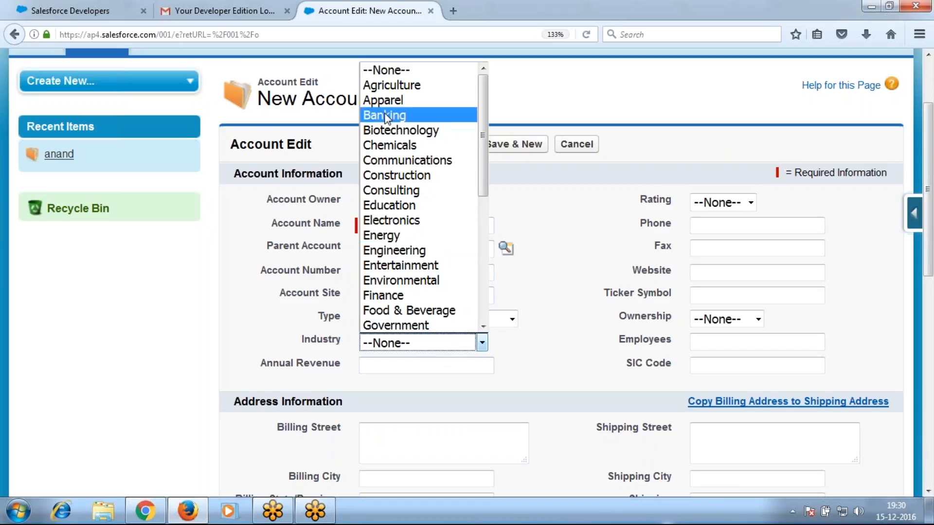
{"action": "left_click", "coordinate": [438, 115]}
{"action": "key", "text": "Tab"}
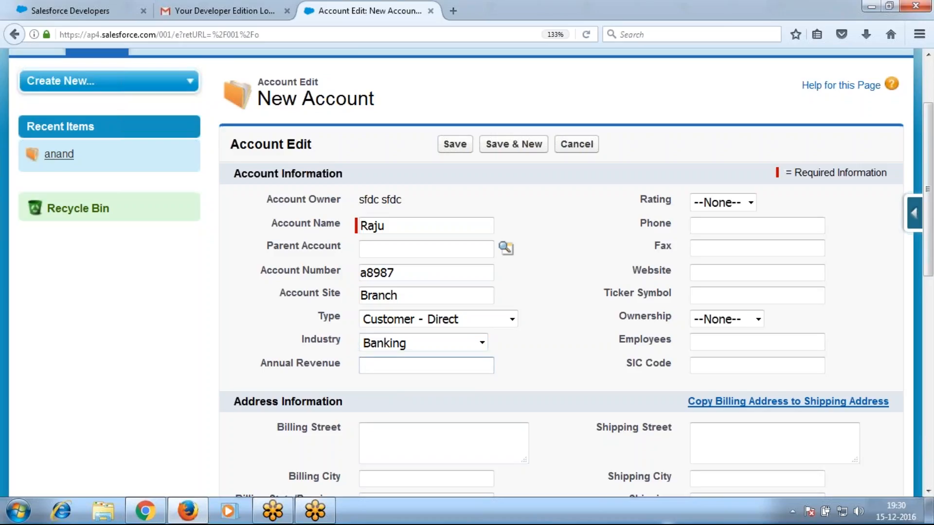
{"action": "type", "text": "10000"}
{"action": "left_click", "coordinate": [739, 204]}
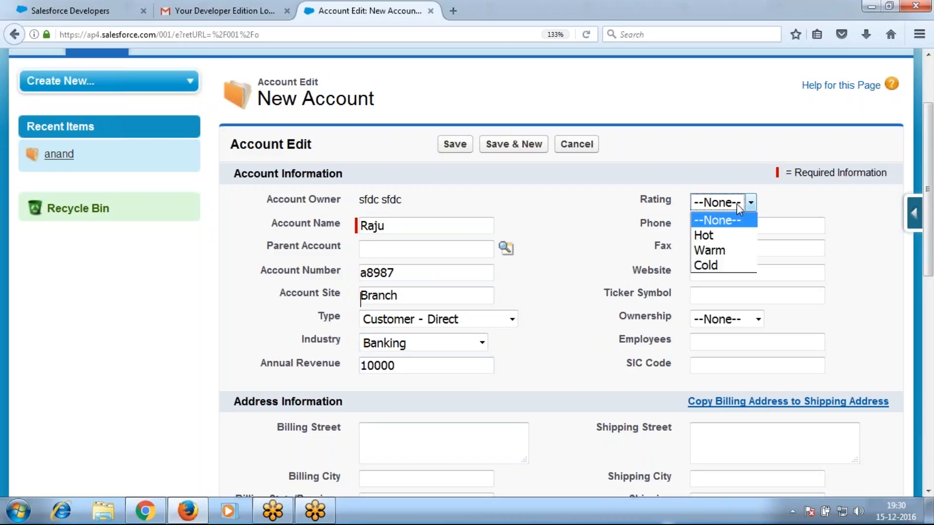
{"action": "left_click", "coordinate": [722, 231]}
Fill in the phone, fax and website, and Ticker Symbol 100
{"action": "left_click", "coordinate": [718, 227]}
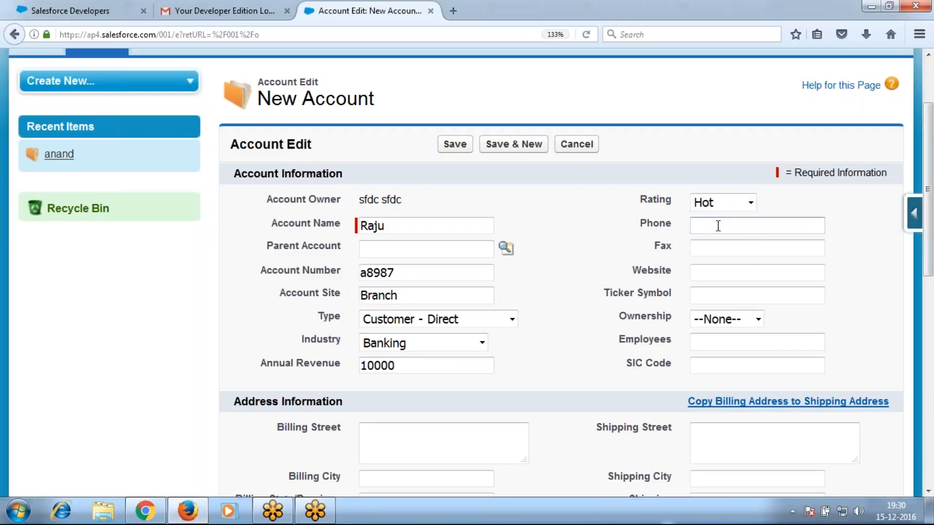
{"action": "type", "text": "878686"}
{"action": "key", "text": "Tab"}
{"action": "type", "text": "a987897"}
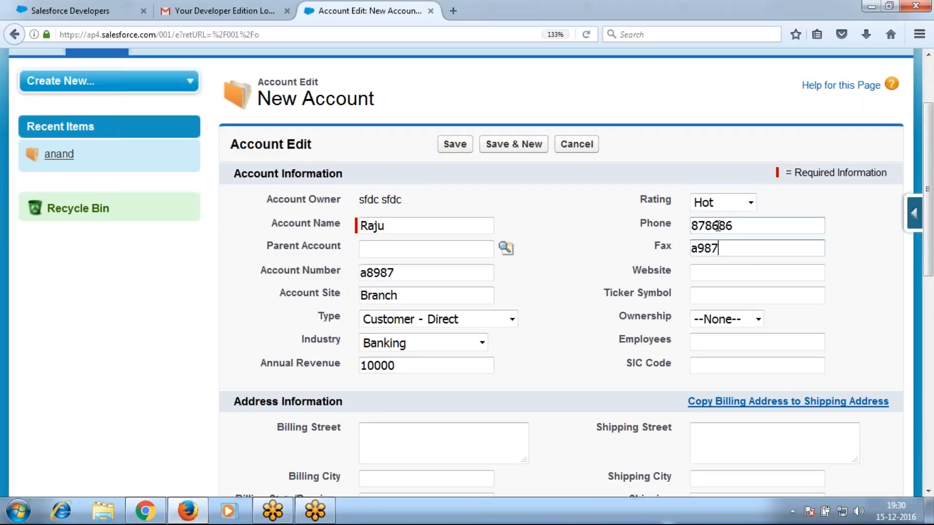
{"action": "key", "text": "Tab"}
{"action": "type", "text": "raju.com"}
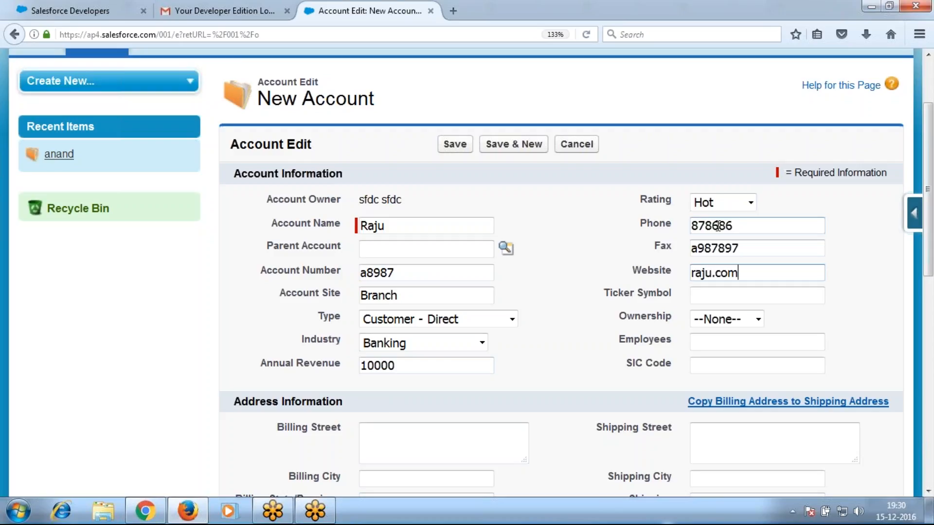
{"action": "key", "text": "Tab"}
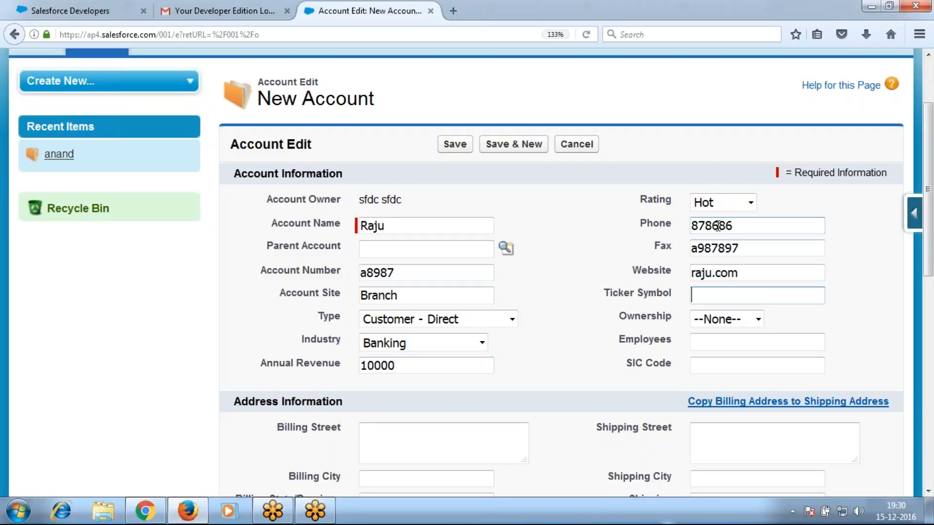
{"action": "type", "text": "100"}
{"action": "key", "text": "Tab"}
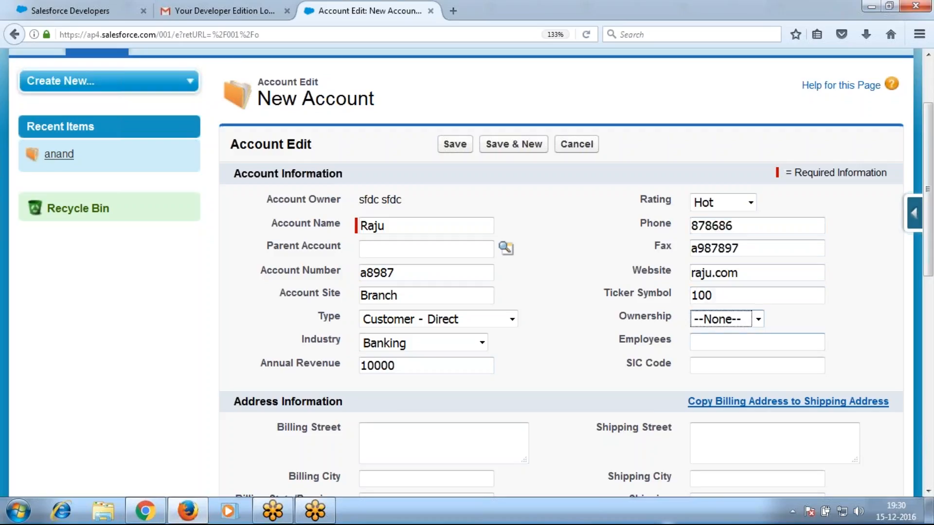
Set Employees to 1000 and clear a stray character from SIC Code
{"action": "left_click", "coordinate": [732, 340]}
{"action": "type", "text": "1000"}
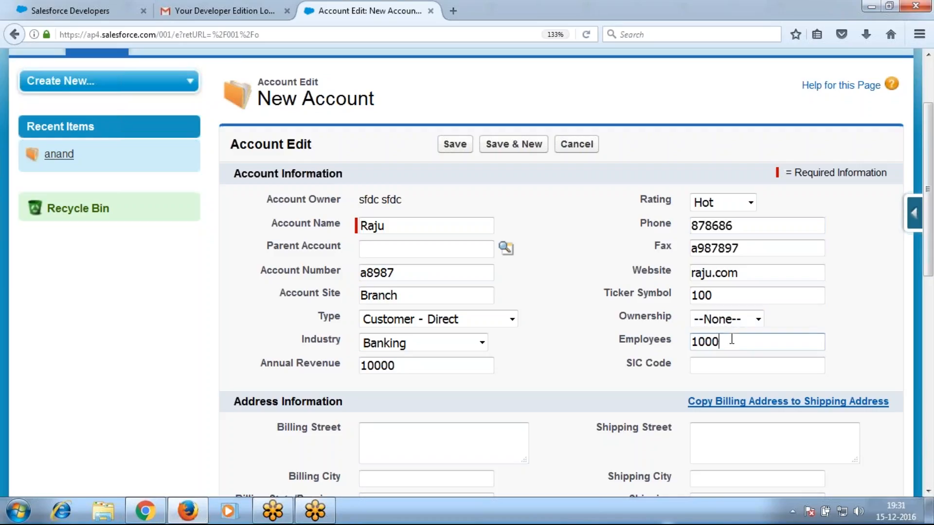
{"action": "key", "text": "Tab"}
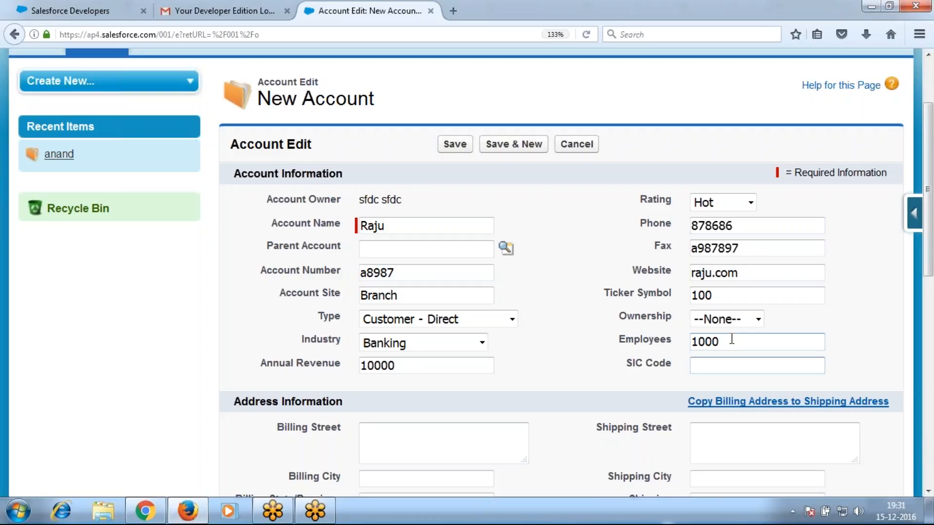
{"action": "type", "text": "a"}
{"action": "key", "text": "BackSpace"}
Enter SIC code s987978, billing city Hyderabad and shipping city Noida
{"action": "type", "text": "s987978"}
{"action": "scroll", "coordinate": [732, 339], "scroll_direction": "down", "scroll_amount": 5}
{"action": "left_click", "coordinate": [409, 197]}
{"action": "type", "text": "Hyderabad"}
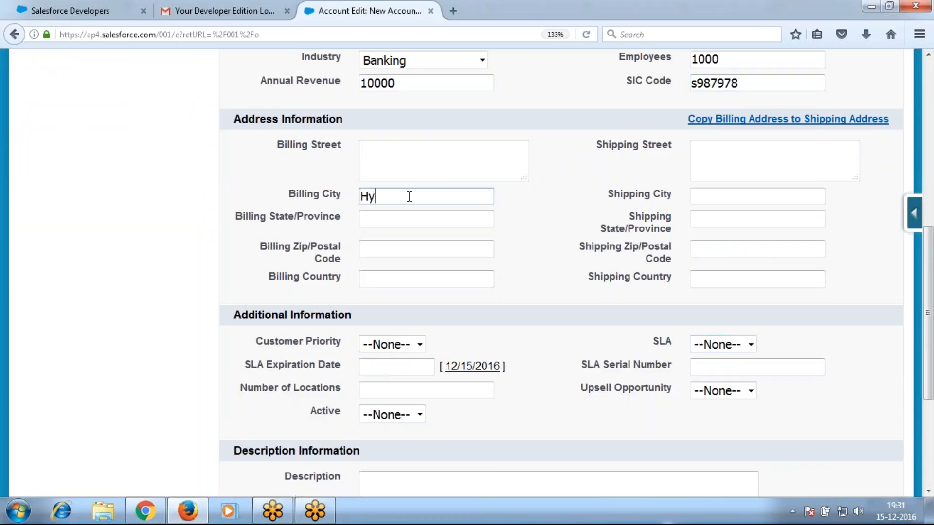
{"action": "key", "text": "Tab"}
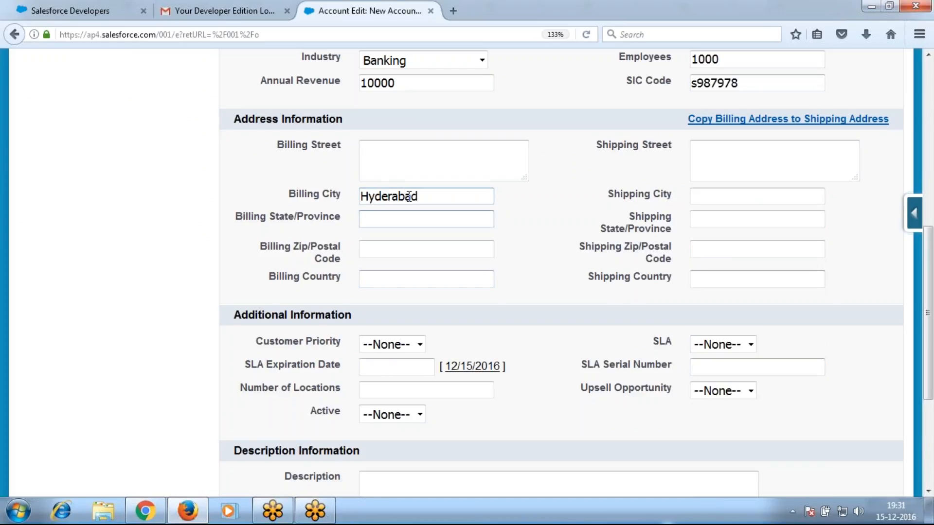
{"action": "left_click", "coordinate": [732, 196]}
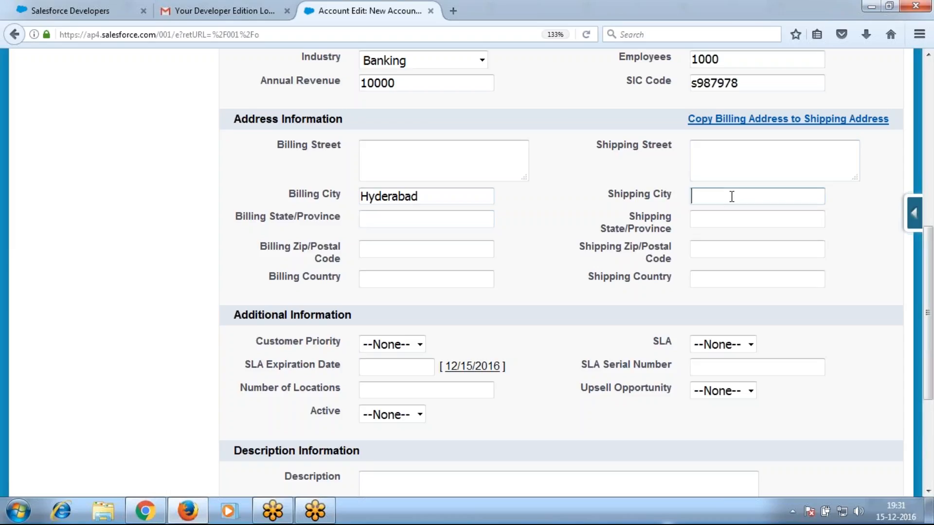
{"action": "type", "text": "Noida"}
Set Customer Priority High, SLA expiration 2/1/2017, 5 locations, and mark the account Active
{"action": "left_click", "coordinate": [420, 344]}
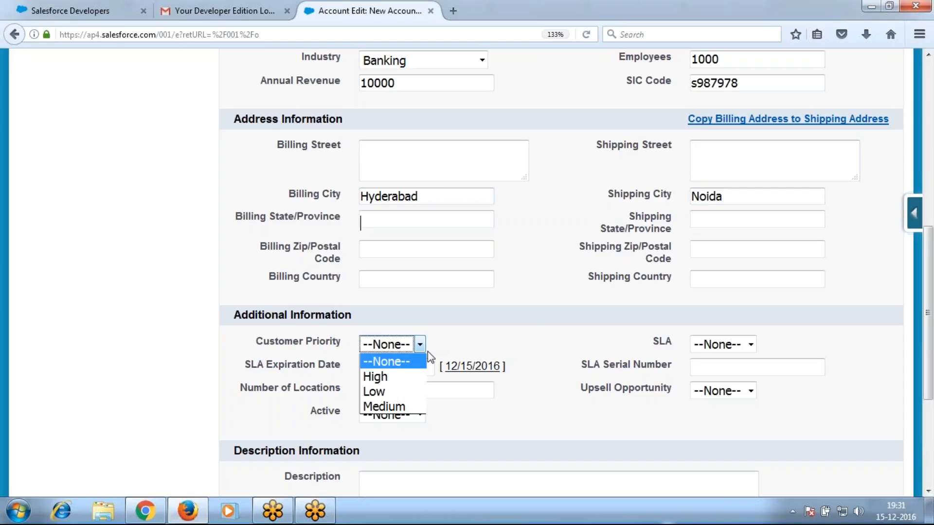
{"action": "left_click", "coordinate": [390, 378]}
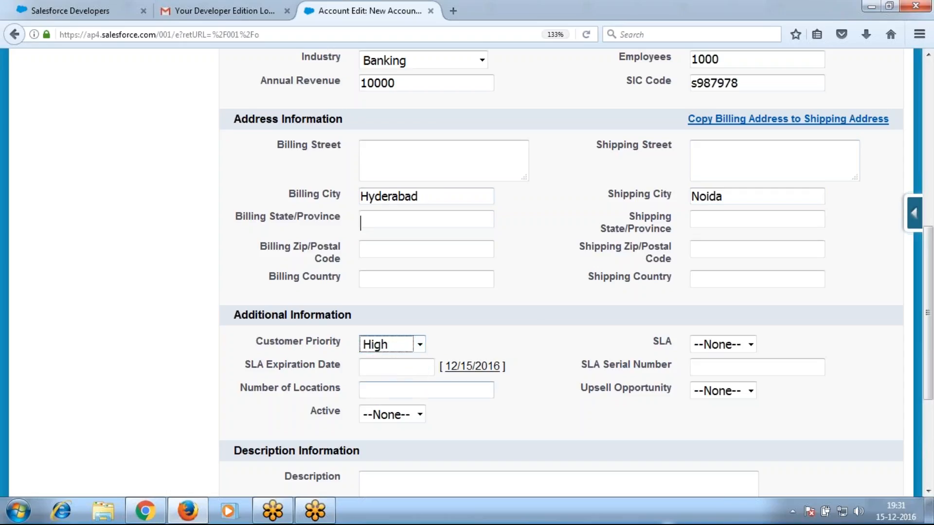
{"action": "left_click", "coordinate": [475, 369]}
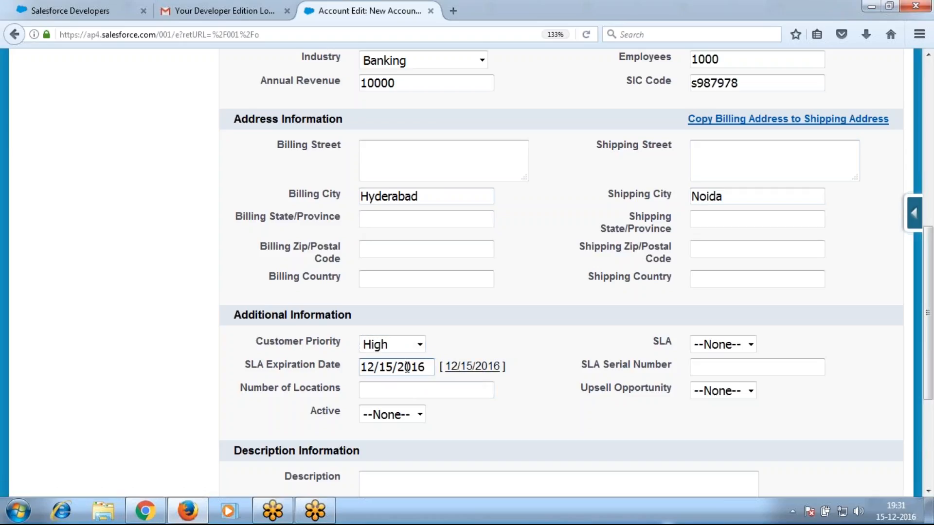
{"action": "left_click", "coordinate": [474, 393]}
{"action": "left_click", "coordinate": [474, 393]}
{"action": "left_click", "coordinate": [451, 427]}
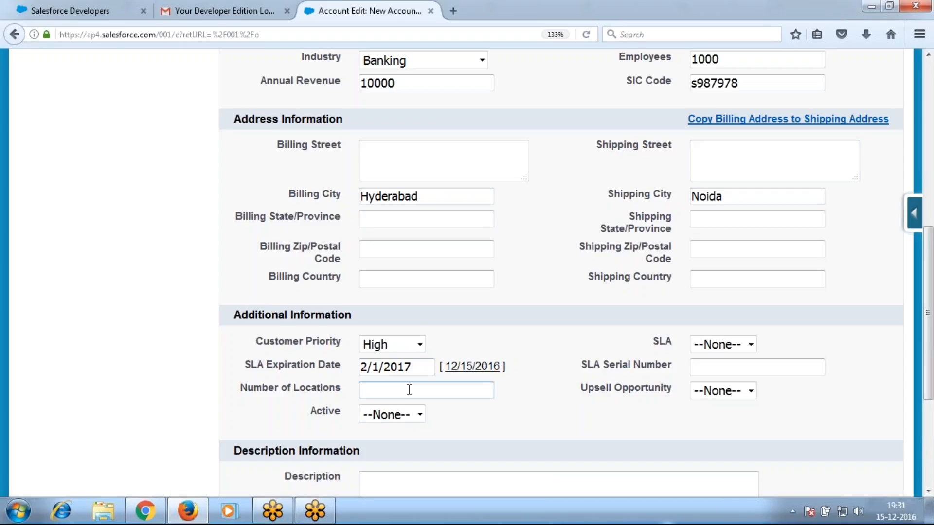
{"action": "type", "text": "5"}
{"action": "left_click", "coordinate": [420, 414]}
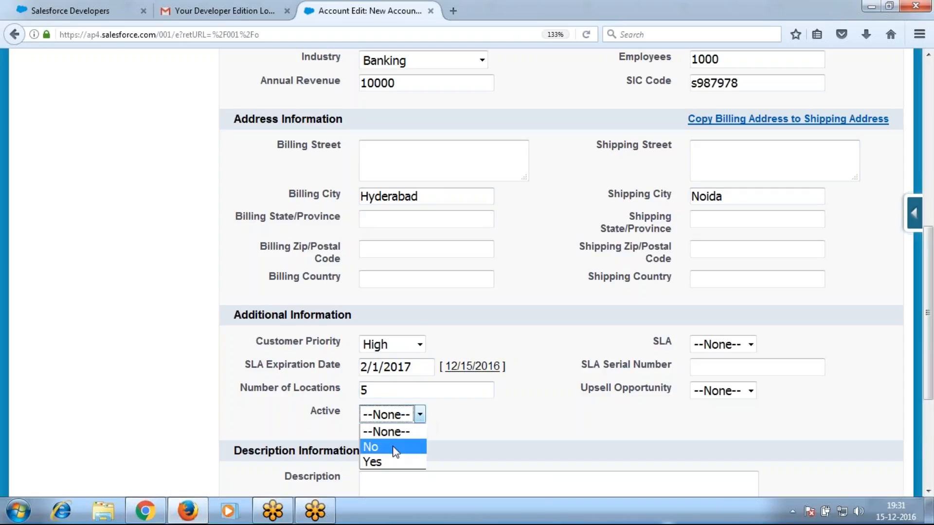
{"action": "left_click", "coordinate": [387, 461]}
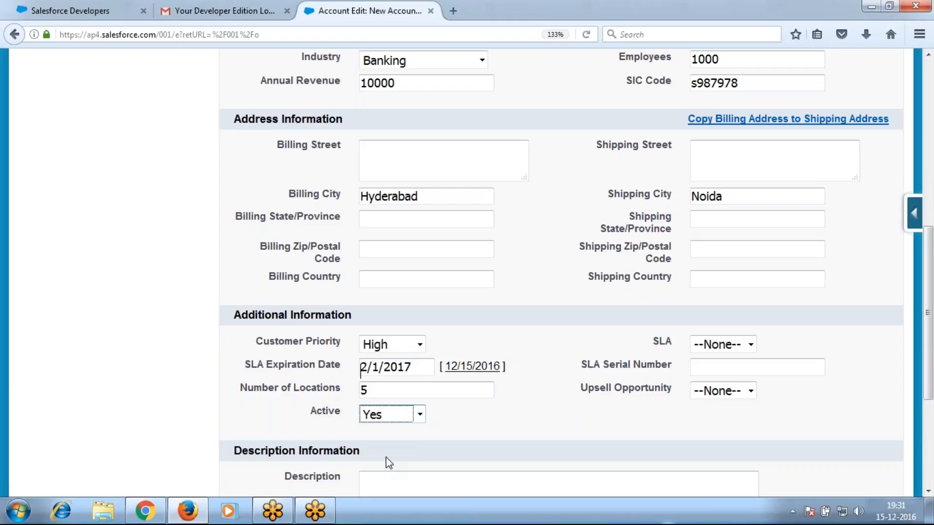
Set SLA to Gold, enter the SLA serial number, choose Upsell Opportunity Yes, and save
{"action": "left_click", "coordinate": [736, 345]}
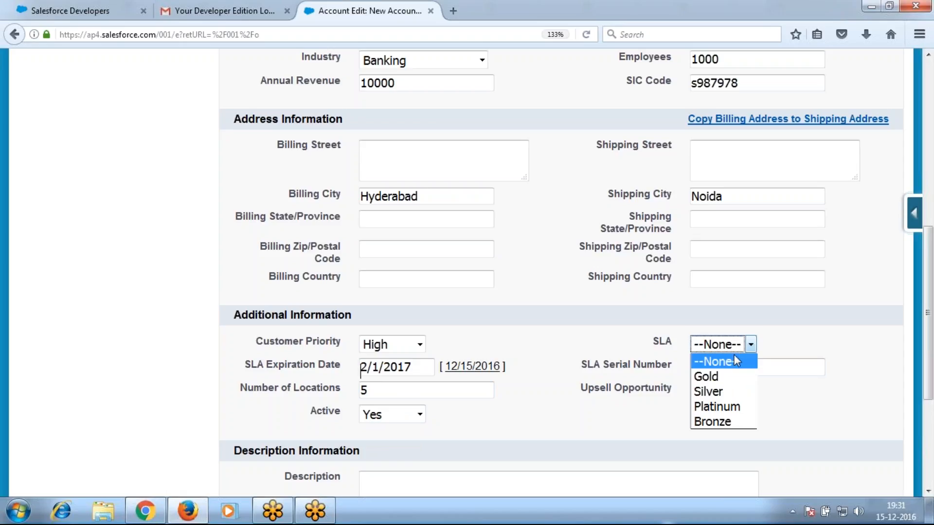
{"action": "left_click", "coordinate": [714, 377]}
{"action": "left_click", "coordinate": [713, 366]}
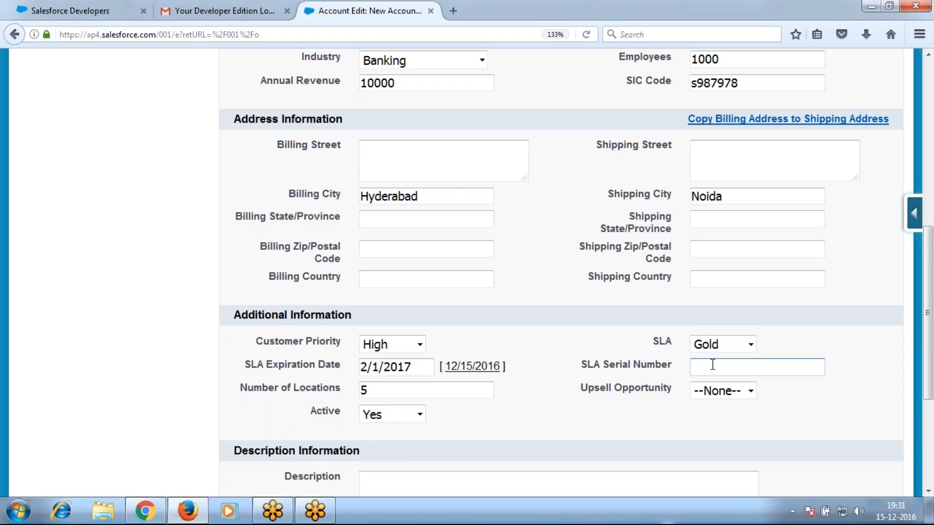
{"action": "type", "text": "g875876"}
{"action": "left_click", "coordinate": [723, 393]}
{"action": "left_click", "coordinate": [699, 450]}
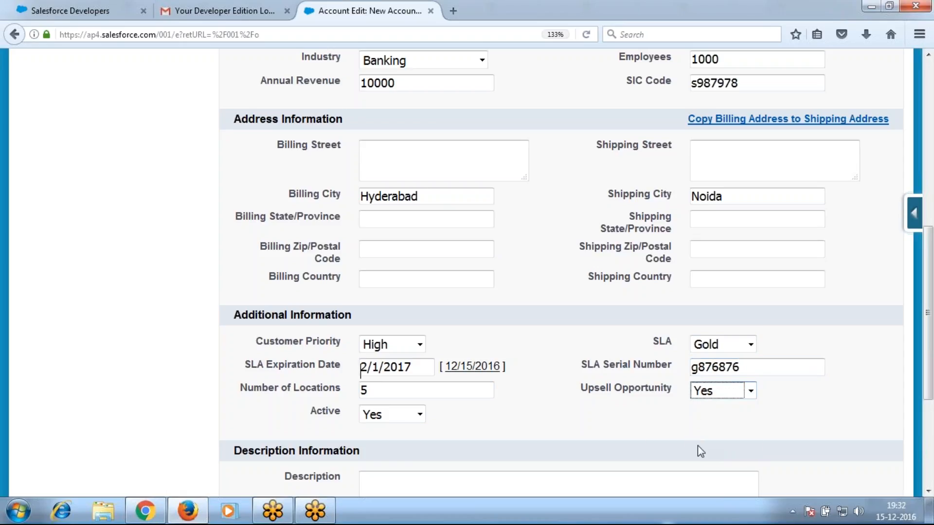
{"action": "left_click", "coordinate": [632, 432]}
{"action": "scroll", "coordinate": [573, 323], "scroll_direction": "up", "scroll_amount": 6}
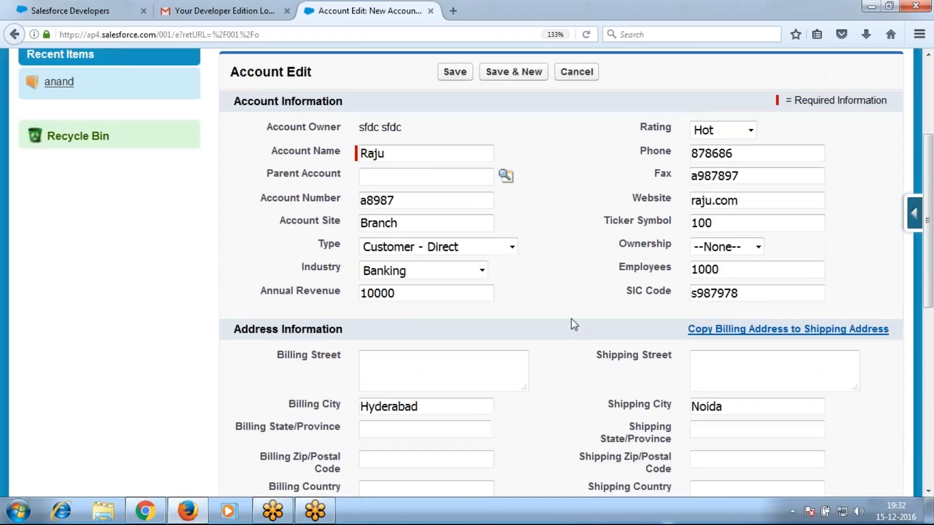
{"action": "left_click", "coordinate": [463, 144]}
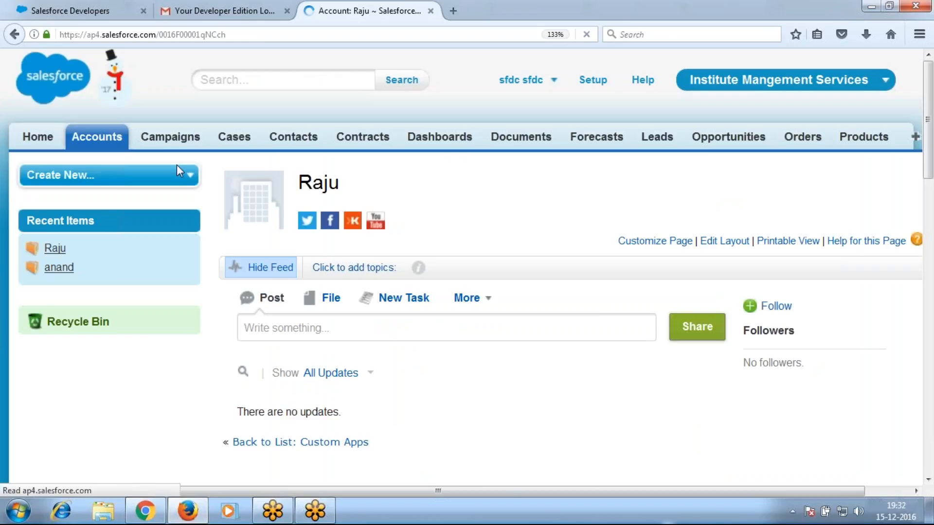
Start another blank New Account form, then bring the course notes forward
{"action": "left_click", "coordinate": [115, 137]}
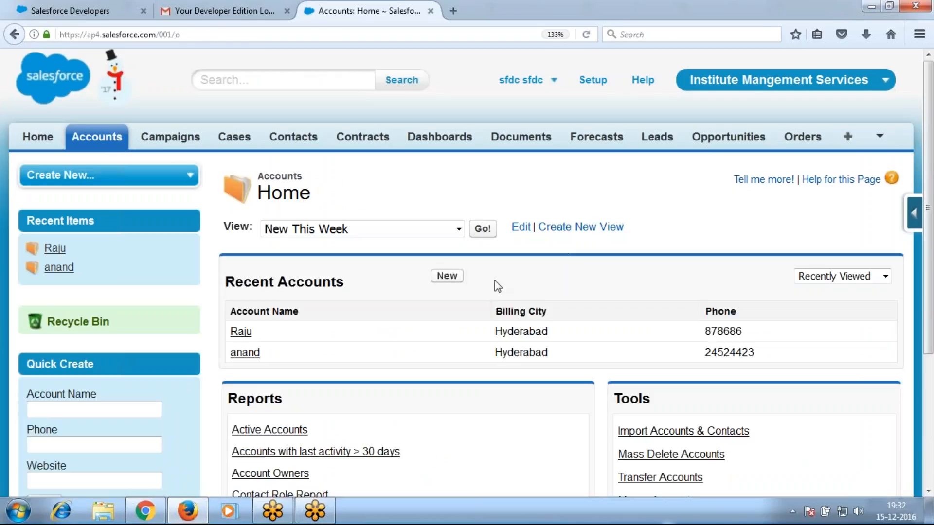
{"action": "left_click", "coordinate": [446, 276]}
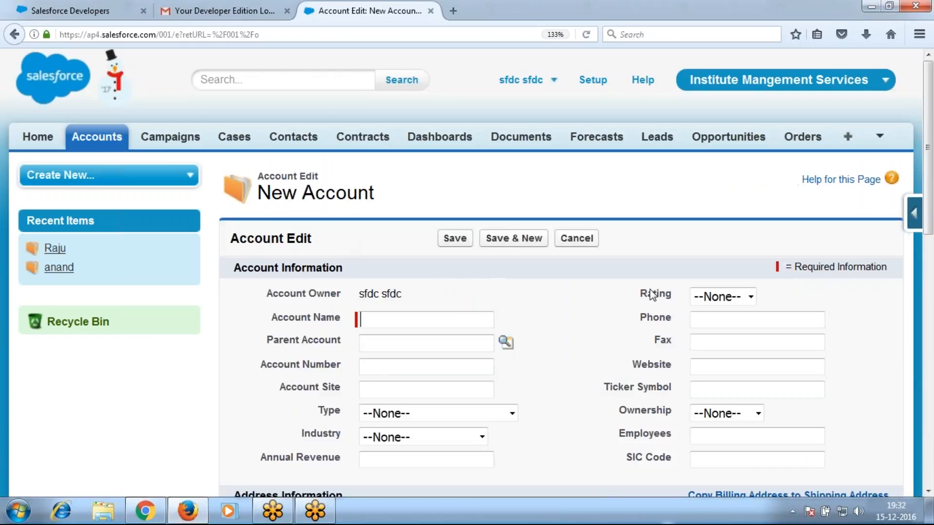
{"action": "left_click", "coordinate": [438, 367]}
{"action": "key", "text": "alt+Tab"}
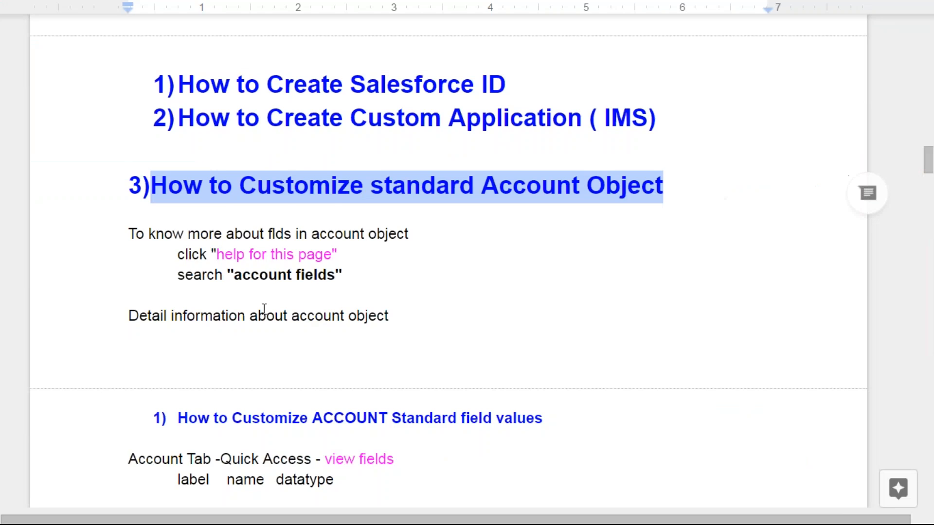
Highlight the 'How to Customize ACCOUNT Standard field values' heading, then return to the New Account form
{"action": "scroll", "coordinate": [319, 348], "scroll_direction": "down", "scroll_amount": 4}
{"action": "scroll", "coordinate": [411, 287], "scroll_direction": "down", "scroll_amount": 2}
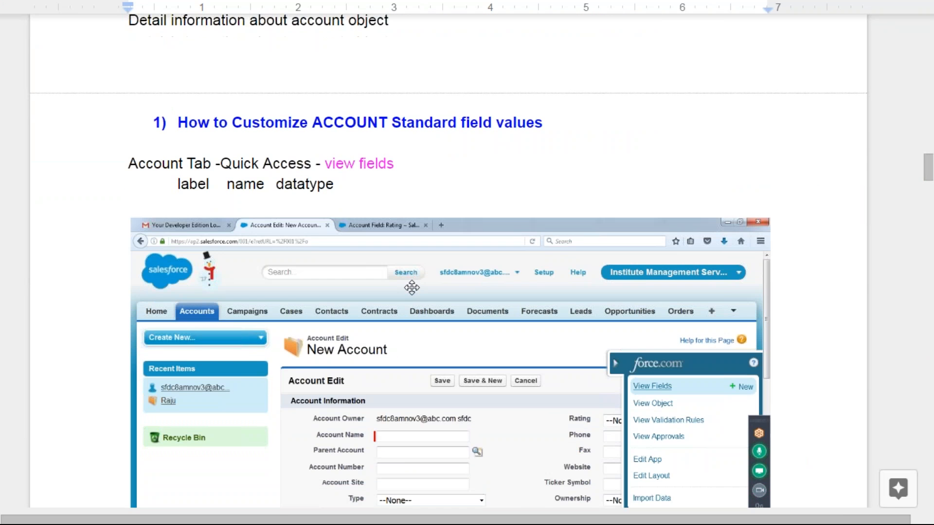
{"action": "left_click_drag", "start_coordinate": [178, 77], "coordinate": [548, 79]}
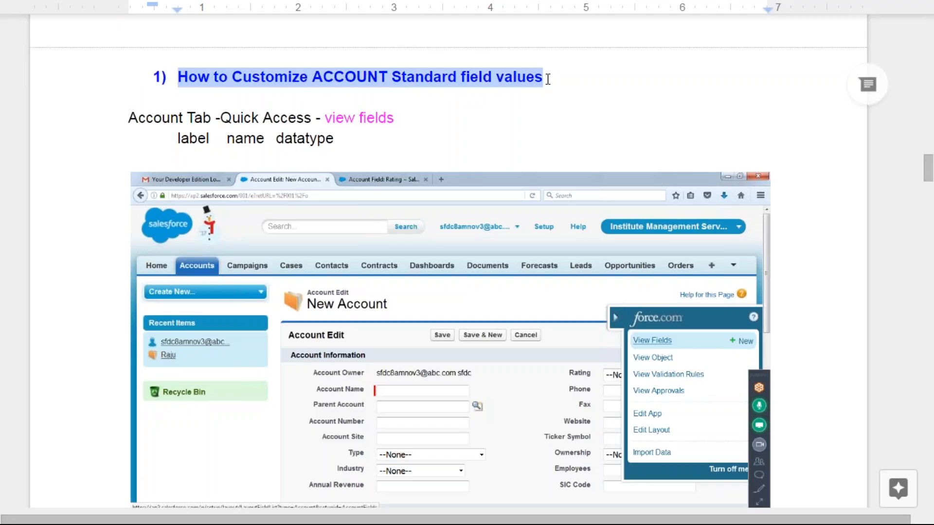
{"action": "key", "text": "alt+Tab"}
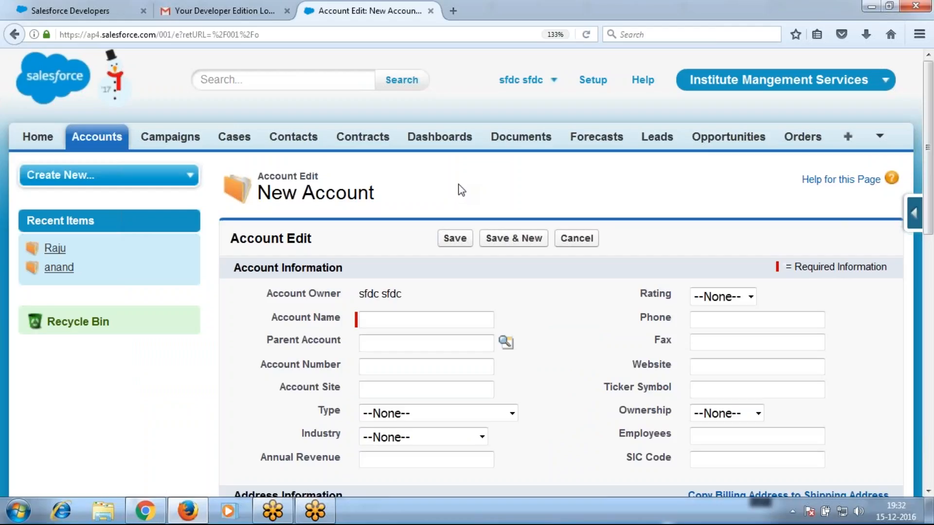
Inspect the Rating choices, then display the SLA choices Gold, Silver, Platinum and Bronze
{"action": "scroll", "coordinate": [733, 278], "scroll_direction": "down", "scroll_amount": 4}
{"action": "left_click", "coordinate": [724, 203]}
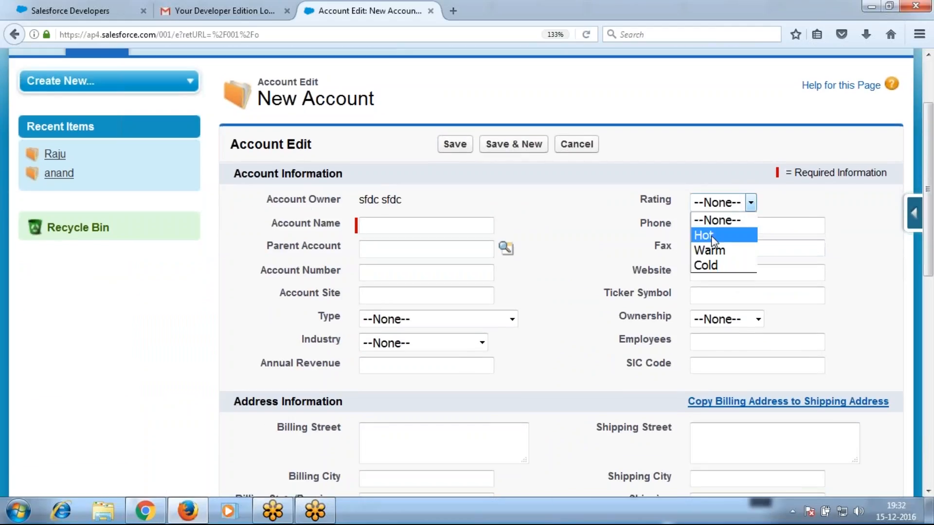
{"action": "left_click", "coordinate": [652, 294]}
{"action": "scroll", "coordinate": [652, 294], "scroll_direction": "down", "scroll_amount": 4}
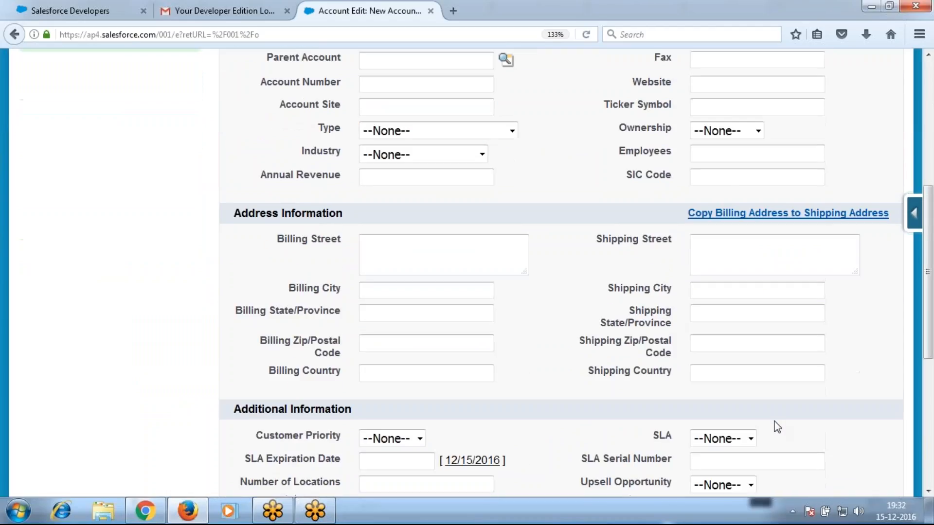
{"action": "left_click", "coordinate": [751, 439]}
{"action": "scroll", "coordinate": [750, 438], "scroll_direction": "down", "scroll_amount": 4}
{"action": "left_click", "coordinate": [748, 250]}
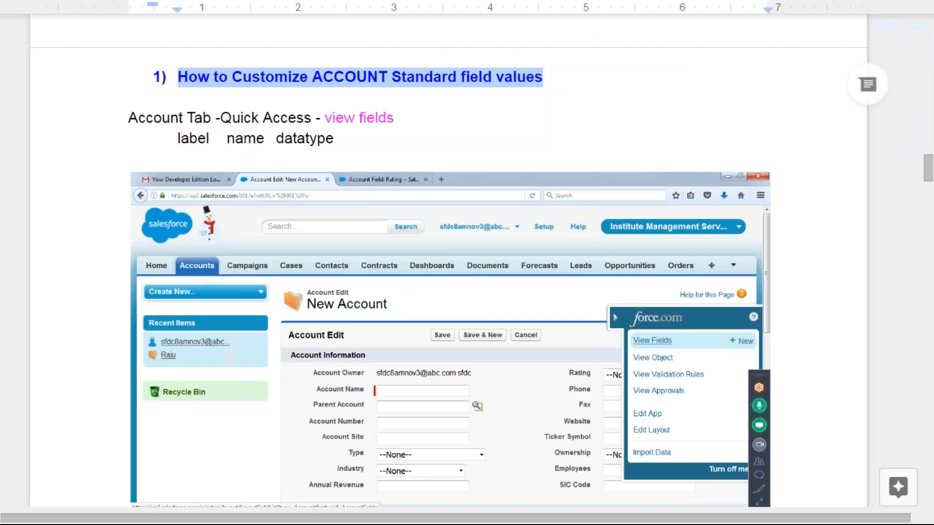
Read the 'Customize fields: SLA, Rating' note, then show Salesforce's SLA choices again
{"action": "left_click", "coordinate": [302, 91]}
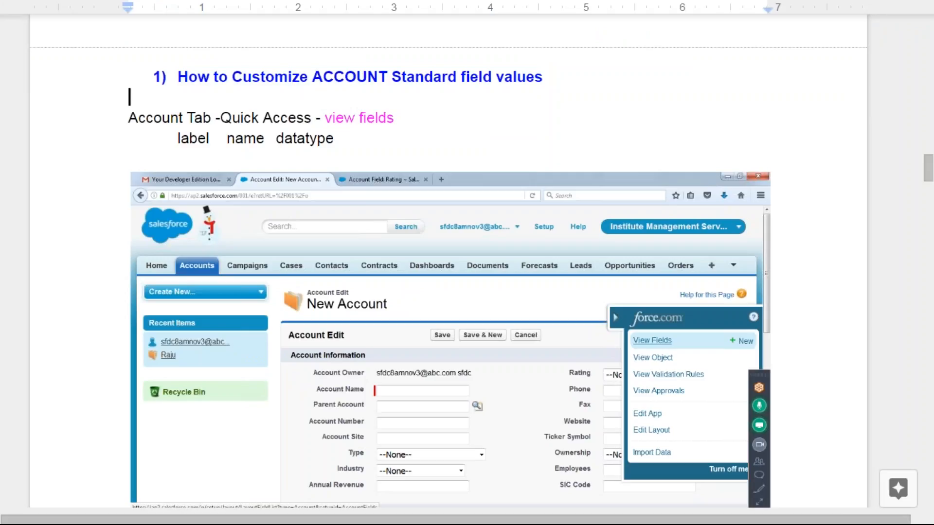
{"action": "left_click_drag", "start_coordinate": [312, 77], "coordinate": [630, 452]}
{"action": "scroll", "coordinate": [563, 378], "scroll_direction": "down", "scroll_amount": 5}
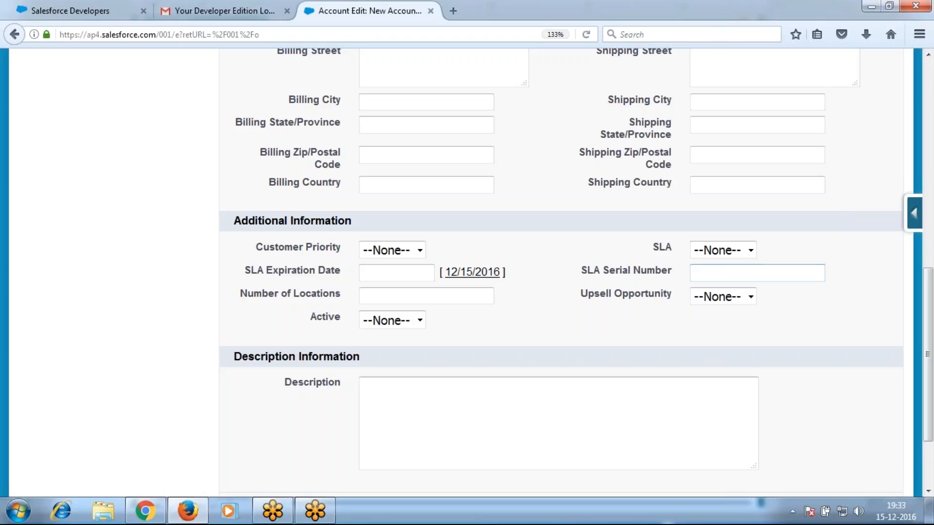
{"action": "left_click", "coordinate": [721, 250]}
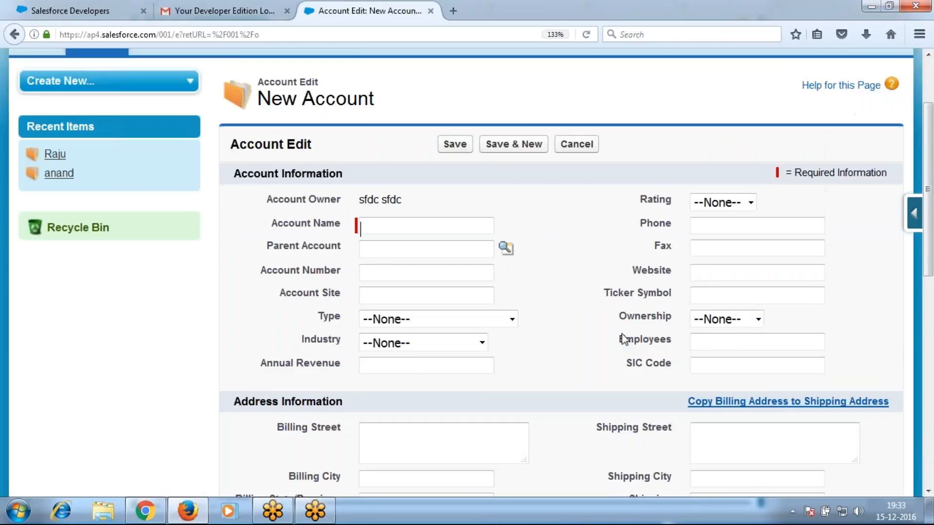
Highlight the Rating and SLA labels on the form and open the Account quick access menu
{"action": "left_click", "coordinate": [751, 203]}
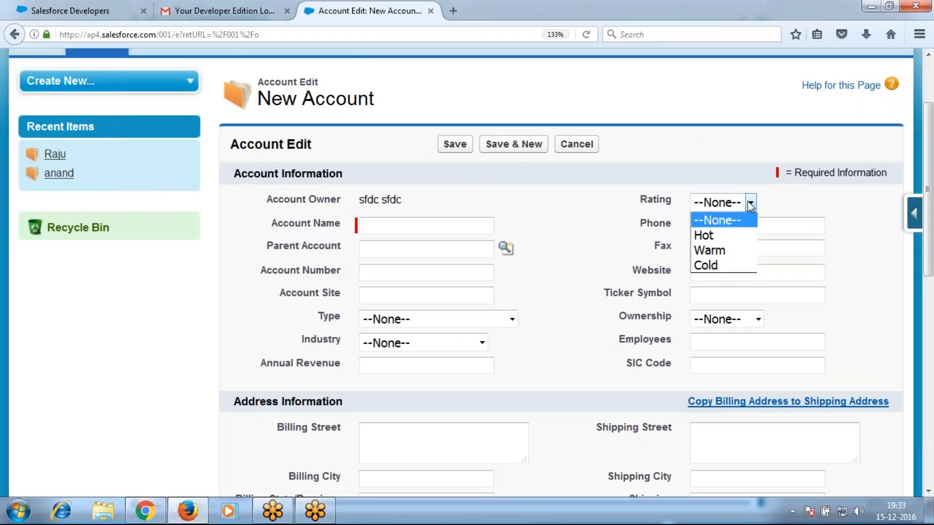
{"action": "left_click_drag", "start_coordinate": [640, 200], "coordinate": [685, 207]}
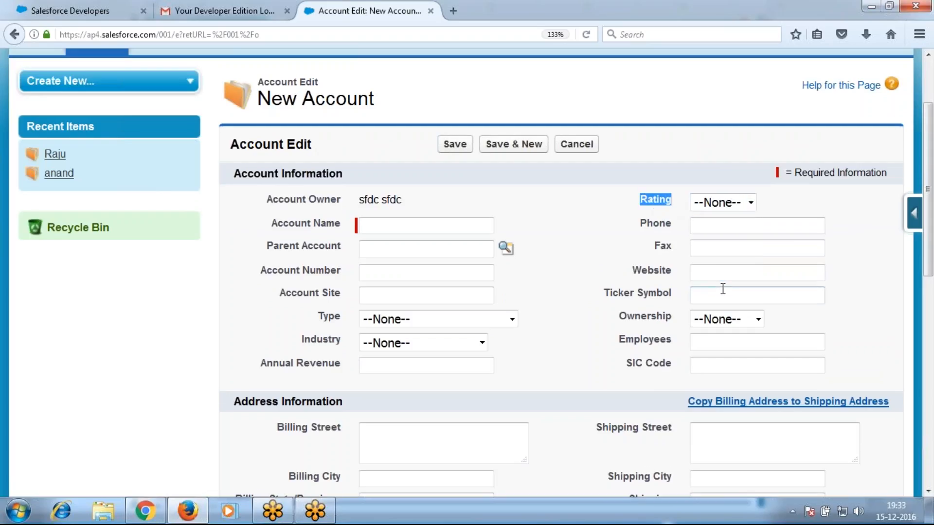
{"action": "scroll", "coordinate": [690, 307], "scroll_direction": "down", "scroll_amount": 10}
{"action": "left_click_drag", "start_coordinate": [651, 249], "coordinate": [676, 253]}
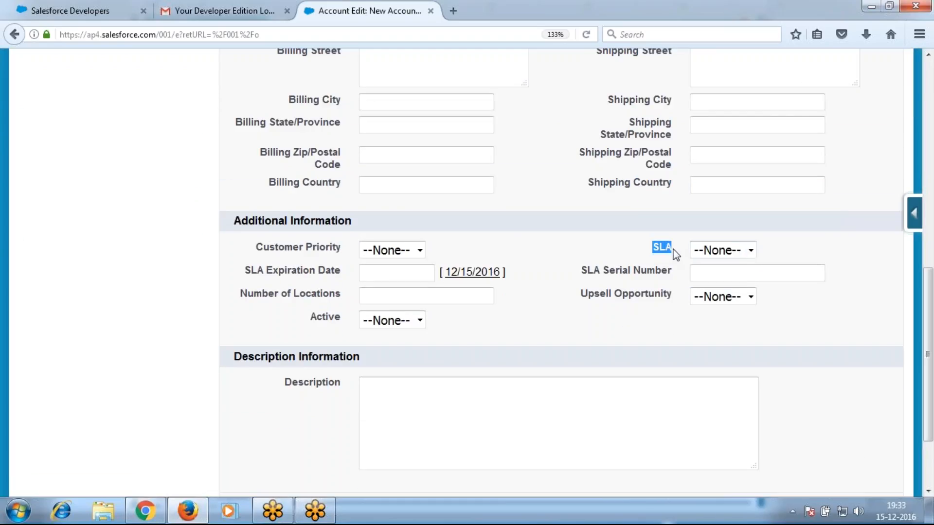
{"action": "scroll", "coordinate": [550, 257], "scroll_direction": "up", "scroll_amount": 10}
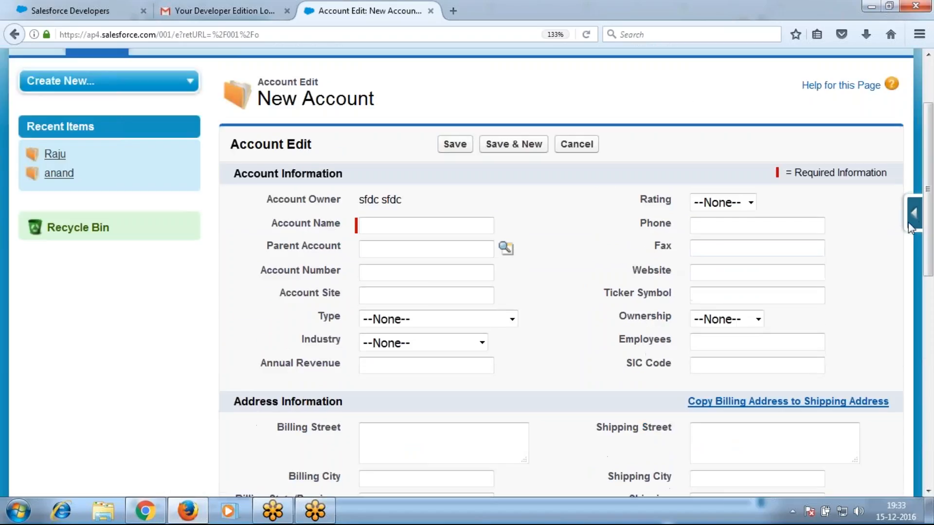
{"action": "left_click", "coordinate": [913, 219]}
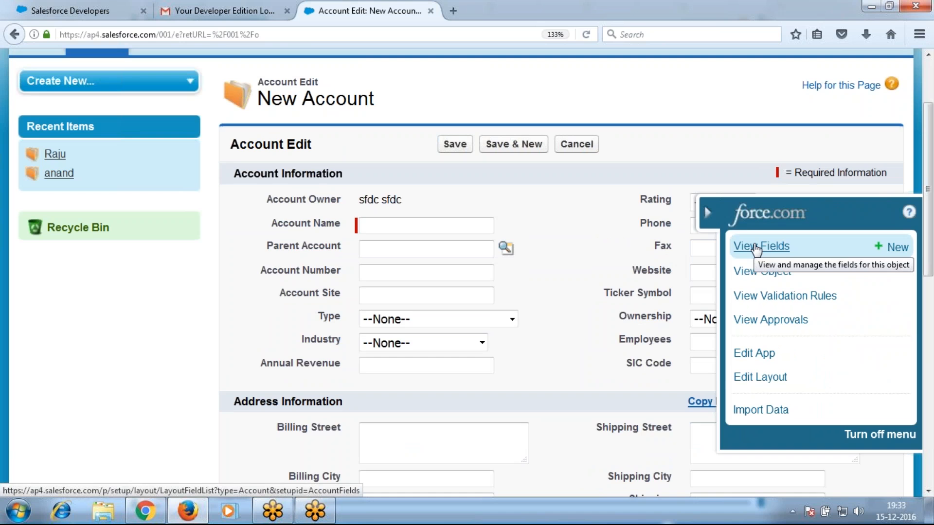
Open Account Fields, tidy the tabs by closing Salesforce Developers, and zoom to 133%
{"action": "left_click", "coordinate": [760, 246]}
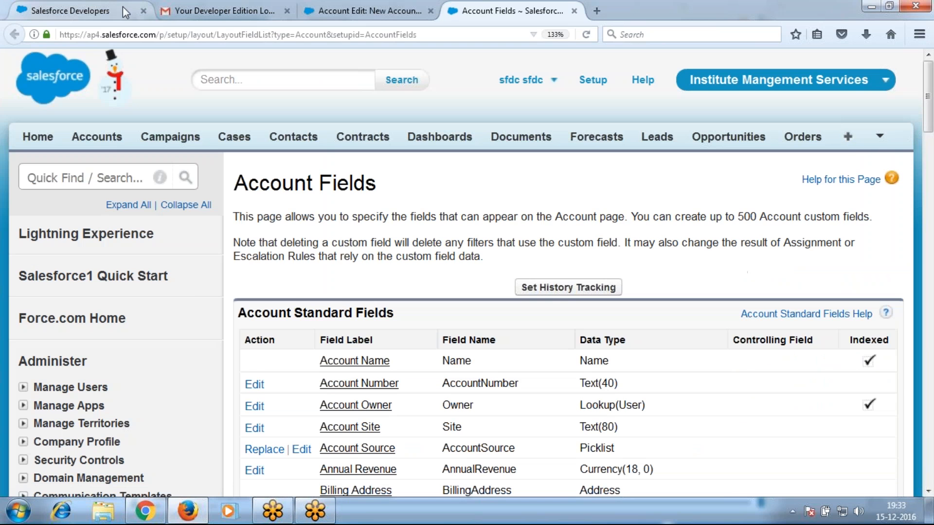
{"action": "left_click", "coordinate": [240, 13]}
{"action": "left_click_drag", "start_coordinate": [240, 14], "coordinate": [102, 10]}
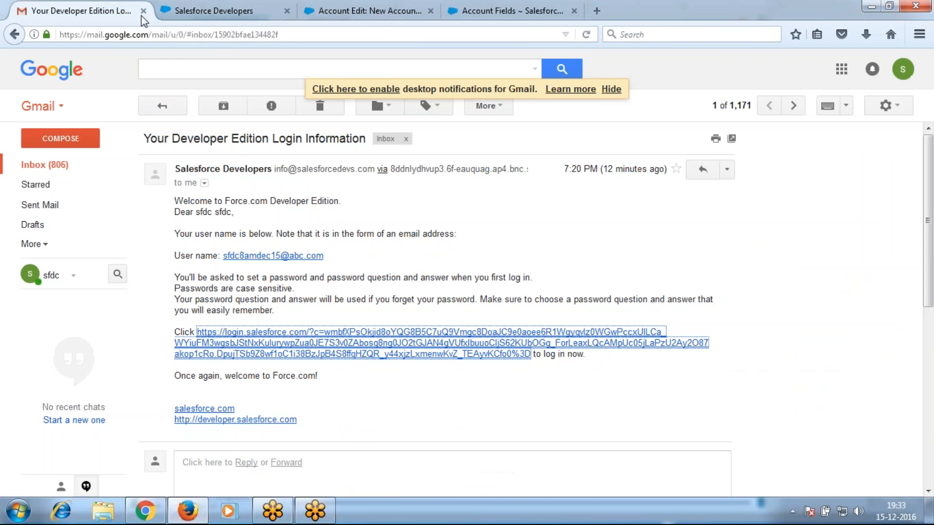
{"action": "left_click", "coordinate": [287, 11]}
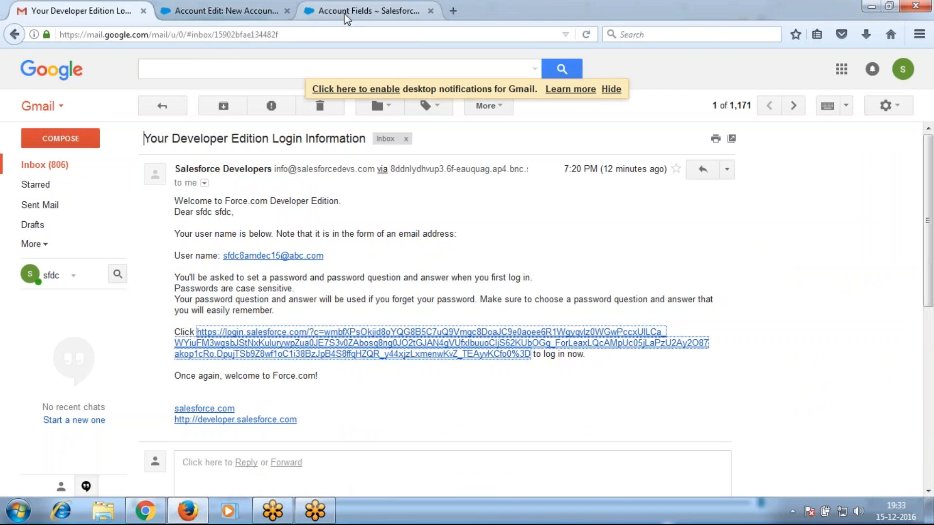
{"action": "left_click", "coordinate": [347, 12]}
{"action": "key", "text": "ctrl+plus"}
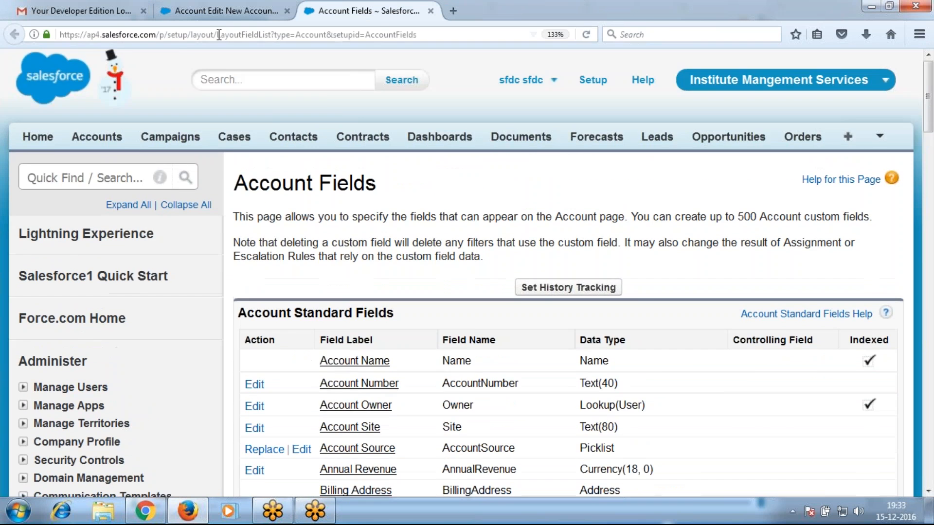
{"action": "left_click", "coordinate": [224, 11]}
{"action": "left_click", "coordinate": [431, 11]}
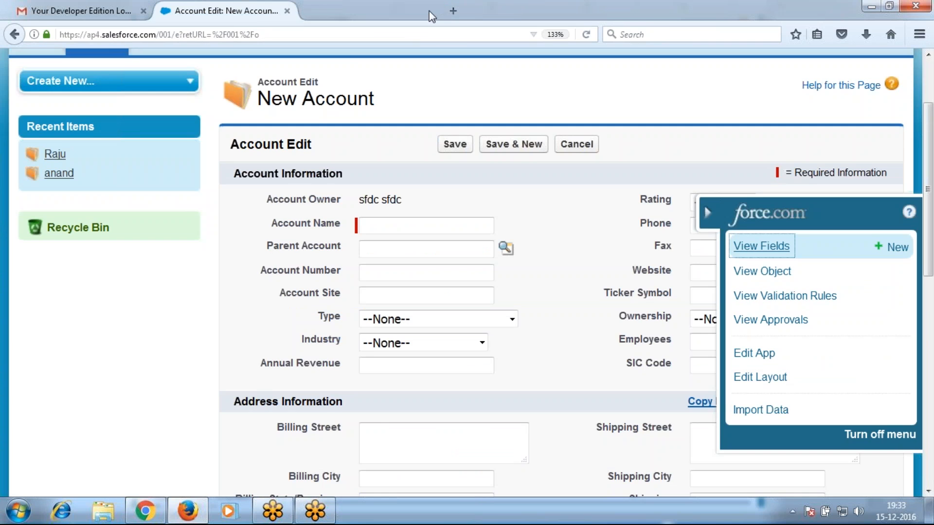
Reopen the Account Fields list and open the Rating picklist's detail page
{"action": "left_click", "coordinate": [742, 245]}
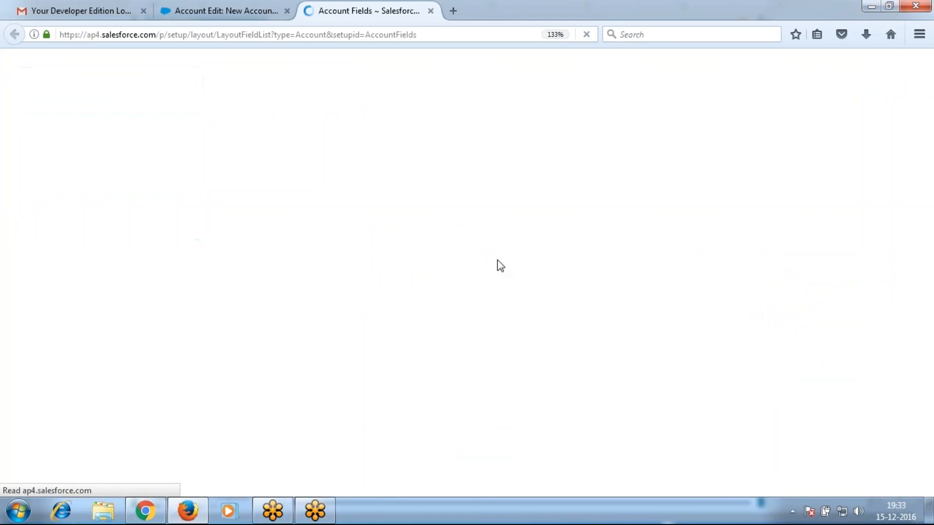
{"action": "scroll", "coordinate": [385, 391], "scroll_direction": "down", "scroll_amount": 5}
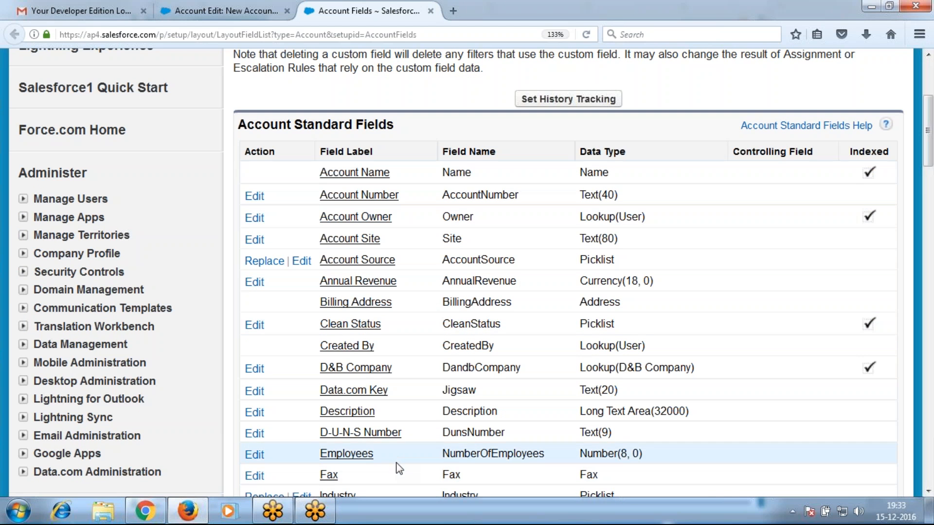
{"action": "scroll", "coordinate": [430, 395], "scroll_direction": "down", "scroll_amount": 5}
{"action": "scroll", "coordinate": [429, 393], "scroll_direction": "down", "scroll_amount": 4}
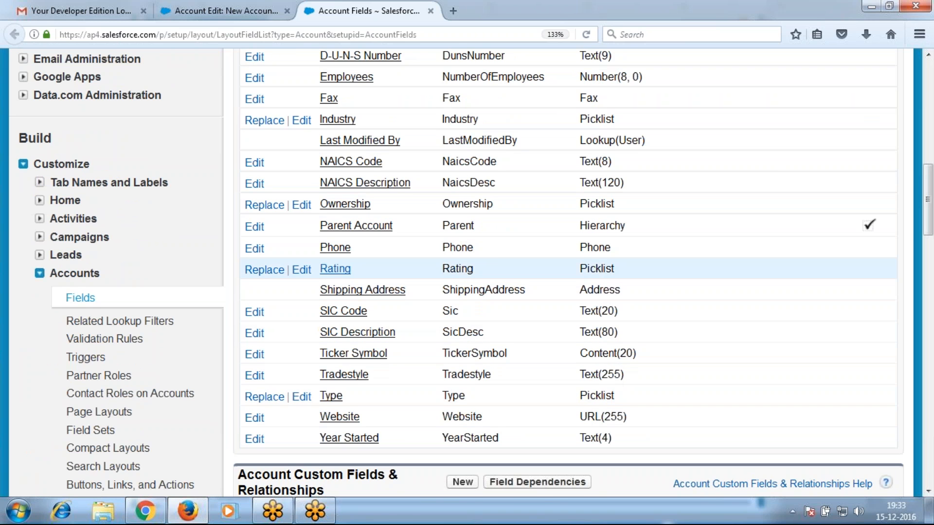
{"action": "left_click", "coordinate": [341, 271]}
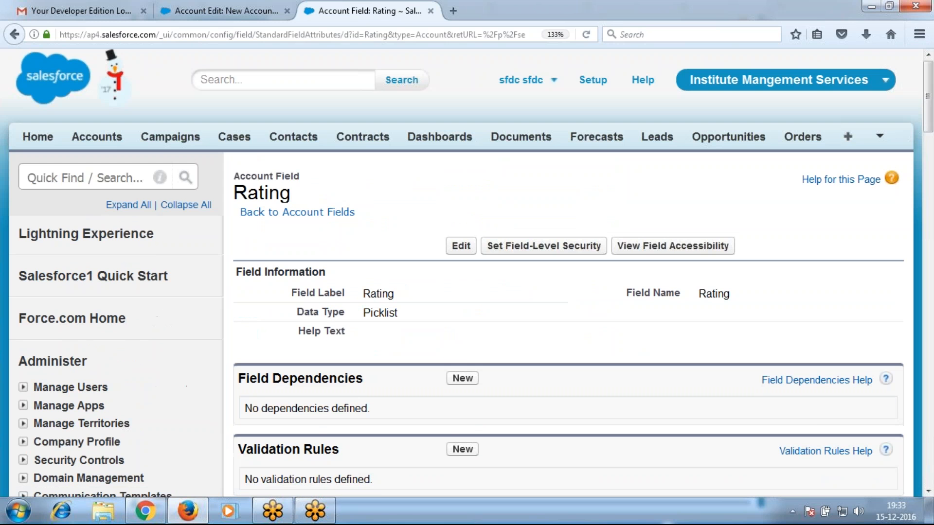
Check the current Rating choices on the New Account form before editing them
{"action": "scroll", "coordinate": [460, 326], "scroll_direction": "down", "scroll_amount": 8}
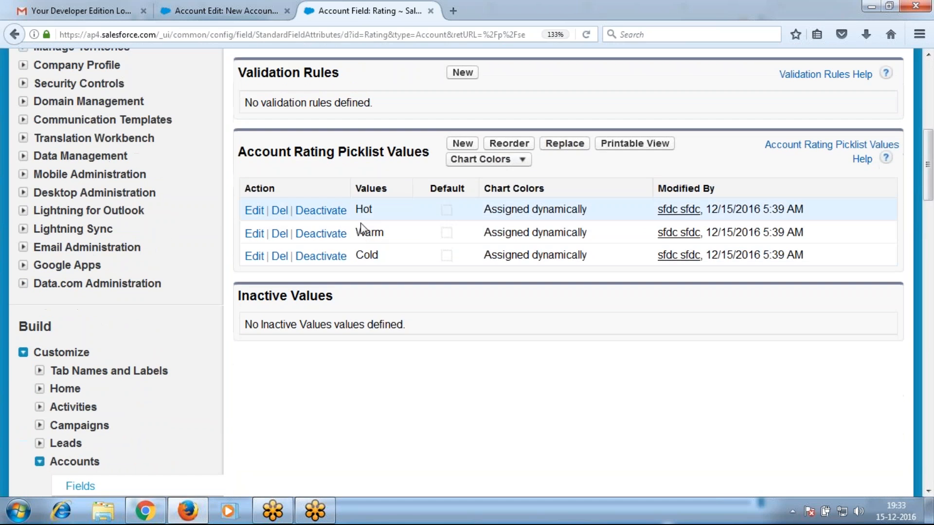
{"action": "left_click", "coordinate": [226, 10]}
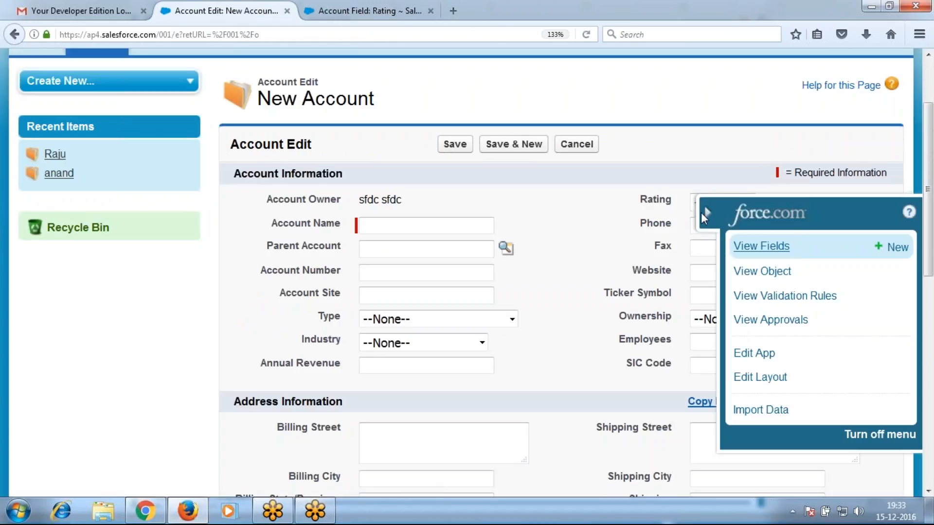
{"action": "scroll", "coordinate": [701, 212], "scroll_direction": "up", "scroll_amount": 1}
{"action": "left_click", "coordinate": [702, 222]}
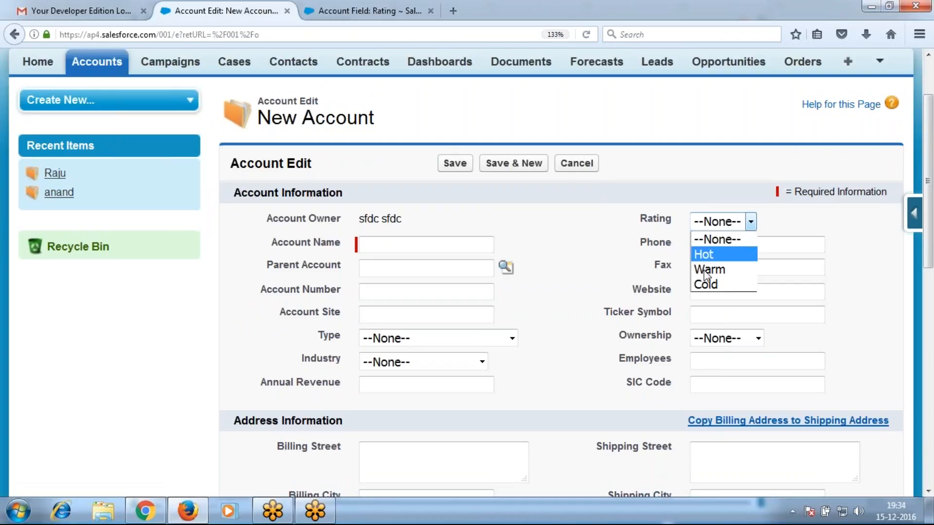
{"action": "key", "text": "ctrl+Tab"}
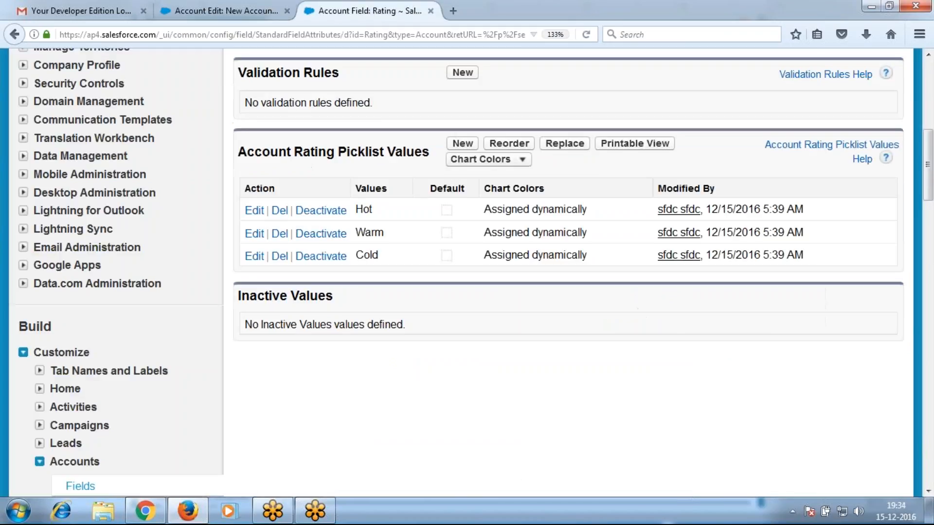
Rename the Rating value Hot to Interested
{"action": "left_click", "coordinate": [254, 211]}
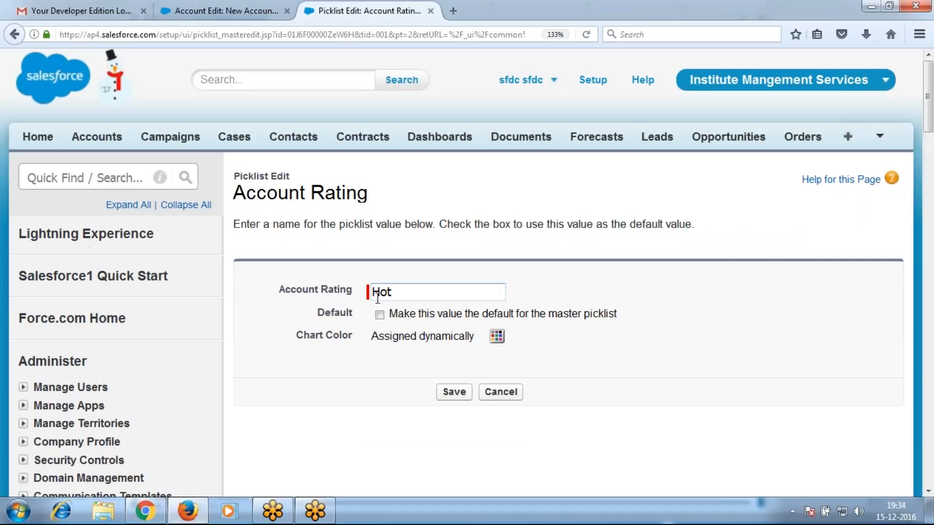
{"action": "double_click", "coordinate": [378, 295]}
{"action": "type", "text": "Interested"}
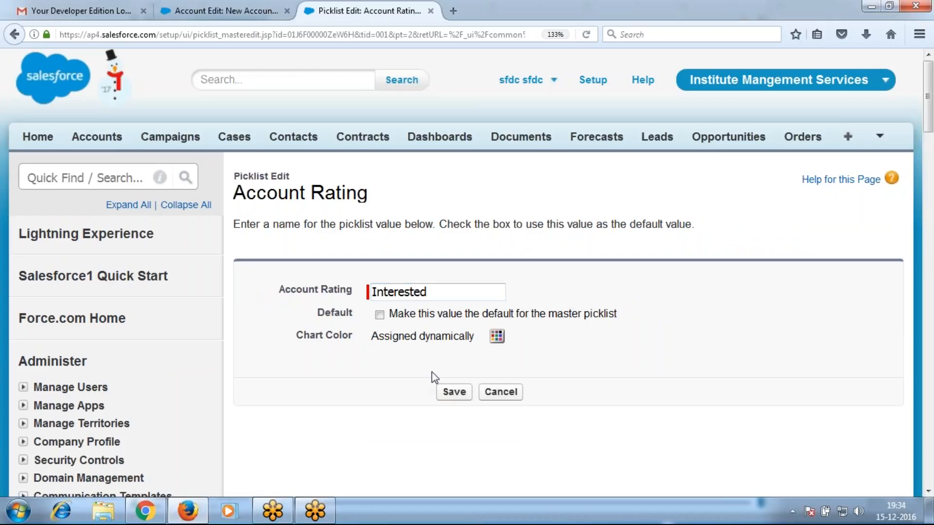
{"action": "left_click", "coordinate": [442, 394]}
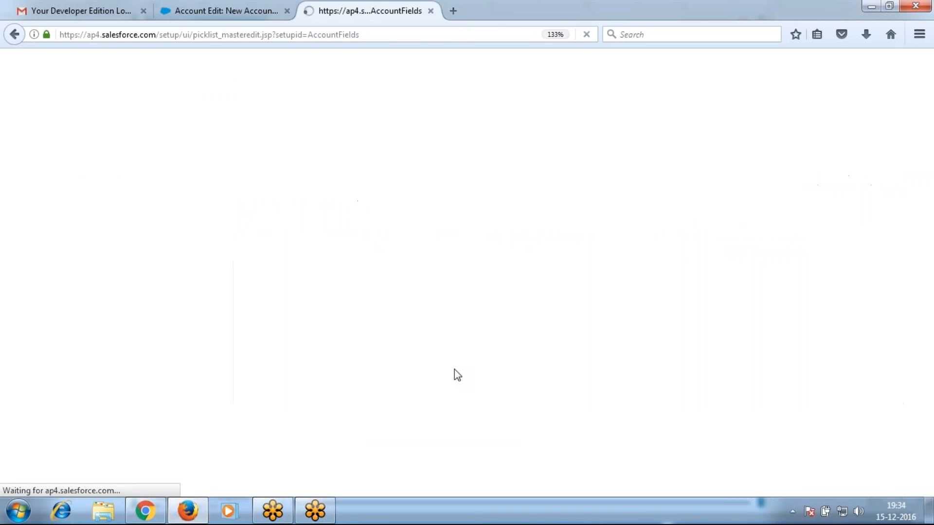
Rename the Rating value Warm to Will Join Later
{"action": "scroll", "coordinate": [380, 333], "scroll_direction": "down", "scroll_amount": 10}
{"action": "scroll", "coordinate": [381, 332], "scroll_direction": "down", "scroll_amount": 1}
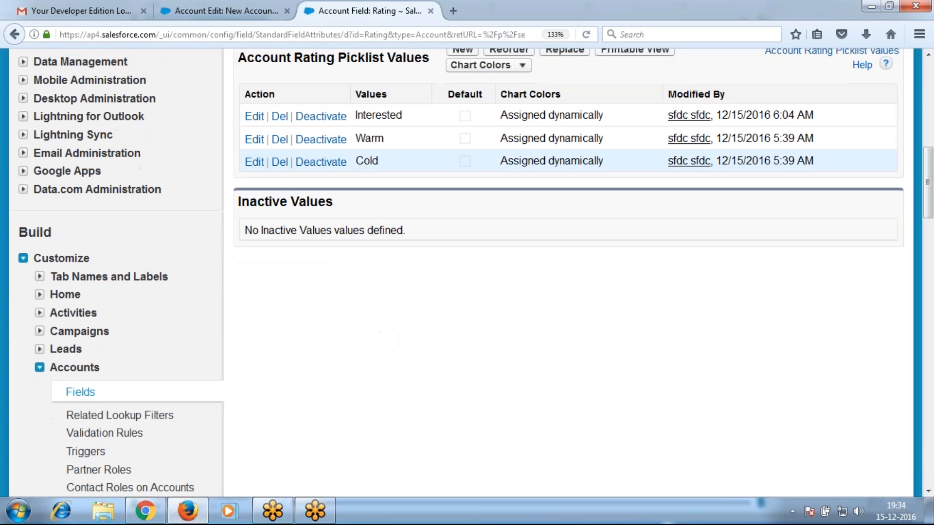
{"action": "left_click", "coordinate": [255, 139]}
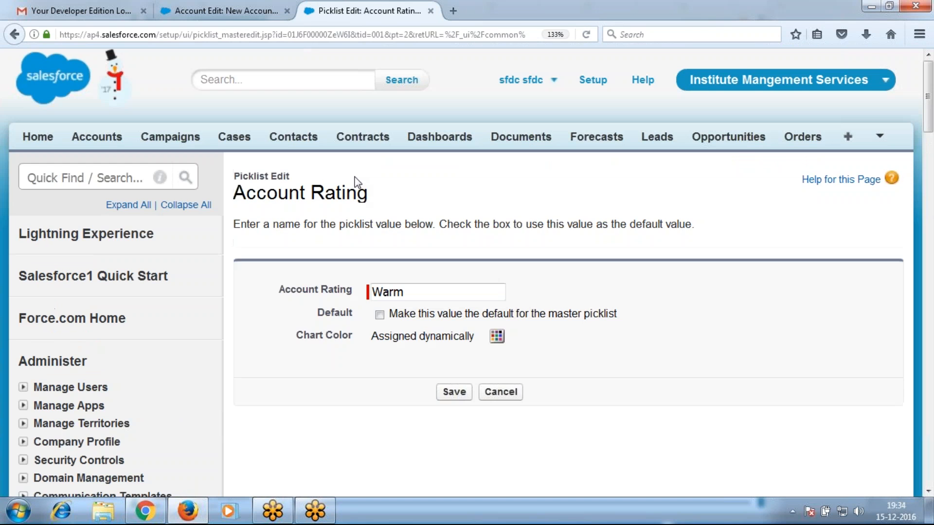
{"action": "double_click", "coordinate": [388, 292]}
{"action": "type", "text": "Will Join Later"}
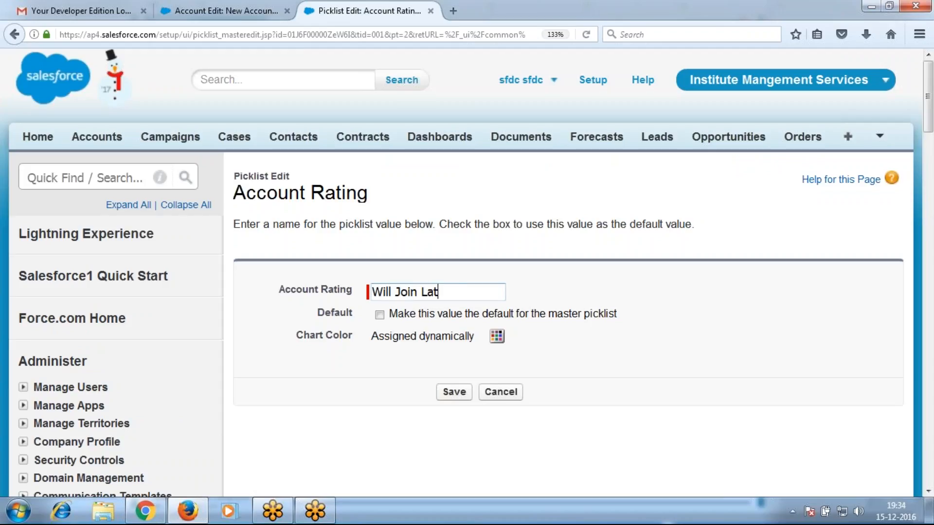
{"action": "key", "text": "Return"}
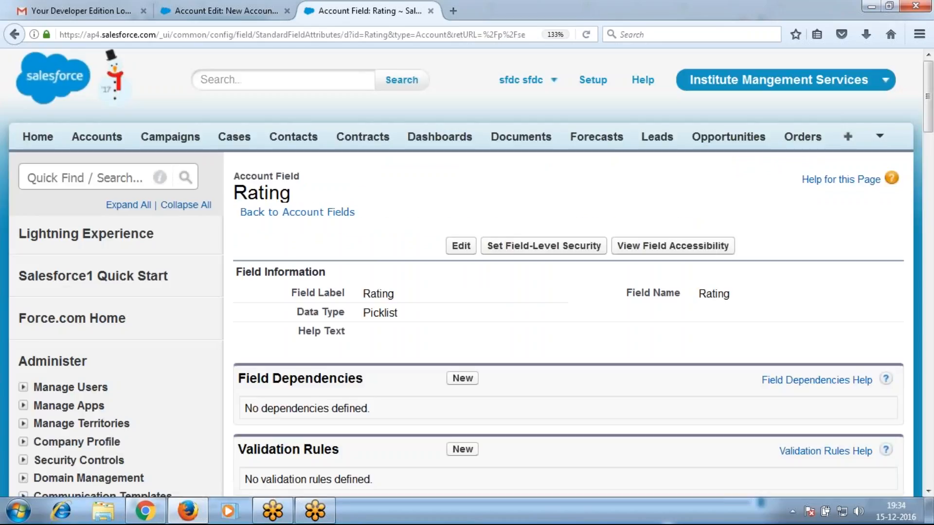
{"action": "scroll", "coordinate": [398, 287], "scroll_direction": "down", "scroll_amount": 10}
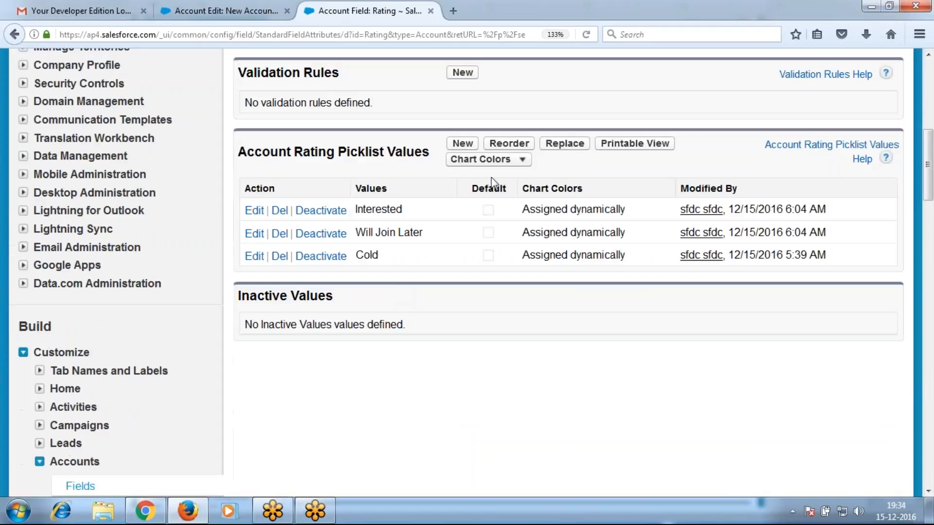
Add After One Month, NEW Batch and New Course as new Rating picklist values
{"action": "left_click", "coordinate": [462, 145]}
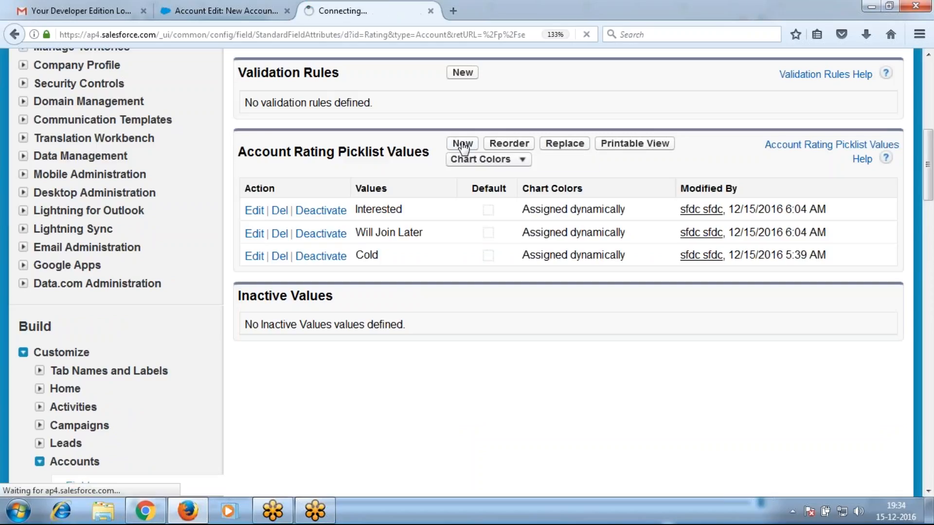
{"action": "type", "text": "After On e"}
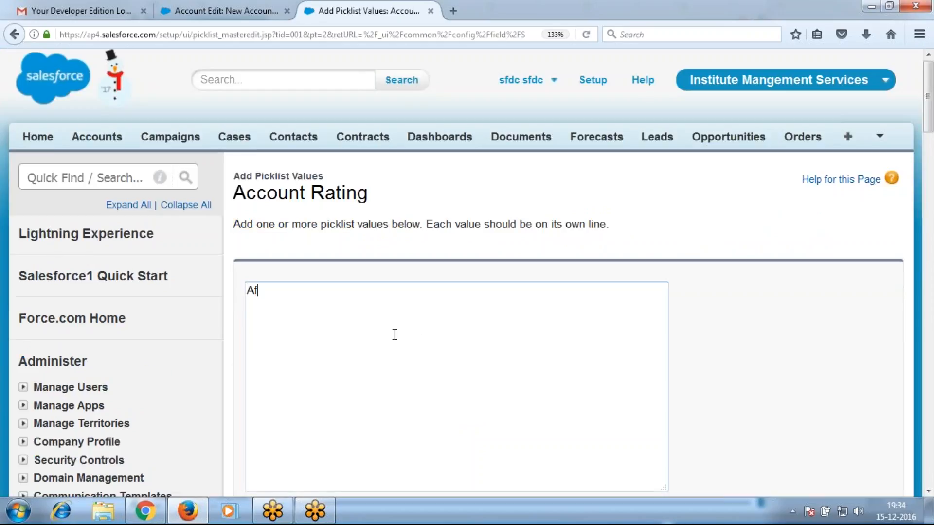
{"action": "key", "text": "BackSpace"}
{"action": "key", "text": "BackSpace"}
{"action": "type", "text": "e Month"}
{"action": "key", "text": "Return"}
{"action": "type", "text": "NE"}
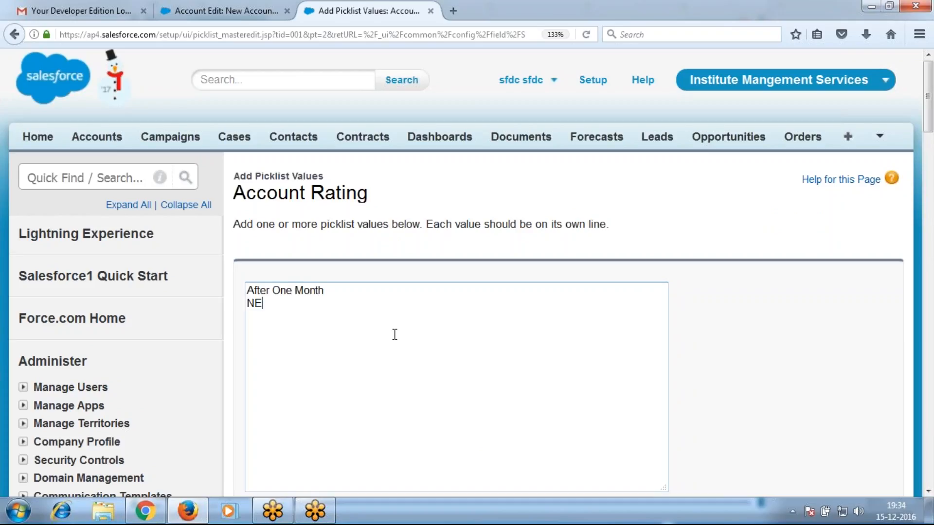
{"action": "type", "text": "W T"}
{"action": "key", "text": "BackSpace"}
{"action": "type", "text": "ba"}
{"action": "key", "text": "BackSpace"}
{"action": "key", "text": "BackSpace"}
{"action": "type", "text": "Batch "}
{"action": "type", "text": "New Course"}
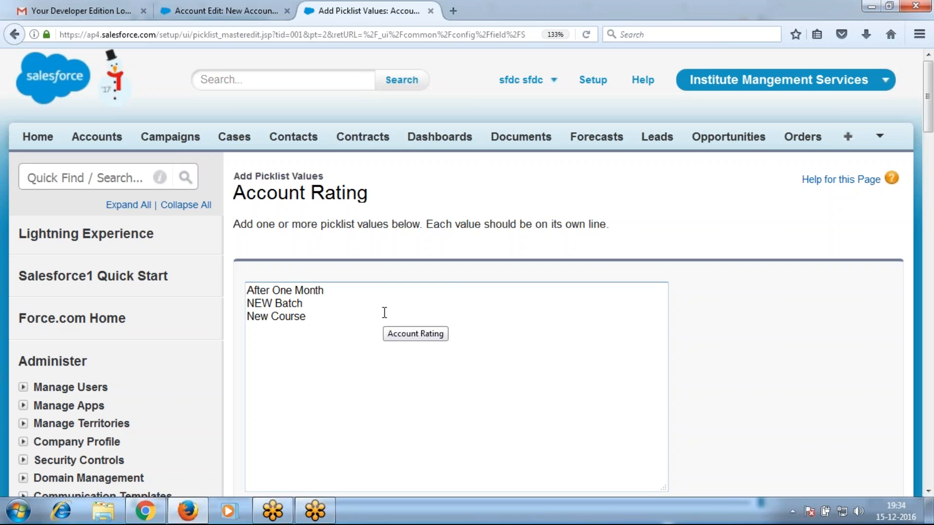
{"action": "scroll", "coordinate": [485, 348], "scroll_direction": "down", "scroll_amount": 3}
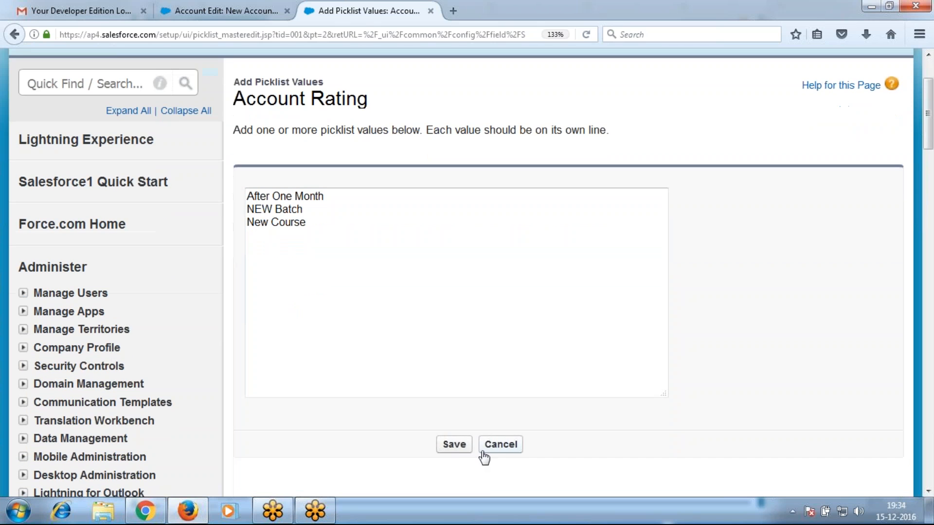
{"action": "left_click", "coordinate": [451, 445]}
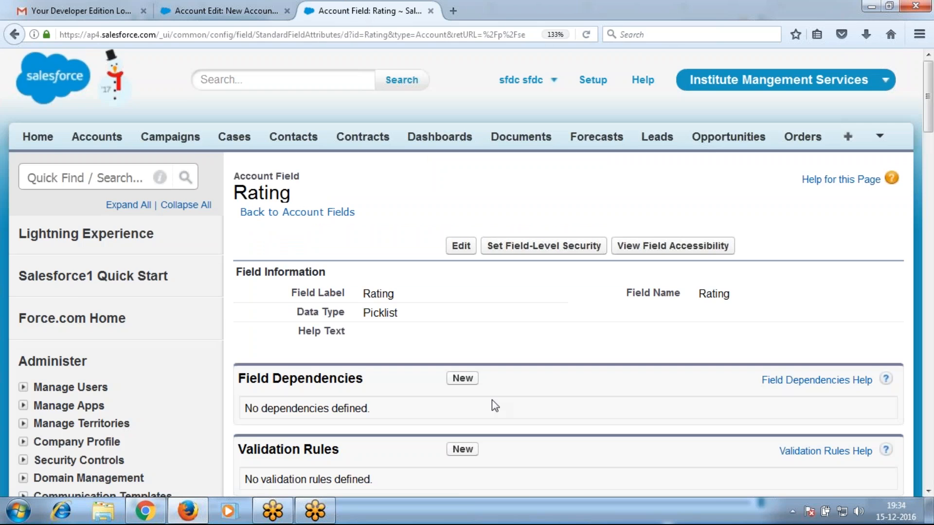
Reorder the Rating values so NEW Batch and New Course come first
{"action": "scroll", "coordinate": [492, 400], "scroll_direction": "down", "scroll_amount": 10}
{"action": "scroll", "coordinate": [436, 385], "scroll_direction": "up", "scroll_amount": 1}
{"action": "scroll", "coordinate": [436, 384], "scroll_direction": "up", "scroll_amount": 3}
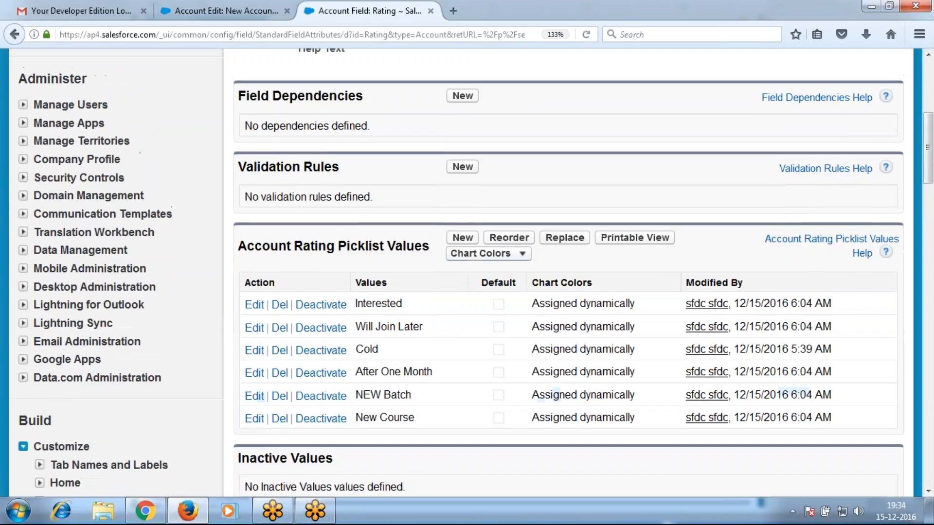
{"action": "left_click", "coordinate": [515, 238]}
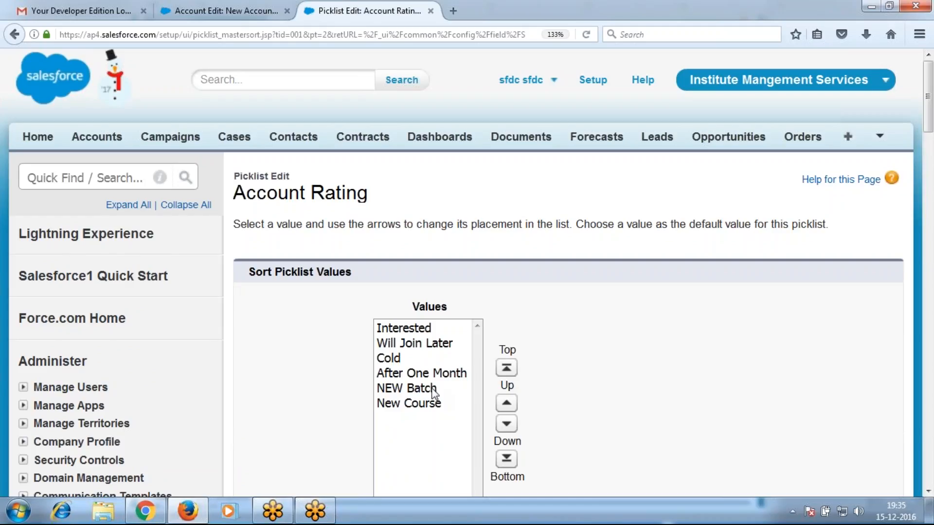
{"action": "left_click_drag", "start_coordinate": [434, 392], "coordinate": [436, 411]}
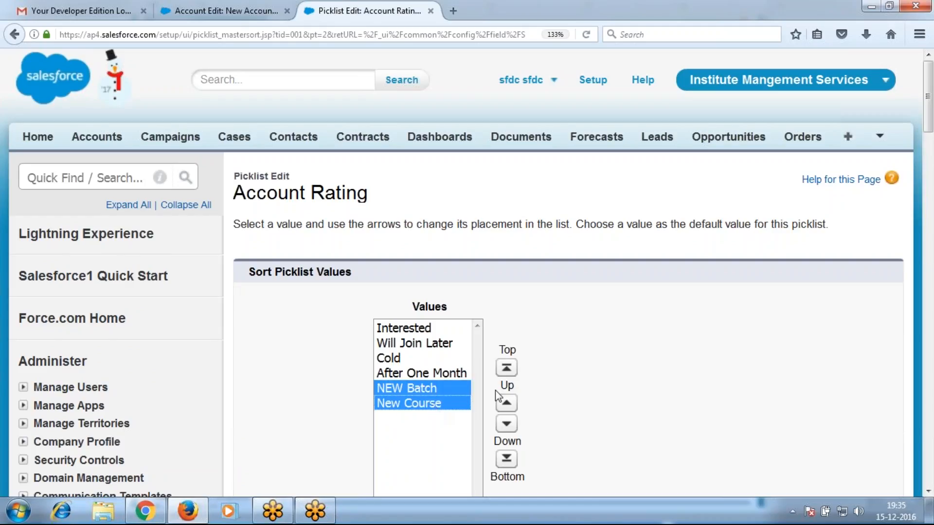
{"action": "left_click", "coordinate": [507, 368]}
{"action": "scroll", "coordinate": [613, 397], "scroll_direction": "down", "scroll_amount": 5}
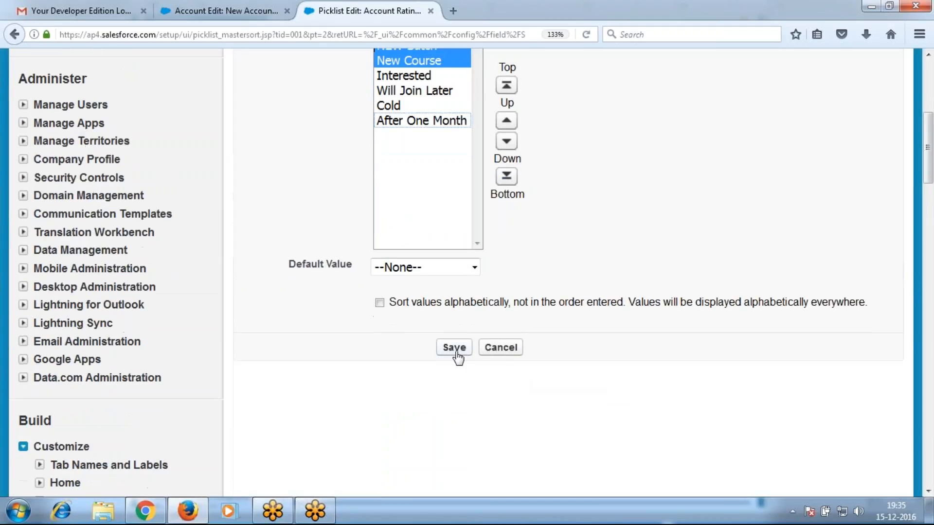
{"action": "left_click", "coordinate": [455, 348]}
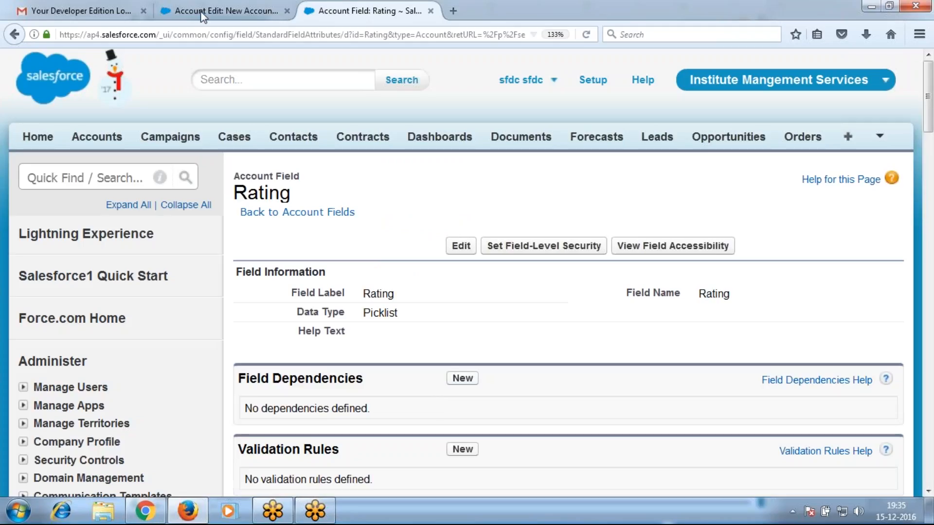
{"action": "left_click", "coordinate": [203, 12]}
Reload the New Account form and confirm Rating lists NEW Batch and New Course first
{"action": "key", "text": "F5"}
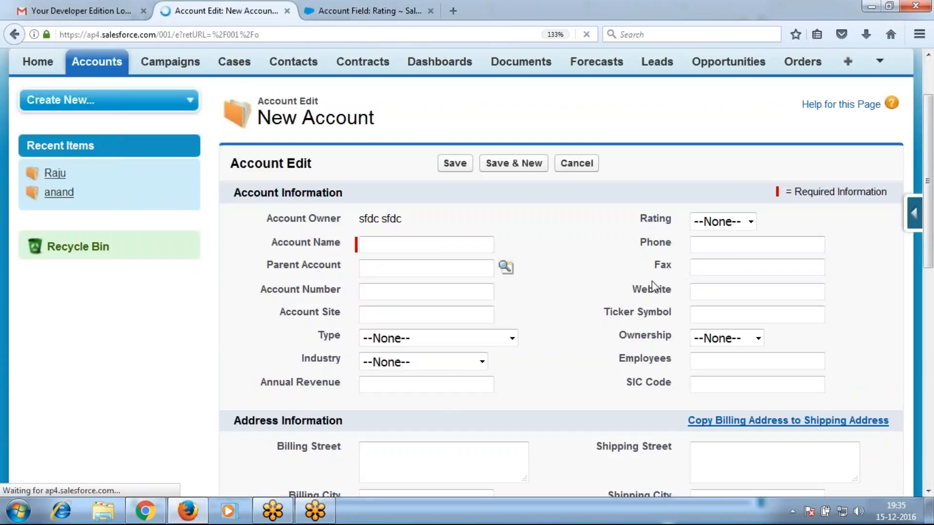
{"action": "left_click", "coordinate": [793, 222]}
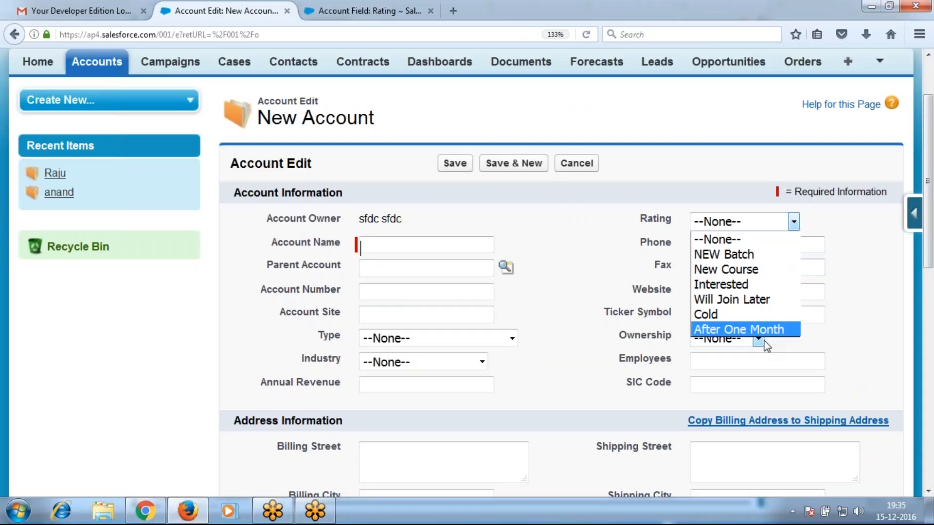
{"action": "left_click", "coordinate": [635, 315]}
Review the SLA field's choices on the New Account form
{"action": "scroll", "coordinate": [635, 315], "scroll_direction": "down", "scroll_amount": 5}
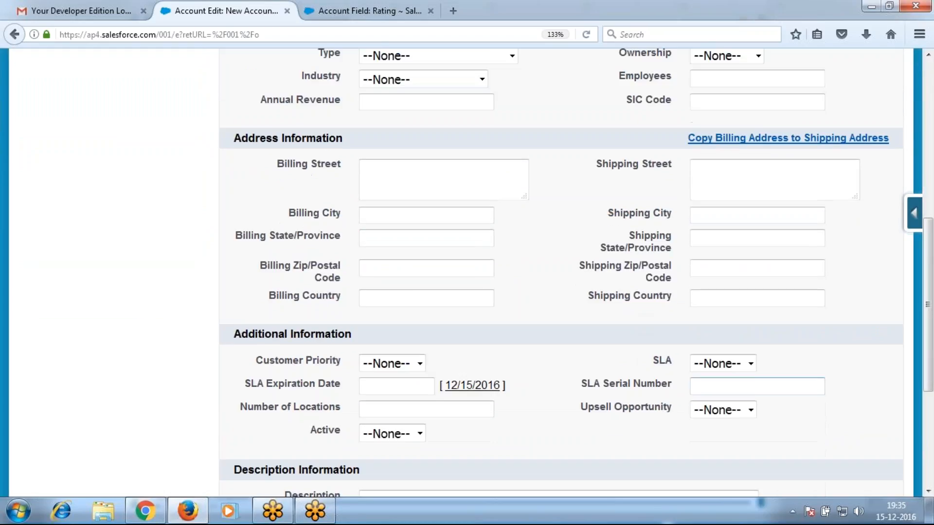
{"action": "left_click", "coordinate": [744, 366]}
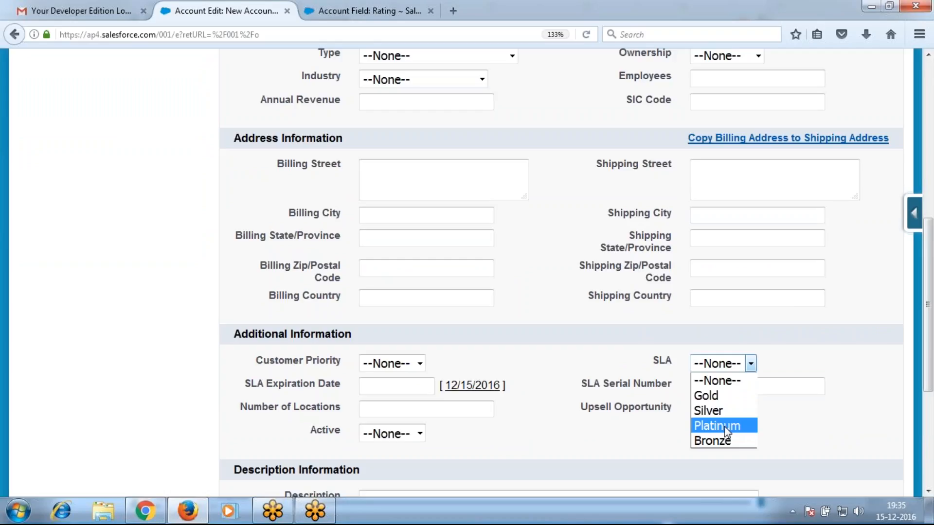
{"action": "left_click", "coordinate": [915, 213]}
Go to the SLA field's values in the Account fields setup
{"action": "left_click", "coordinate": [784, 247]}
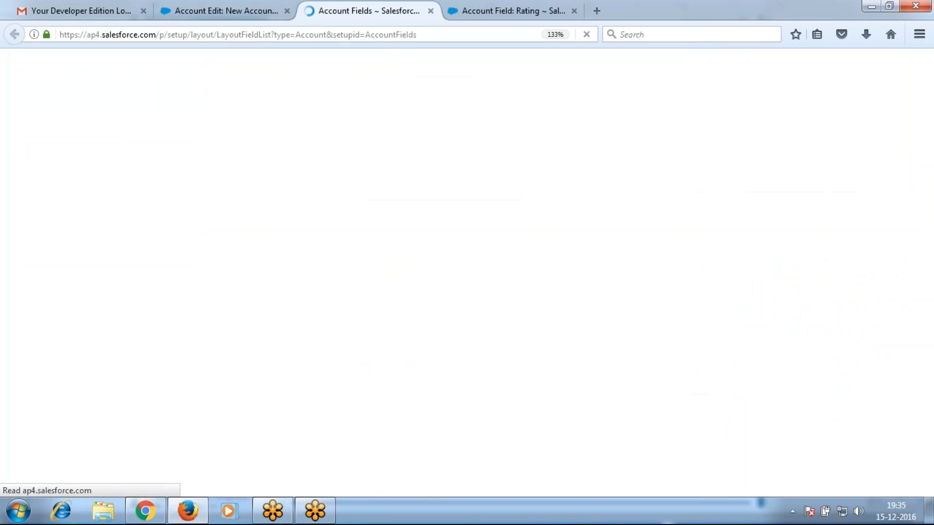
{"action": "scroll", "coordinate": [527, 312], "scroll_direction": "down", "scroll_amount": 10}
{"action": "scroll", "coordinate": [525, 317], "scroll_direction": "down", "scroll_amount": 8}
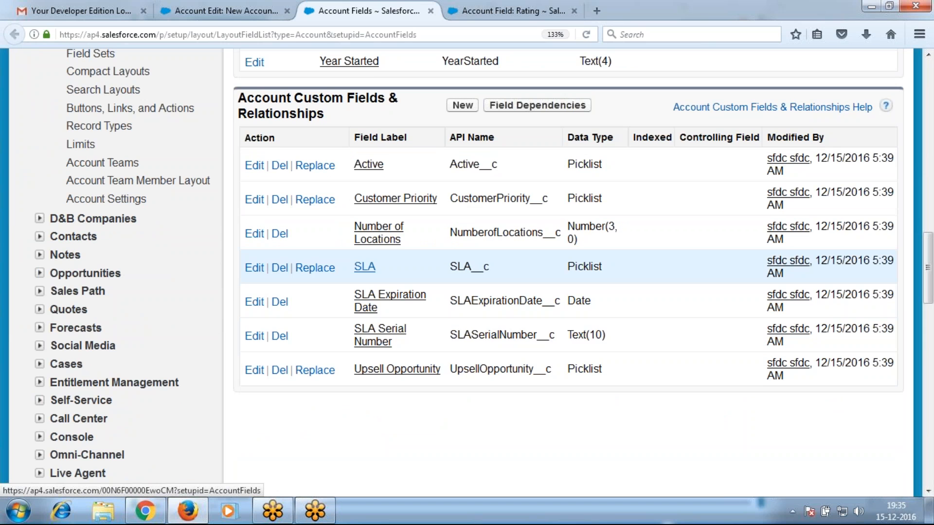
{"action": "left_click", "coordinate": [365, 267]}
{"action": "scroll", "coordinate": [473, 327], "scroll_direction": "down", "scroll_amount": 8}
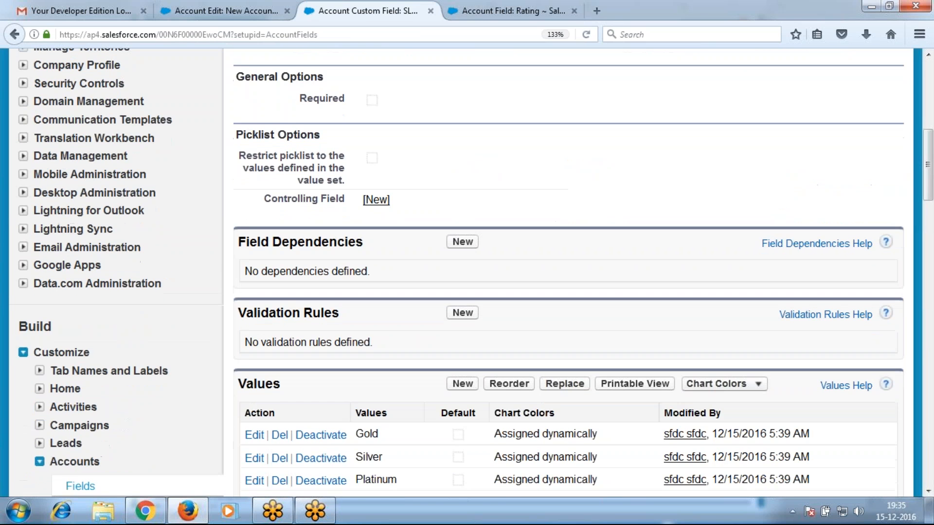
{"action": "scroll", "coordinate": [431, 365], "scroll_direction": "down", "scroll_amount": 2}
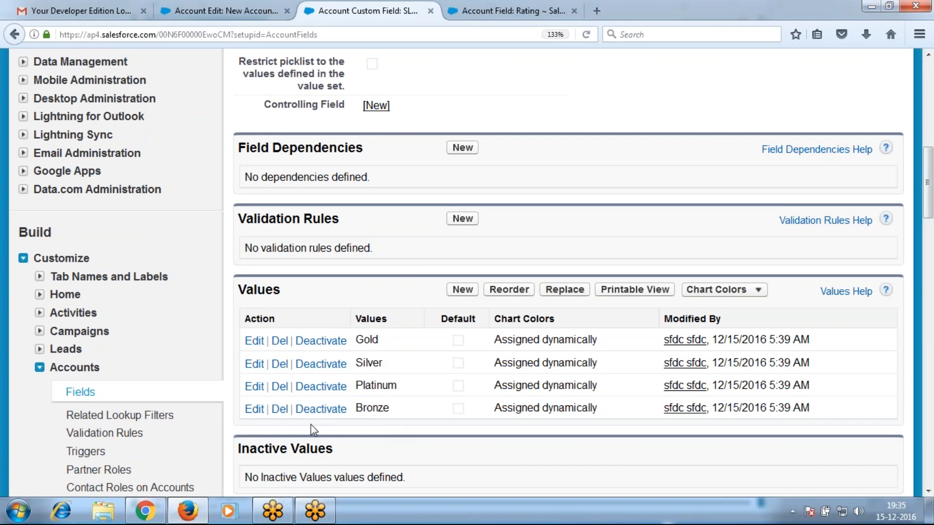
Rename the SLA value Gold to New Year Offer
{"action": "left_click", "coordinate": [252, 342]}
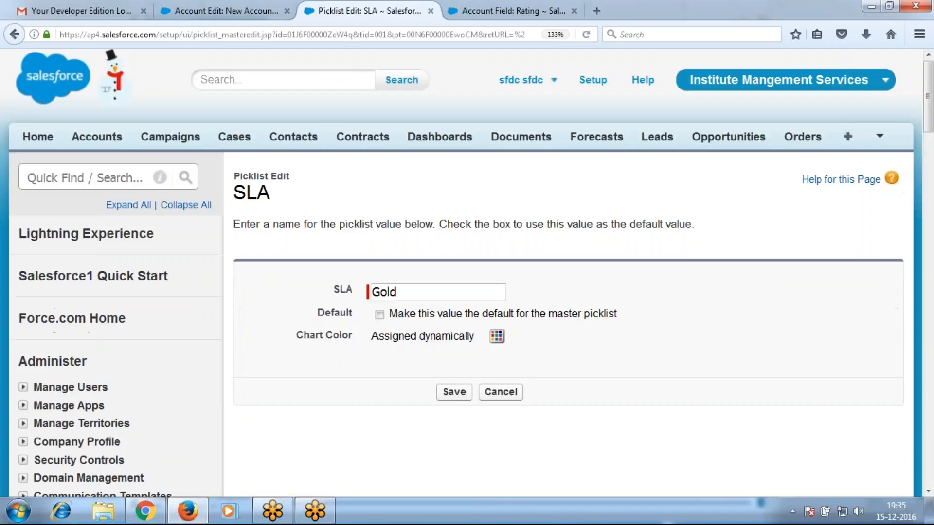
{"action": "left_click", "coordinate": [373, 292]}
{"action": "left_click_drag", "start_coordinate": [373, 292], "coordinate": [397, 292]}
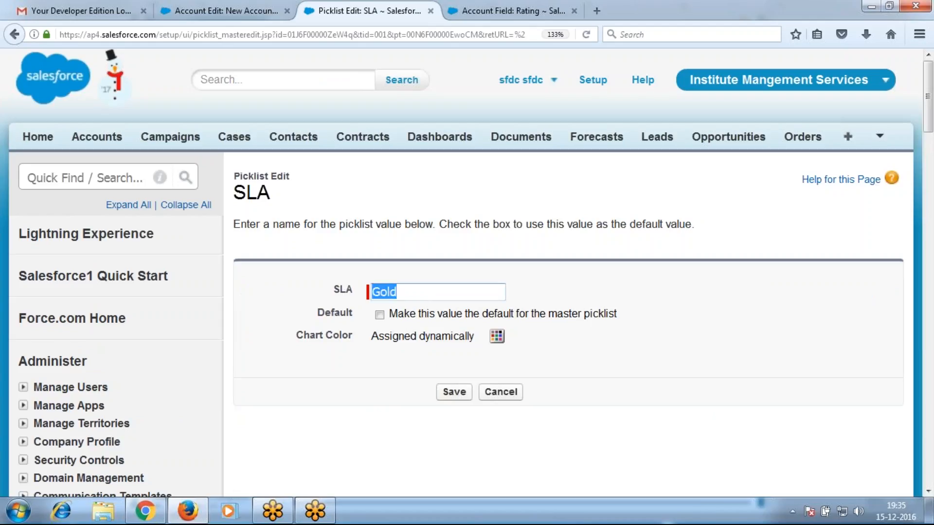
{"action": "type", "text": "New Ya"}
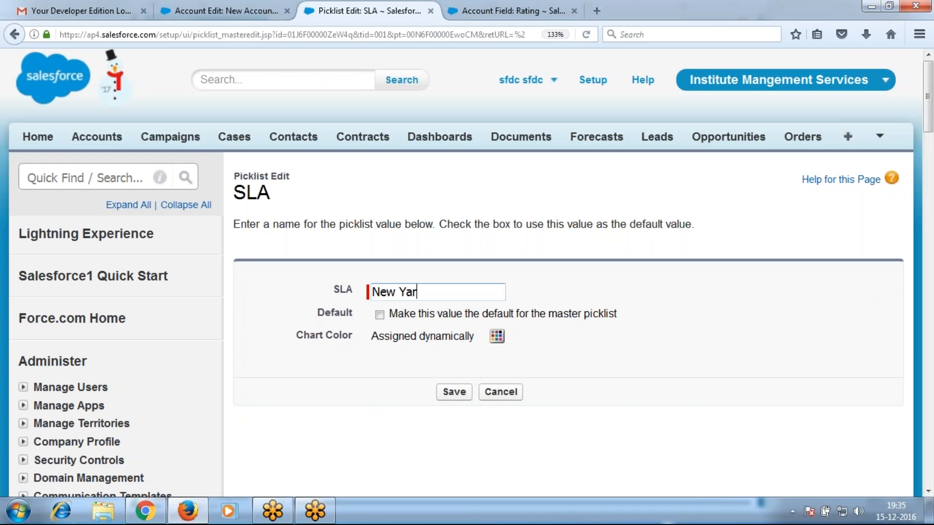
{"action": "key", "text": "BackSpace"}
{"action": "type", "text": "ear Offer"}
{"action": "key", "text": "Return"}
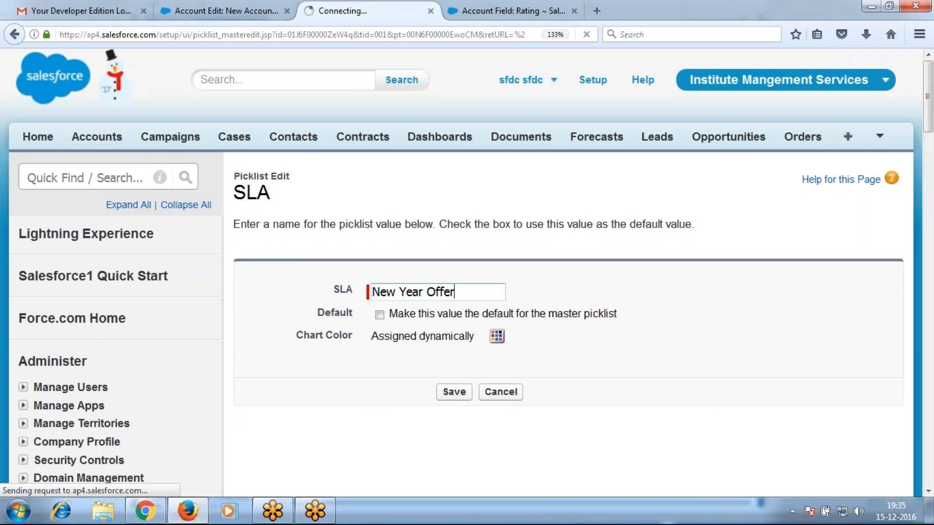
Rename the SLA value Silver to Anniversary Offer
{"action": "scroll", "coordinate": [358, 336], "scroll_direction": "down", "scroll_amount": 5}
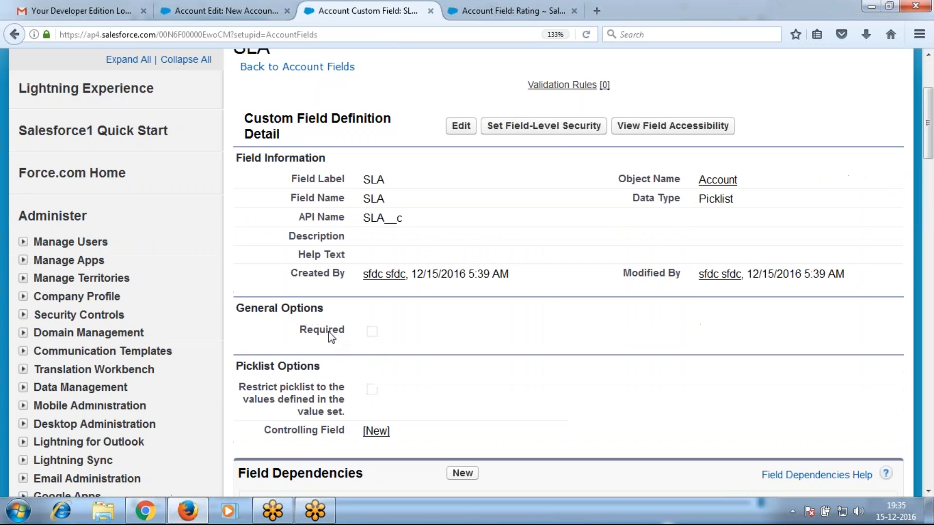
{"action": "scroll", "coordinate": [304, 370], "scroll_direction": "down", "scroll_amount": 4}
{"action": "left_click", "coordinate": [254, 364]}
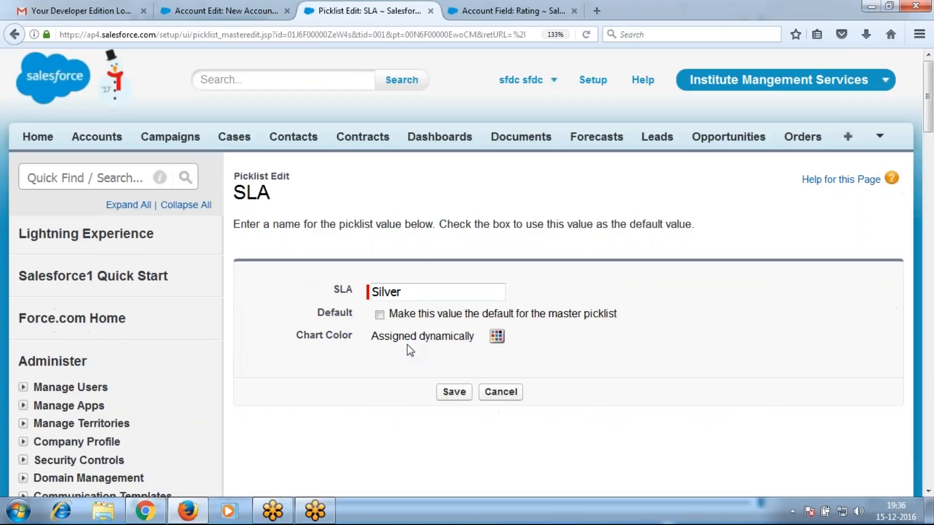
{"action": "left_click", "coordinate": [334, 289]}
{"action": "type", "text": "A"}
{"action": "type", "text": "nniversary O"}
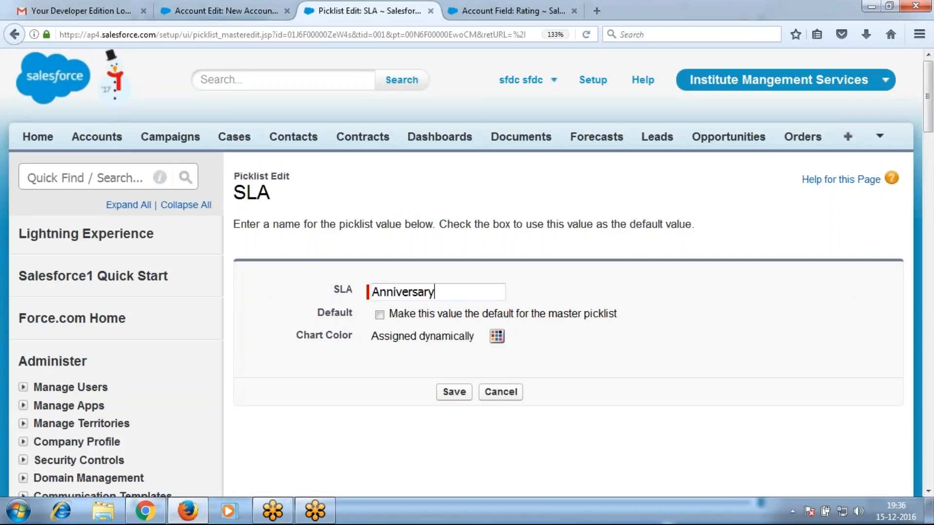
{"action": "type", "text": "ffer"}
{"action": "key", "text": "Return"}
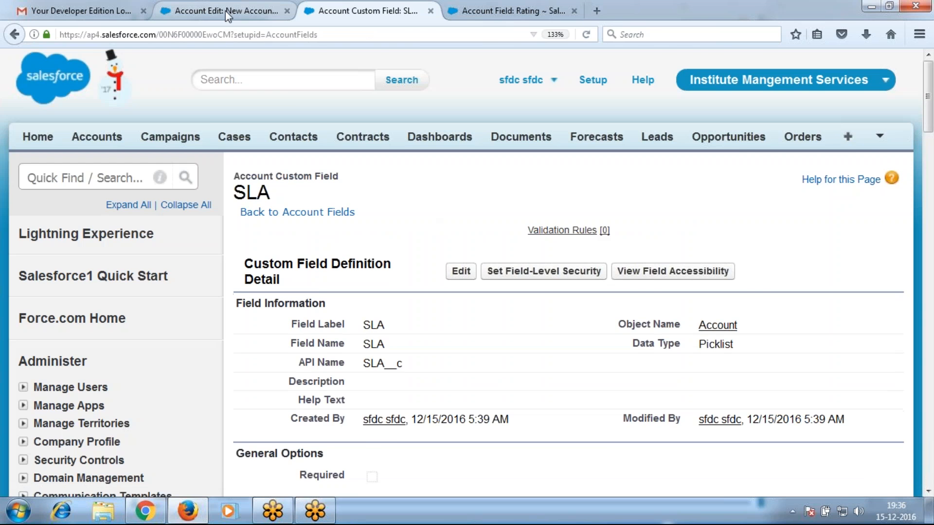
Reload the New Account form and verify the renamed SLA choices
{"action": "left_click", "coordinate": [260, 7]}
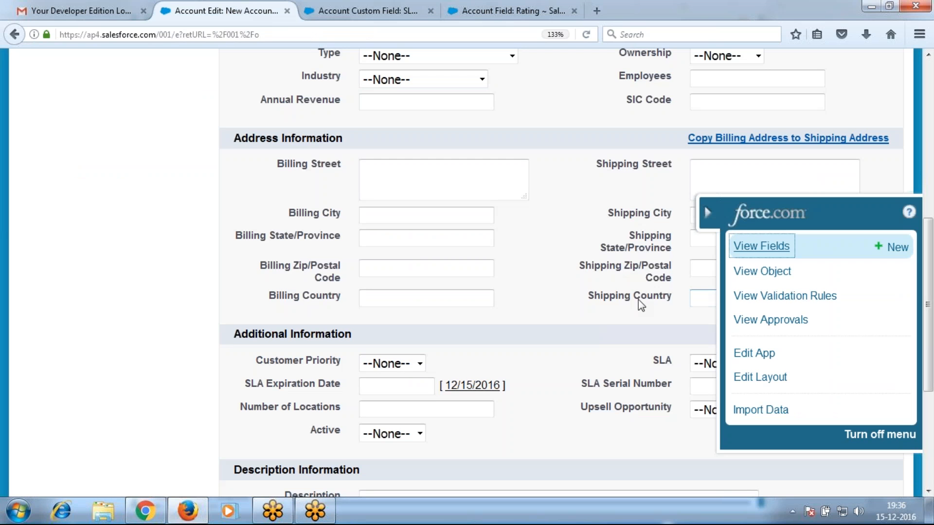
{"action": "key", "text": "F5"}
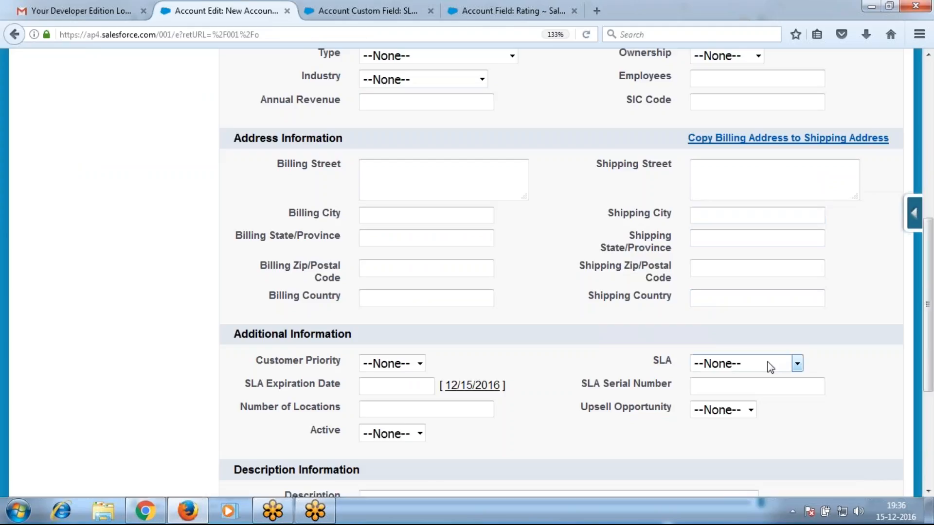
{"action": "left_click", "coordinate": [771, 368]}
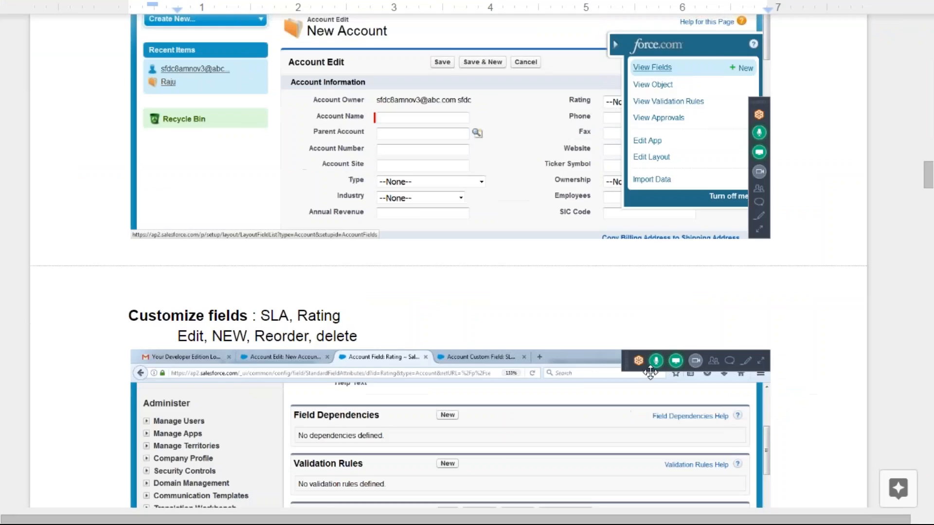
{"action": "scroll", "coordinate": [650, 372], "scroll_direction": "up", "scroll_amount": 5}
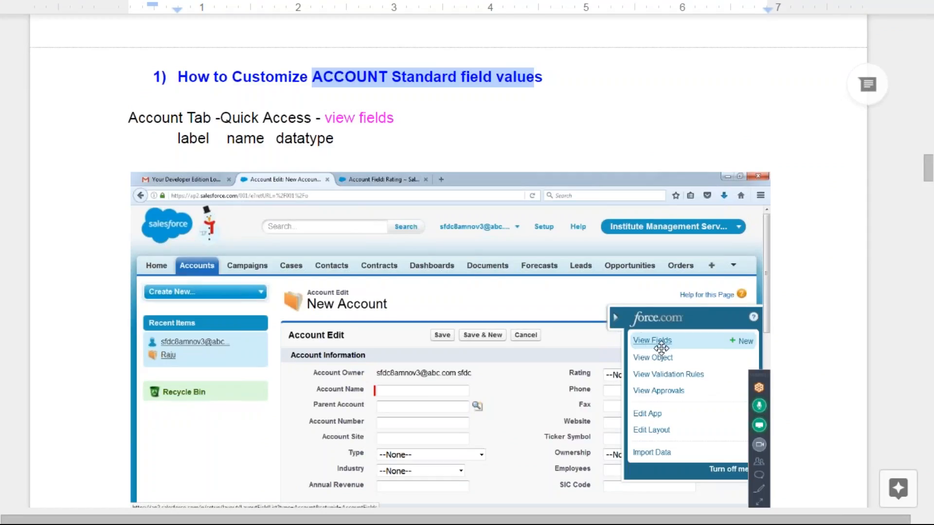
Insert ': Select ::' before SLA in the Customize fields heading
{"action": "scroll", "coordinate": [652, 346], "scroll_direction": "down", "scroll_amount": 1}
{"action": "scroll", "coordinate": [652, 346], "scroll_direction": "down", "scroll_amount": 10}
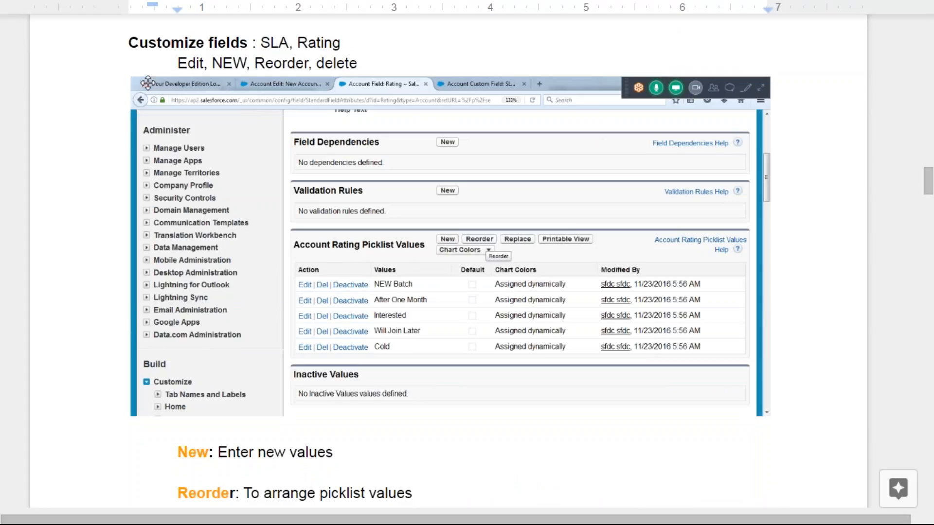
{"action": "scroll", "coordinate": [322, 210], "scroll_direction": "up", "scroll_amount": 1}
{"action": "scroll", "coordinate": [322, 210], "scroll_direction": "up", "scroll_amount": 3}
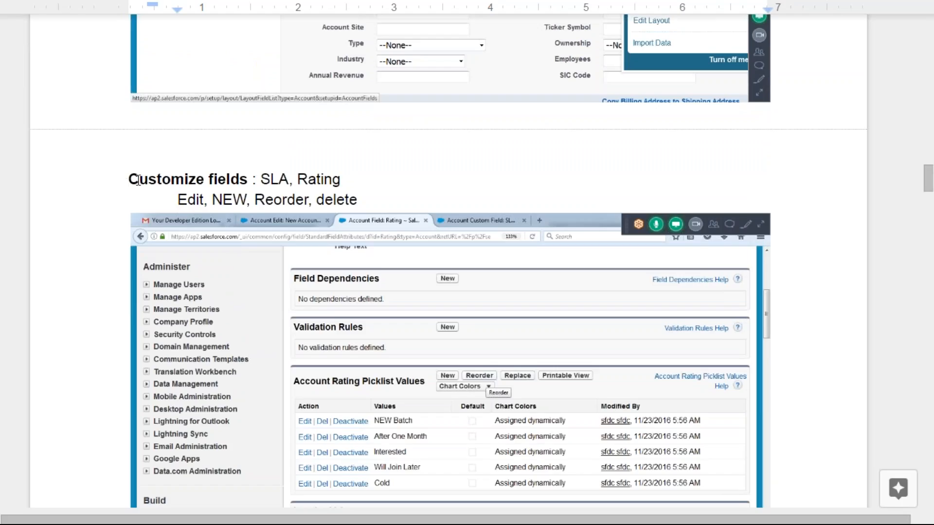
{"action": "left_click", "coordinate": [253, 179]}
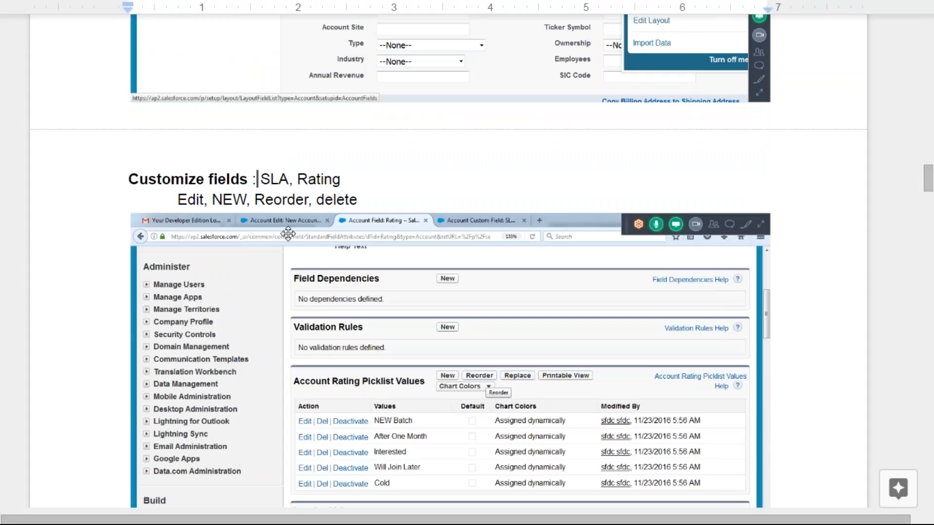
{"action": "type", "text": ": Select ::"}
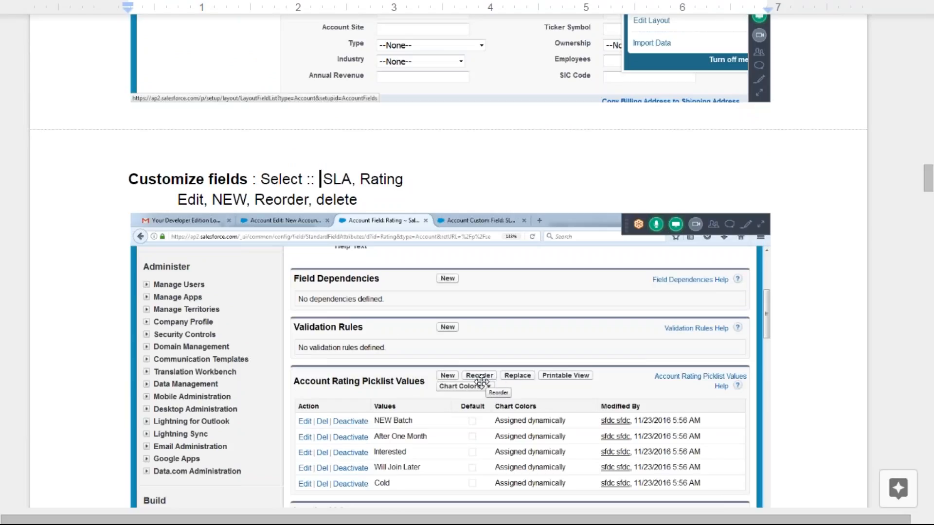
Scroll down through the notes to the Custom Fields section
{"action": "scroll", "coordinate": [487, 414], "scroll_direction": "down", "scroll_amount": 3}
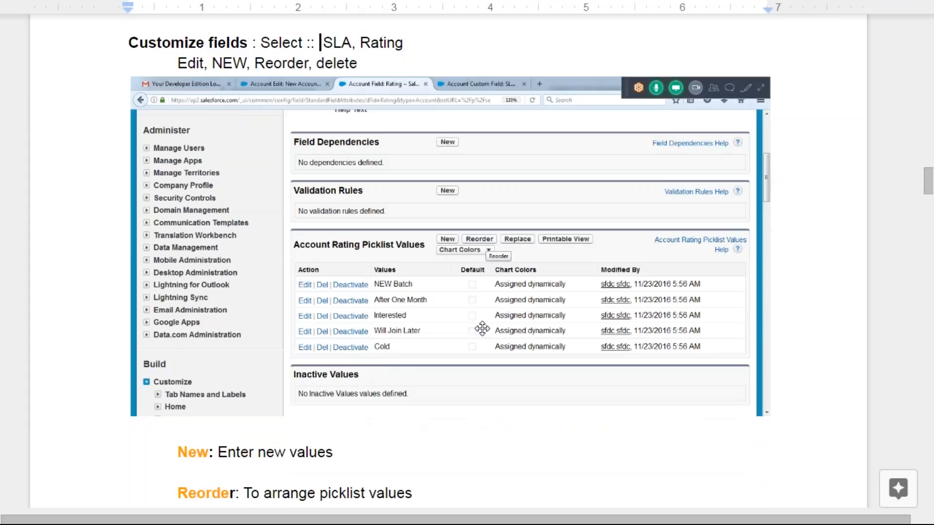
{"action": "scroll", "coordinate": [478, 336], "scroll_direction": "down", "scroll_amount": 1}
{"action": "scroll", "coordinate": [478, 335], "scroll_direction": "down", "scroll_amount": 2}
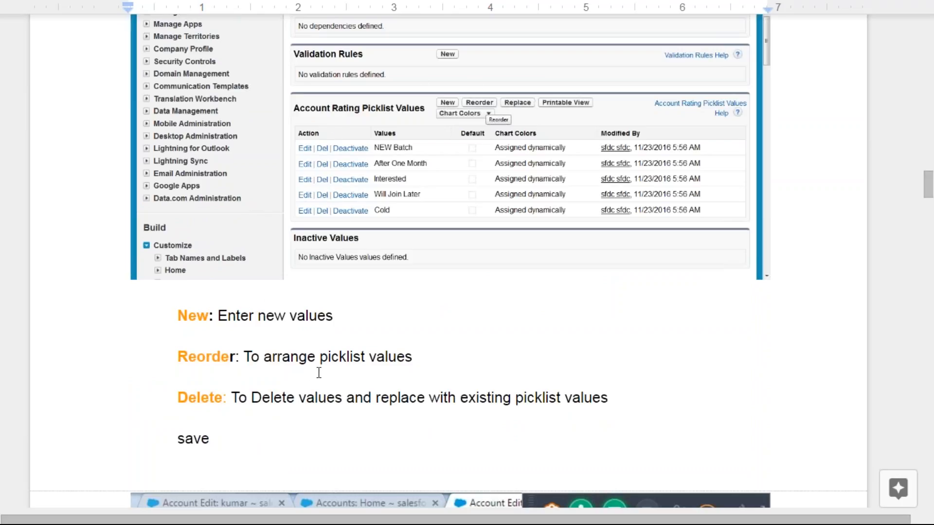
{"action": "scroll", "coordinate": [320, 372], "scroll_direction": "down", "scroll_amount": 5}
{"action": "scroll", "coordinate": [383, 383], "scroll_direction": "down", "scroll_amount": 2}
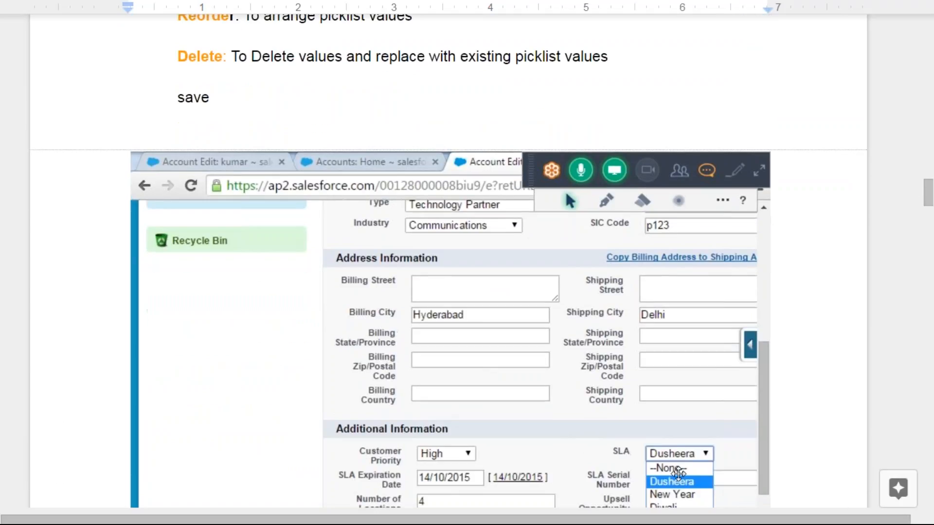
{"action": "scroll", "coordinate": [679, 486], "scroll_direction": "down", "scroll_amount": 4}
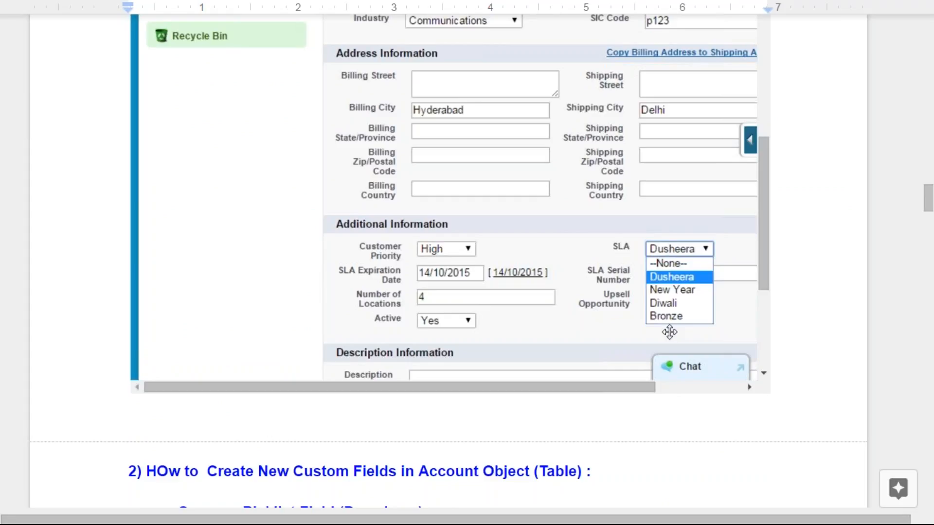
{"action": "scroll", "coordinate": [392, 250], "scroll_direction": "down", "scroll_amount": 8}
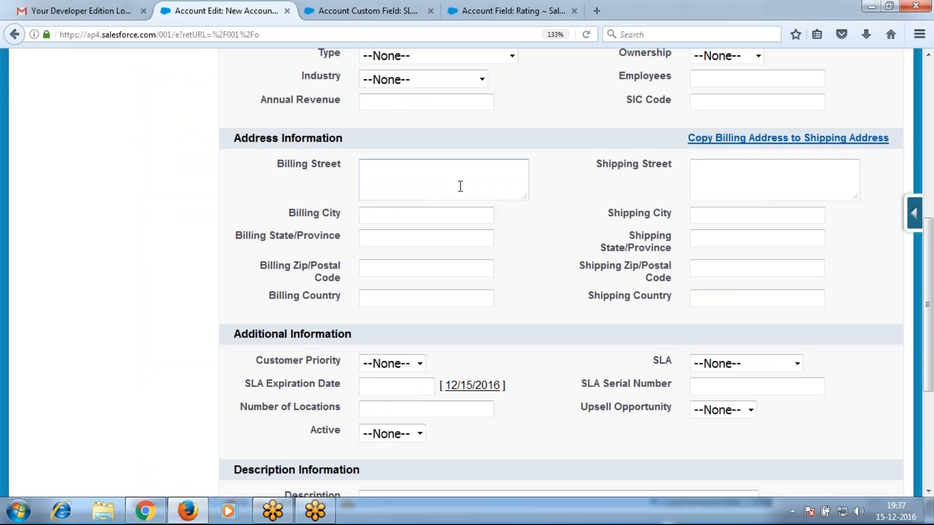
{"action": "scroll", "coordinate": [459, 185], "scroll_direction": "up", "scroll_amount": 5}
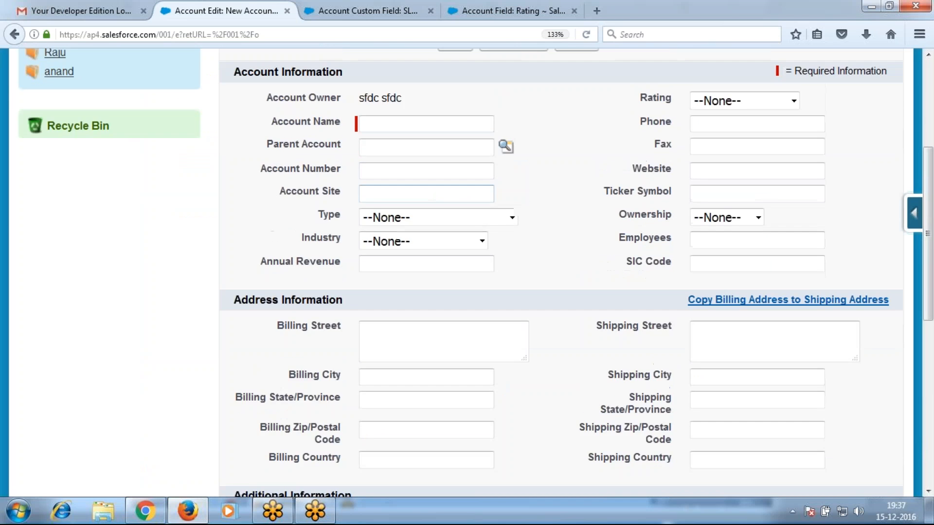
Open the first recent account from Accounts home in edit mode, then return to the notes
{"action": "scroll", "coordinate": [121, 158], "scroll_direction": "up", "scroll_amount": 3}
{"action": "left_click", "coordinate": [97, 137]}
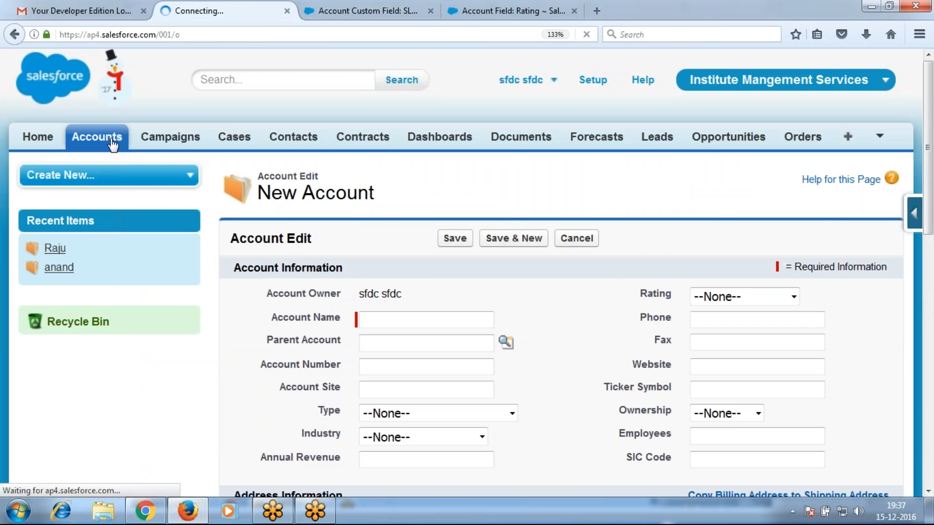
{"action": "left_click", "coordinate": [238, 333]}
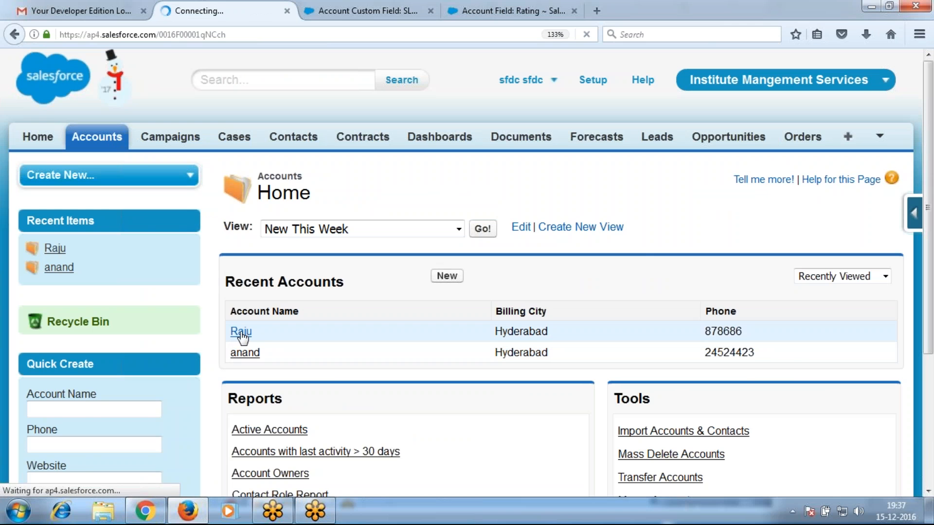
{"action": "scroll", "coordinate": [467, 359], "scroll_direction": "down", "scroll_amount": 10}
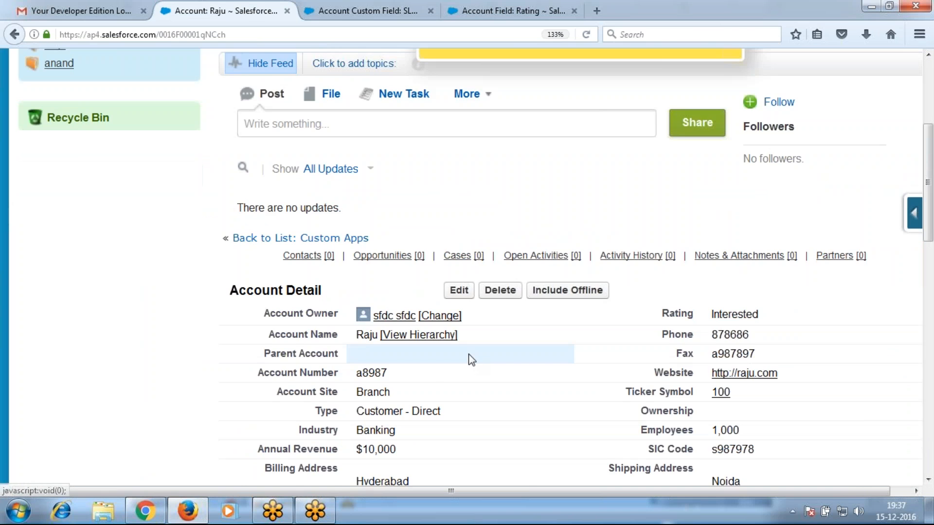
{"action": "scroll", "coordinate": [445, 331], "scroll_direction": "up", "scroll_amount": 3}
{"action": "left_click", "coordinate": [459, 117]}
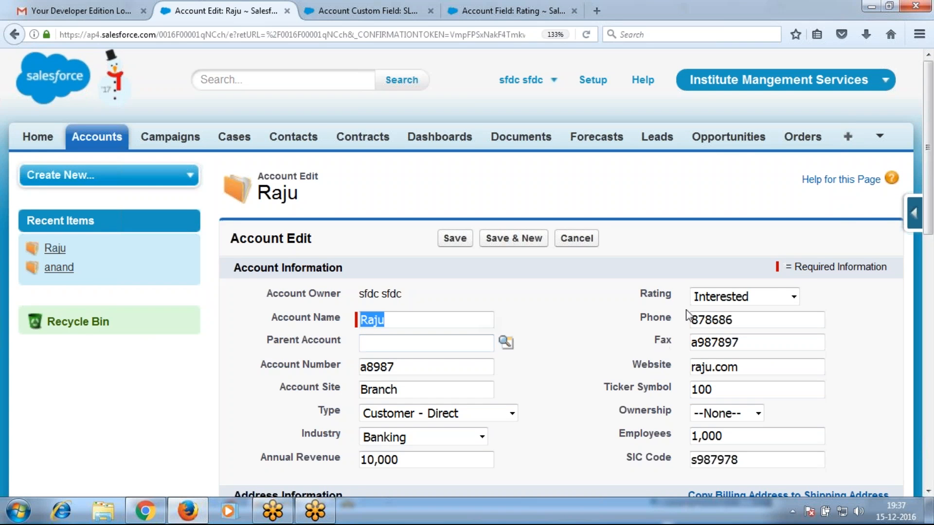
{"action": "scroll", "coordinate": [489, 357], "scroll_direction": "down", "scroll_amount": 5}
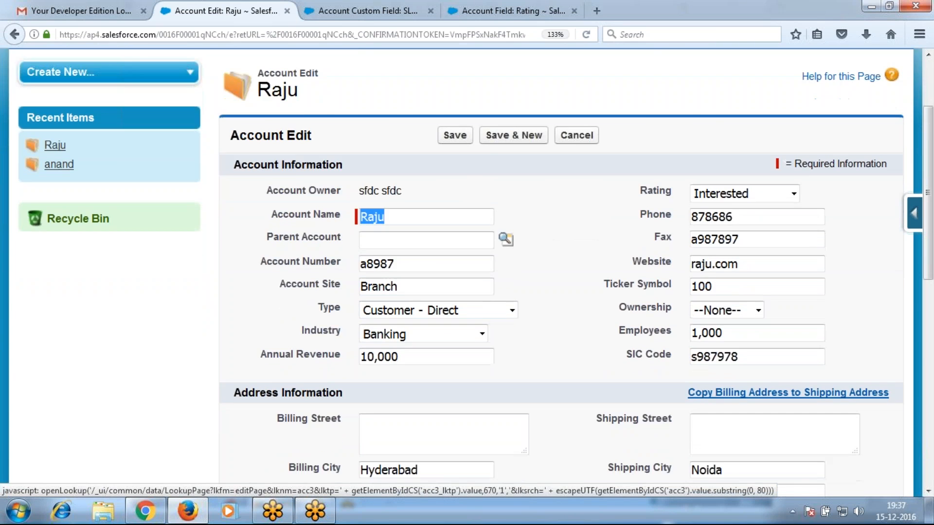
{"action": "scroll", "coordinate": [775, 146], "scroll_direction": "up", "scroll_amount": 3}
{"action": "scroll", "coordinate": [776, 141], "scroll_direction": "up", "scroll_amount": 2}
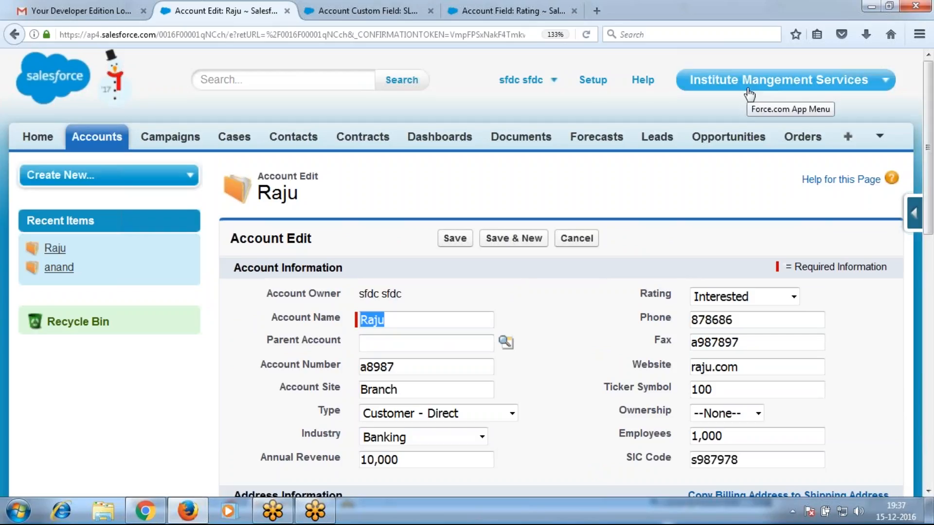
{"action": "key", "text": "alt+Tab"}
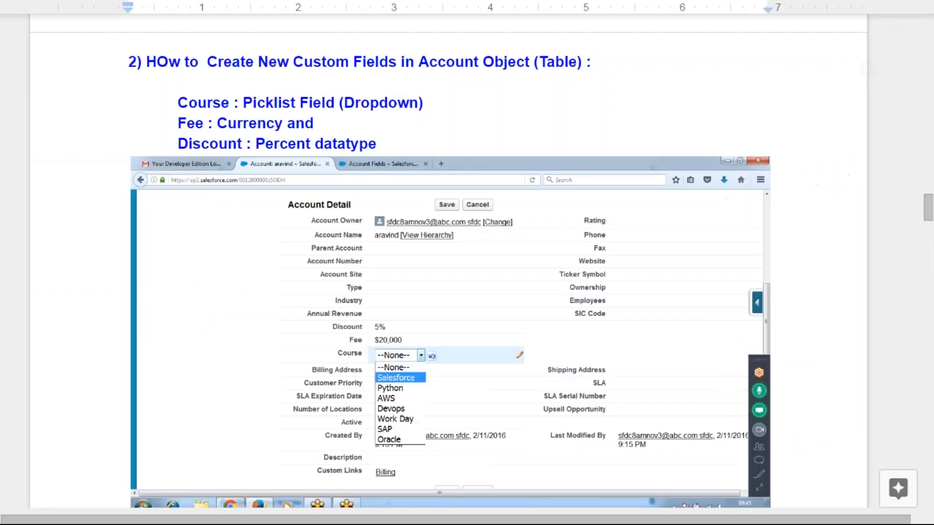
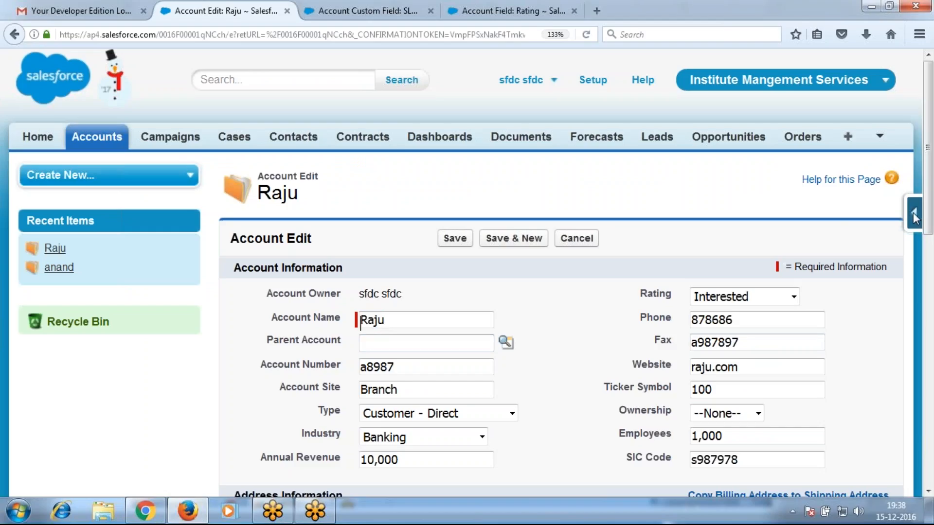
Open the Account fields list from the quick access menu and close the leftover field tabs
{"action": "left_click", "coordinate": [915, 214]}
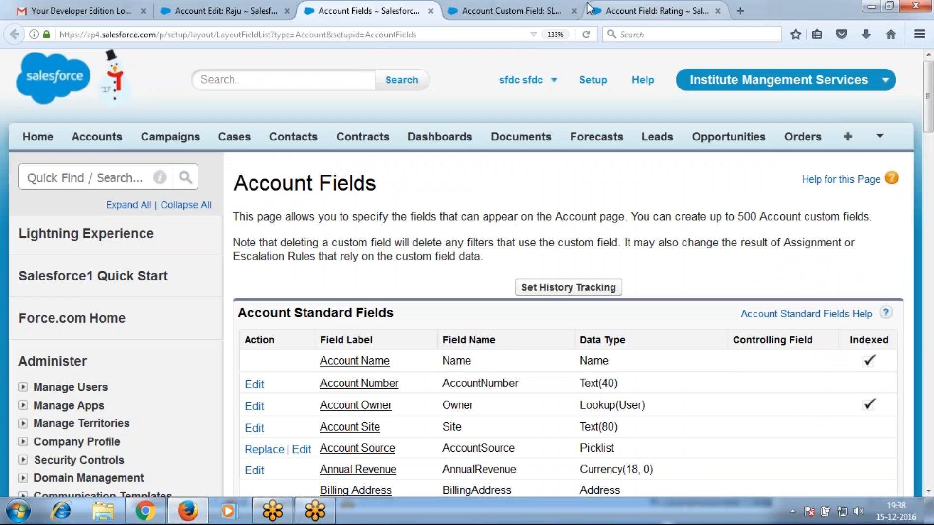
{"action": "left_click", "coordinate": [574, 11]}
{"action": "left_click", "coordinate": [574, 10]}
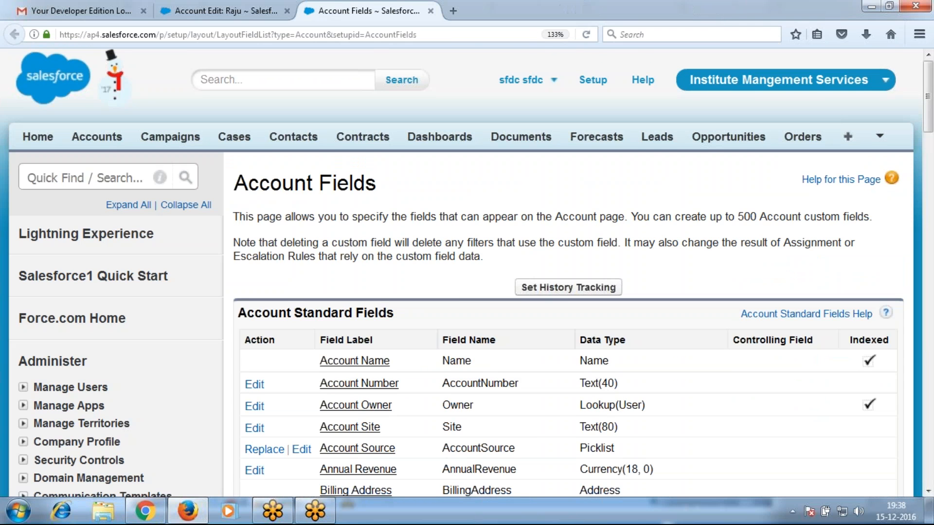
{"action": "scroll", "coordinate": [594, 302], "scroll_direction": "down", "scroll_amount": 15}
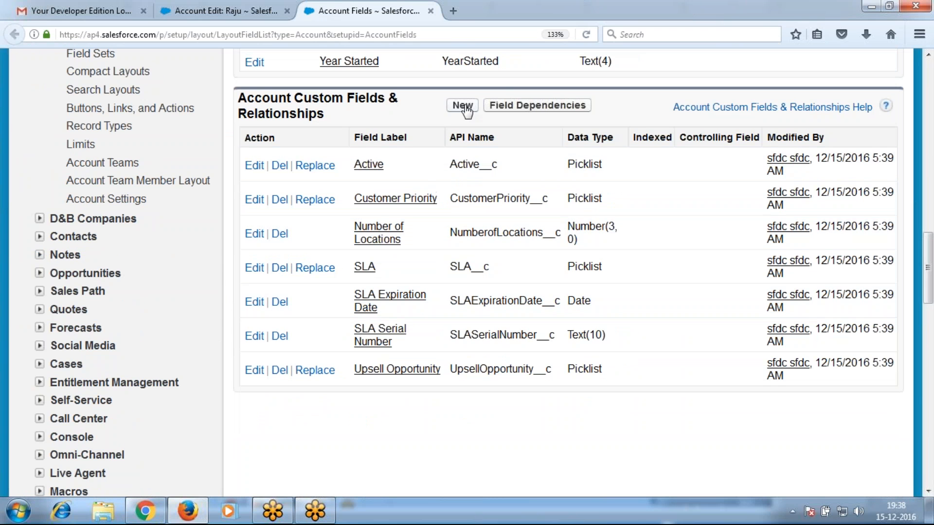
Start a new Account custom field of type Picklist and move on to its details
{"action": "left_click", "coordinate": [462, 105]}
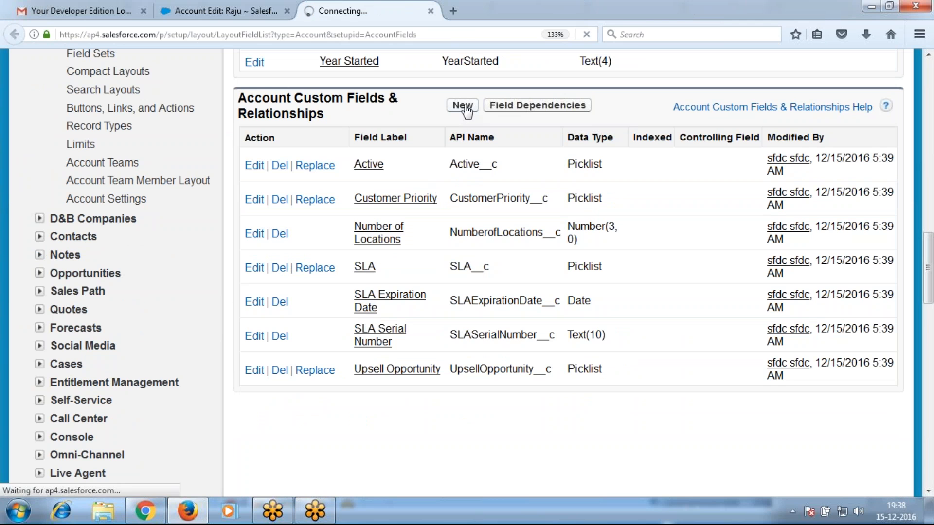
{"action": "scroll", "coordinate": [522, 311], "scroll_direction": "down", "scroll_amount": 8}
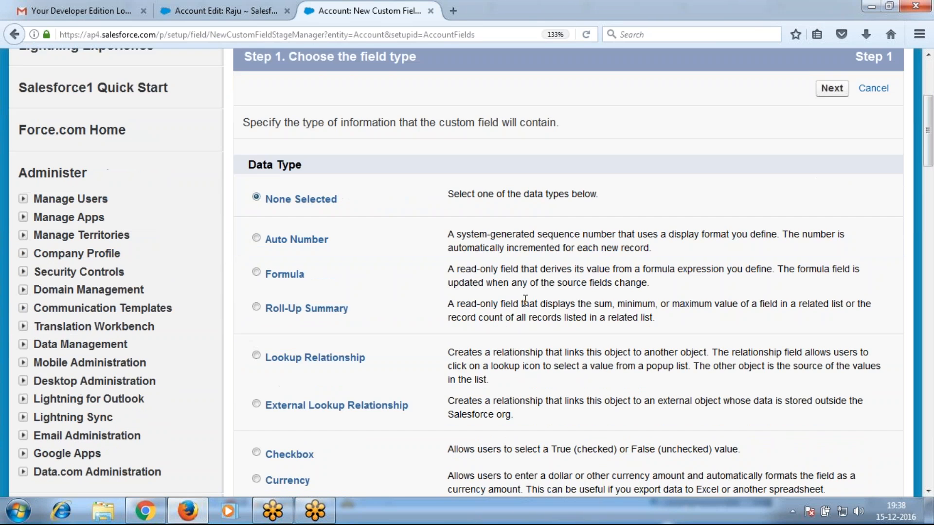
{"action": "scroll", "coordinate": [308, 448], "scroll_direction": "down", "scroll_amount": 6}
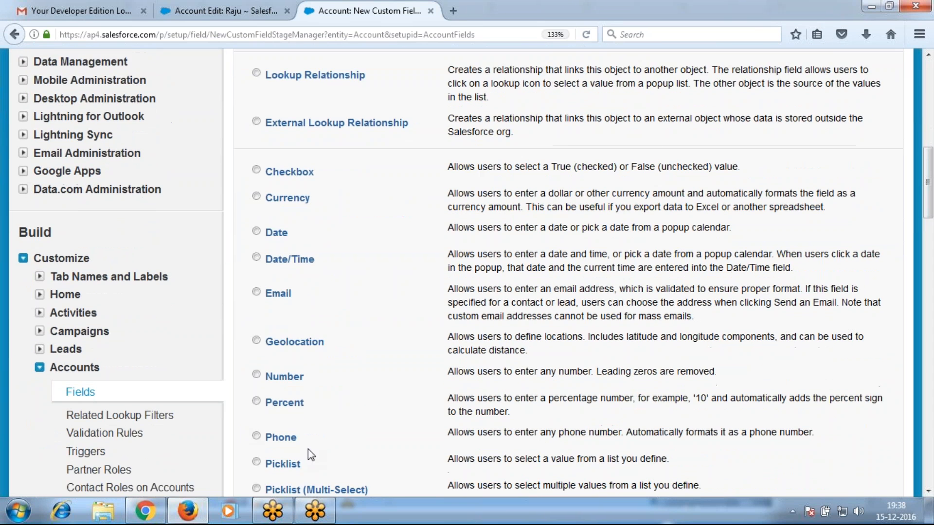
{"action": "left_click", "coordinate": [287, 277]}
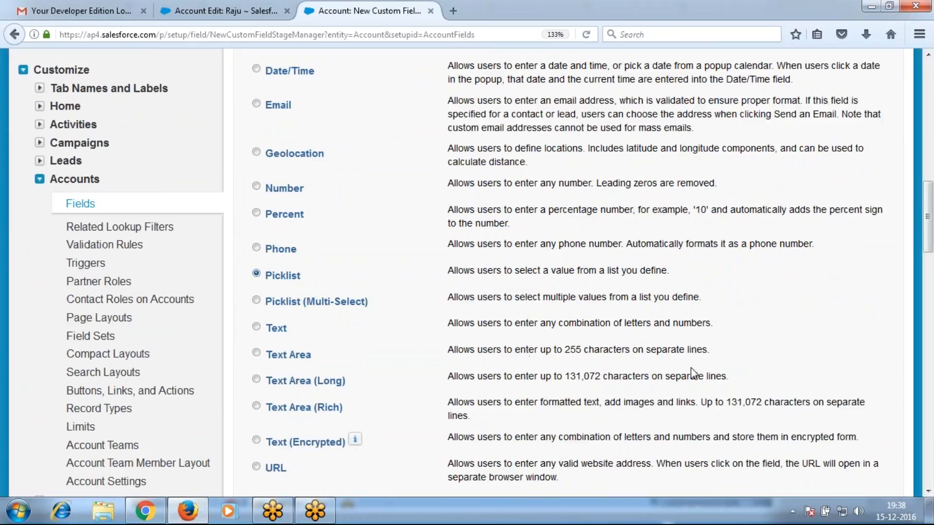
{"action": "scroll", "coordinate": [691, 370], "scroll_direction": "down", "scroll_amount": 6}
{"action": "left_click", "coordinate": [831, 238]}
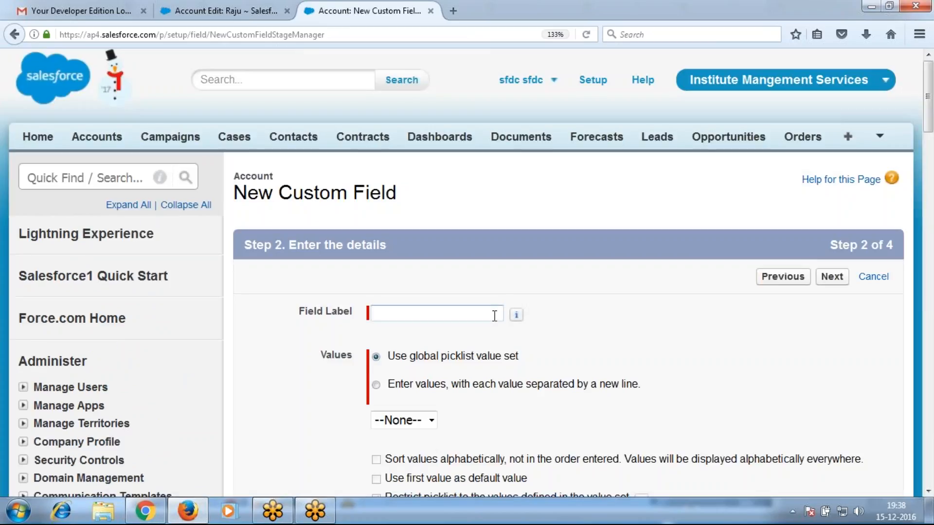
Label the field 'Course' and choose to enter the picklist values manually
{"action": "type", "text": "Course"}
{"action": "left_click", "coordinate": [420, 387]}
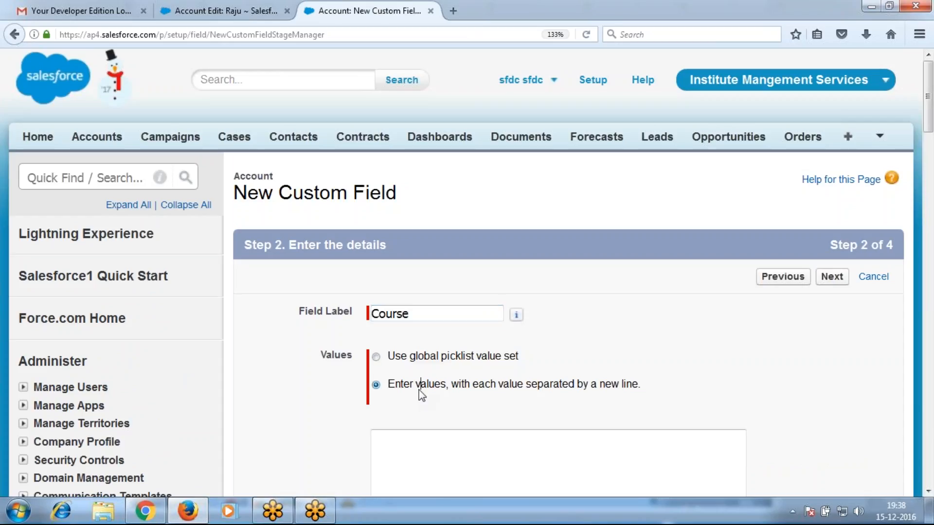
{"action": "scroll", "coordinate": [477, 409], "scroll_direction": "down", "scroll_amount": 1}
{"action": "scroll", "coordinate": [476, 409], "scroll_direction": "down", "scroll_amount": 5}
Enter the values Salesforce, Python, Tableau, AWS, SAP and Oracle, one per line
{"action": "left_click", "coordinate": [428, 270]}
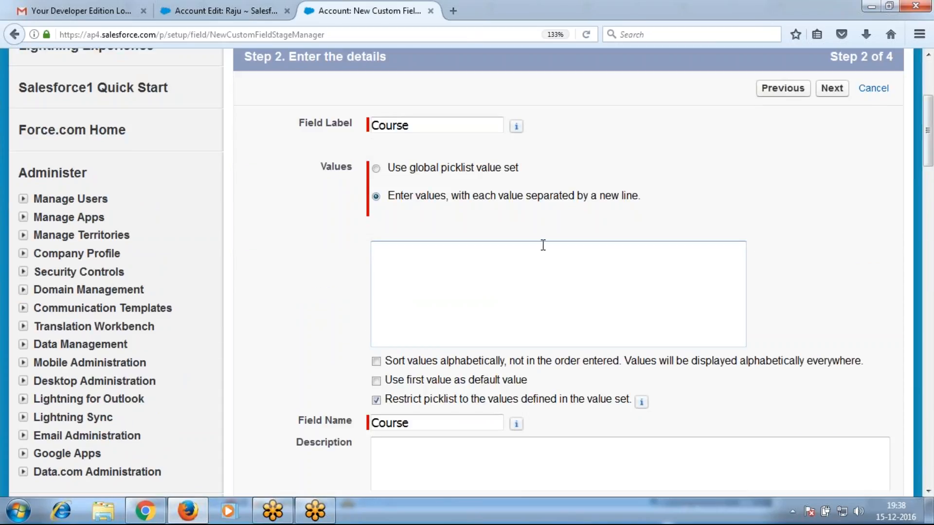
{"action": "type", "text": "Salesforce"}
{"action": "key", "text": "Return"}
{"action": "type", "text": "Py"}
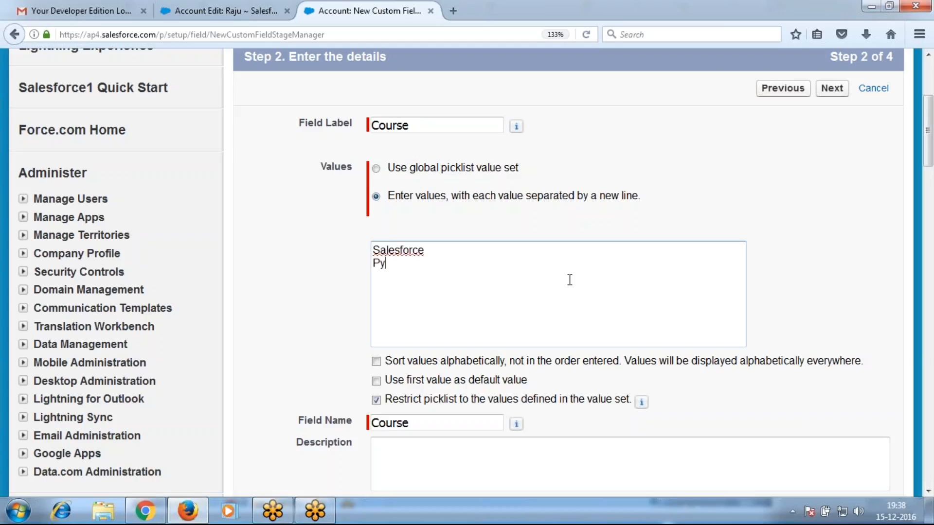
{"action": "type", "text": "thon"}
{"action": "key", "text": "Return"}
{"action": "type", "text": "Tableau"}
{"action": "key", "text": "Return"}
{"action": "type", "text": "AWS"}
{"action": "key", "text": "Return"}
{"action": "type", "text": "S"}
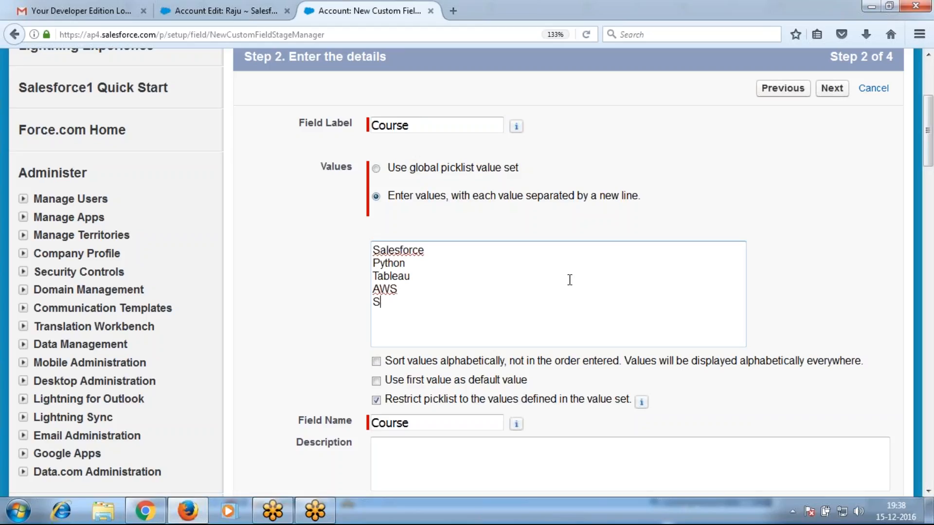
{"action": "type", "text": "AP"}
{"action": "key", "text": "Return"}
{"action": "type", "text": "Oracle"}
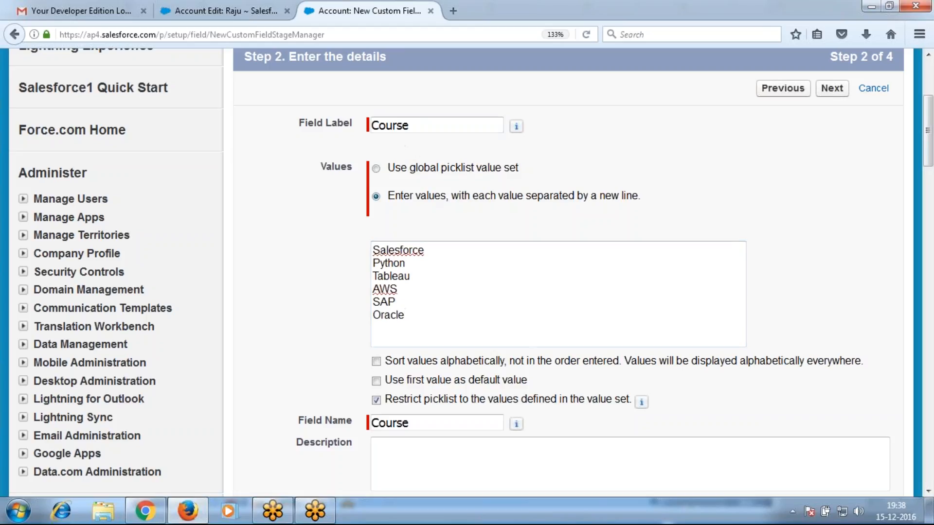
{"action": "left_click", "coordinate": [829, 93]}
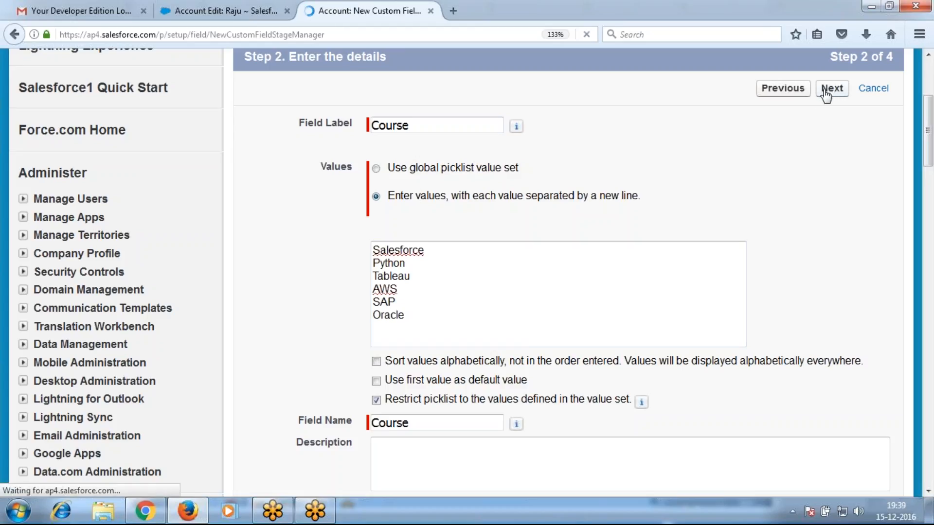
Make Course visible to all profiles, keep all four Account layouts checked, and save
{"action": "scroll", "coordinate": [577, 326], "scroll_direction": "down", "scroll_amount": 2}
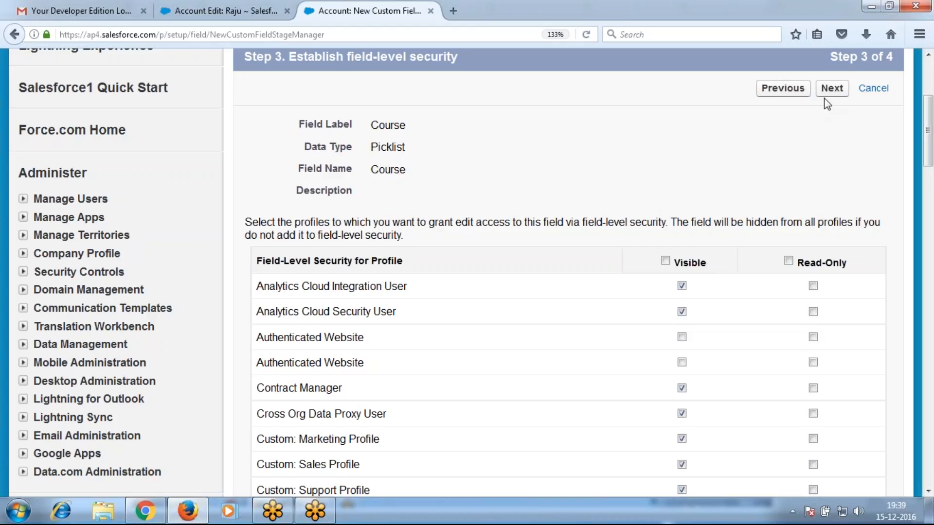
{"action": "left_click", "coordinate": [665, 261]}
{"action": "left_click", "coordinate": [832, 88]}
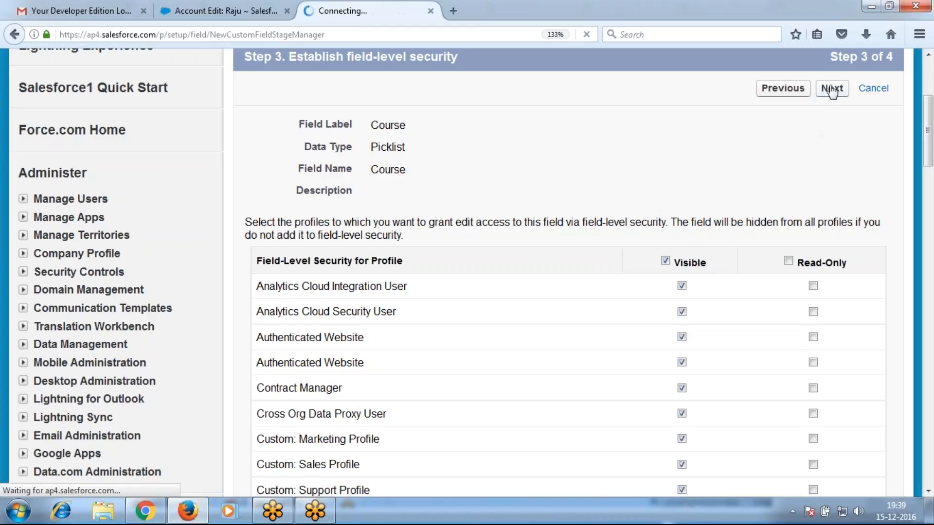
{"action": "scroll", "coordinate": [449, 349], "scroll_direction": "down", "scroll_amount": 5}
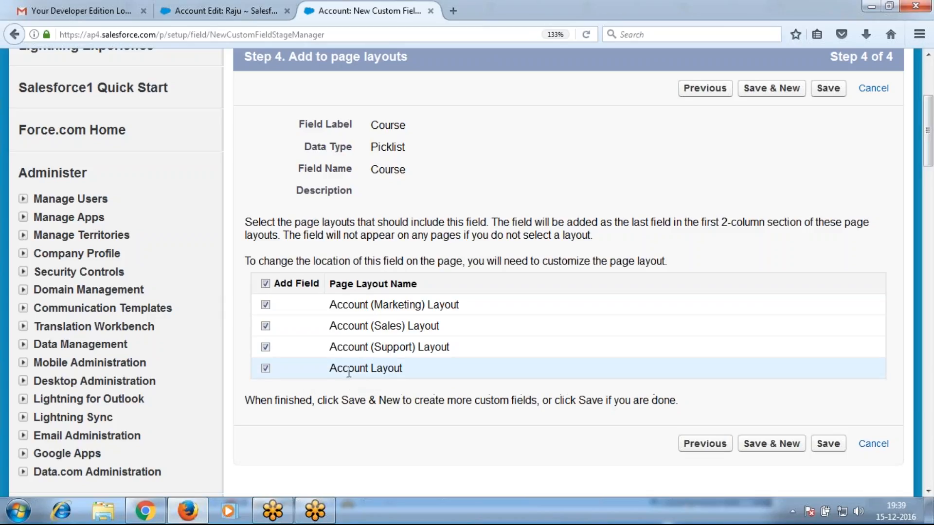
{"action": "left_click", "coordinate": [827, 453]}
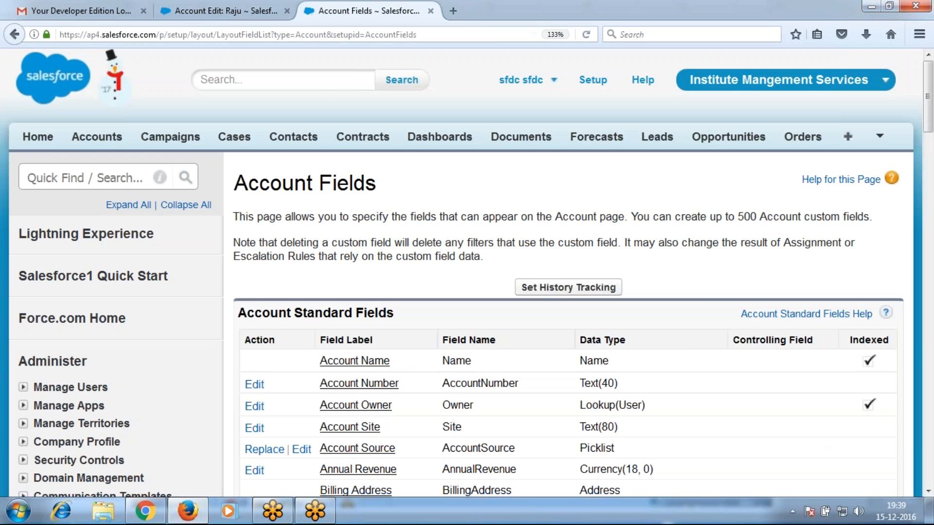
{"action": "left_click", "coordinate": [221, 12]}
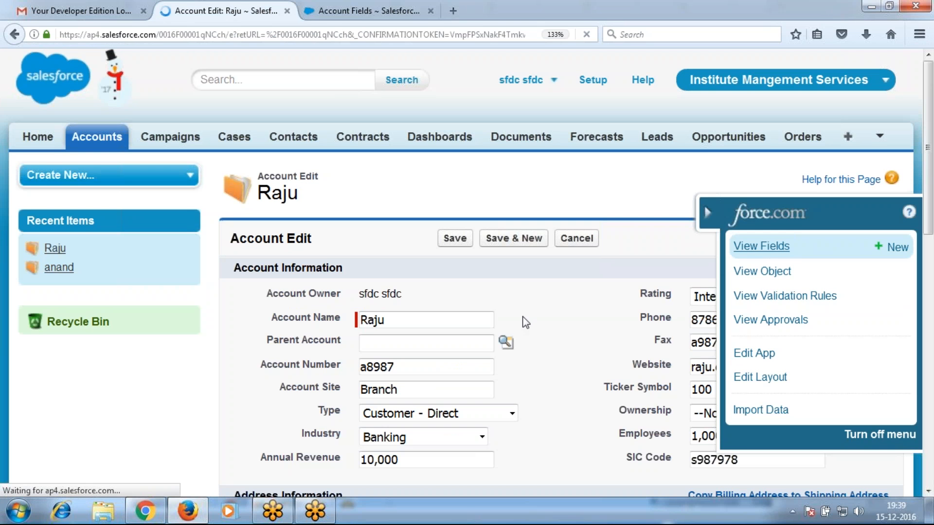
{"action": "scroll", "coordinate": [515, 385], "scroll_direction": "down", "scroll_amount": 6}
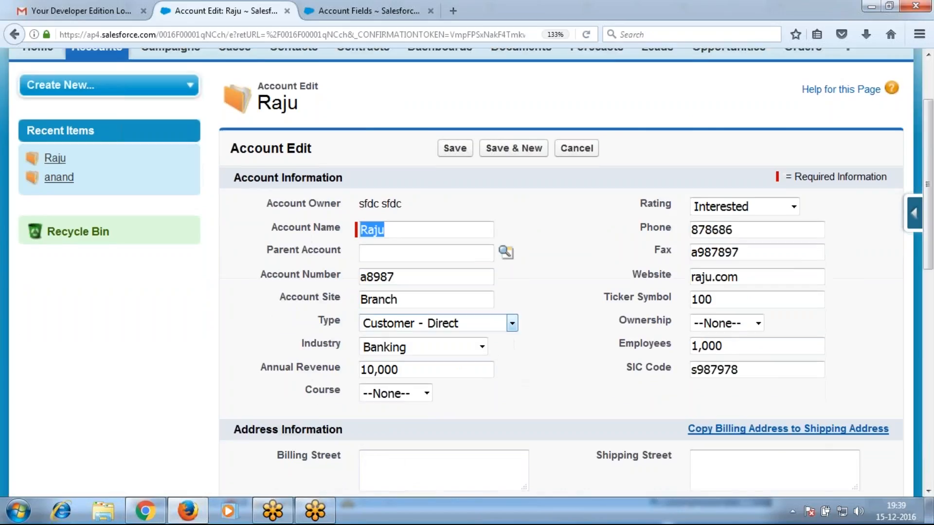
{"action": "left_click", "coordinate": [429, 201]}
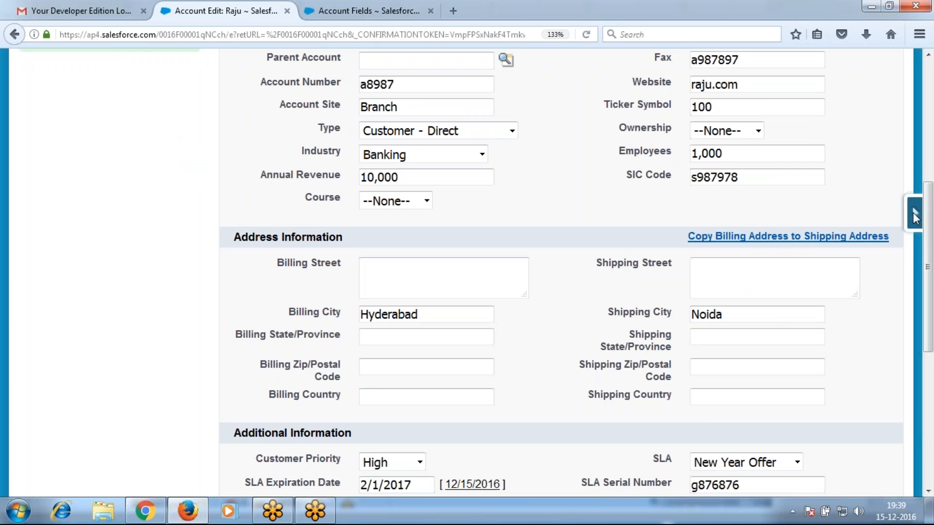
{"action": "left_click", "coordinate": [915, 216]}
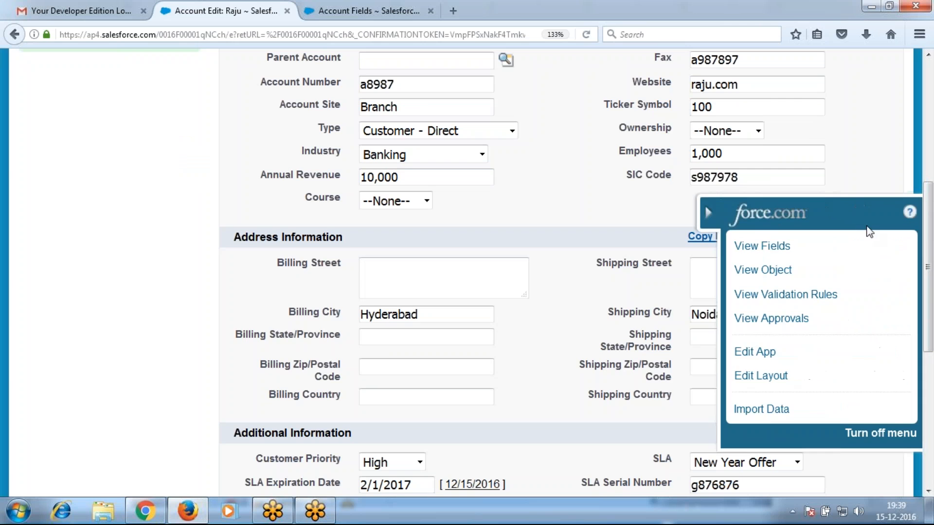
{"action": "left_click", "coordinate": [745, 244]}
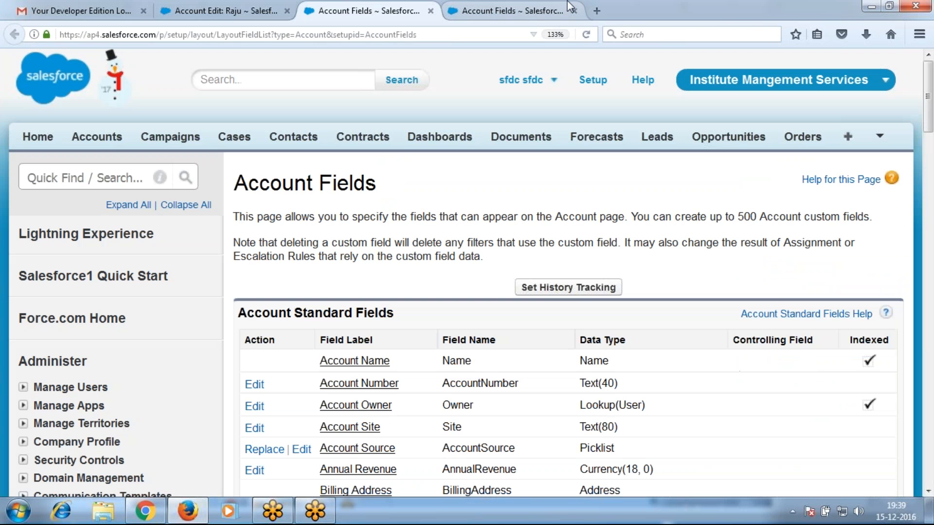
{"action": "left_click", "coordinate": [574, 10]}
{"action": "scroll", "coordinate": [521, 307], "scroll_direction": "down", "scroll_amount": 10}
{"action": "scroll", "coordinate": [521, 306], "scroll_direction": "down", "scroll_amount": 8}
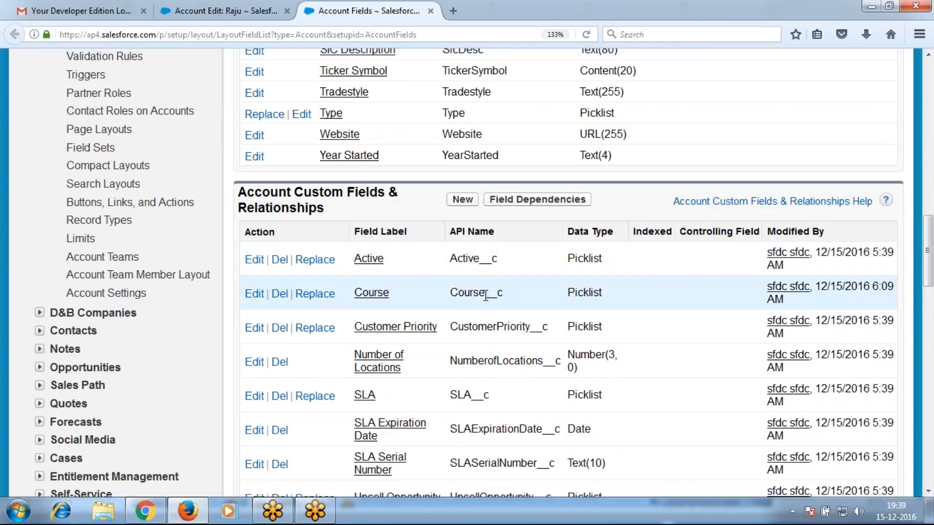
{"action": "left_click_drag", "start_coordinate": [485, 295], "coordinate": [506, 302]}
{"action": "scroll", "coordinate": [506, 297], "scroll_direction": "up", "scroll_amount": 4}
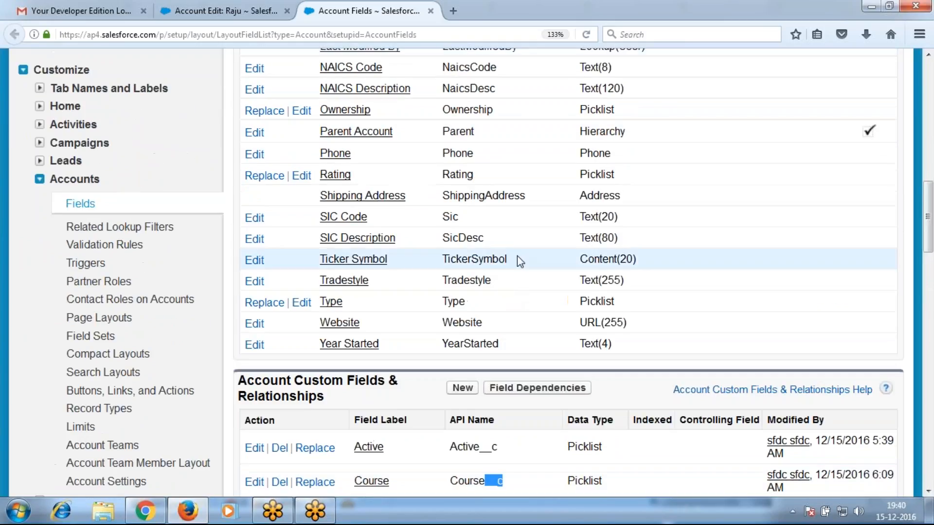
{"action": "scroll", "coordinate": [519, 295], "scroll_direction": "down", "scroll_amount": 6}
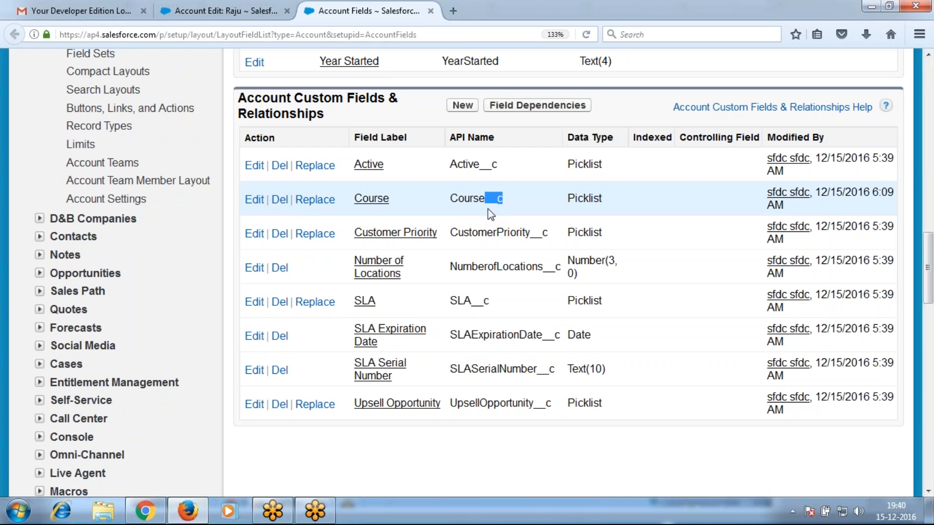
Start another Account custom field of type Currency
{"action": "left_click", "coordinate": [464, 107]}
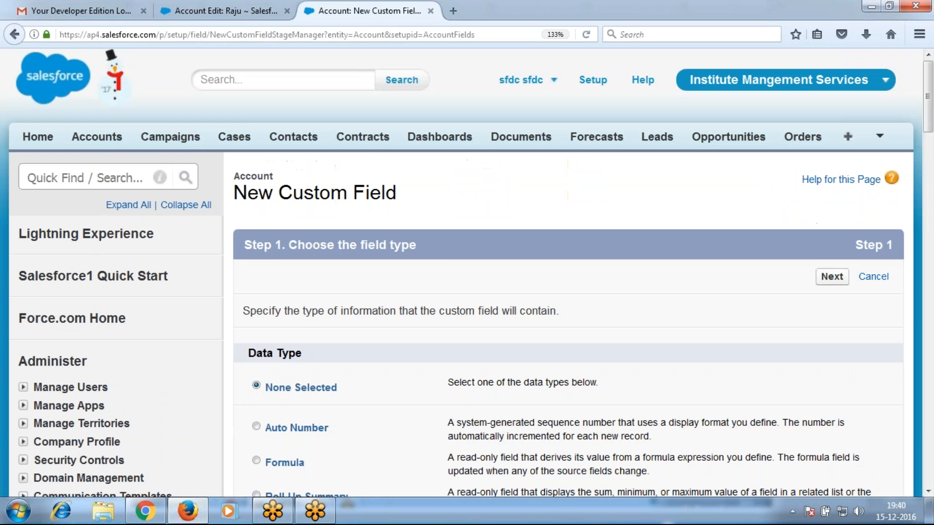
{"action": "scroll", "coordinate": [335, 383], "scroll_direction": "down", "scroll_amount": 3}
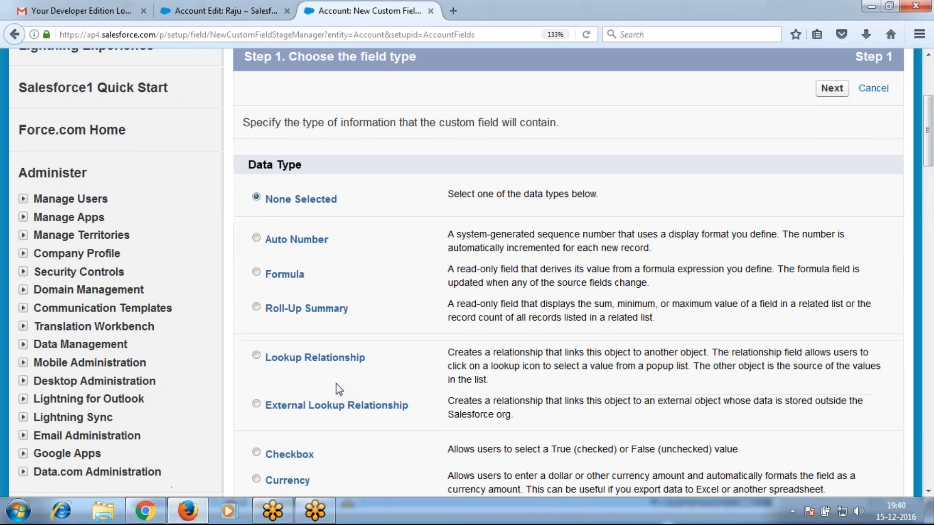
{"action": "scroll", "coordinate": [408, 414], "scroll_direction": "down", "scroll_amount": 2}
{"action": "left_click", "coordinate": [300, 388]}
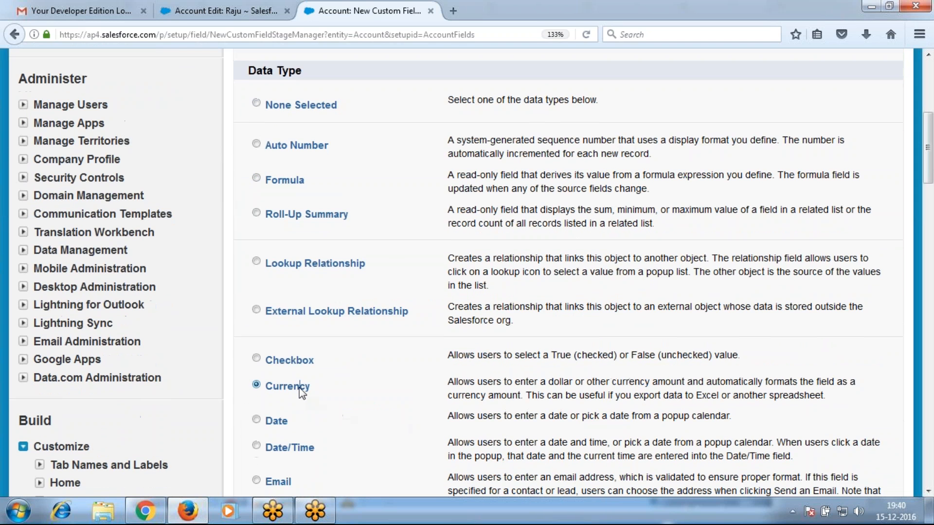
{"action": "scroll", "coordinate": [388, 382], "scroll_direction": "down", "scroll_amount": 11}
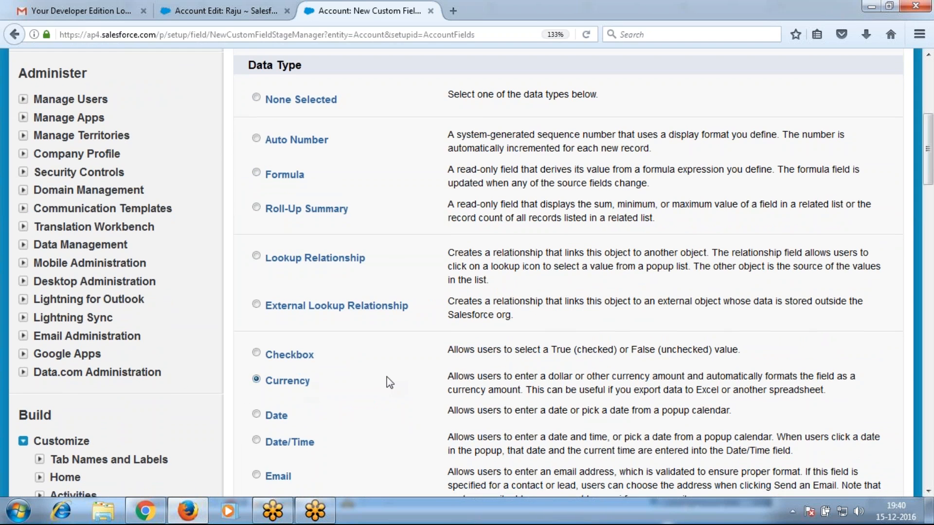
{"action": "left_click", "coordinate": [831, 238]}
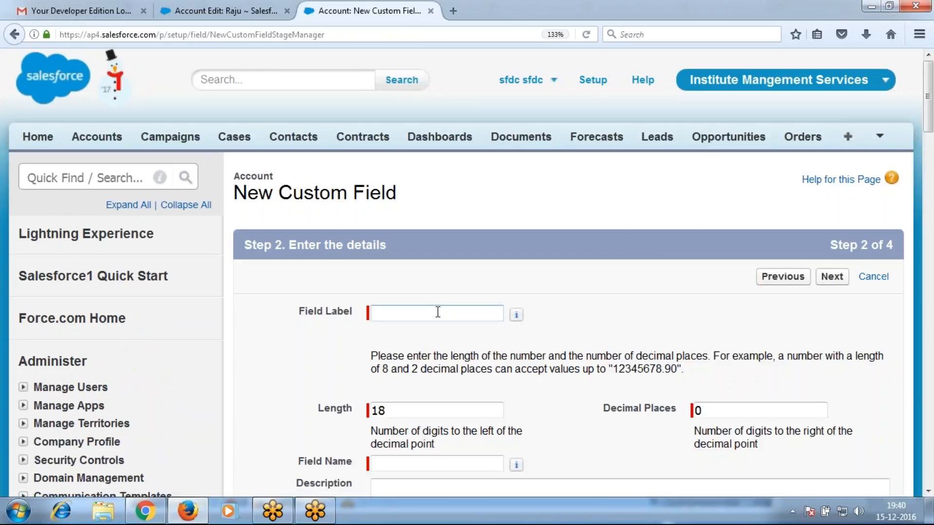
Label the currency field 'Fee' and set its Length to 15
{"action": "type", "text": "Fee"}
{"action": "key", "text": "Tab"}
{"action": "key", "text": "Tab"}
{"action": "key", "text": "Tab"}
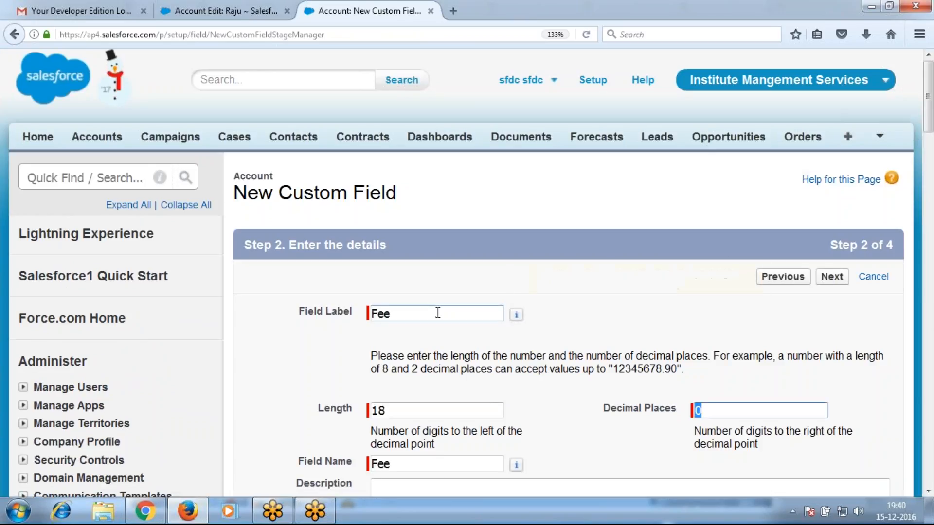
{"action": "left_click_drag", "start_coordinate": [391, 409], "coordinate": [327, 401]}
{"action": "key", "text": "Left"}
{"action": "type", "text": "1"}
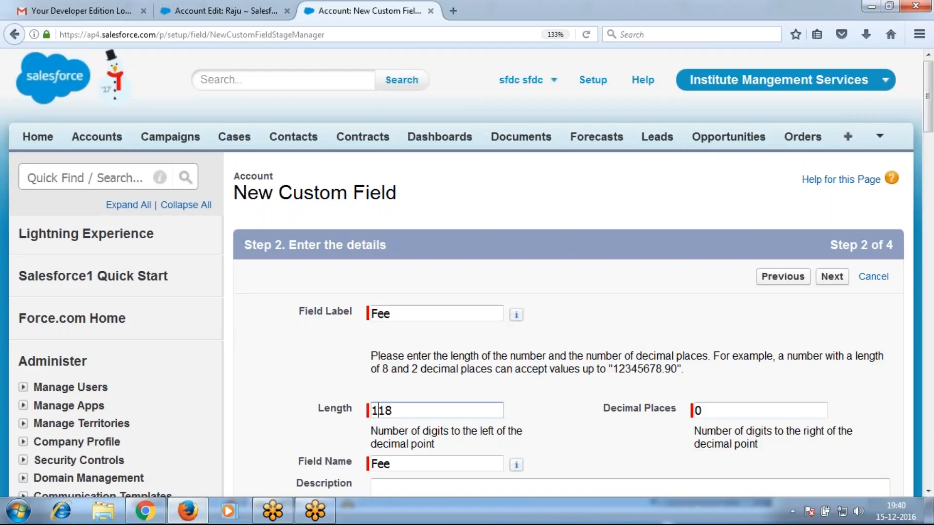
{"action": "type", "text": "5"}
{"action": "left_click", "coordinate": [489, 409]}
{"action": "key", "text": "BackSpace"}
{"action": "key", "text": "BackSpace"}
Add Fee to all four Account page layouts and save it with Save & New
{"action": "left_click", "coordinate": [832, 278]}
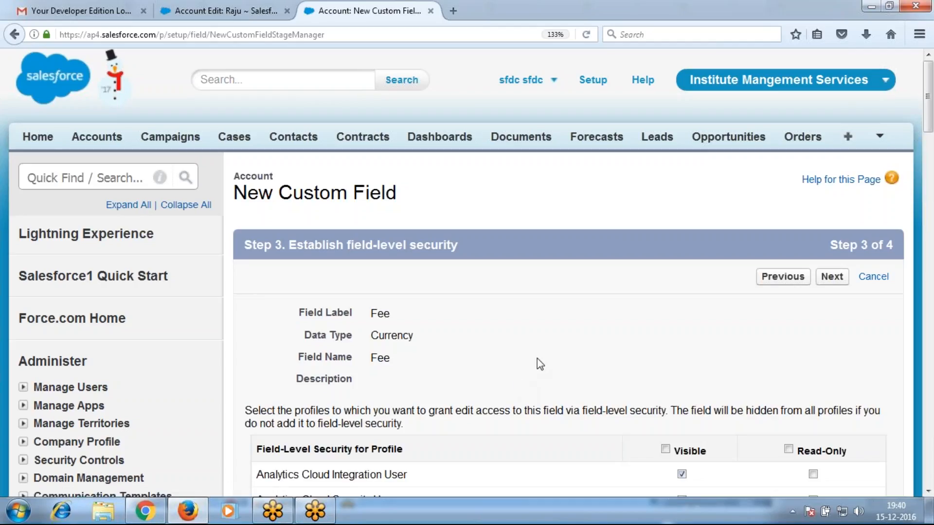
{"action": "scroll", "coordinate": [537, 358], "scroll_direction": "down", "scroll_amount": 4}
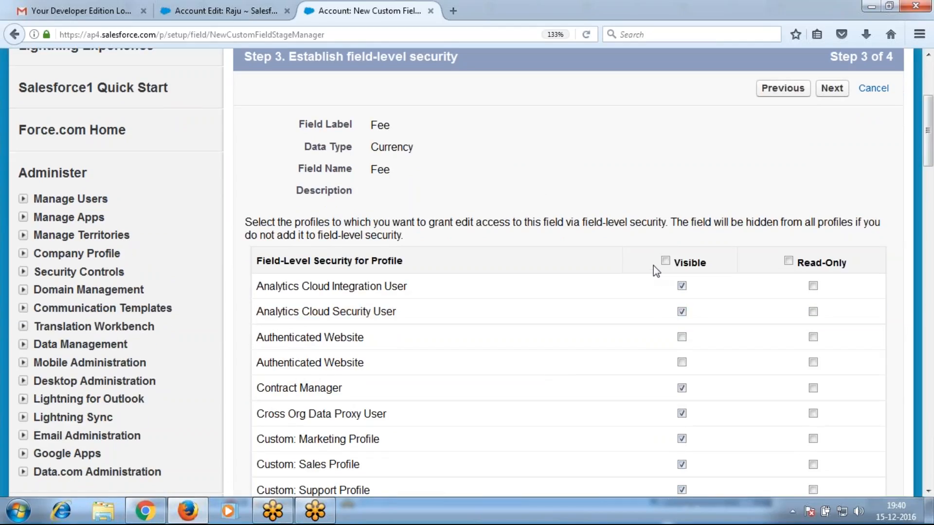
{"action": "left_click", "coordinate": [826, 92]}
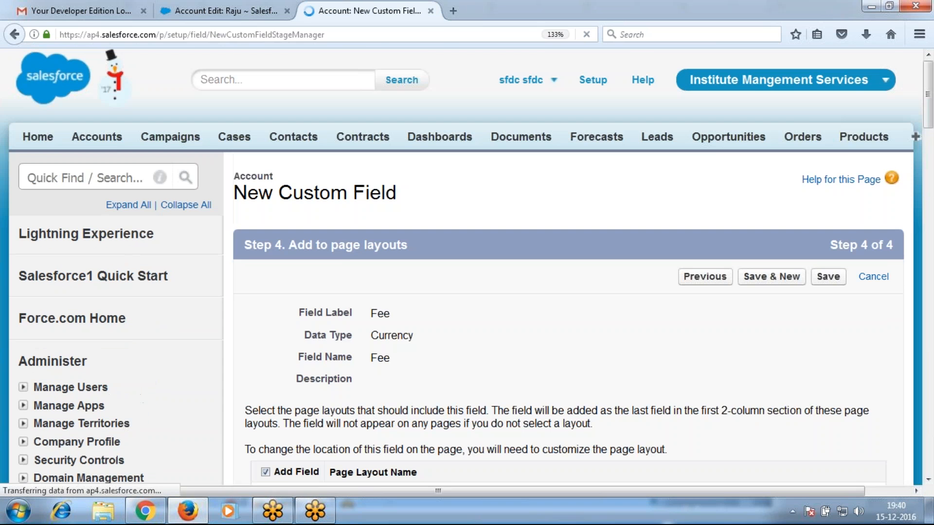
{"action": "scroll", "coordinate": [502, 365], "scroll_direction": "down", "scroll_amount": 1}
{"action": "scroll", "coordinate": [504, 364], "scroll_direction": "down", "scroll_amount": 3}
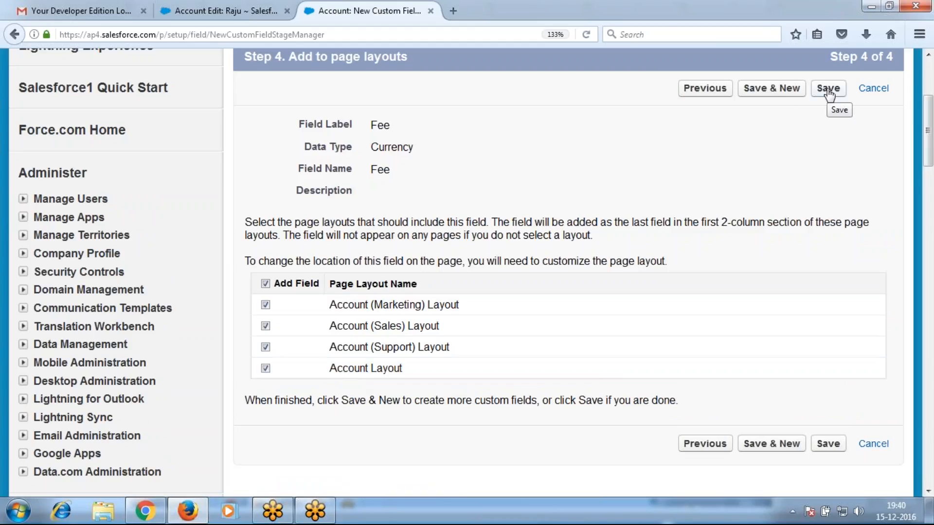
{"action": "left_click", "coordinate": [793, 92]}
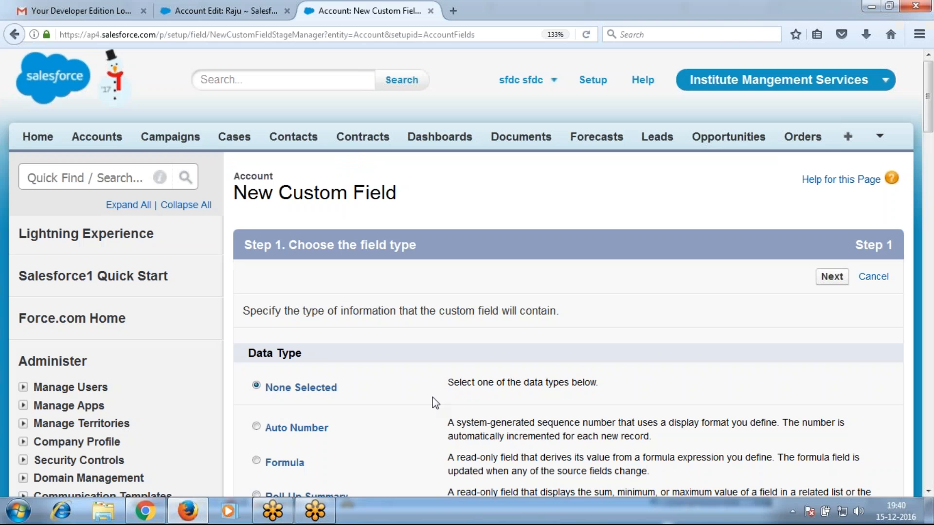
Create a Percent field labelled 'Discount' with Length 3 and save it
{"action": "scroll", "coordinate": [435, 403], "scroll_direction": "down", "scroll_amount": 5}
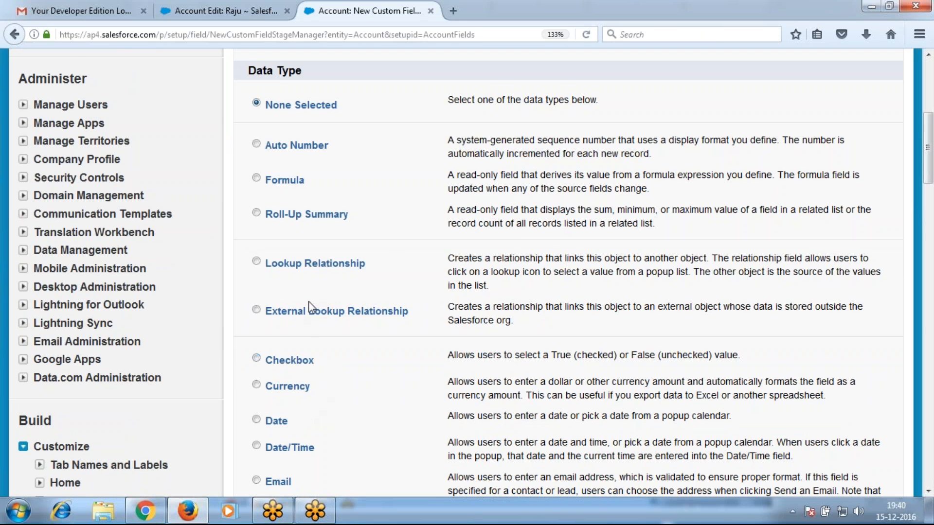
{"action": "scroll", "coordinate": [315, 322], "scroll_direction": "down", "scroll_amount": 5}
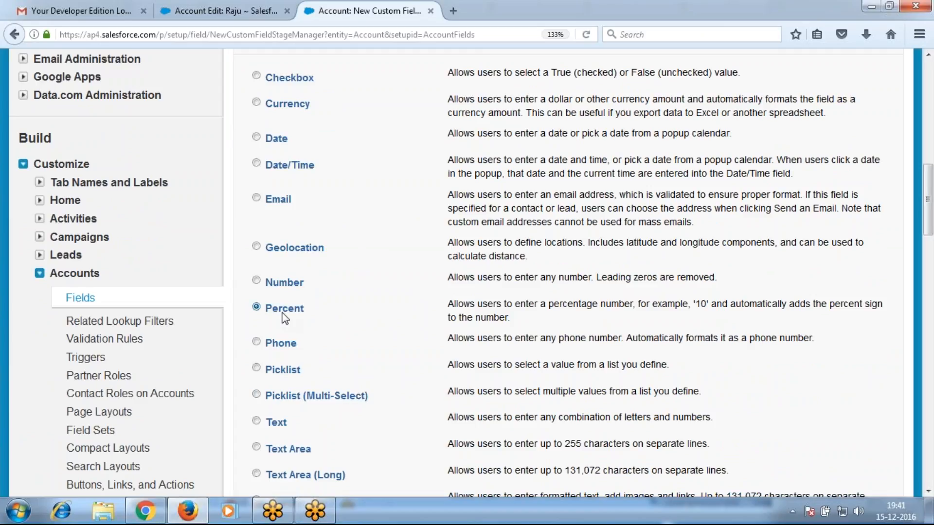
{"action": "scroll", "coordinate": [706, 359], "scroll_direction": "down", "scroll_amount": 8}
{"action": "left_click", "coordinate": [831, 238]}
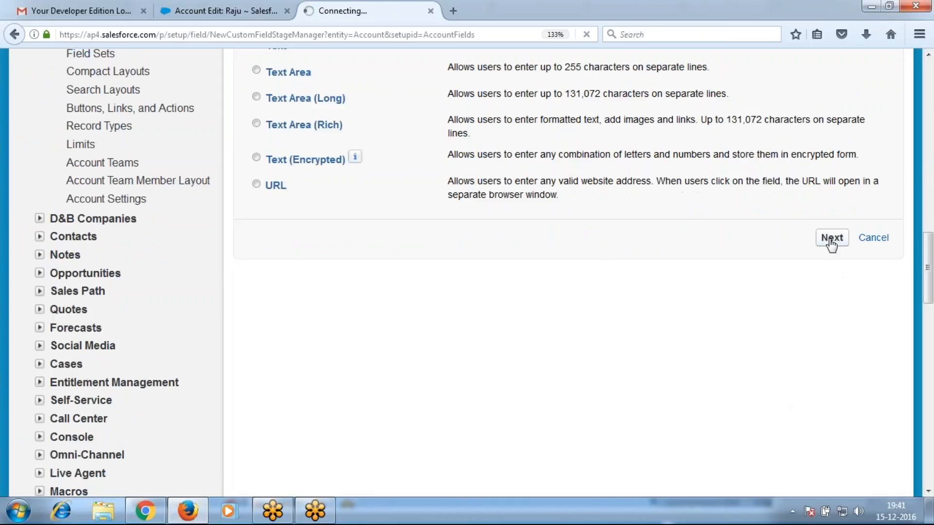
{"action": "type", "text": "D"}
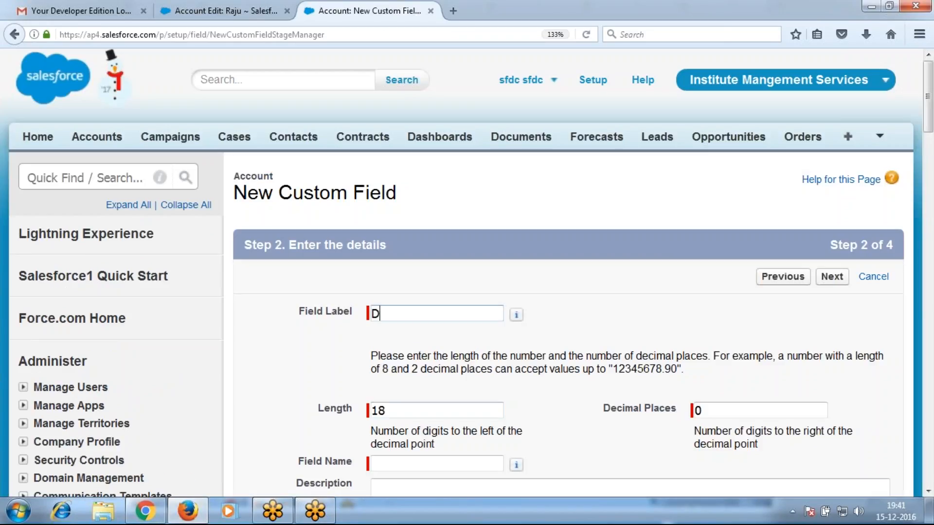
{"action": "type", "text": "iscount"}
{"action": "key", "text": "Tab"}
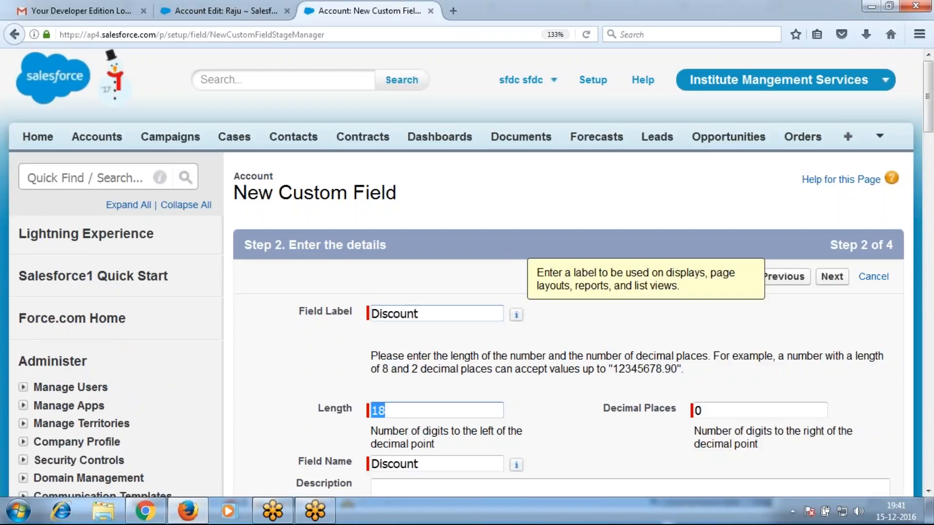
{"action": "type", "text": "3"}
{"action": "left_click", "coordinate": [830, 279]}
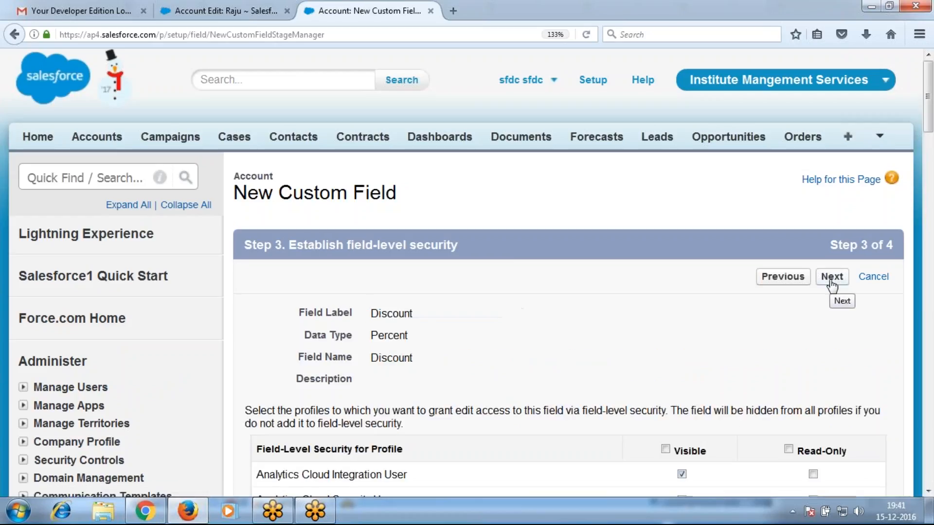
{"action": "left_click", "coordinate": [829, 278]}
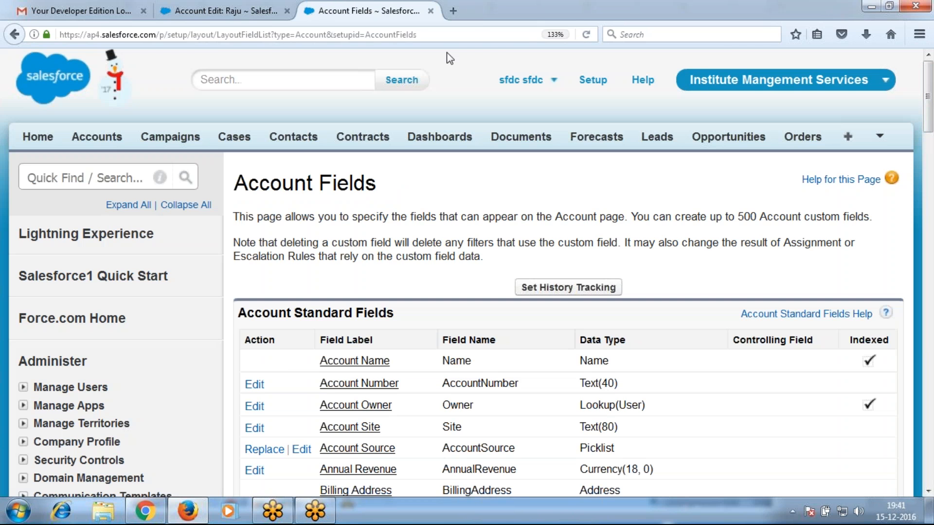
Reload the account edit form, set Course to Salesforce, Fee 20k, Discount 10, and save
{"action": "left_click", "coordinate": [227, 3]}
{"action": "key", "text": "F5"}
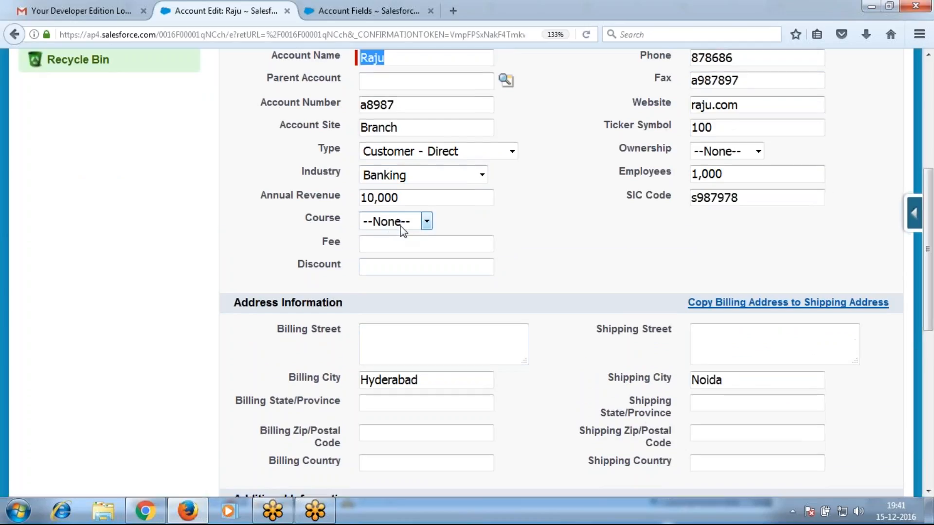
{"action": "left_click", "coordinate": [419, 223]}
{"action": "left_click", "coordinate": [390, 253]}
{"action": "left_click", "coordinate": [396, 242]}
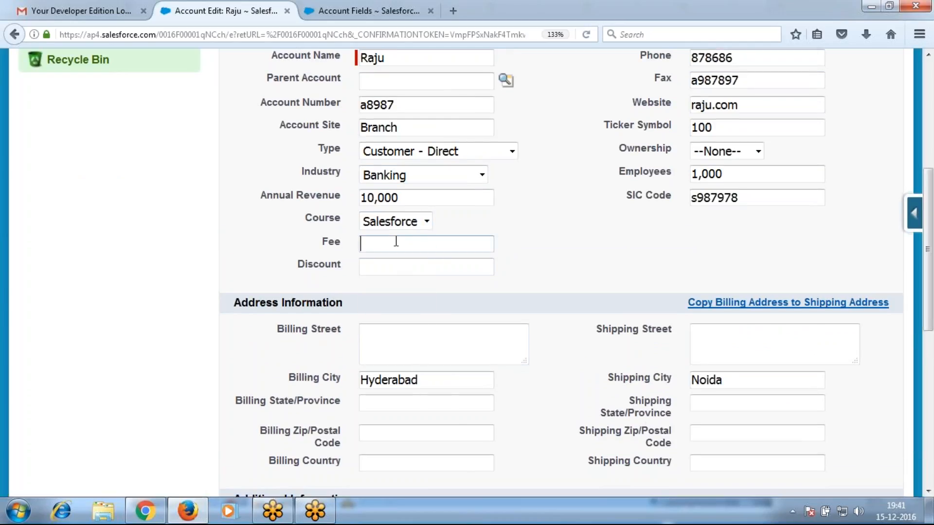
{"action": "type", "text": "1"}
{"action": "key", "text": "BackSpace"}
{"action": "type", "text": "20k"}
{"action": "key", "text": "Tab"}
{"action": "type", "text": "1"}
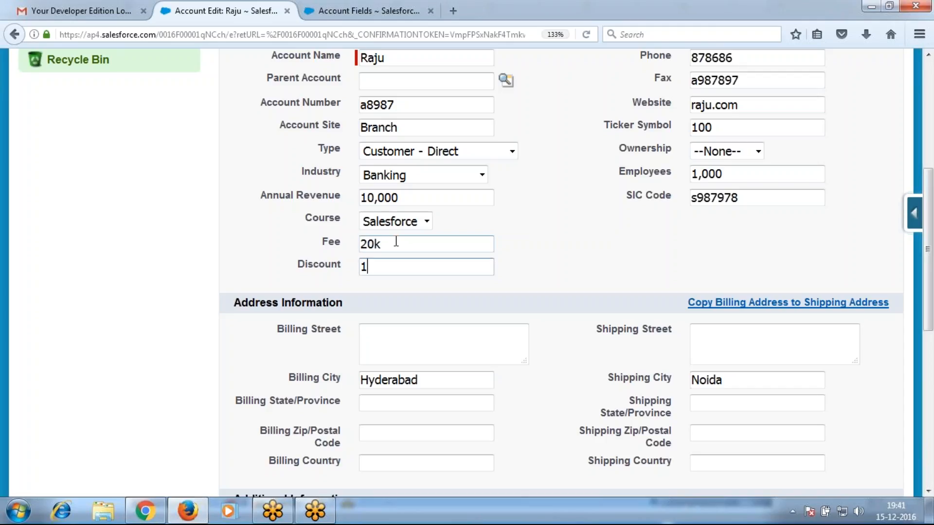
{"action": "type", "text": "0"}
{"action": "key", "text": "Return"}
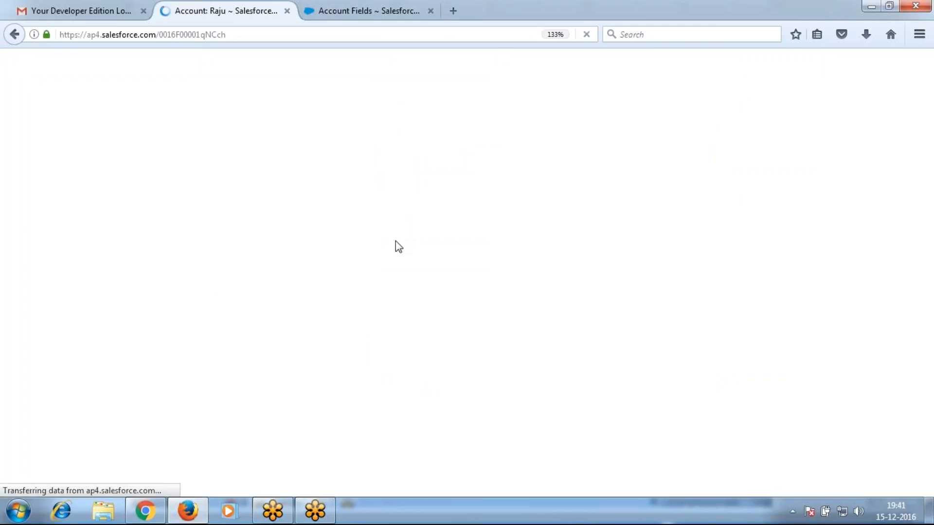
{"action": "scroll", "coordinate": [307, 435], "scroll_direction": "down", "scroll_amount": 10}
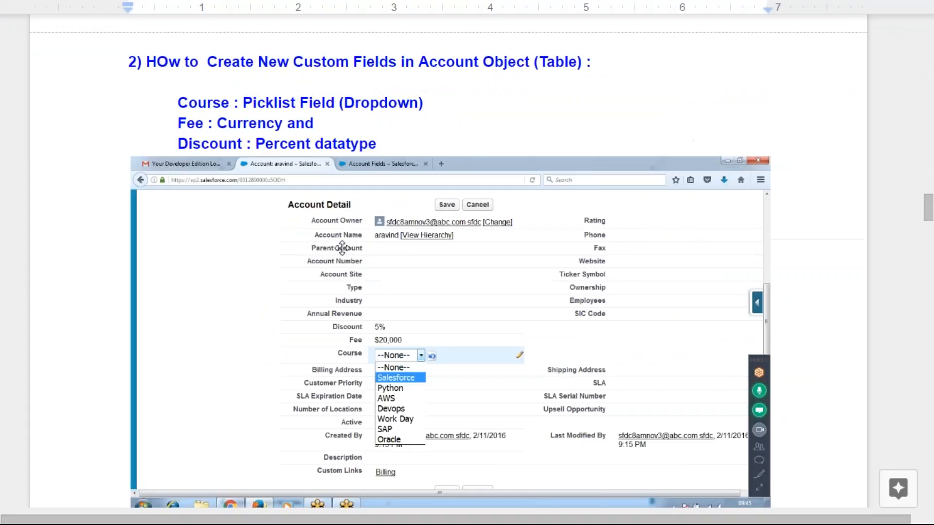
{"action": "scroll", "coordinate": [467, 263], "scroll_direction": "down", "scroll_amount": 5}
{"action": "scroll", "coordinate": [338, 252], "scroll_direction": "down", "scroll_amount": 5}
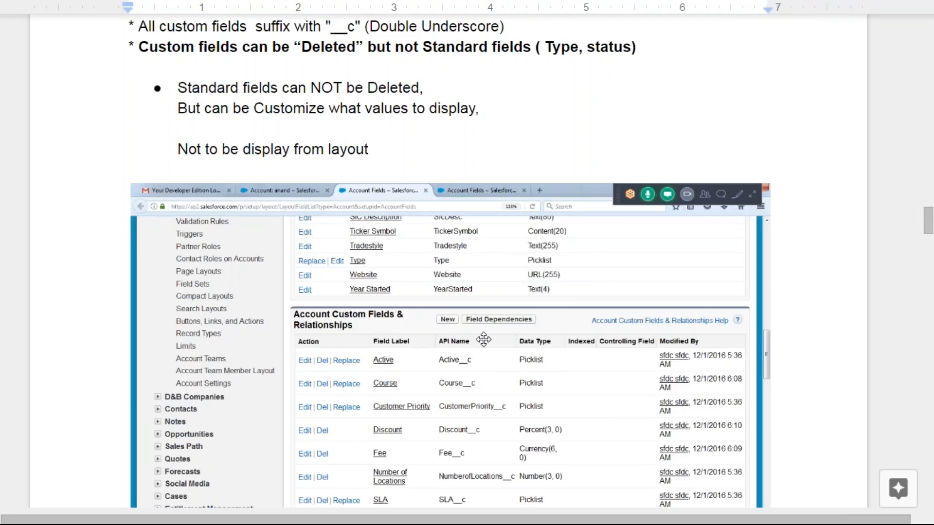
Outdent the 'Label:course' line in the Account Tab notes
{"action": "scroll", "coordinate": [475, 348], "scroll_direction": "down", "scroll_amount": 3}
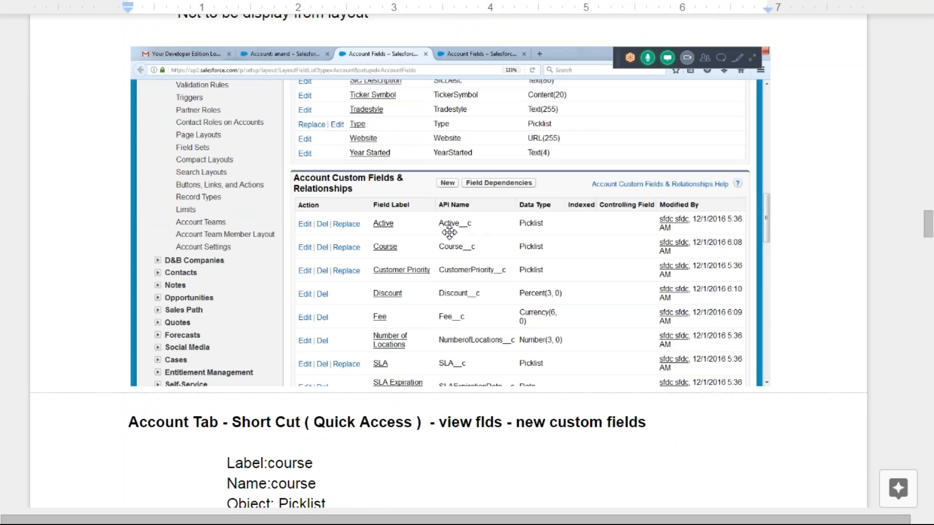
{"action": "scroll", "coordinate": [513, 359], "scroll_direction": "down", "scroll_amount": 10}
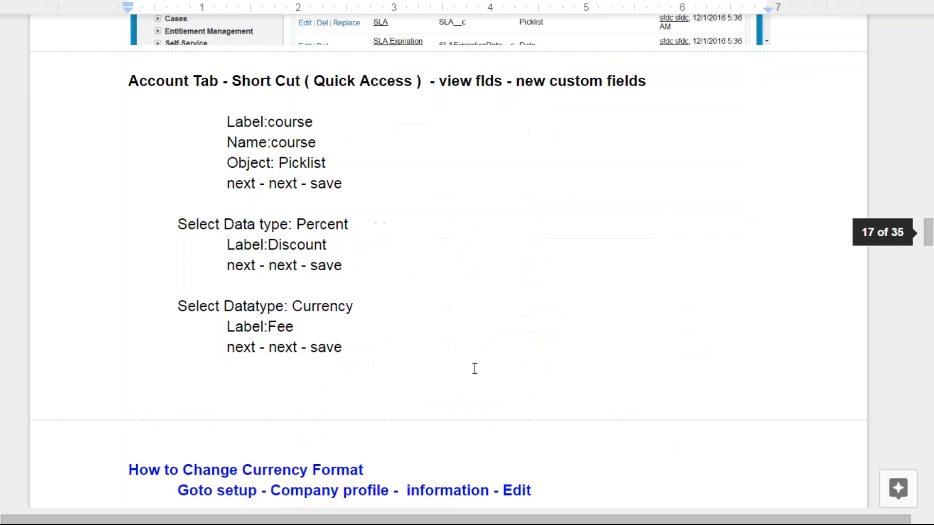
{"action": "scroll", "coordinate": [471, 377], "scroll_direction": "up", "scroll_amount": 6}
{"action": "scroll", "coordinate": [471, 378], "scroll_direction": "up", "scroll_amount": 2}
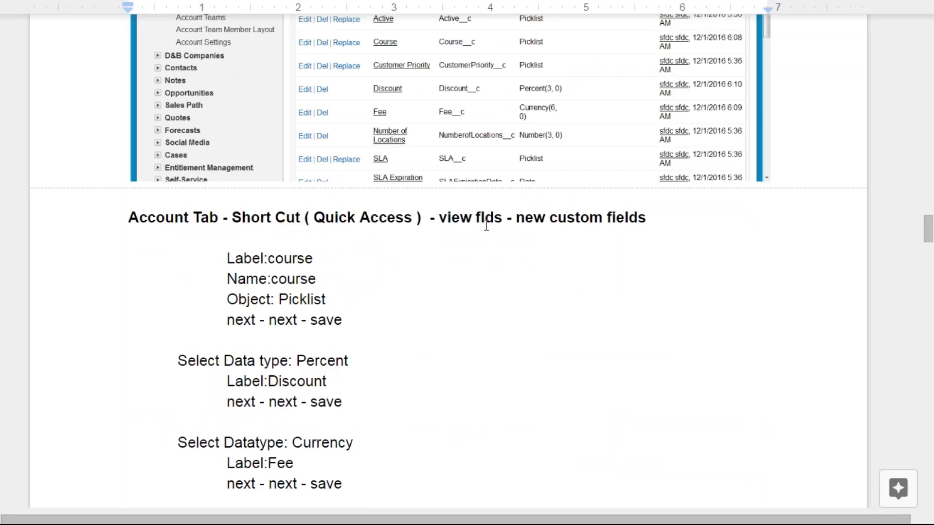
{"action": "left_click", "coordinate": [226, 262]}
{"action": "key", "text": "BackSpace"}
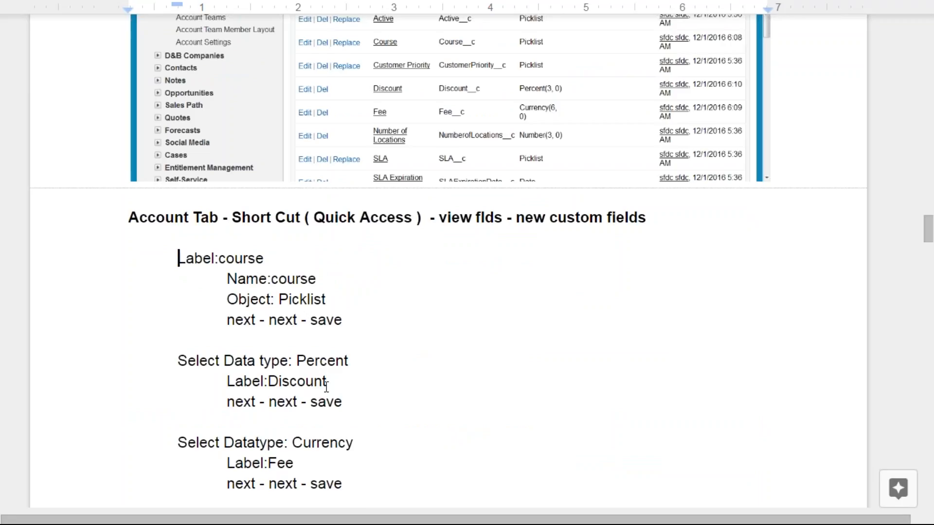
Place the caret on the empty line below the Fee steps
{"action": "scroll", "coordinate": [384, 444], "scroll_direction": "down", "scroll_amount": 3}
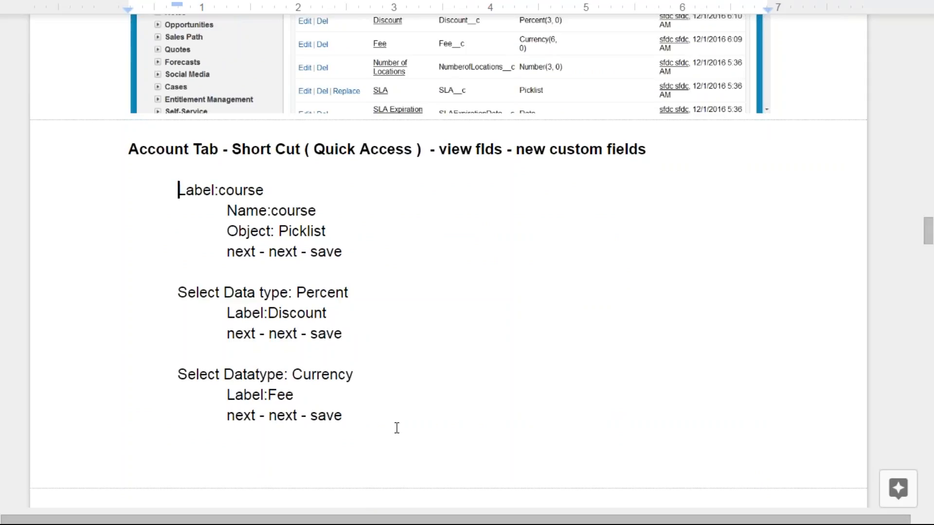
{"action": "scroll", "coordinate": [397, 428], "scroll_direction": "down", "scroll_amount": 10}
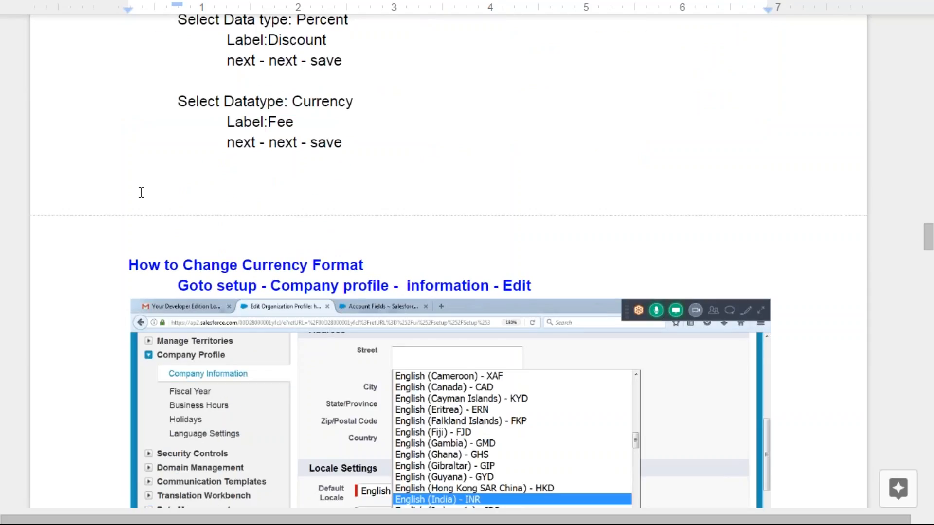
{"action": "left_click", "coordinate": [137, 183]}
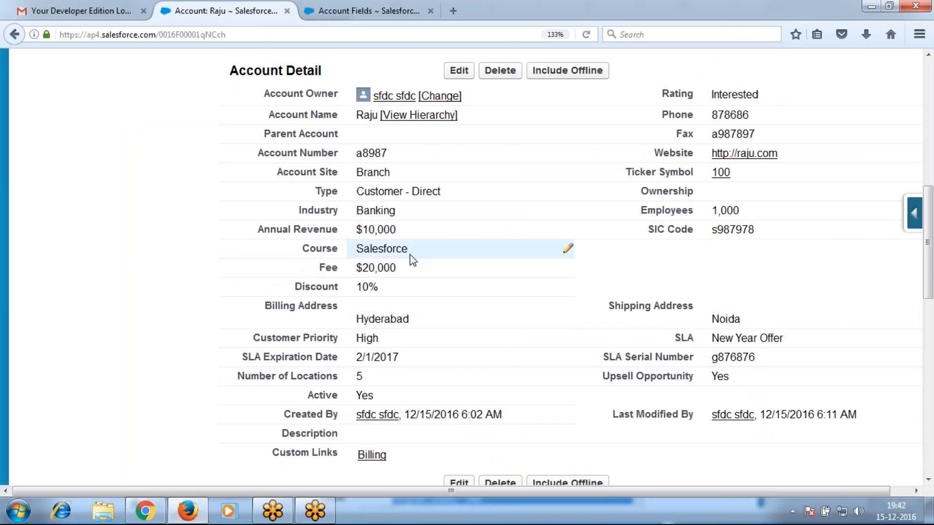
Check the Course picklist inline on the account record, leaving it unchanged
{"action": "double_click", "coordinate": [411, 254]}
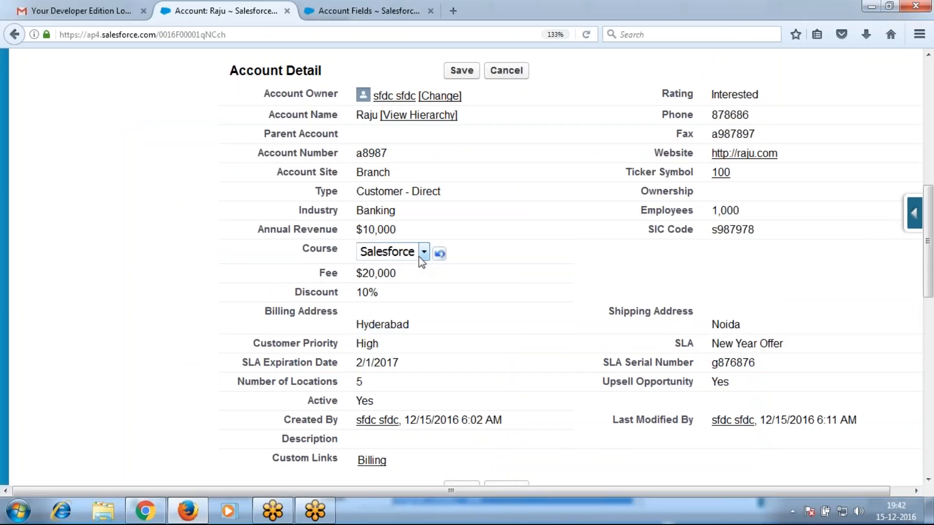
{"action": "left_click", "coordinate": [422, 253]}
{"action": "left_click", "coordinate": [182, 277]}
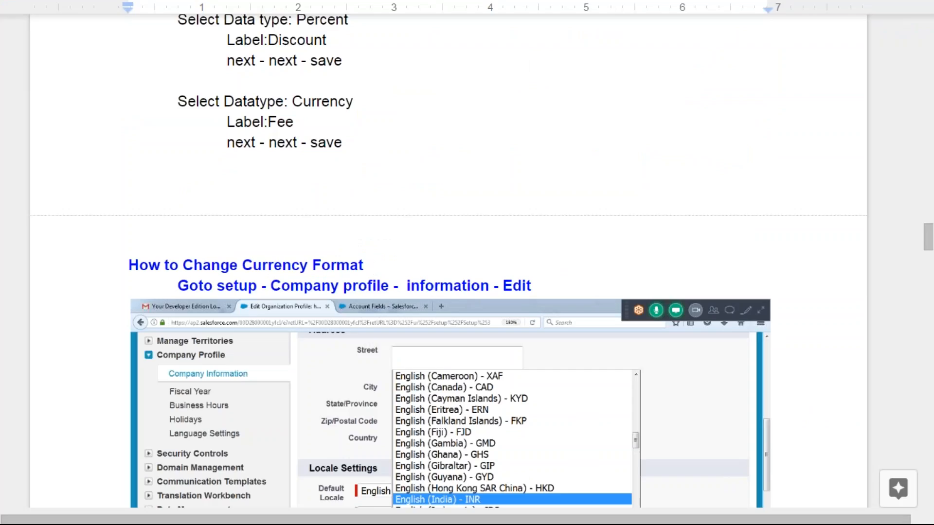
Paste an account-detail screenshot into the notes, then return to the account record's top
{"action": "key", "text": "ctrl+v"}
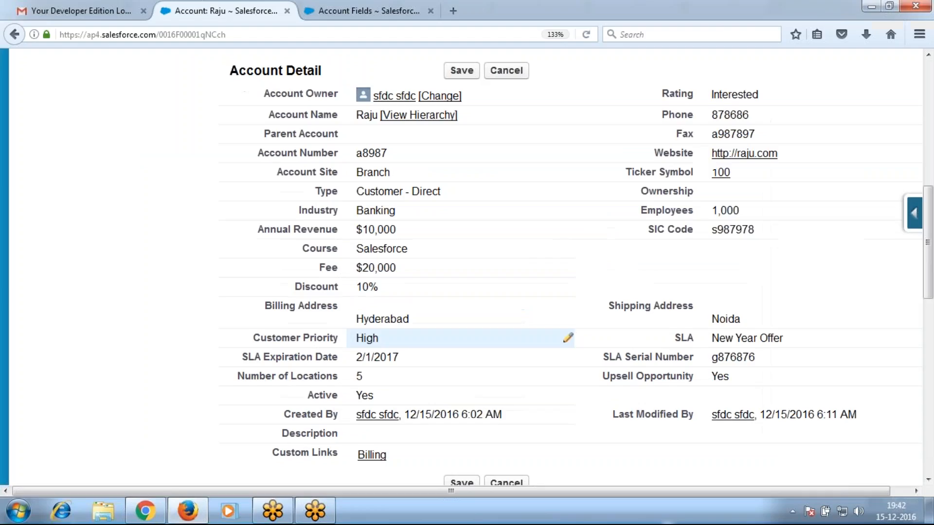
{"action": "key", "text": "alt+Tab"}
{"action": "key", "text": "alt+Tab"}
{"action": "scroll", "coordinate": [447, 262], "scroll_direction": "down", "scroll_amount": 10}
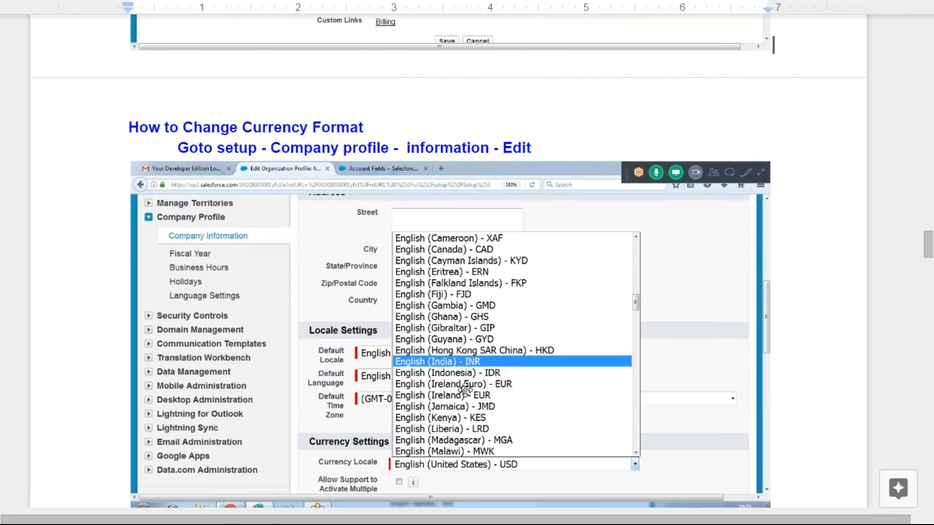
{"action": "key", "text": "alt+Tab"}
{"action": "scroll", "coordinate": [441, 335], "scroll_direction": "up", "scroll_amount": 10}
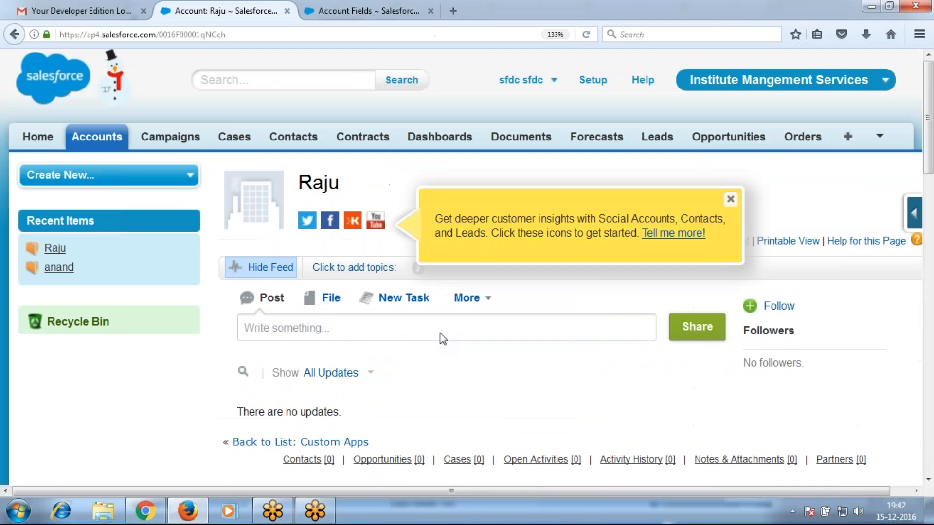
Open the Company Information page under Setup's Company Profile
{"action": "left_click", "coordinate": [596, 86]}
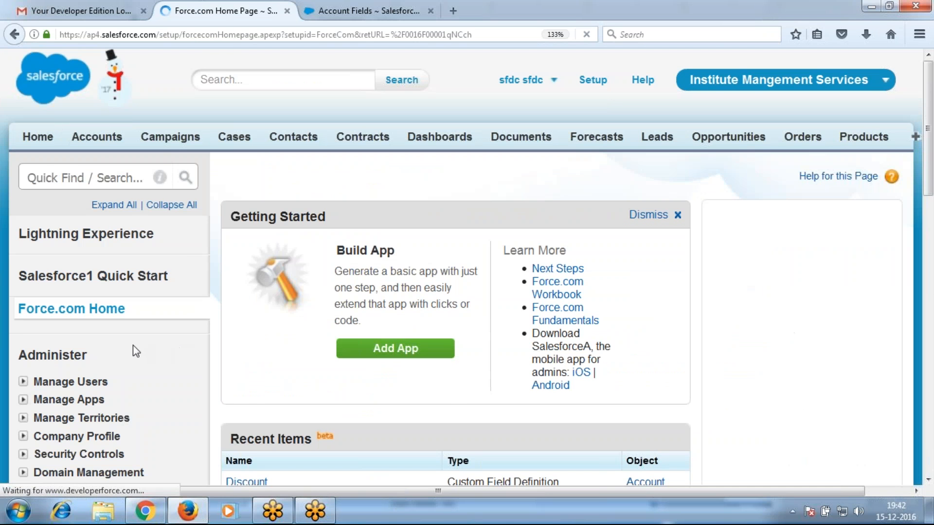
{"action": "scroll", "coordinate": [133, 346], "scroll_direction": "down", "scroll_amount": 4}
{"action": "left_click", "coordinate": [24, 248]}
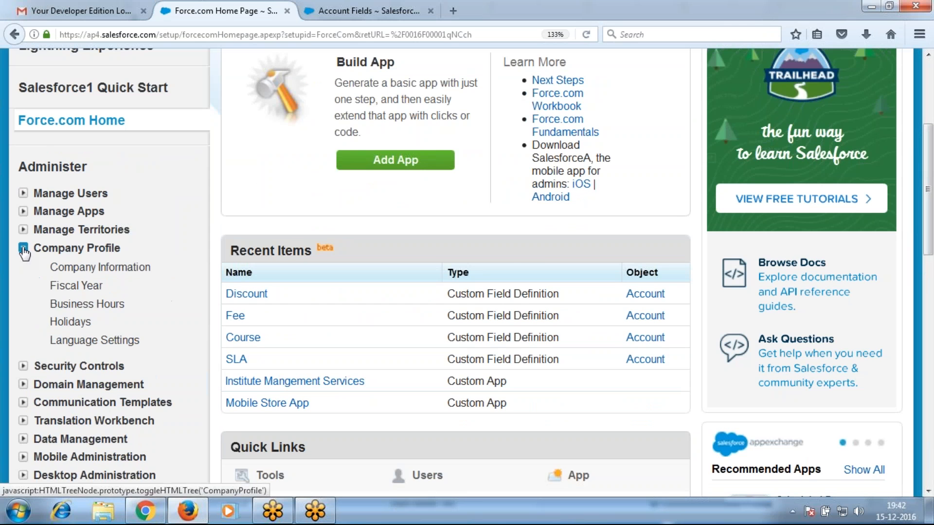
{"action": "left_click", "coordinate": [86, 269]}
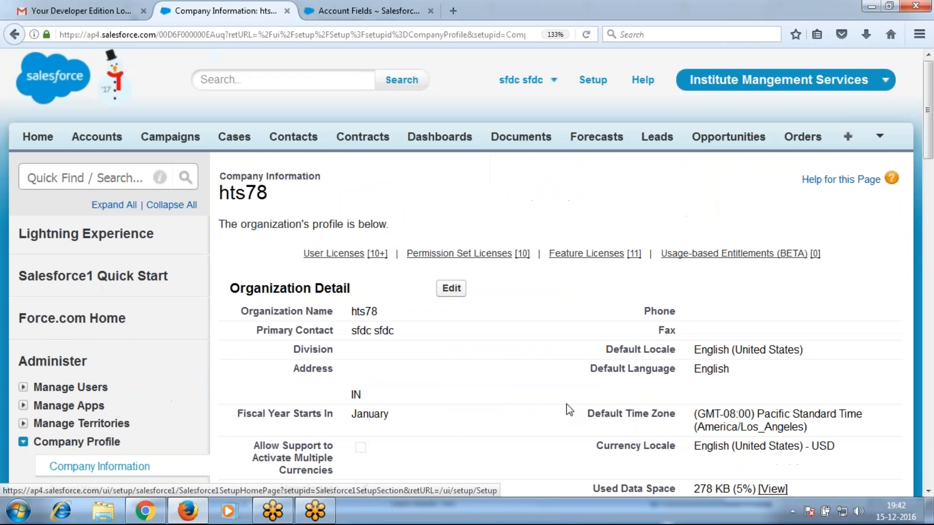
Set the Currency Locale to English (India) - INR and save, confirming the change
{"action": "left_click", "coordinate": [451, 288]}
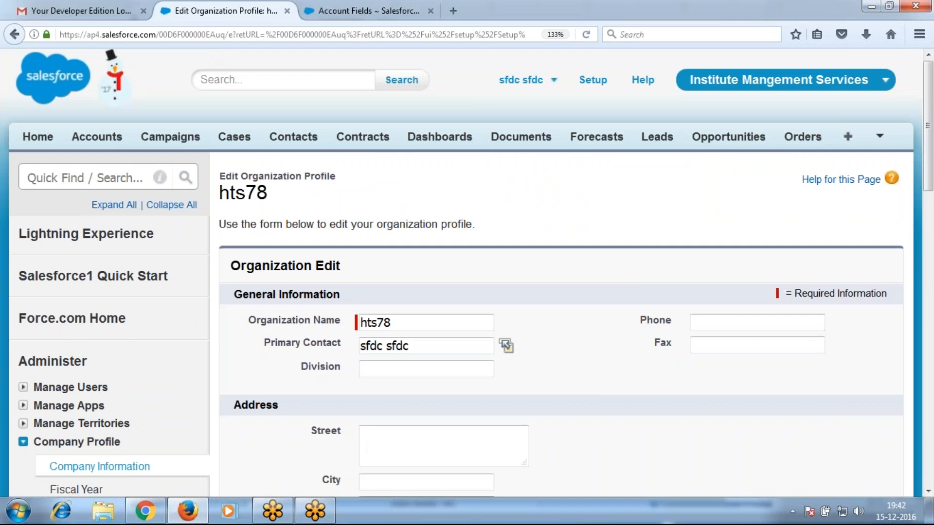
{"action": "scroll", "coordinate": [592, 387], "scroll_direction": "down", "scroll_amount": 10}
{"action": "left_click", "coordinate": [519, 258]}
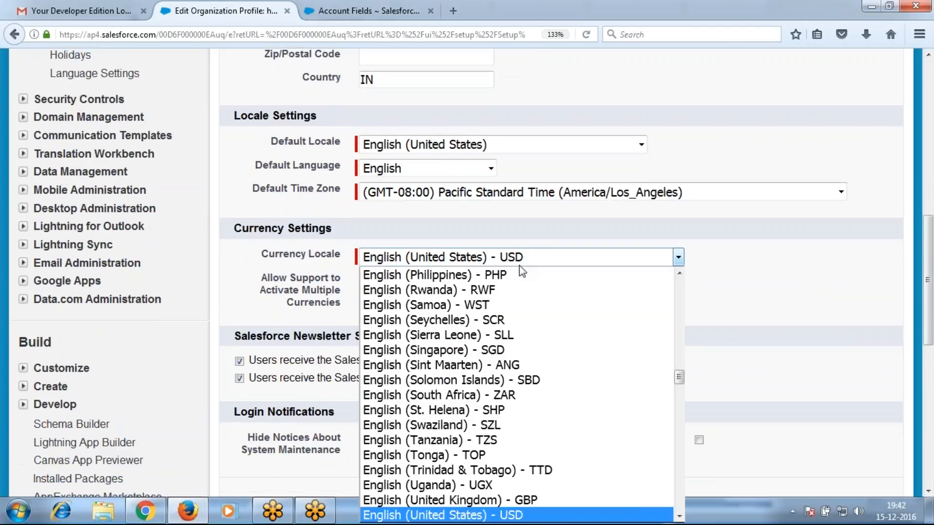
{"action": "scroll", "coordinate": [469, 395], "scroll_direction": "up", "scroll_amount": 9}
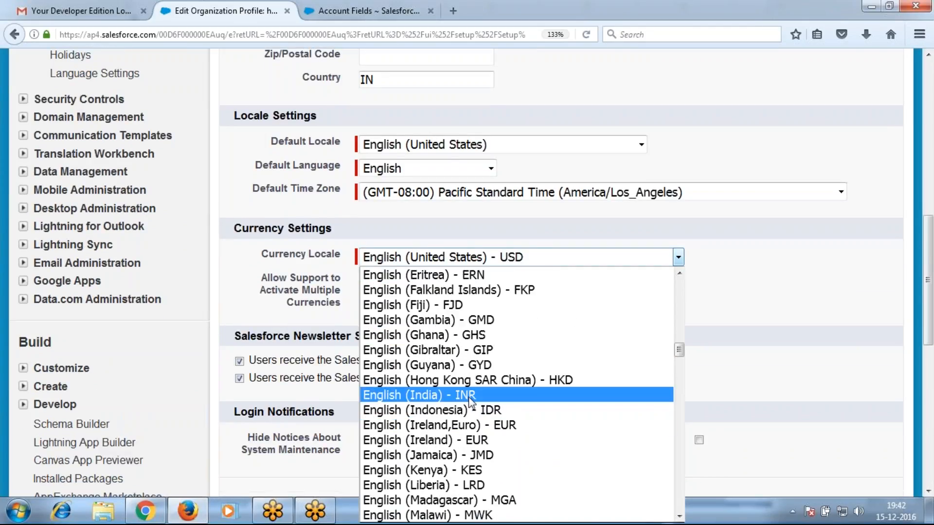
{"action": "left_click", "coordinate": [470, 395]}
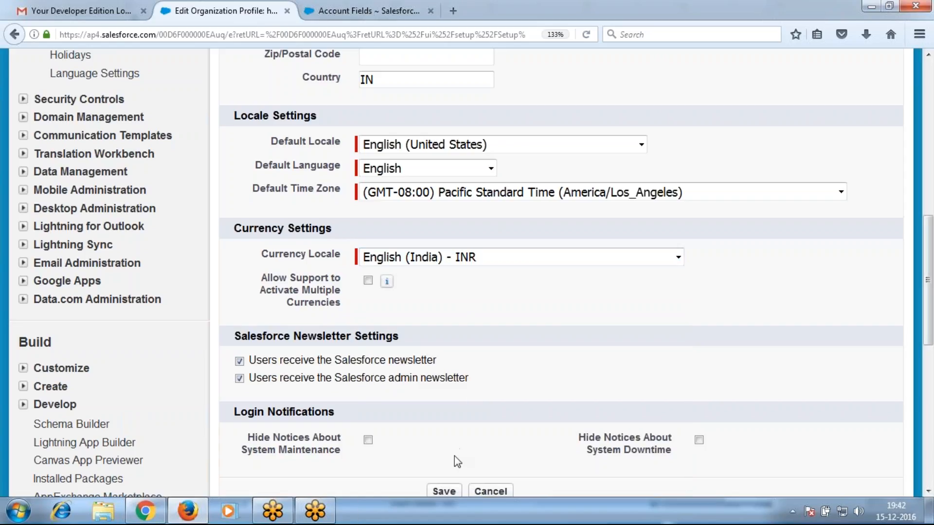
{"action": "left_click", "coordinate": [442, 490]}
{"action": "left_click", "coordinate": [642, 249]}
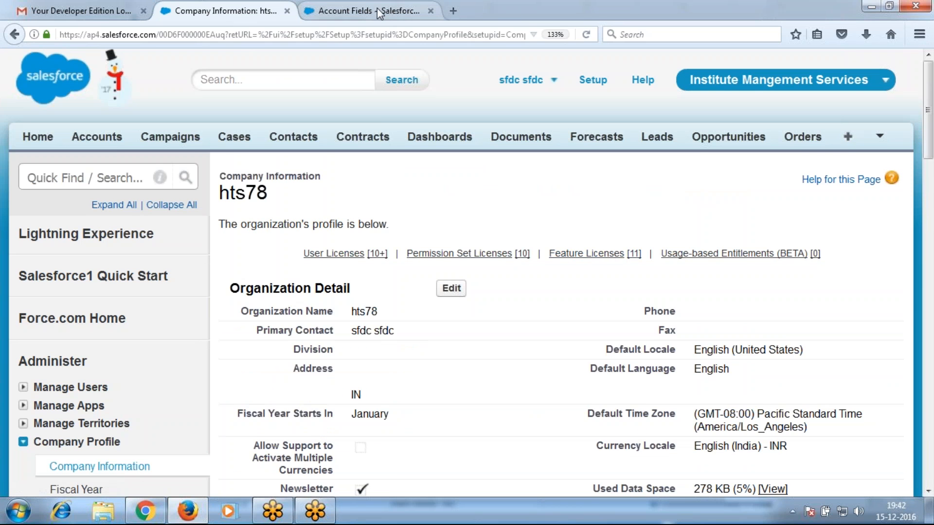
Go to the Accounts home page
{"action": "left_click", "coordinate": [378, 9]}
{"action": "left_click", "coordinate": [230, 15]}
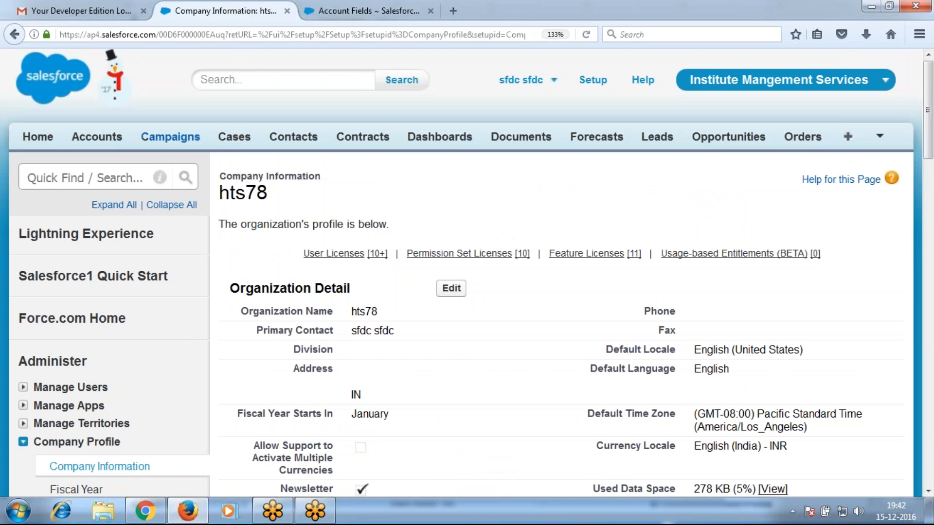
{"action": "left_click", "coordinate": [97, 137]}
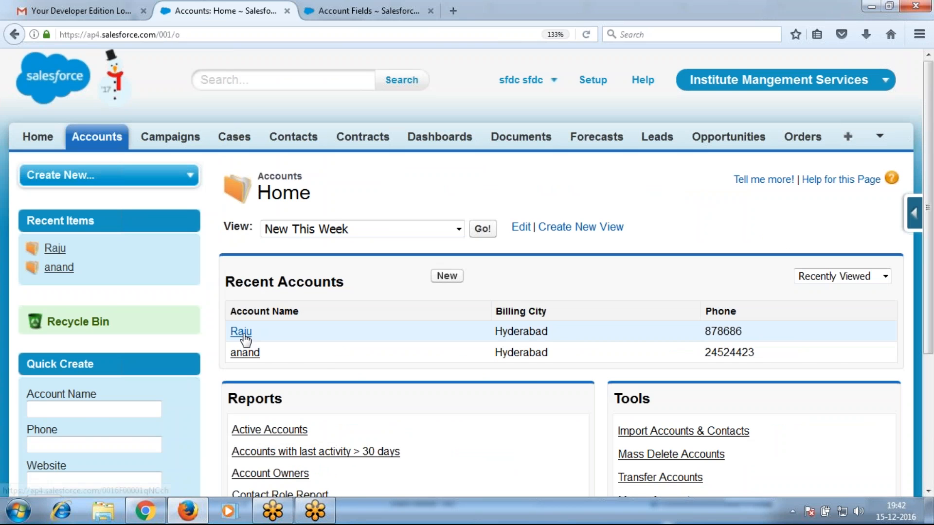
Open the first recent account and review its Account Detail, with Fee now shown as Rs.20,000
{"action": "left_click", "coordinate": [241, 332]}
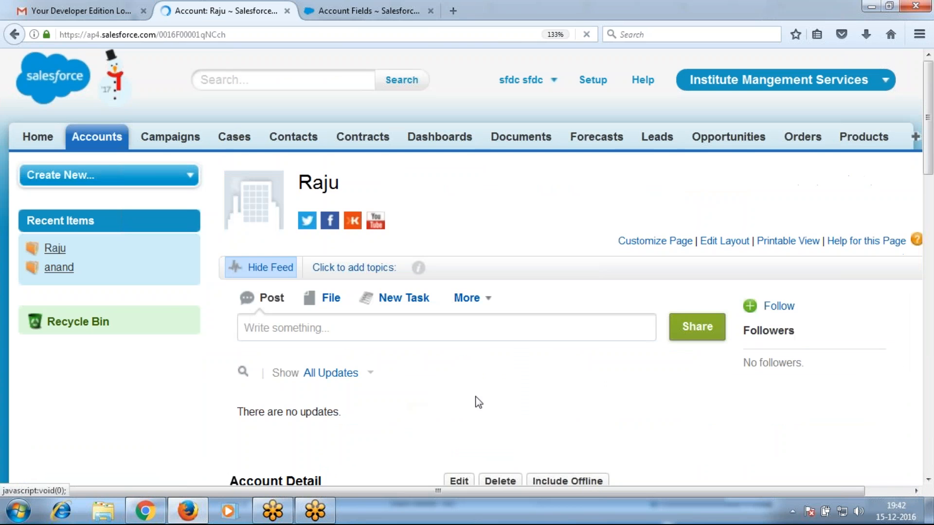
{"action": "scroll", "coordinate": [475, 400], "scroll_direction": "down", "scroll_amount": 2}
{"action": "scroll", "coordinate": [384, 416], "scroll_direction": "down", "scroll_amount": 8}
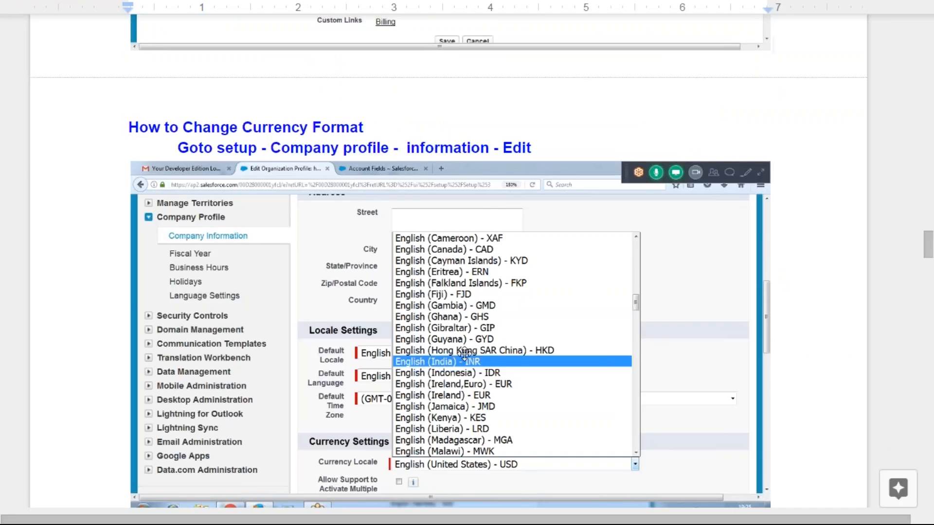
Edit the user's first name under My Settings > Personal Information and save it
{"action": "scroll", "coordinate": [448, 360], "scroll_direction": "down", "scroll_amount": 8}
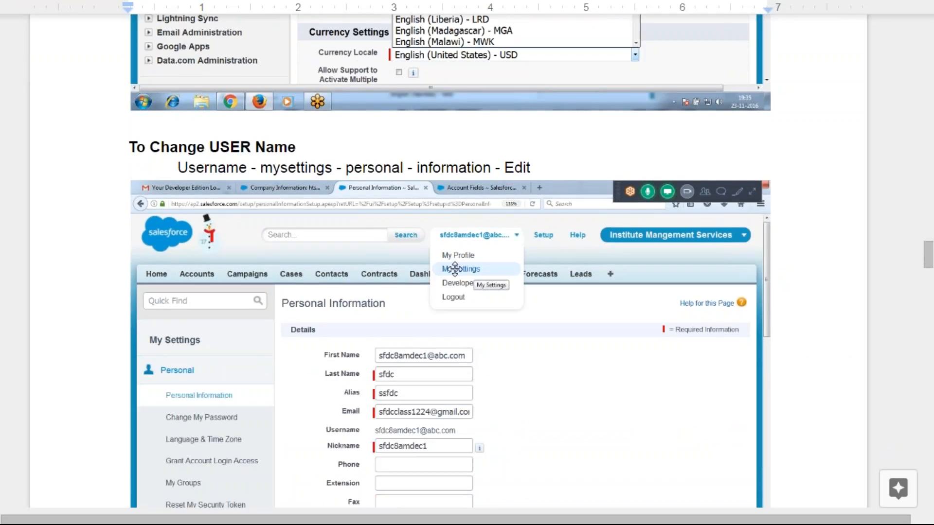
{"action": "key", "text": "alt+Tab"}
{"action": "scroll", "coordinate": [562, 215], "scroll_direction": "up", "scroll_amount": 10}
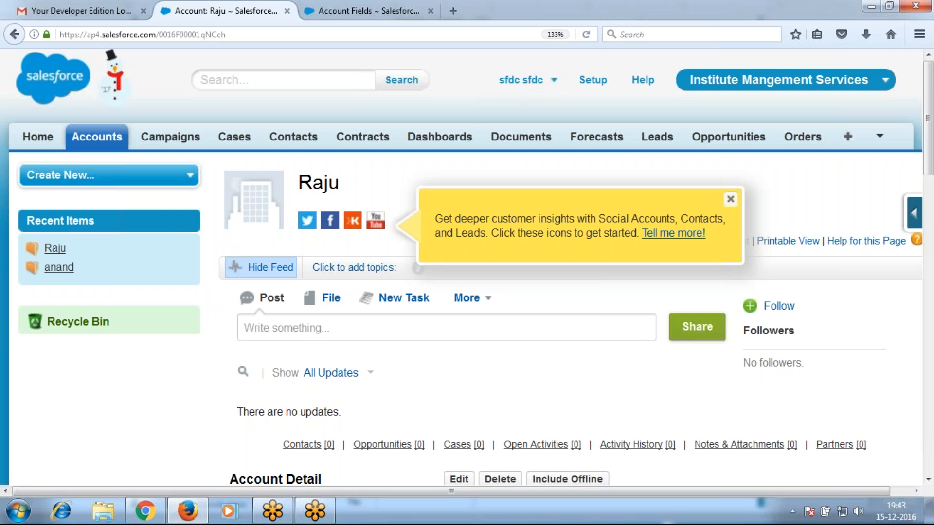
{"action": "left_click", "coordinate": [523, 80]}
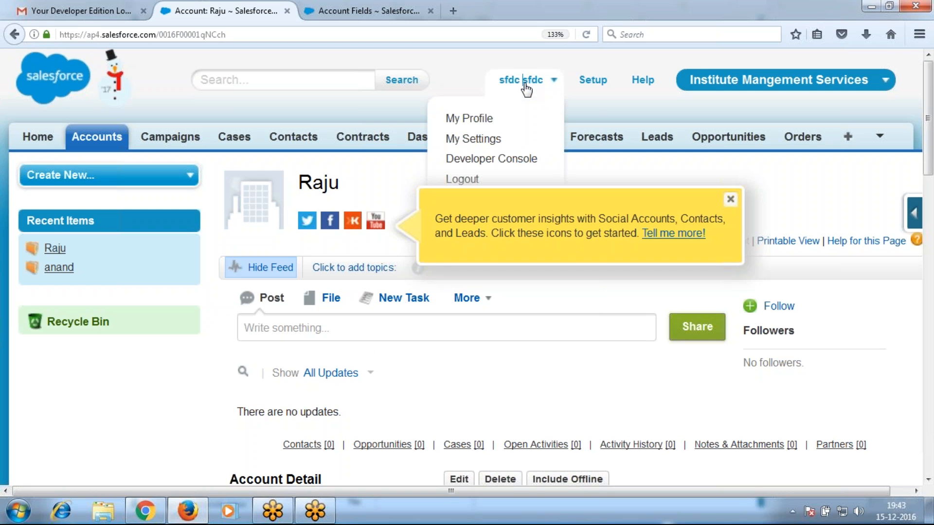
{"action": "left_click", "coordinate": [476, 138]}
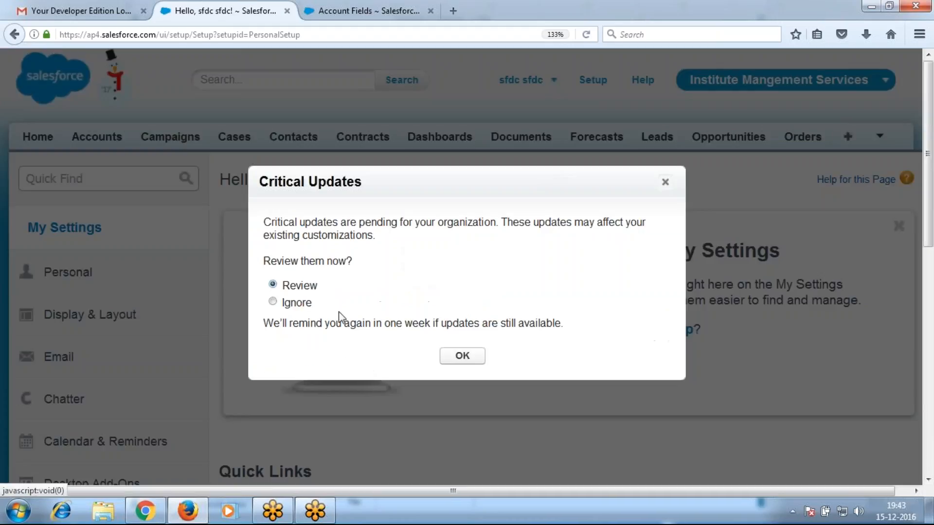
{"action": "key", "text": "Return"}
{"action": "left_click", "coordinate": [68, 273]}
{"action": "left_click", "coordinate": [112, 317]}
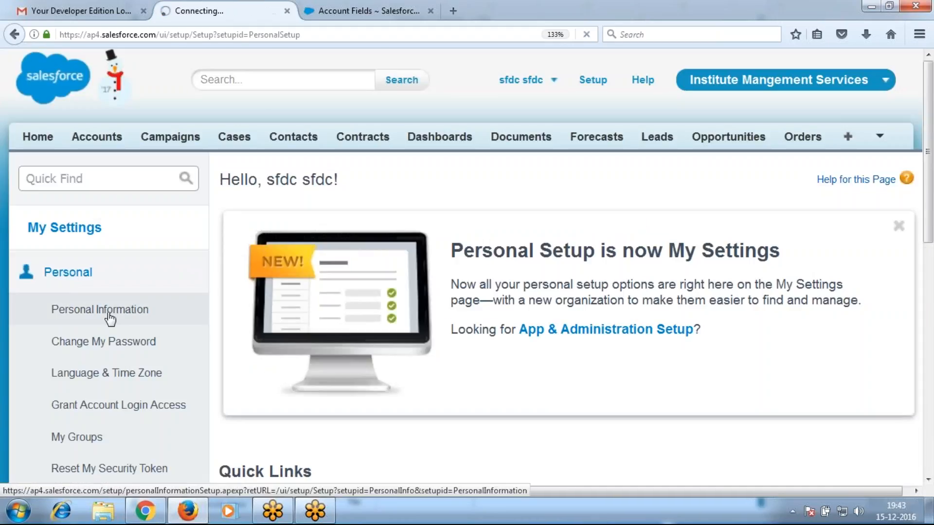
{"action": "left_click", "coordinate": [406, 260]}
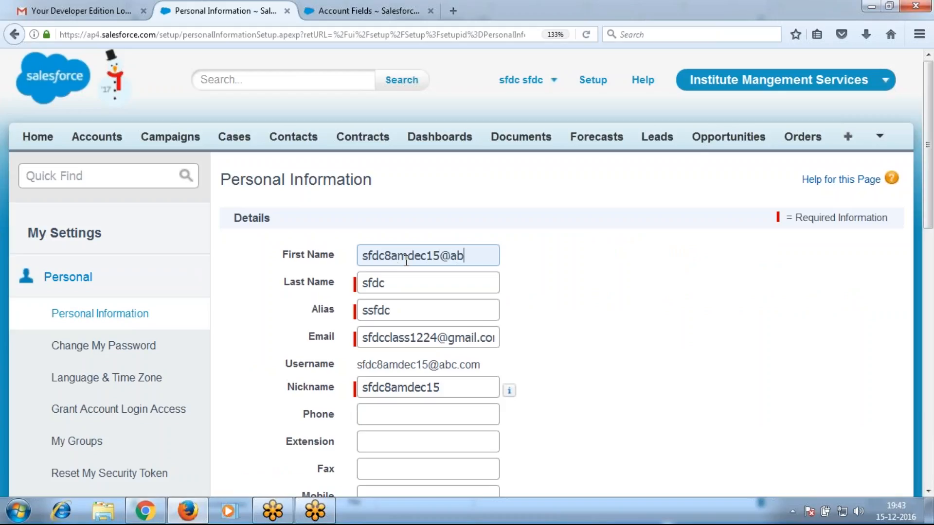
{"action": "key", "text": "Return"}
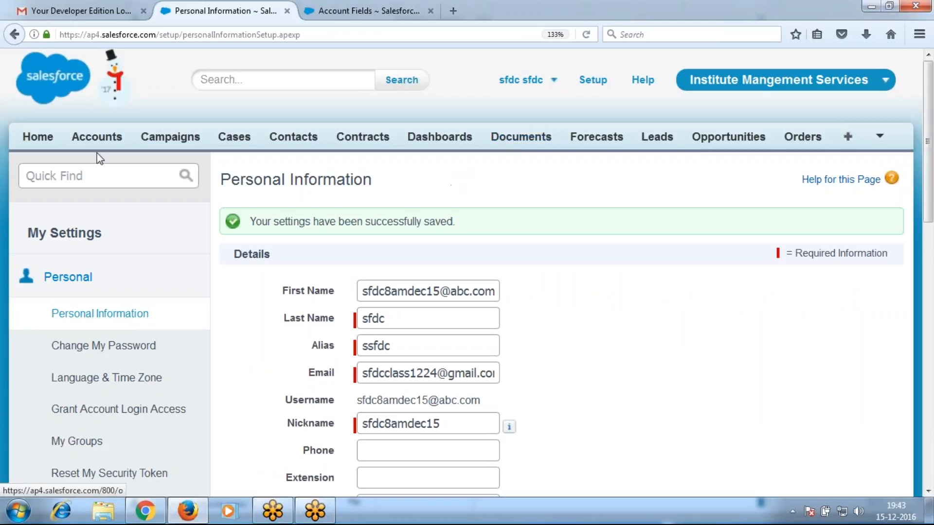
Return to the Accounts home page and check the new name in the user menu
{"action": "left_click", "coordinate": [103, 140]}
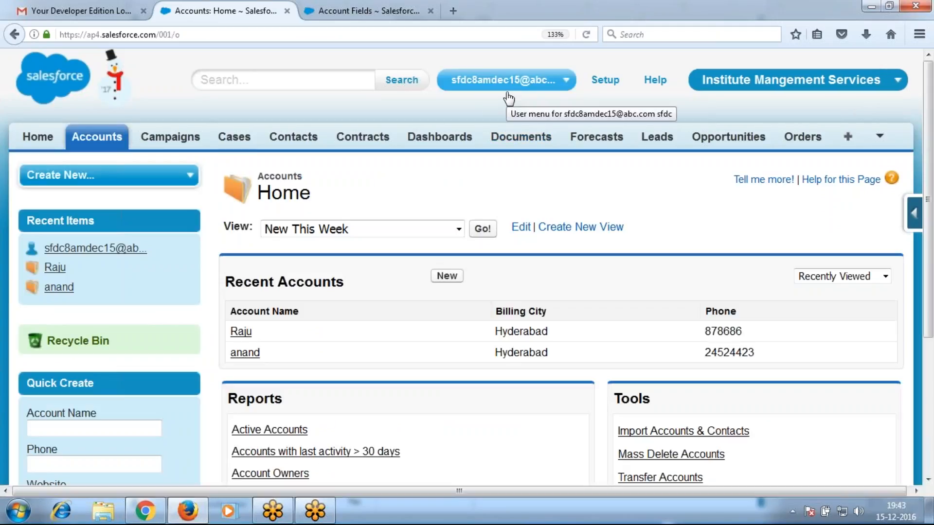
{"action": "left_click", "coordinate": [504, 80]}
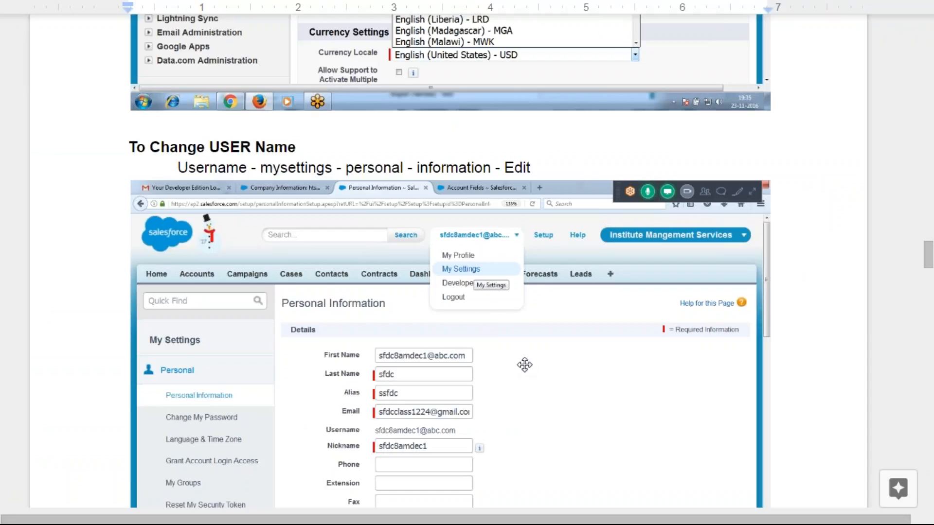
{"action": "scroll", "coordinate": [526, 365], "scroll_direction": "down", "scroll_amount": 8}
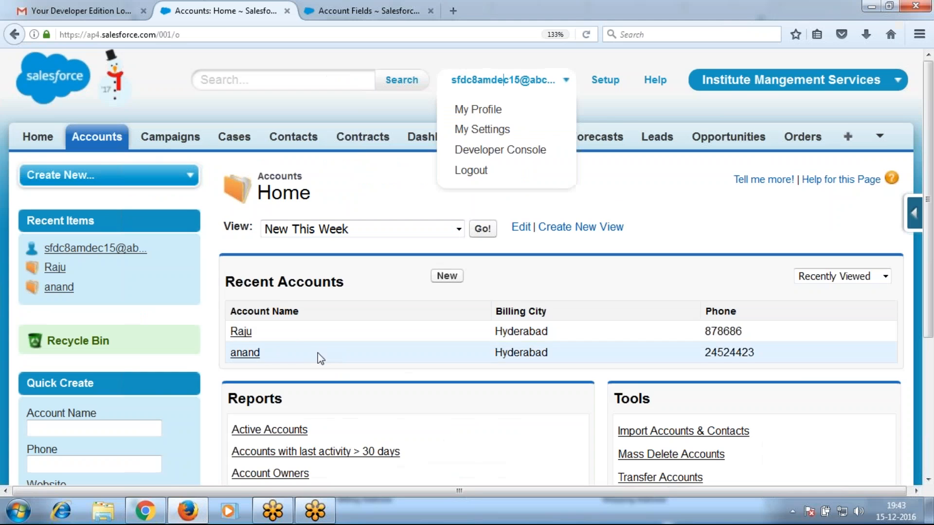
Open the first recent account and start inline-editing its Course value in Account Detail
{"action": "left_click", "coordinate": [241, 334]}
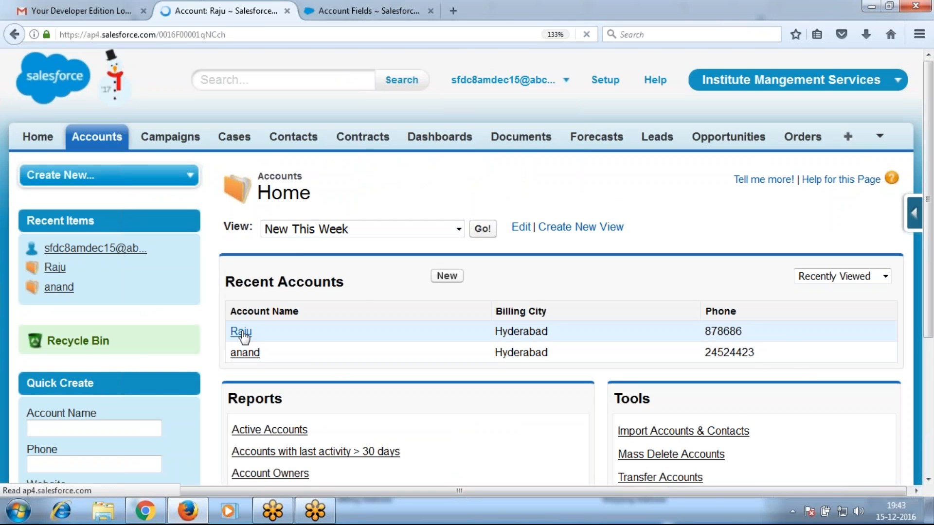
{"action": "scroll", "coordinate": [394, 413], "scroll_direction": "down", "scroll_amount": 5}
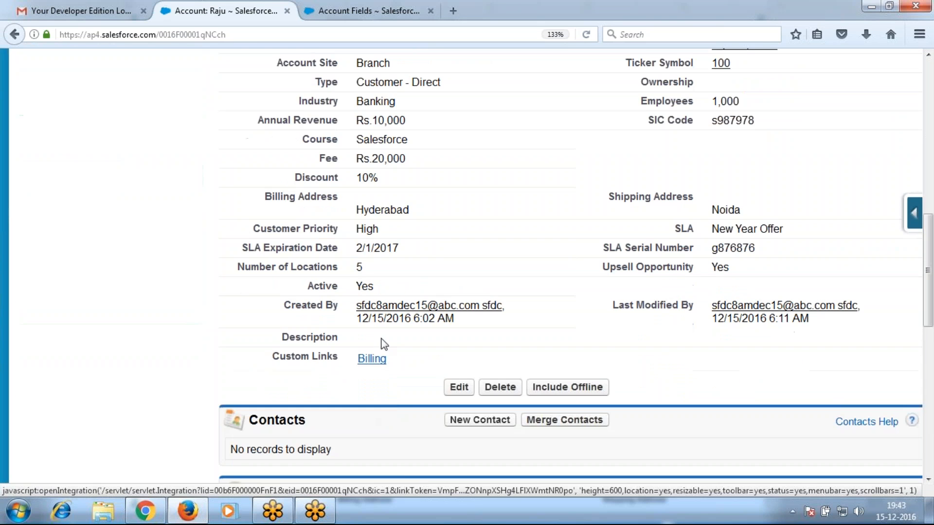
{"action": "double_click", "coordinate": [416, 142]}
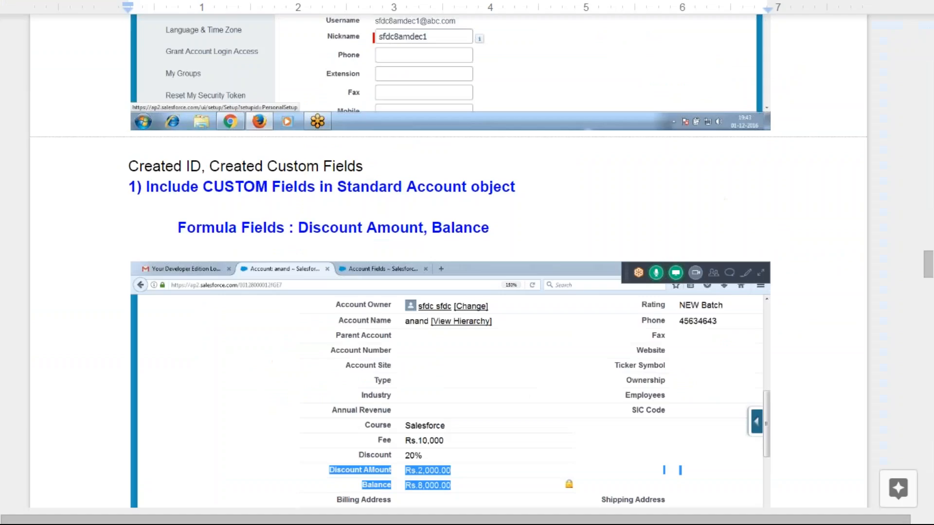
Scroll the class notes to the 'Formula Fields : Discount Amount, Balance' section
{"action": "scroll", "coordinate": [345, 317], "scroll_direction": "down", "scroll_amount": 4}
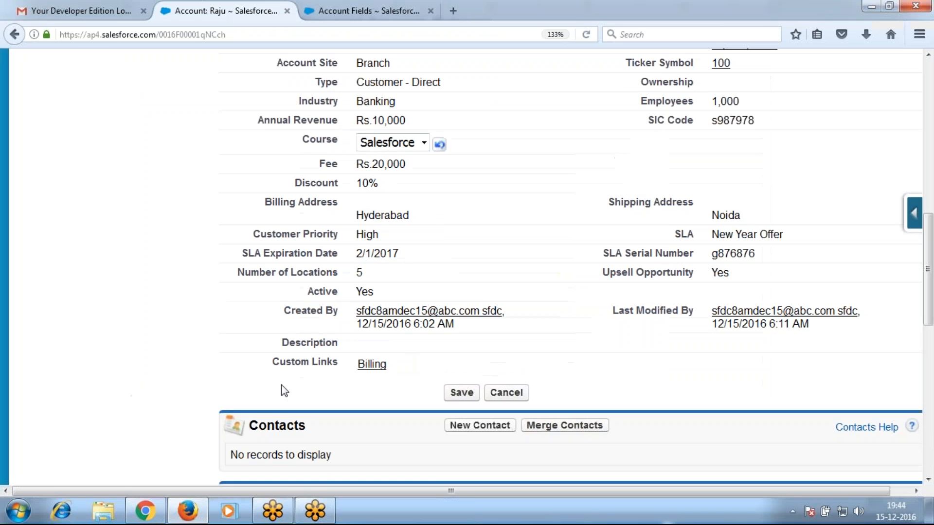
{"action": "scroll", "coordinate": [514, 344], "scroll_direction": "up", "scroll_amount": 12}
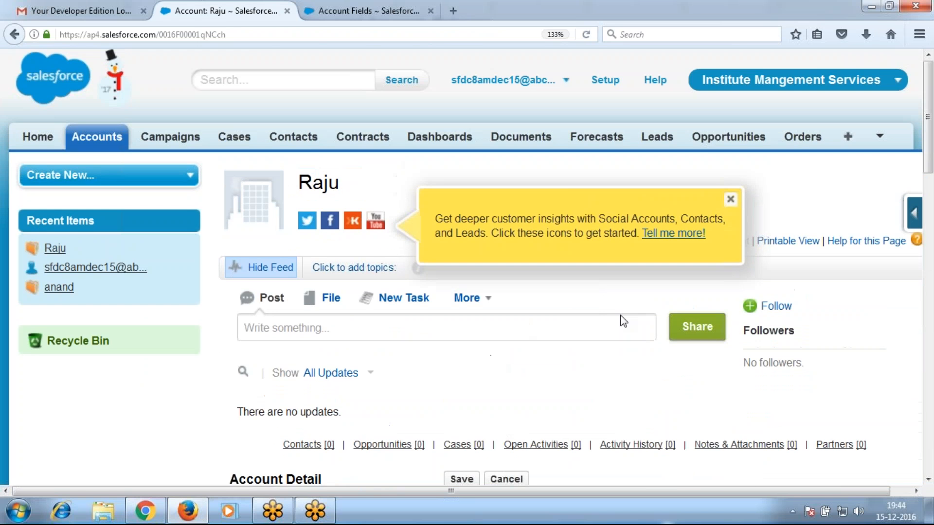
From Account Custom Fields & Relationships, start a new Account custom field
{"action": "mouse_move", "coordinate": [903, 214]}
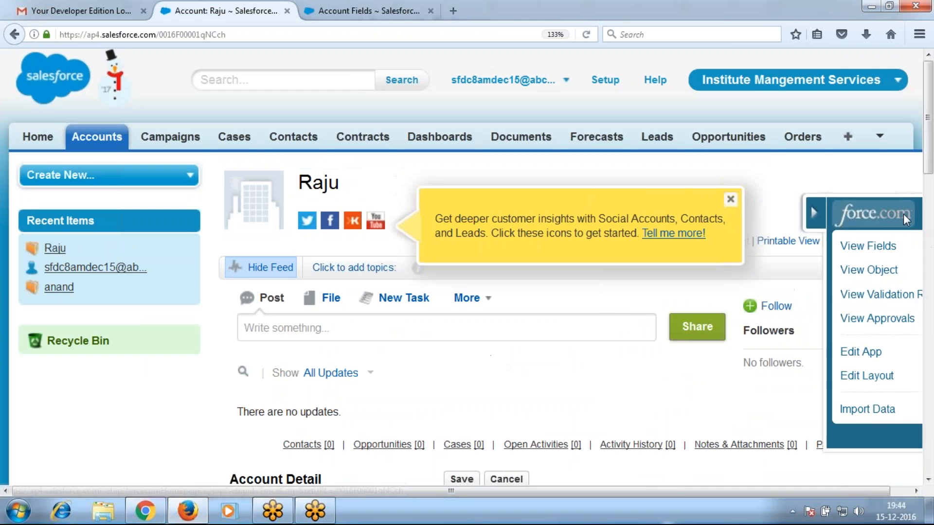
{"action": "left_click", "coordinate": [782, 243]}
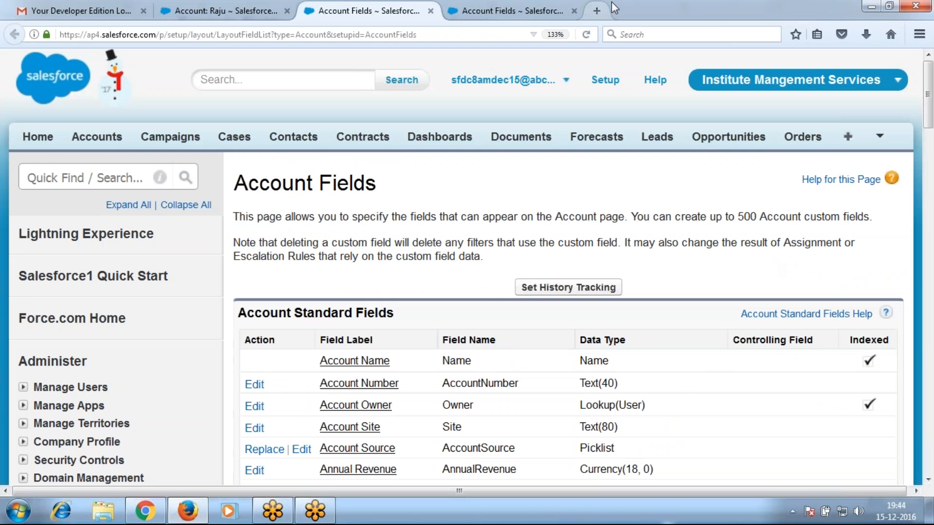
{"action": "left_click", "coordinate": [574, 11]}
{"action": "scroll", "coordinate": [512, 269], "scroll_direction": "down", "scroll_amount": 15}
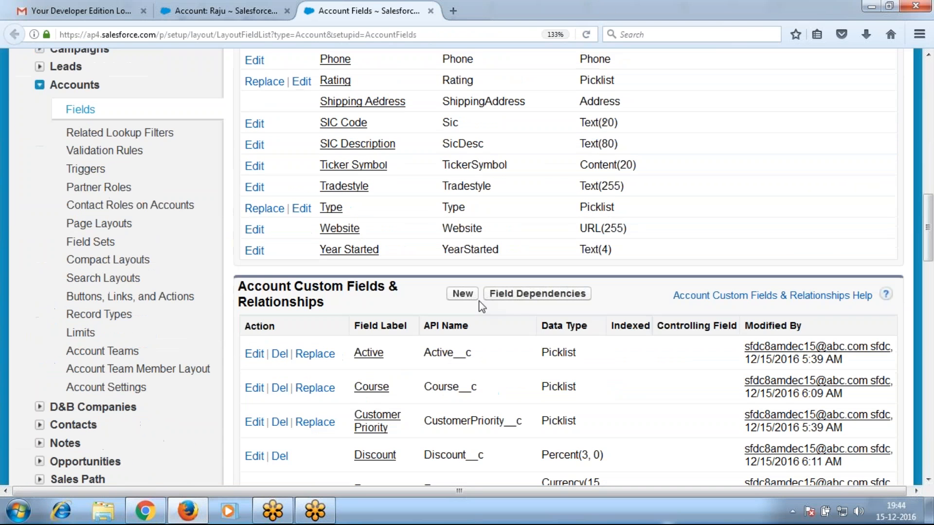
{"action": "left_click", "coordinate": [463, 295]}
{"action": "scroll", "coordinate": [402, 327], "scroll_direction": "down", "scroll_amount": 3}
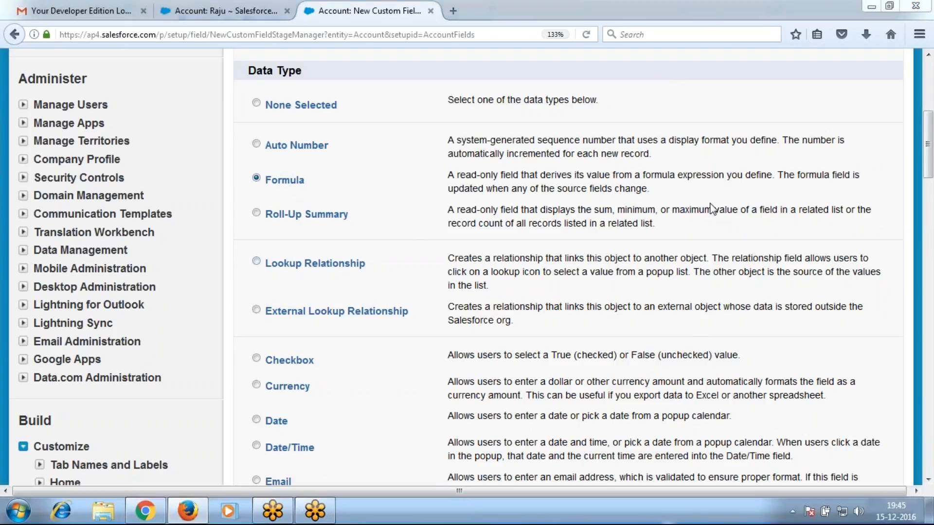
Create a Formula field labelled Discount Amount (name Discount_Amount) returning Currency
{"action": "scroll", "coordinate": [933, 154], "scroll_direction": "down", "scroll_amount": 10}
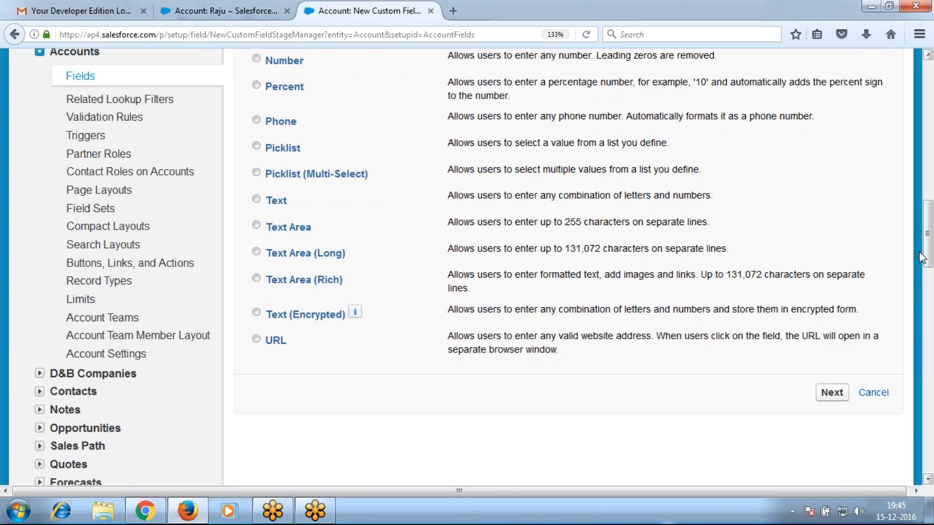
{"action": "left_click", "coordinate": [836, 403]}
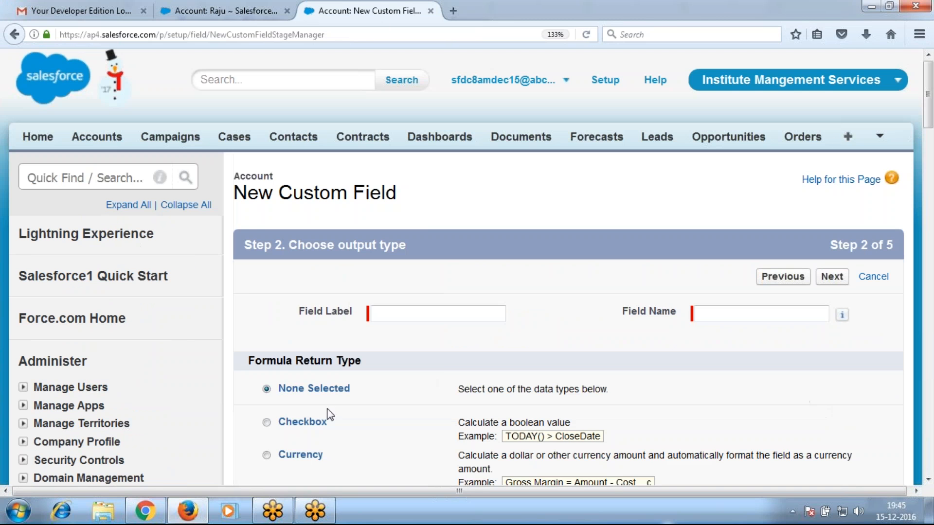
{"action": "left_click", "coordinate": [399, 311]}
{"action": "type", "text": "Discount Amount"}
{"action": "key", "text": "Tab"}
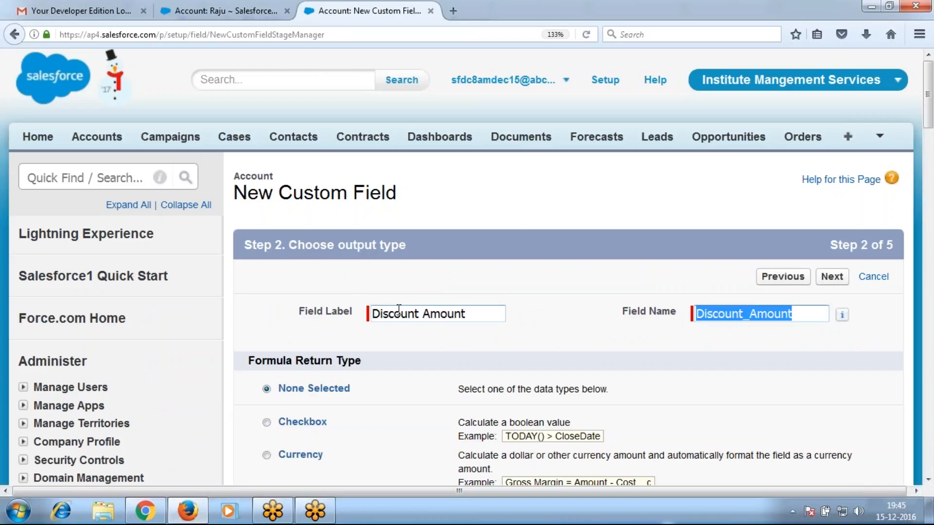
{"action": "scroll", "coordinate": [457, 406], "scroll_direction": "down", "scroll_amount": 3}
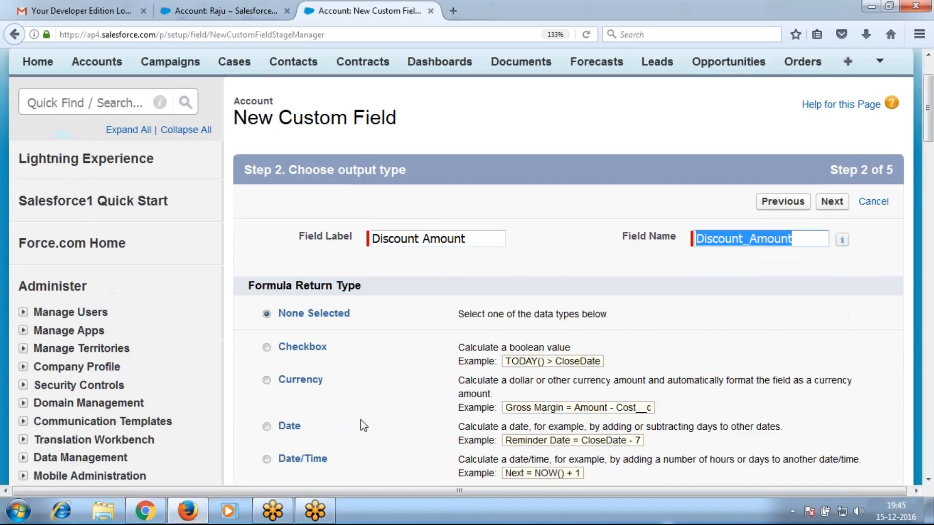
{"action": "left_click", "coordinate": [312, 363]}
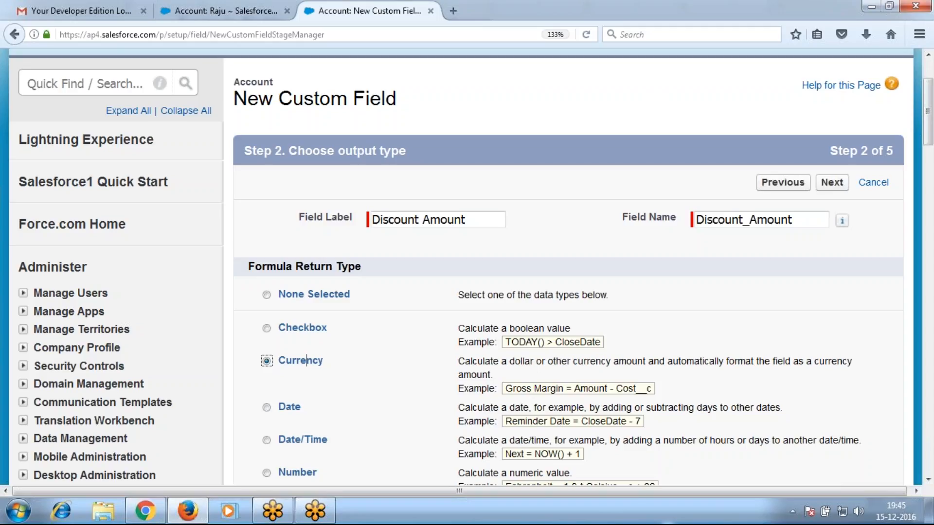
{"action": "left_click", "coordinate": [832, 185]}
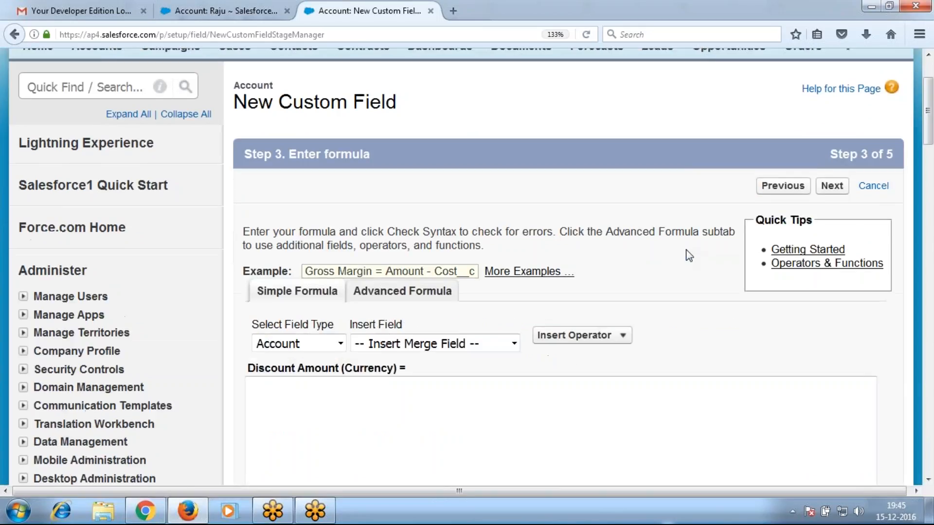
Build the formula Fee__c * Discount__c from the Fee field, Multiply operator and Discount field
{"action": "scroll", "coordinate": [690, 256], "scroll_direction": "down", "scroll_amount": 3}
{"action": "left_click", "coordinate": [414, 247]}
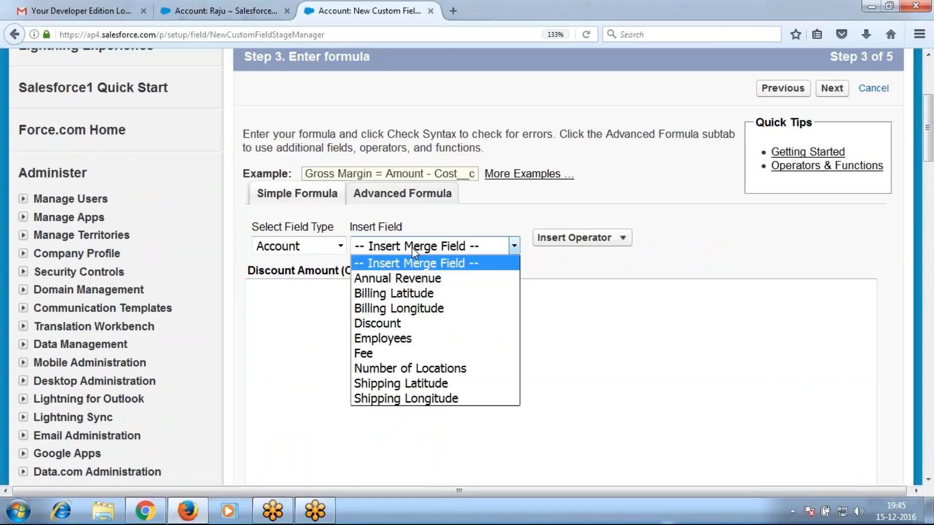
{"action": "left_click", "coordinate": [389, 355]}
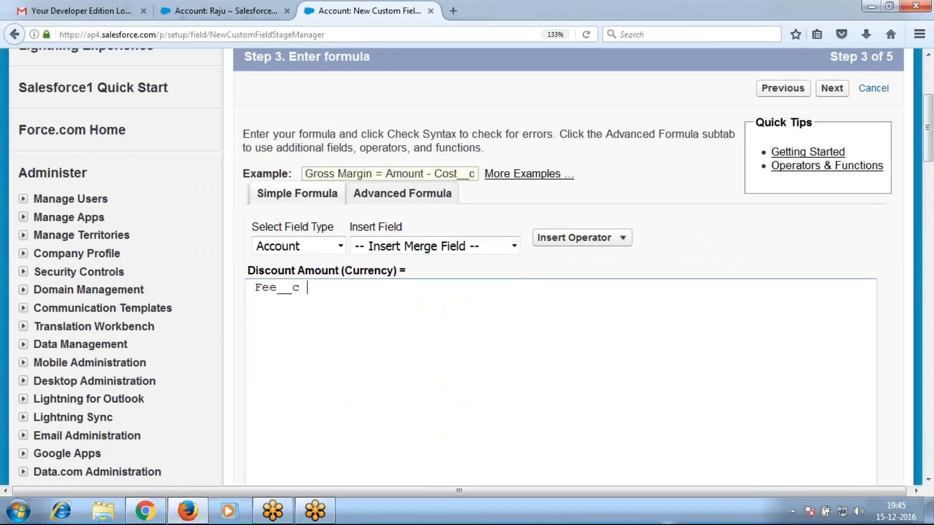
{"action": "left_click", "coordinate": [561, 245]}
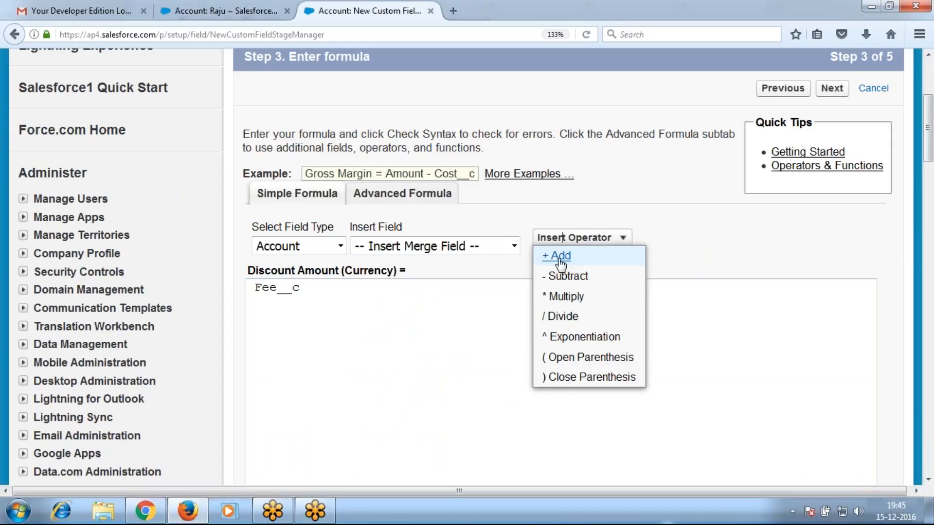
{"action": "left_click", "coordinate": [552, 295]}
{"action": "left_click", "coordinate": [476, 246]}
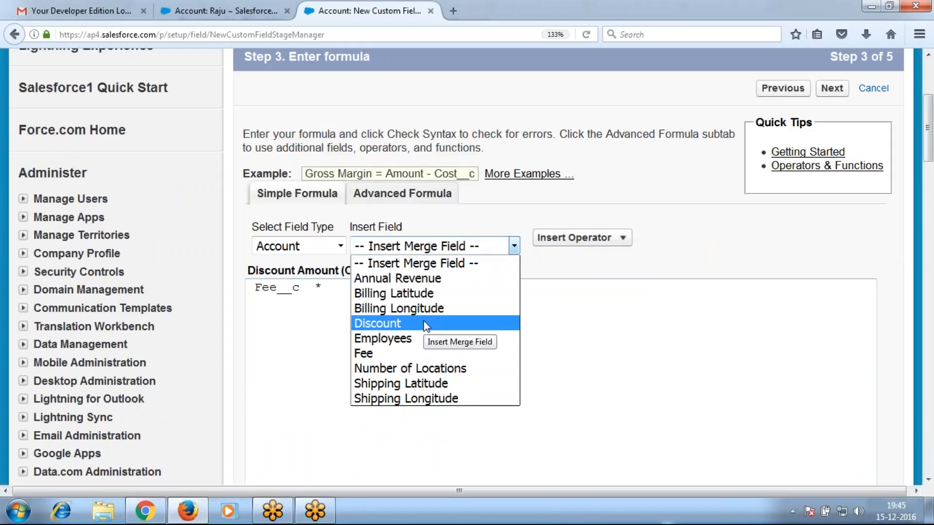
{"action": "left_click", "coordinate": [426, 324]}
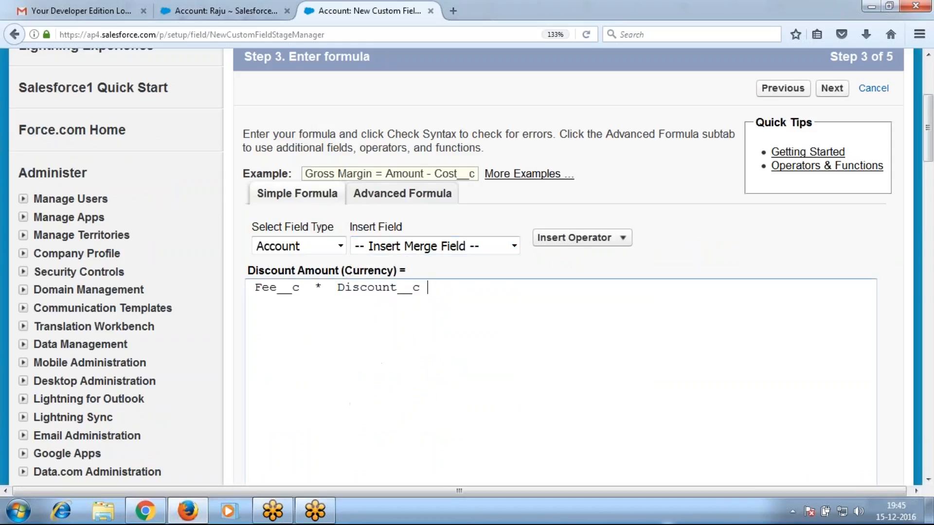
{"action": "left_click", "coordinate": [832, 88]}
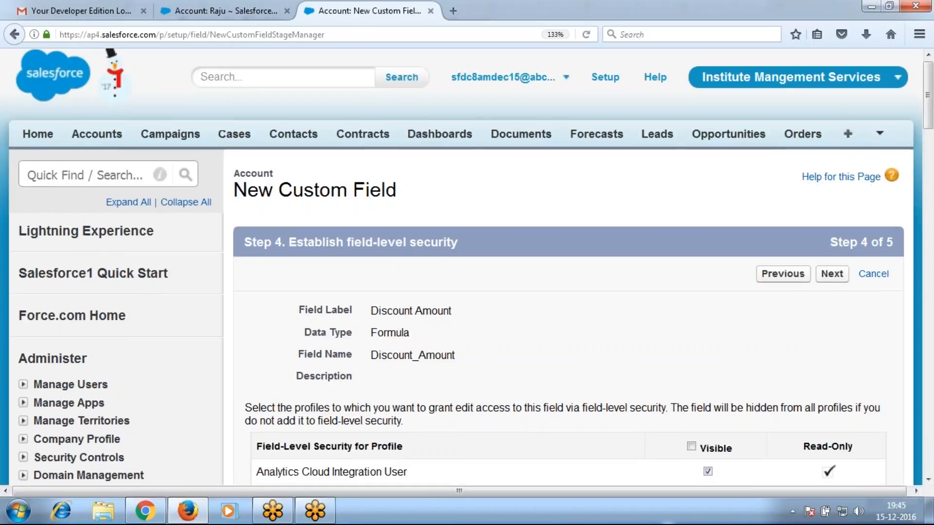
Make Discount Amount visible to every profile
{"action": "scroll", "coordinate": [703, 328], "scroll_direction": "down", "scroll_amount": 3}
{"action": "left_click", "coordinate": [691, 262]}
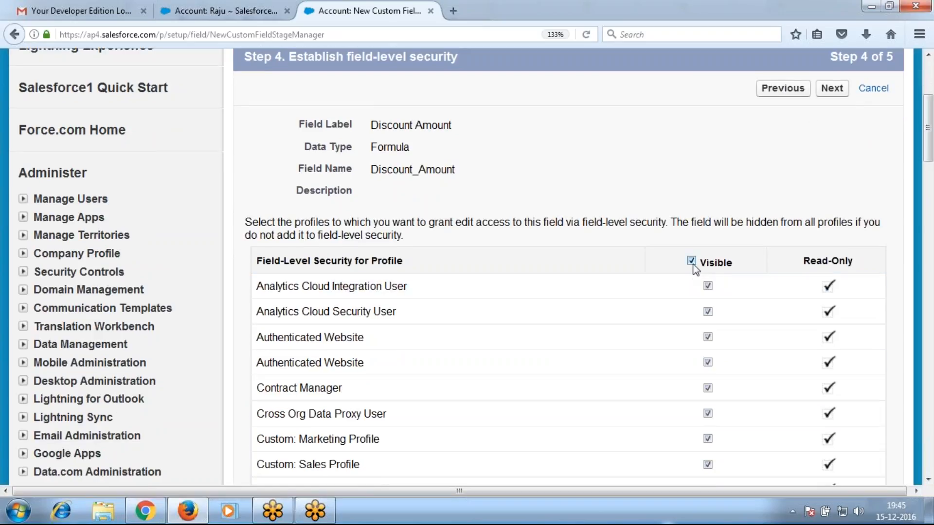
{"action": "left_click", "coordinate": [833, 95]}
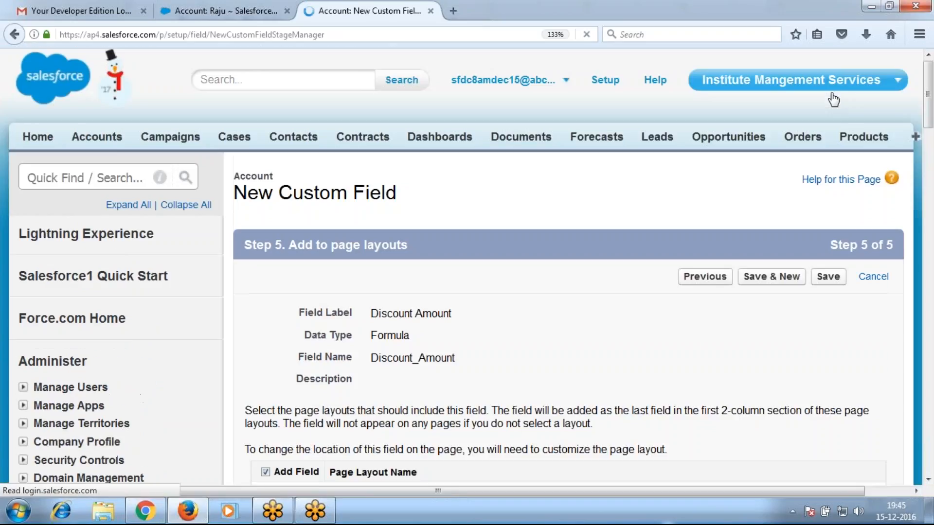
Save Discount Amount and begin another Formula-type Account field, checking the class notes
{"action": "left_click", "coordinate": [780, 278]}
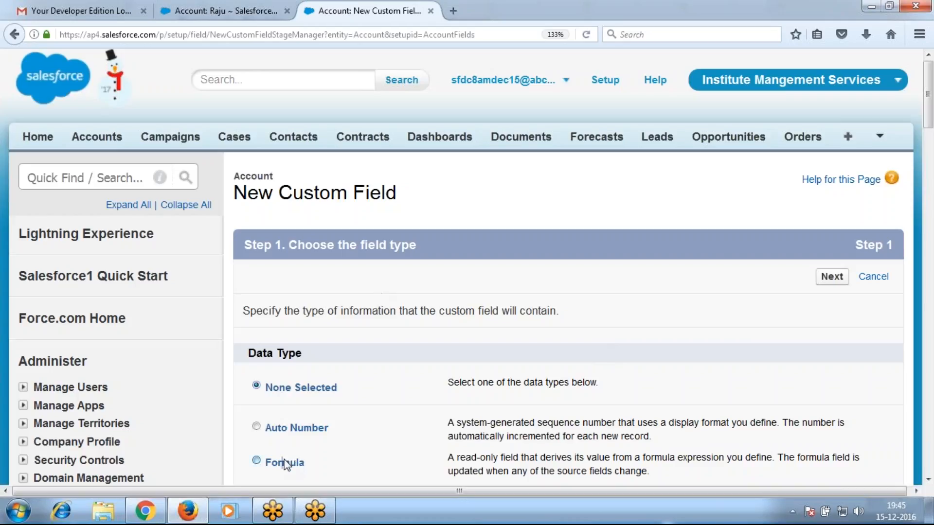
{"action": "scroll", "coordinate": [613, 355], "scroll_direction": "down", "scroll_amount": 3}
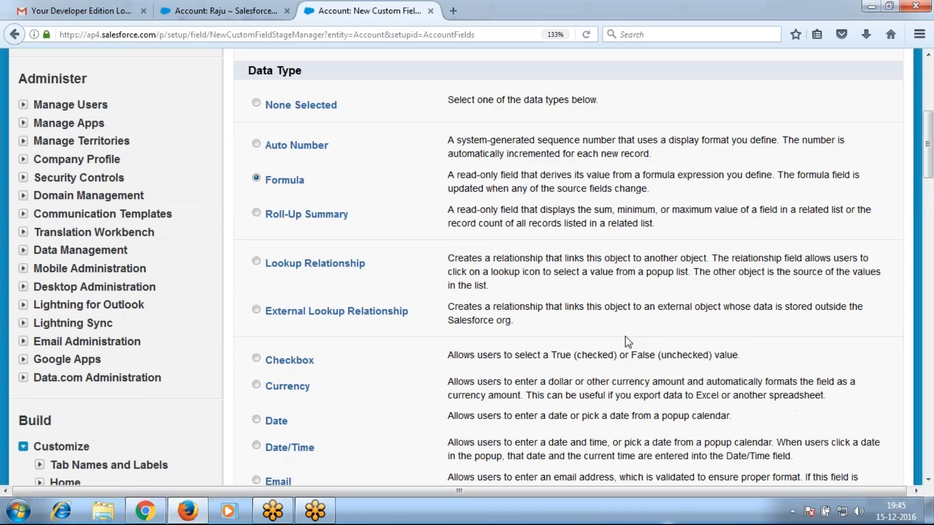
{"action": "left_click", "coordinate": [832, 181]}
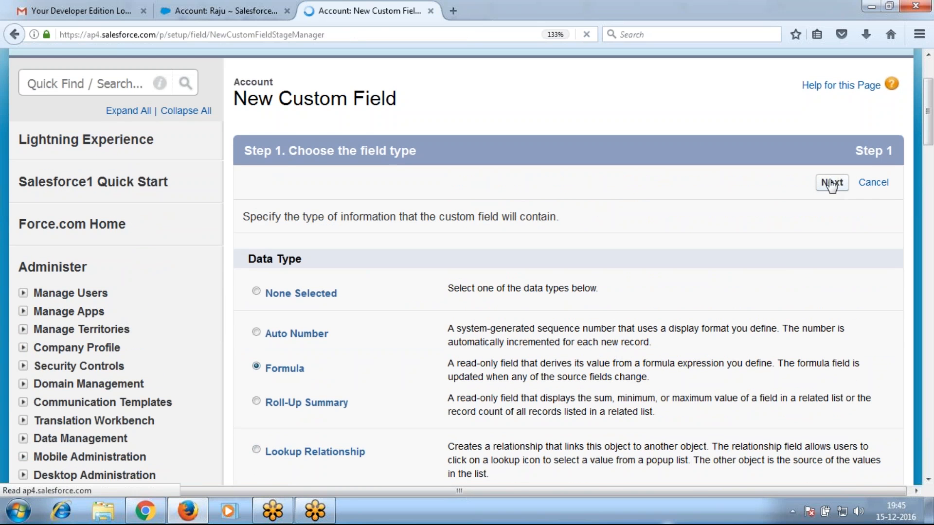
{"action": "key", "text": "alt+Tab"}
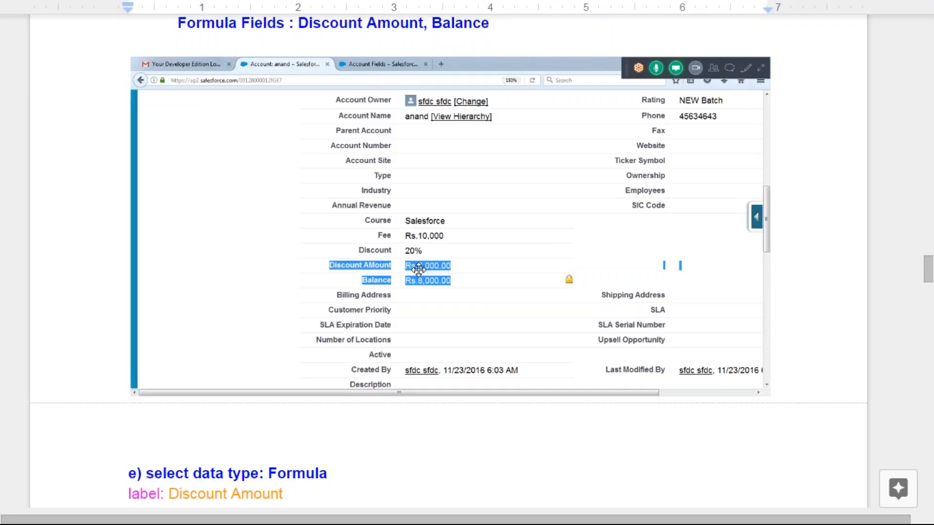
{"action": "key", "text": "alt+Tab"}
Label the new formula field Balance (typed 'Balacnnce') with a Currency return type
{"action": "type", "text": "B"}
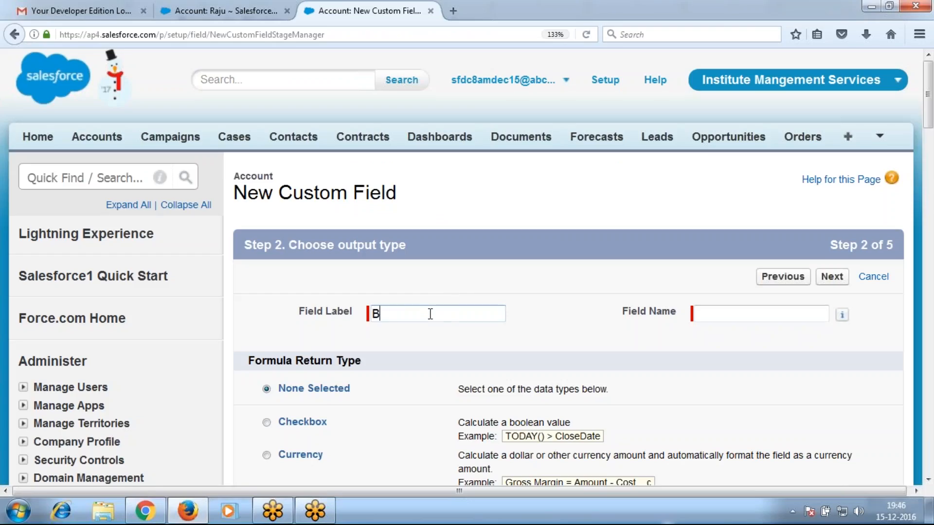
{"action": "type", "text": "alacnnce"}
{"action": "key", "text": "Tab"}
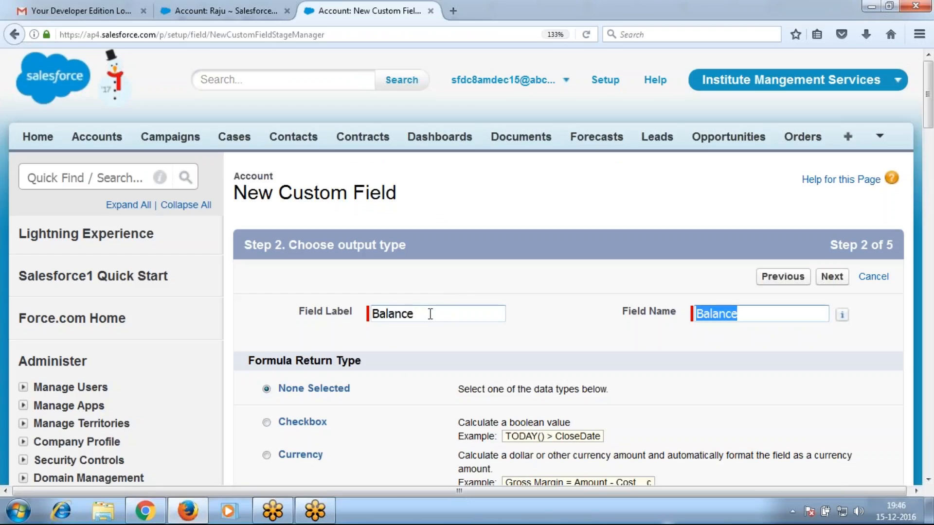
{"action": "scroll", "coordinate": [319, 381], "scroll_direction": "down", "scroll_amount": 3}
{"action": "left_click", "coordinate": [310, 363]}
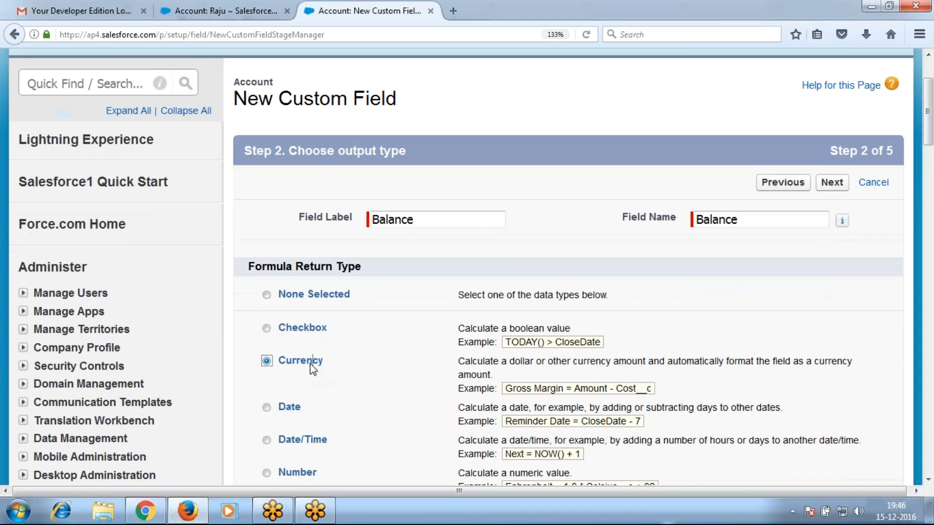
{"action": "left_click", "coordinate": [832, 183]}
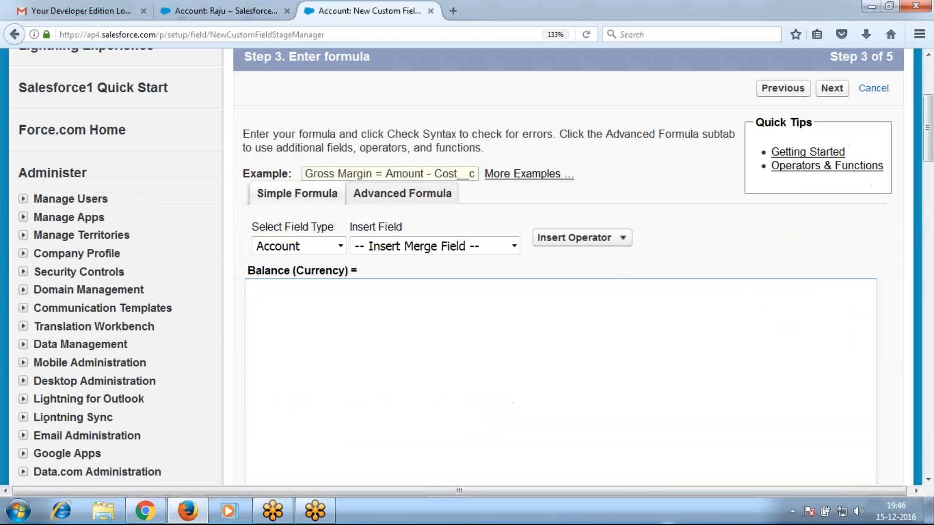
Enter the formula Fee__c - Discount_Amount__c and save the Balance field with default settings
{"action": "left_click", "coordinate": [512, 246]}
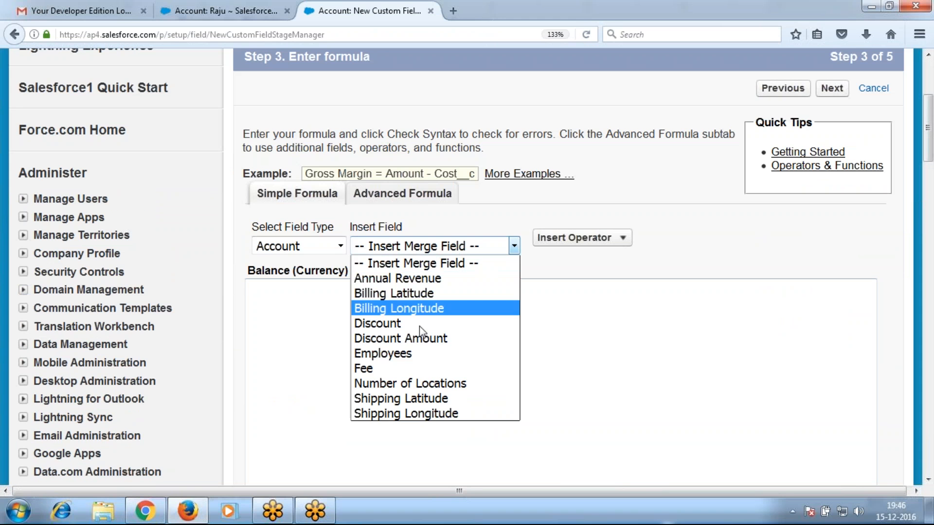
{"action": "left_click", "coordinate": [417, 369]}
{"action": "left_click", "coordinate": [588, 237]}
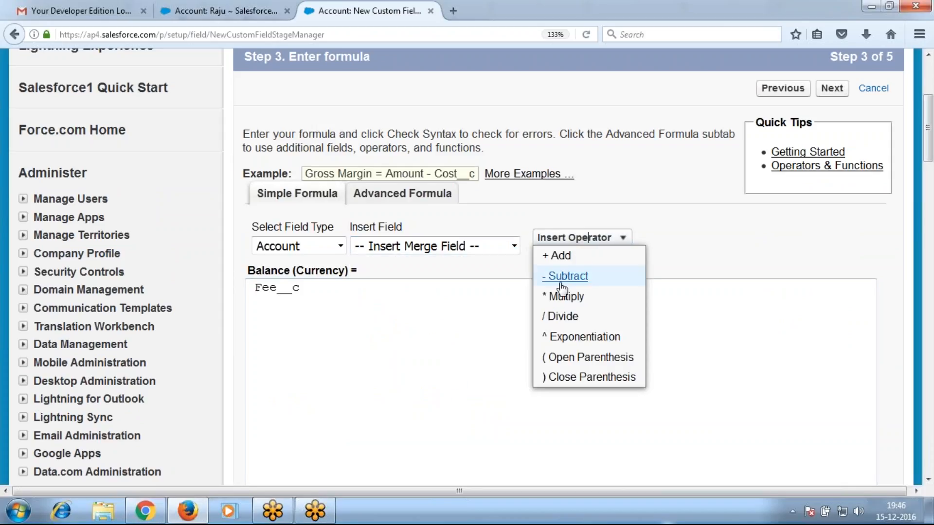
{"action": "left_click", "coordinate": [555, 273]}
{"action": "left_click", "coordinate": [444, 247]}
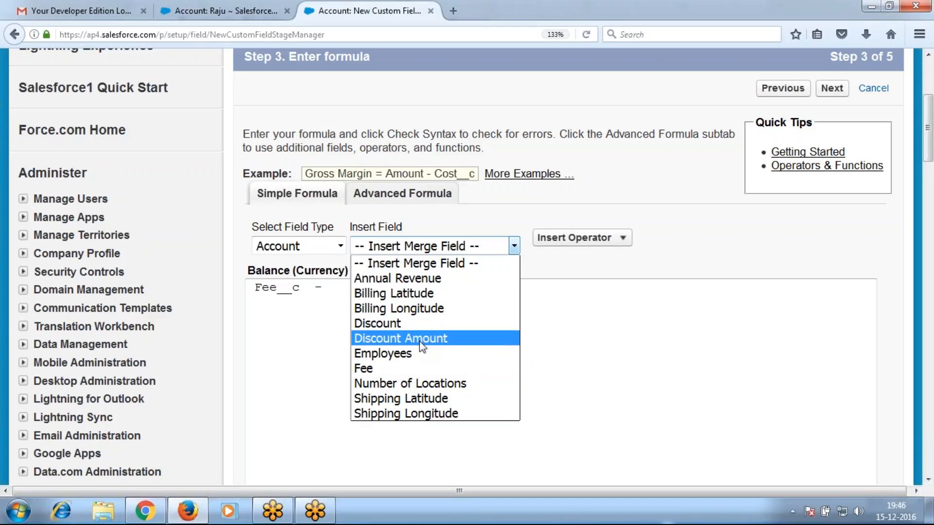
{"action": "left_click", "coordinate": [420, 339]}
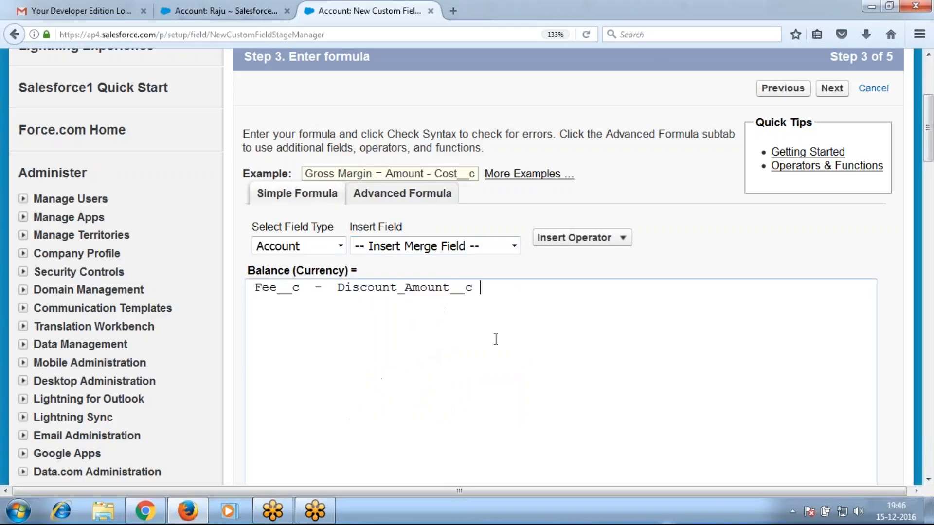
{"action": "left_click", "coordinate": [833, 90]}
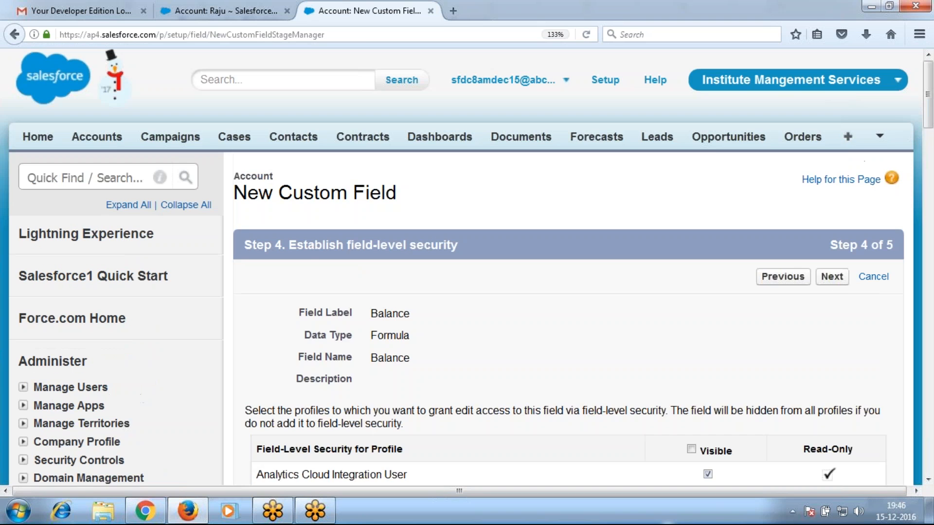
{"action": "left_click", "coordinate": [832, 277]}
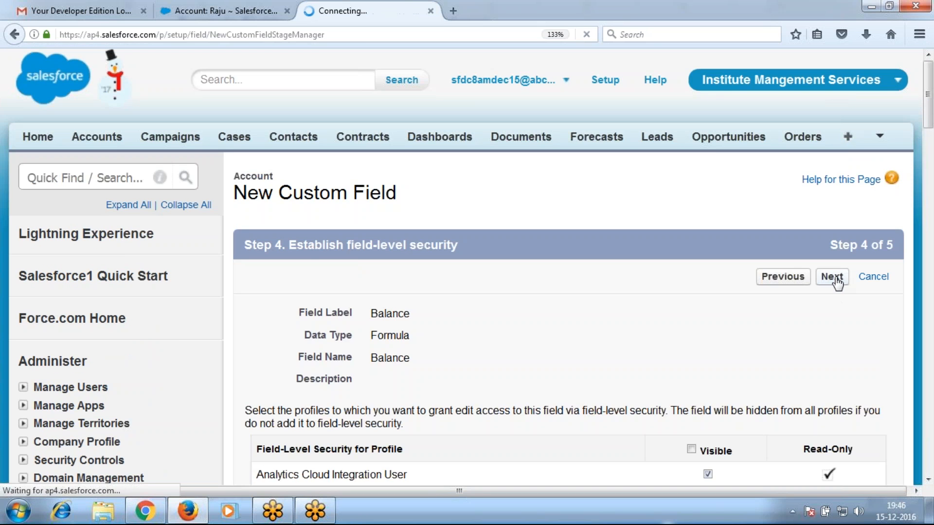
{"action": "left_click", "coordinate": [833, 278]}
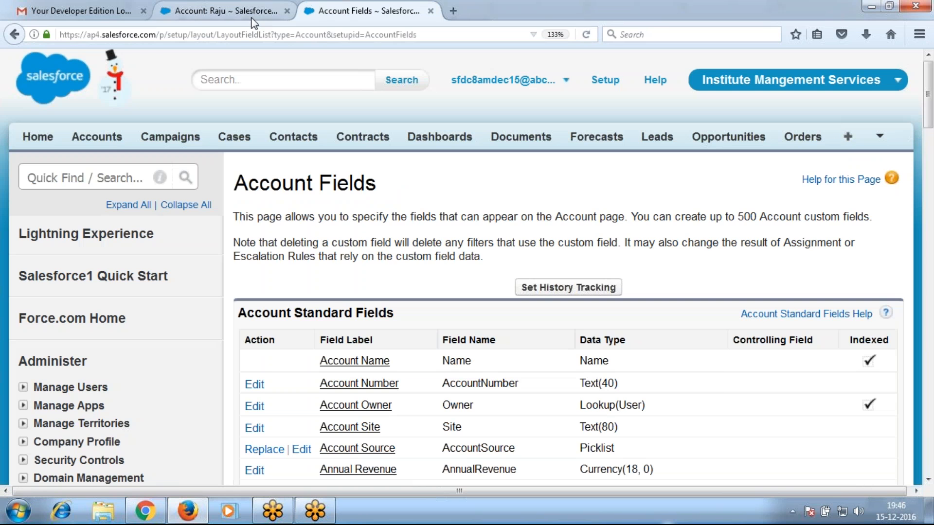
Reload the Raju account and highlight Course through Balance, showing Rs.2,000.00 and Rs.18,000.00
{"action": "left_click", "coordinate": [250, 15]}
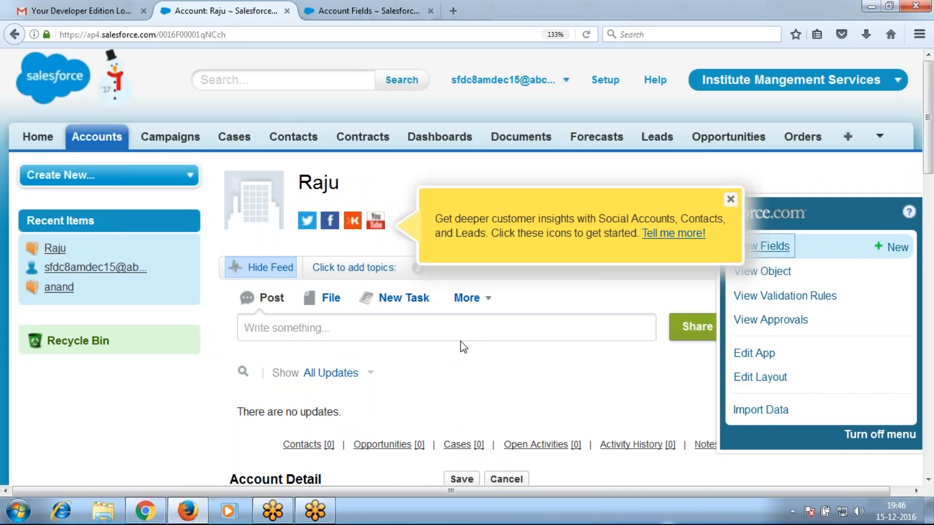
{"action": "key", "text": "F5"}
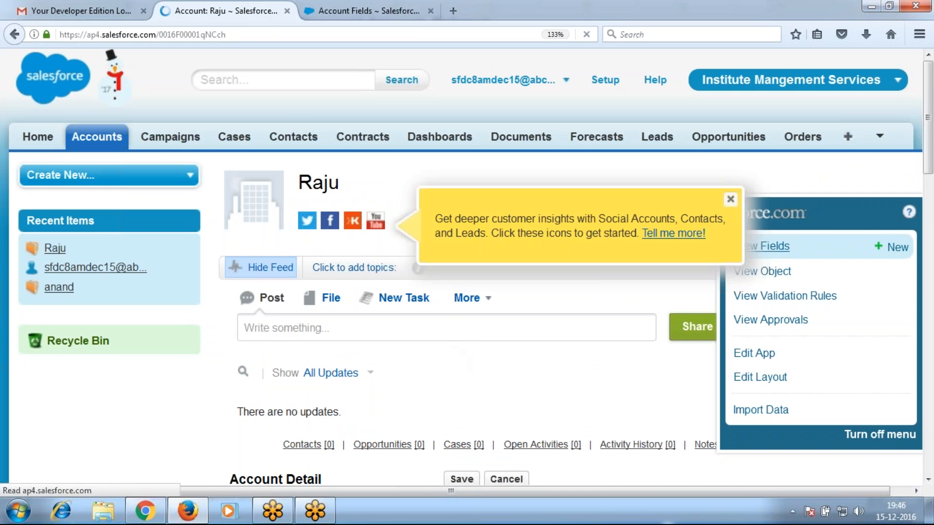
{"action": "scroll", "coordinate": [465, 358], "scroll_direction": "down", "scroll_amount": 12}
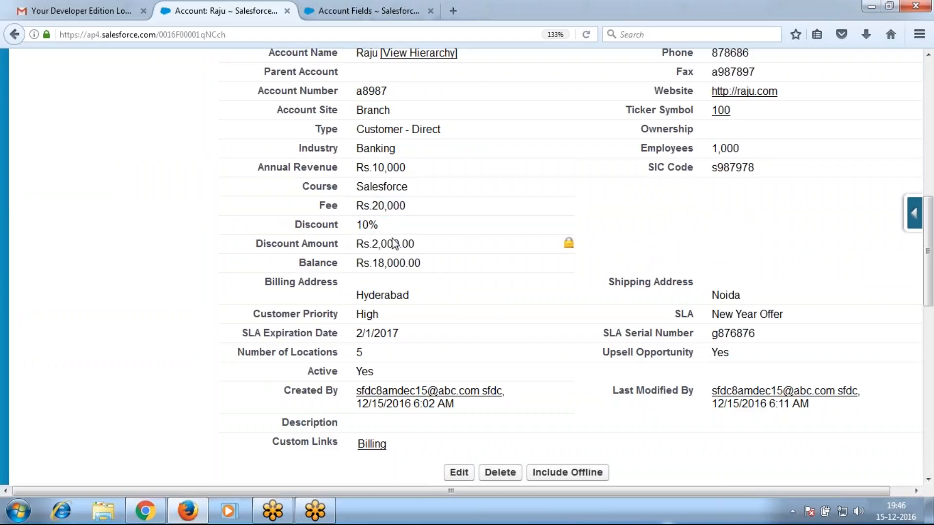
{"action": "double_click", "coordinate": [407, 188]}
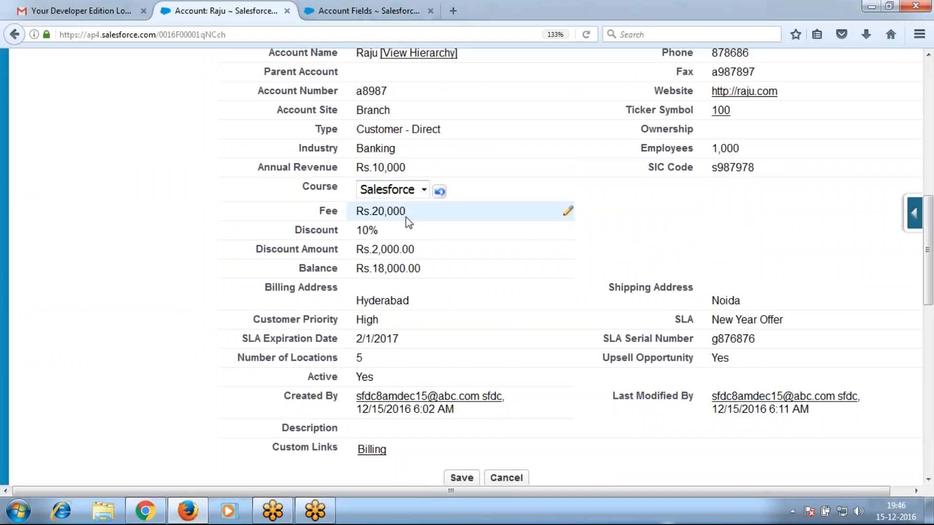
{"action": "left_click_drag", "start_coordinate": [346, 205], "coordinate": [448, 267]}
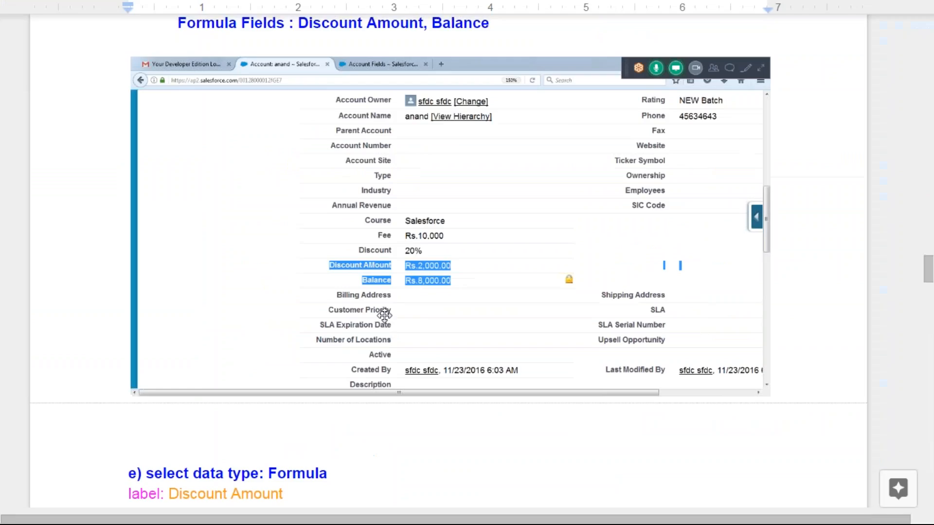
{"action": "left_click", "coordinate": [385, 316]}
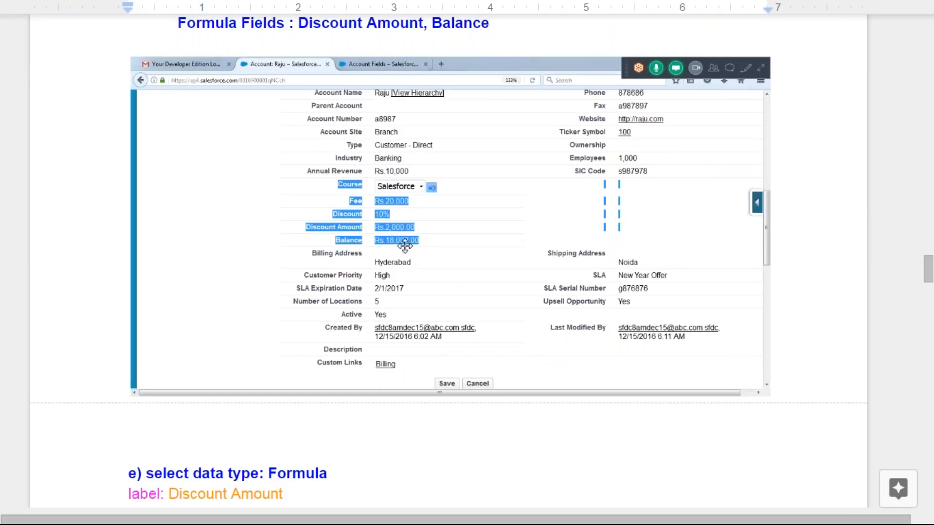
Replace the old screenshot under 'Created all Custom fields in Account Object' with the Raju account capture
{"action": "scroll", "coordinate": [405, 245], "scroll_direction": "down", "scroll_amount": 5}
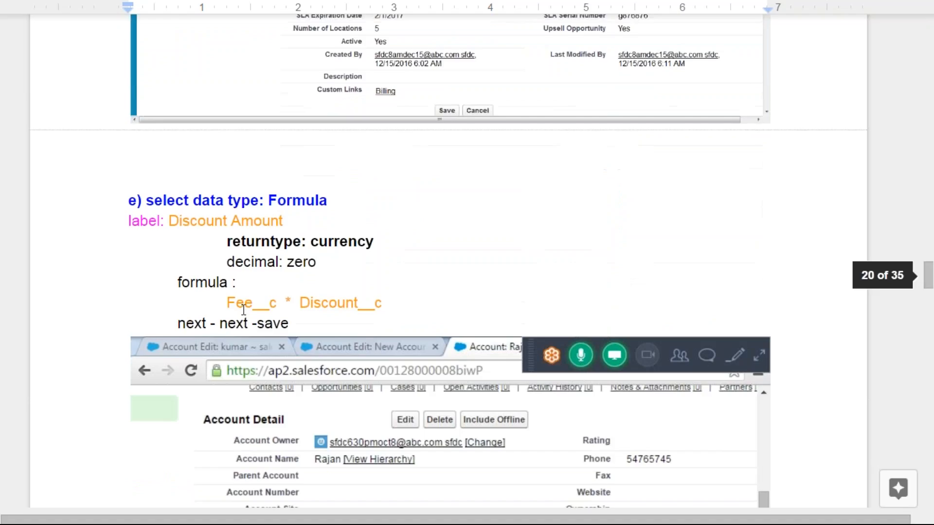
{"action": "scroll", "coordinate": [365, 303], "scroll_direction": "down", "scroll_amount": 5}
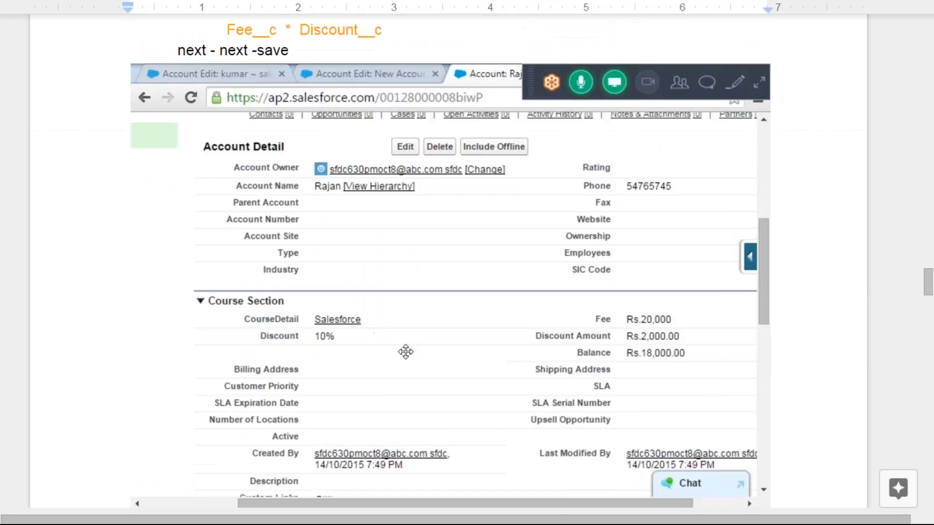
{"action": "scroll", "coordinate": [406, 352], "scroll_direction": "down", "scroll_amount": 6}
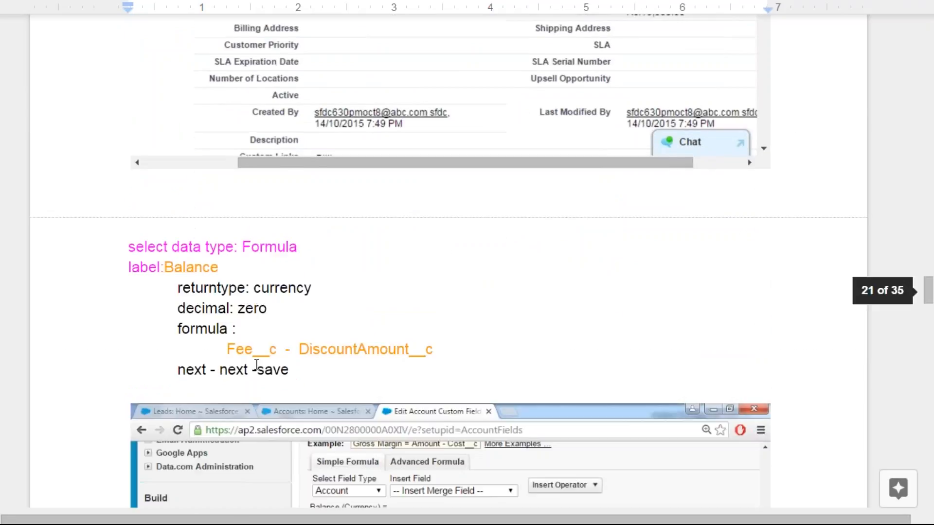
{"action": "scroll", "coordinate": [412, 363], "scroll_direction": "down", "scroll_amount": 6}
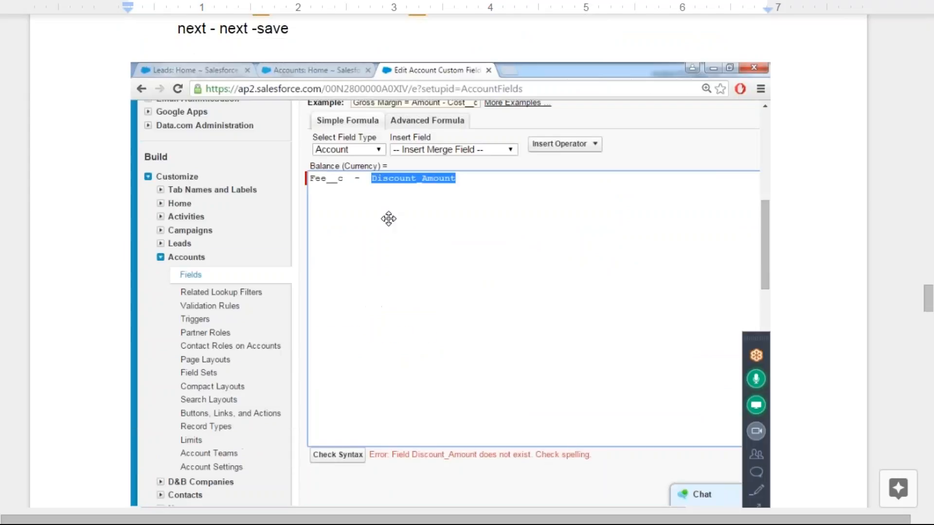
{"action": "scroll", "coordinate": [475, 226], "scroll_direction": "down", "scroll_amount": 8}
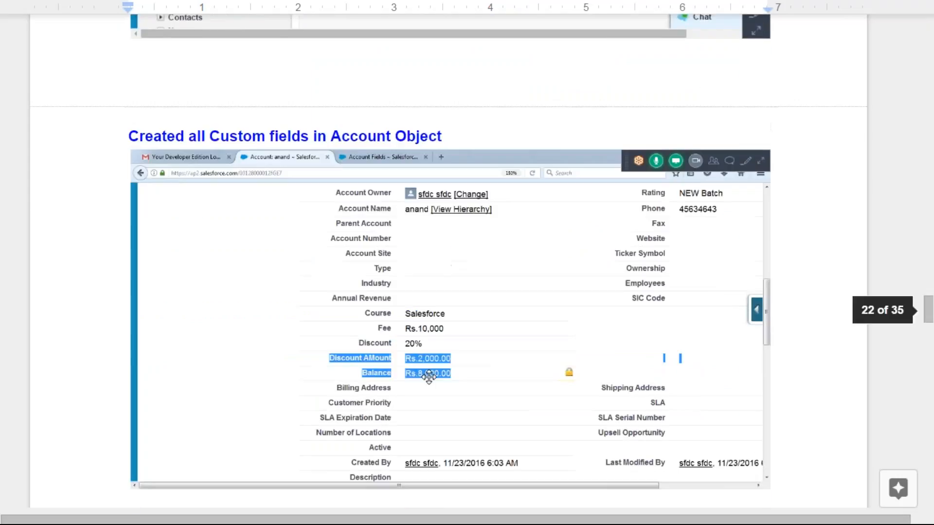
{"action": "left_click", "coordinate": [557, 307]}
{"action": "key", "text": "Delete"}
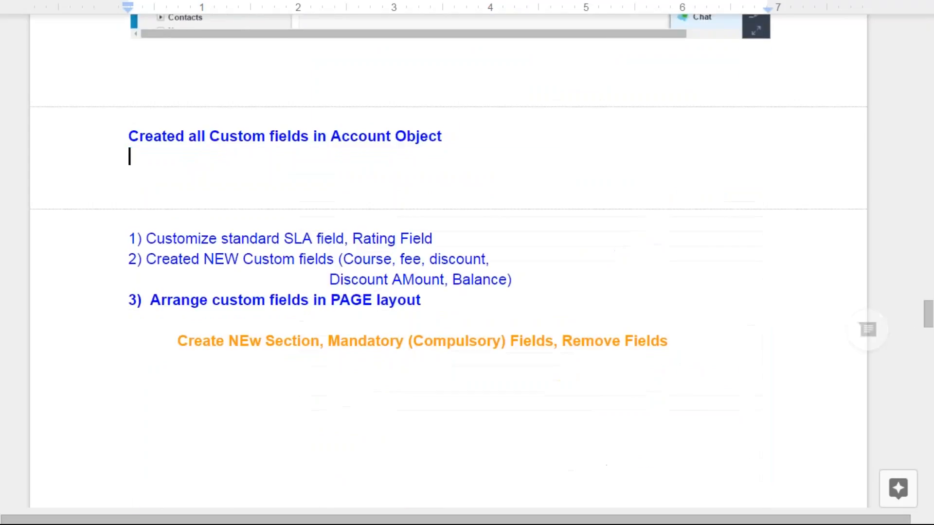
{"action": "key", "text": "ctrl+v"}
Capitalise 'discount' to 'Discount' in the second list item of the notes
{"action": "scroll", "coordinate": [480, 346], "scroll_direction": "down", "scroll_amount": 7}
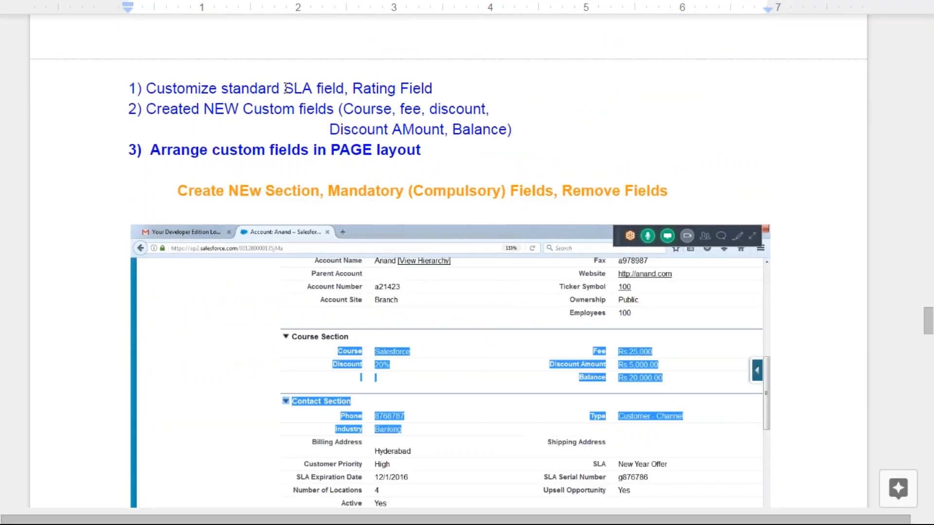
{"action": "left_click_drag", "start_coordinate": [286, 88], "coordinate": [441, 89]}
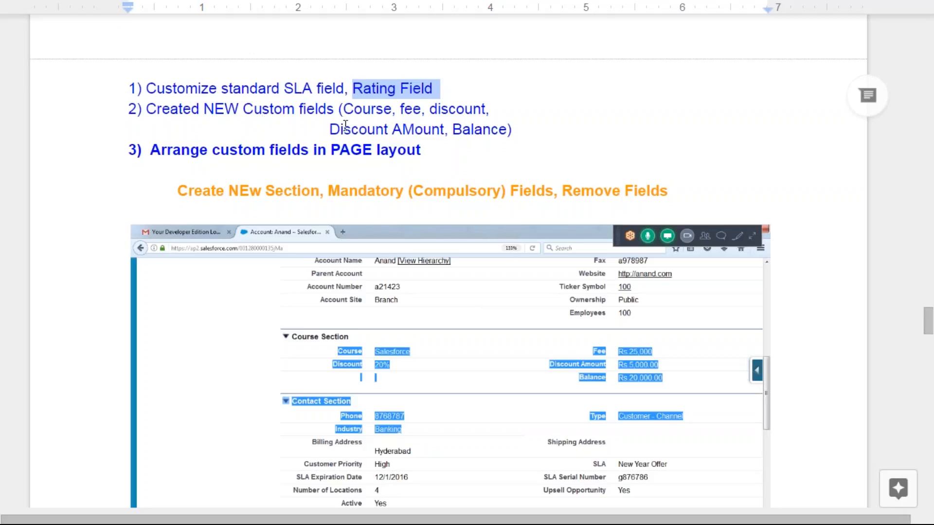
{"action": "left_click", "coordinate": [364, 111]}
{"action": "left_click", "coordinate": [450, 110]}
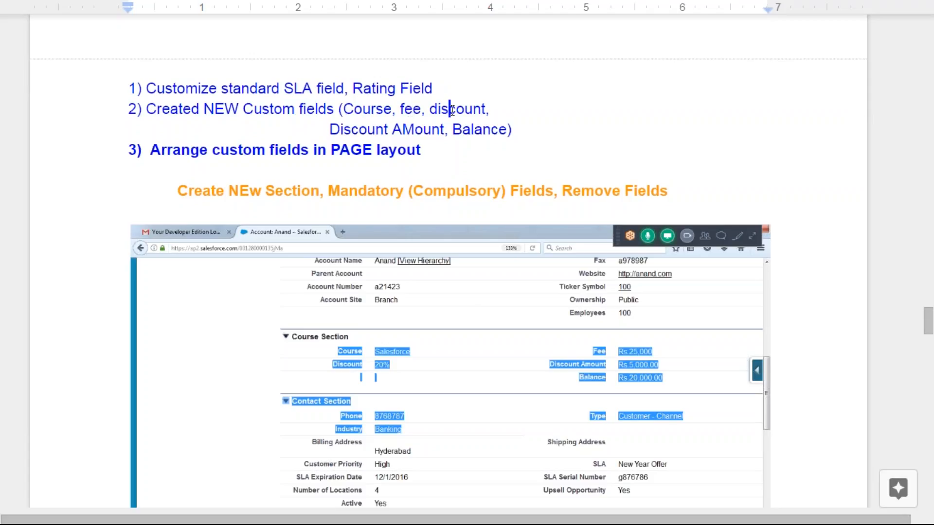
{"action": "key", "text": "Left"}
{"action": "key", "text": "Left"}
{"action": "key", "text": "BackSpace"}
{"action": "type", "text": "D"}
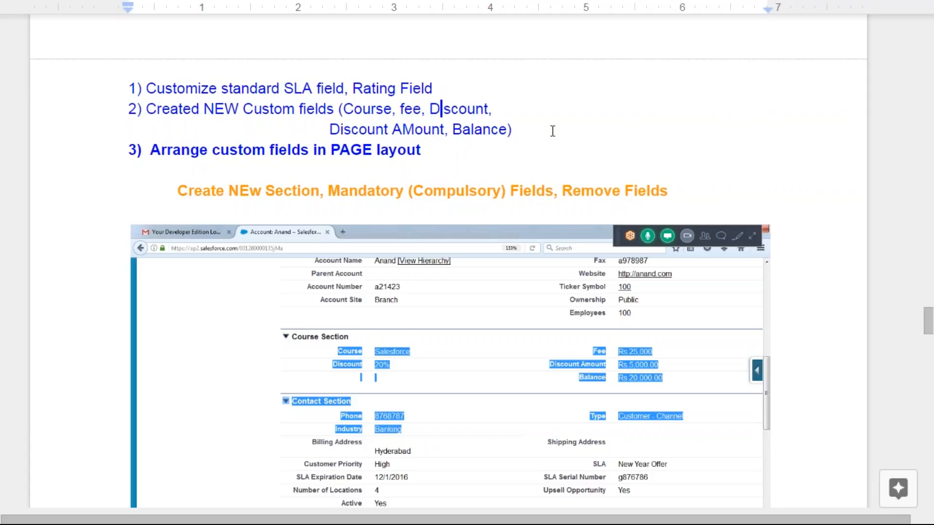
{"action": "left_click_drag", "start_coordinate": [538, 132], "coordinate": [137, 113]}
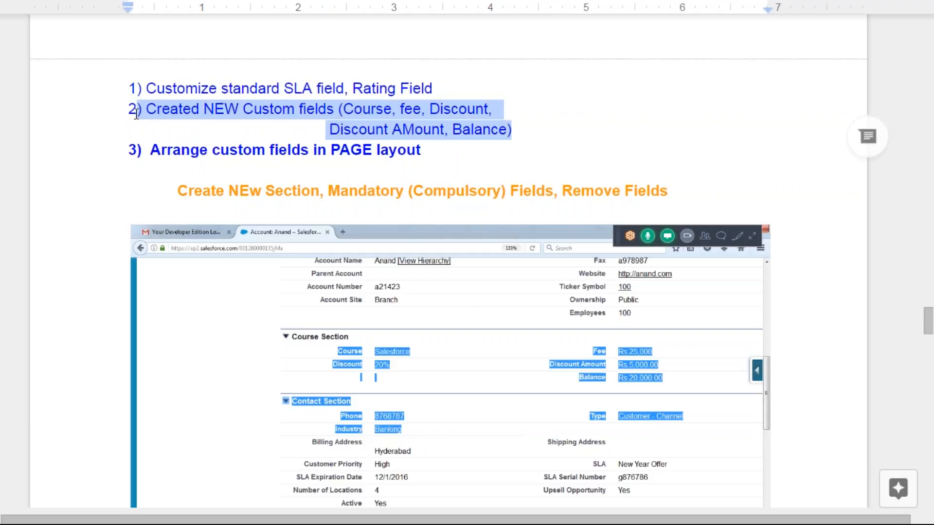
{"action": "left_click", "coordinate": [452, 150]}
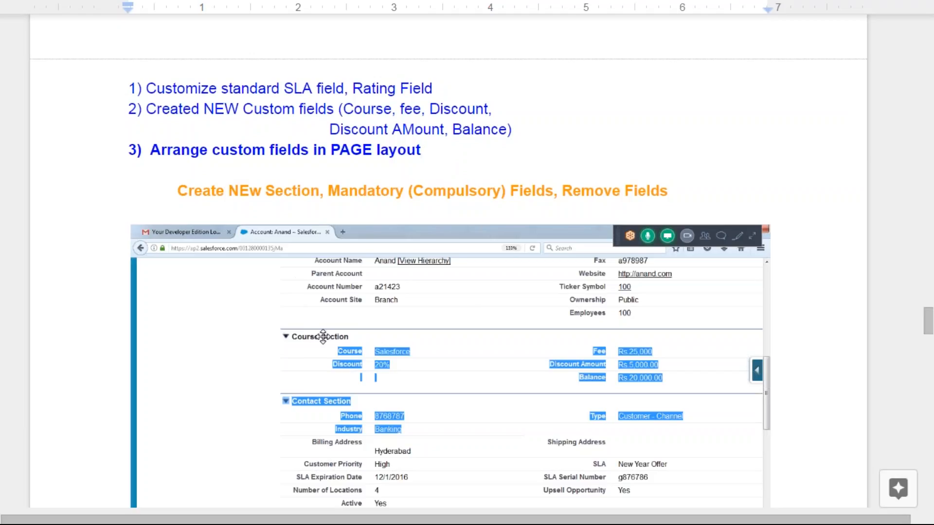
{"action": "scroll", "coordinate": [374, 291], "scroll_direction": "down", "scroll_amount": 3}
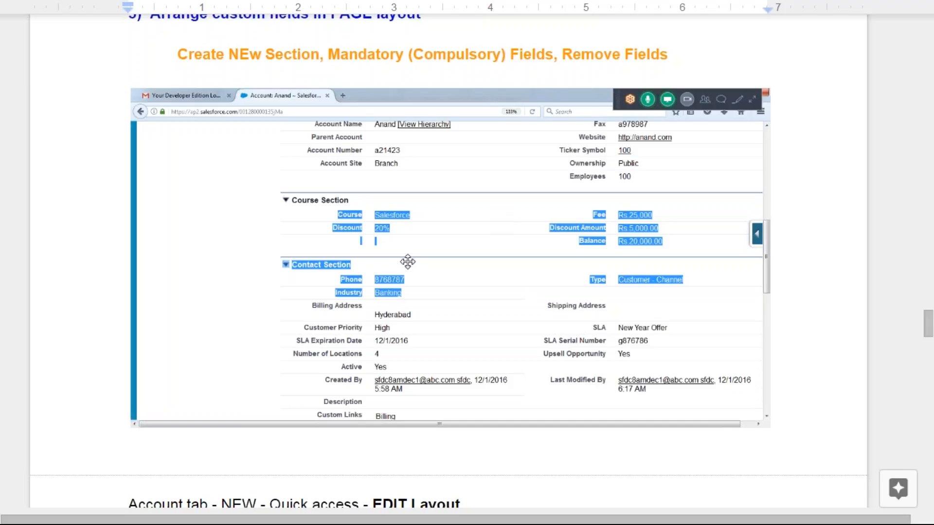
{"action": "scroll", "coordinate": [313, 156], "scroll_direction": "up", "scroll_amount": 1}
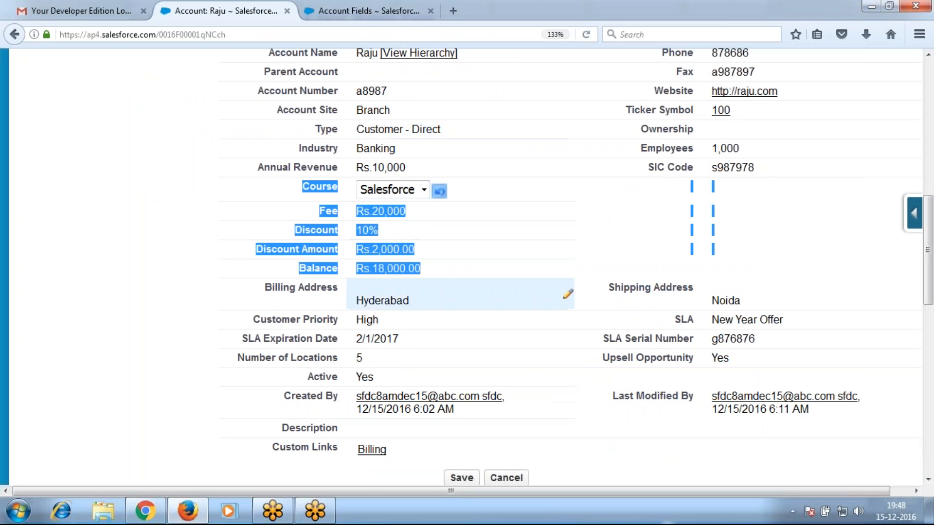
Open the Account page layout editor from the Raju record's Force.com quick-access menu
{"action": "scroll", "coordinate": [201, 196], "scroll_direction": "up", "scroll_amount": 5}
{"action": "scroll", "coordinate": [202, 196], "scroll_direction": "up", "scroll_amount": 3}
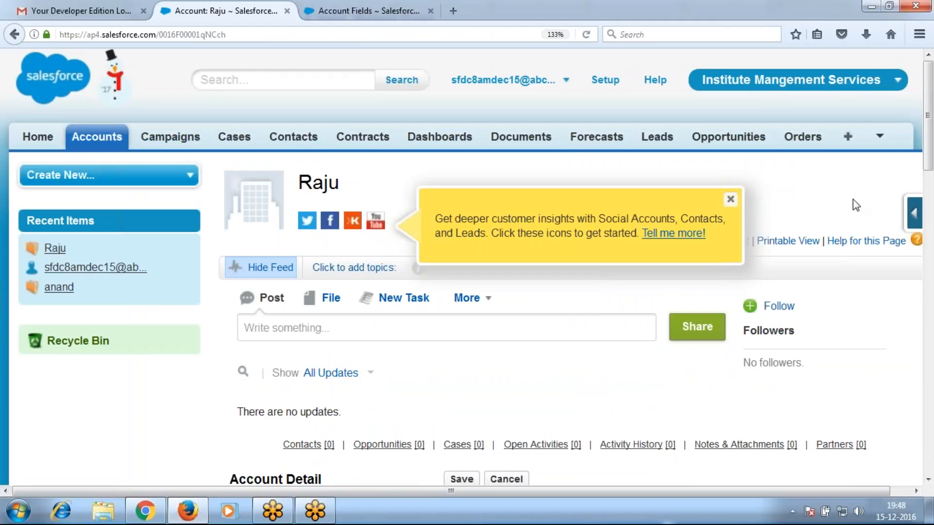
{"action": "left_click", "coordinate": [731, 200]}
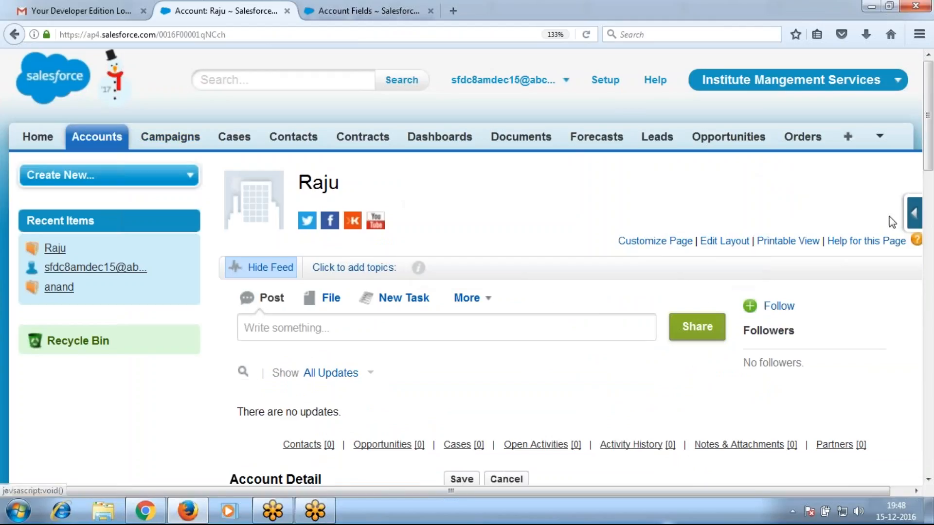
{"action": "left_click", "coordinate": [913, 214]}
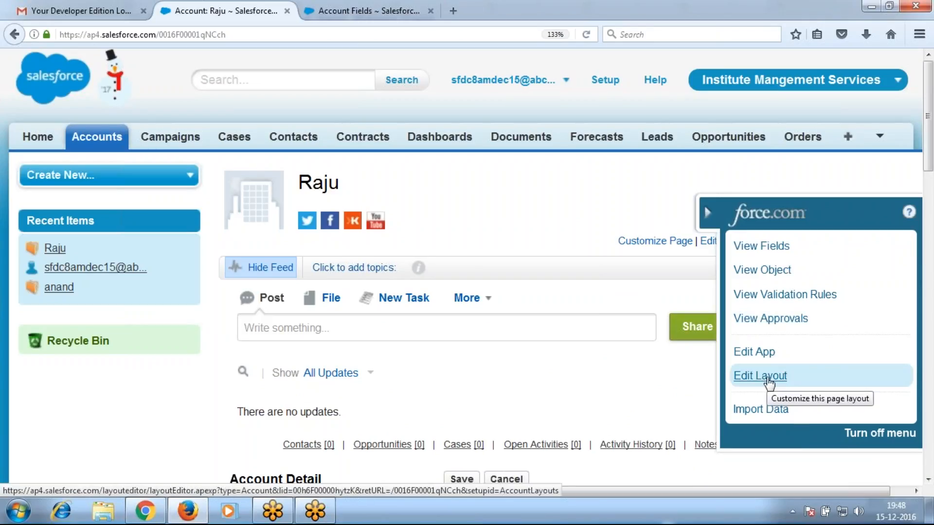
{"action": "left_click", "coordinate": [769, 384]}
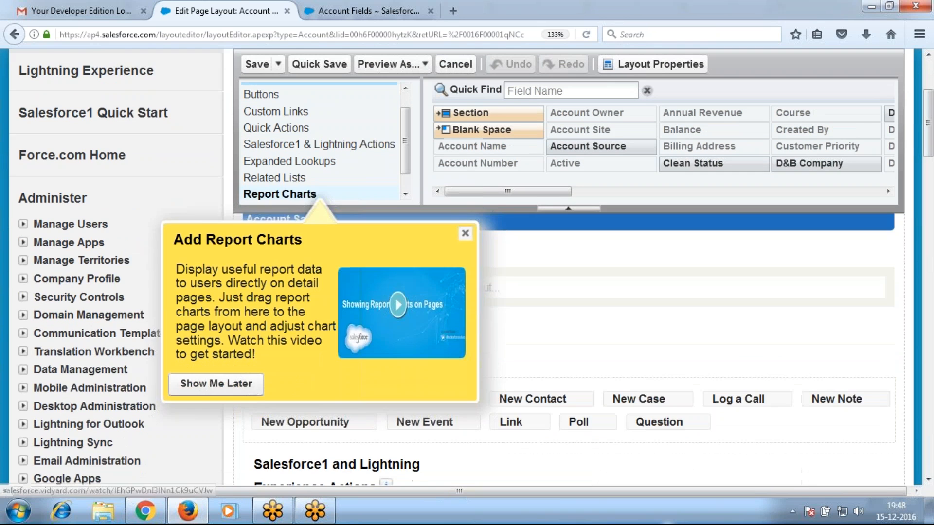
Drop a new section into the layout just below the Balance field
{"action": "left_click", "coordinate": [465, 233]}
{"action": "scroll", "coordinate": [532, 317], "scroll_direction": "down", "scroll_amount": 10}
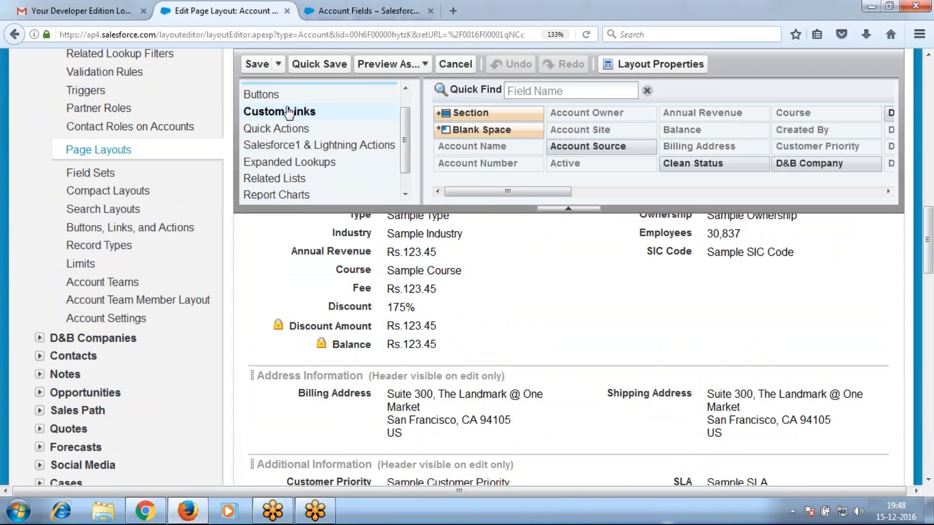
{"action": "left_click_drag", "start_coordinate": [463, 113], "coordinate": [349, 360]}
Name the section 'Course SEcection' and move Course, Fee, Discount, Discount Amount and Balance into it
{"action": "left_click_drag", "start_coordinate": [472, 195], "coordinate": [410, 200]}
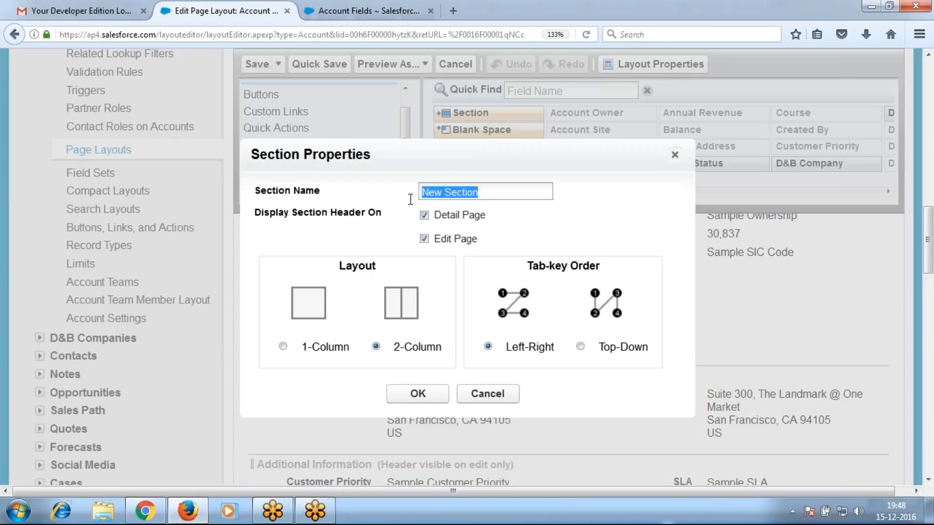
{"action": "type", "text": "Course "}
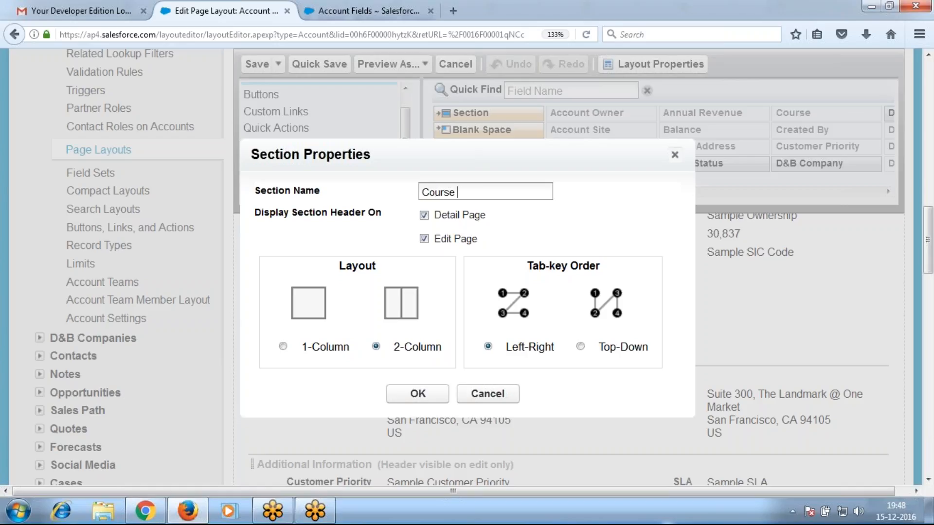
{"action": "type", "text": "SEc"}
{"action": "type", "text": "ection"}
{"action": "key", "text": "Return"}
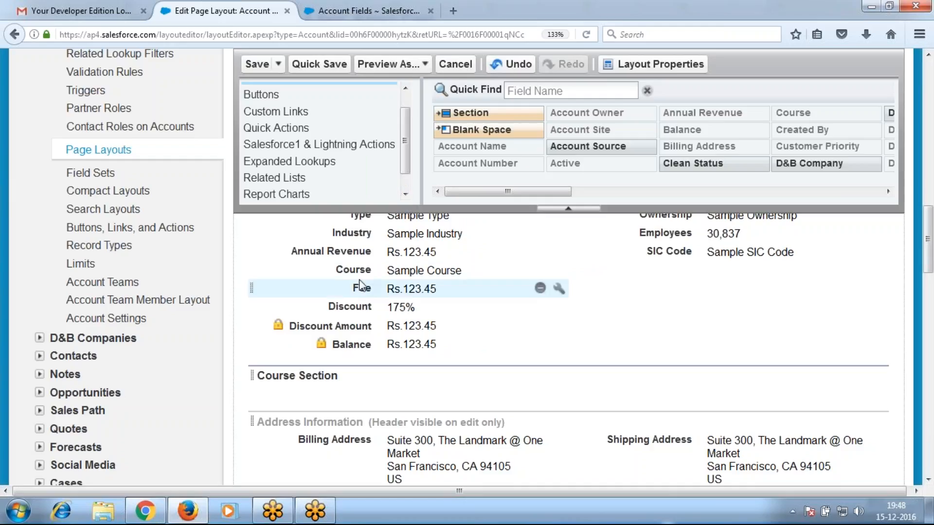
{"action": "left_click_drag", "start_coordinate": [336, 270], "coordinate": [373, 399]}
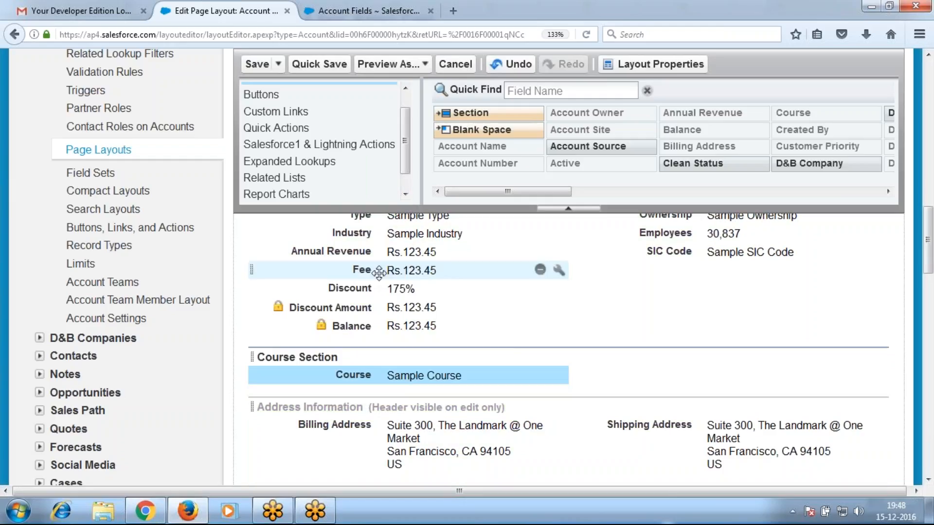
{"action": "left_click_drag", "start_coordinate": [357, 271], "coordinate": [690, 358]}
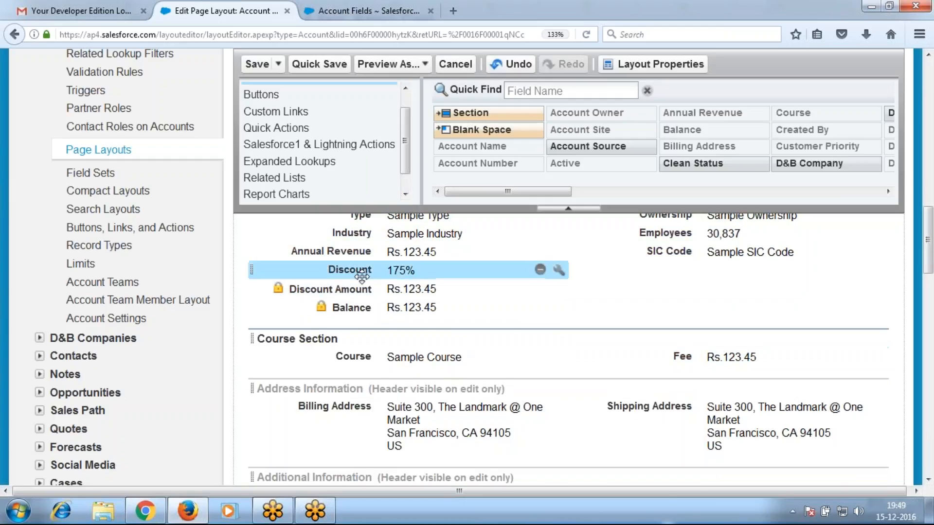
{"action": "left_click_drag", "start_coordinate": [348, 271], "coordinate": [355, 357]}
{"action": "left_click_drag", "start_coordinate": [349, 274], "coordinate": [677, 347]}
{"action": "left_click_drag", "start_coordinate": [370, 272], "coordinate": [669, 340]}
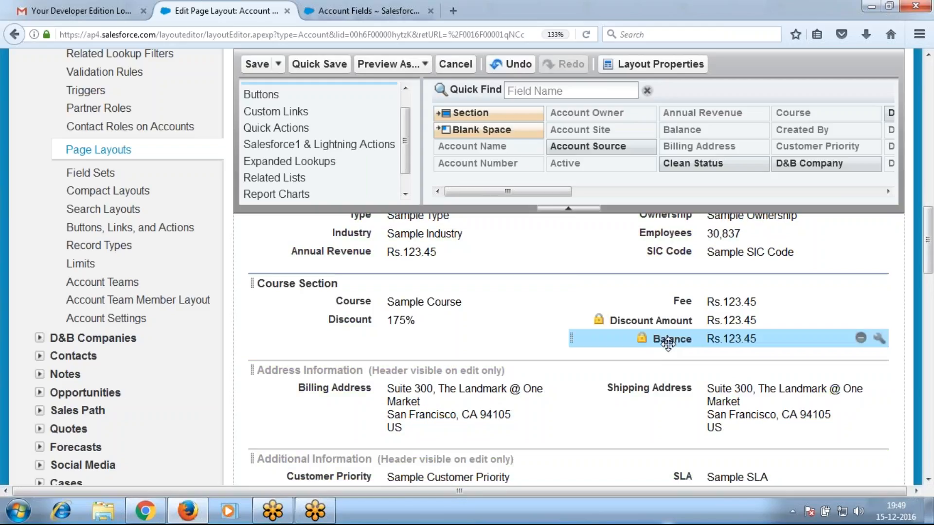
Add a second layout section named 'Contact SEction'
{"action": "left_click_drag", "start_coordinate": [454, 113], "coordinate": [368, 355]}
{"action": "left_click_drag", "start_coordinate": [486, 187], "coordinate": [398, 187]}
{"action": "type", "text": "Contact SEction"}
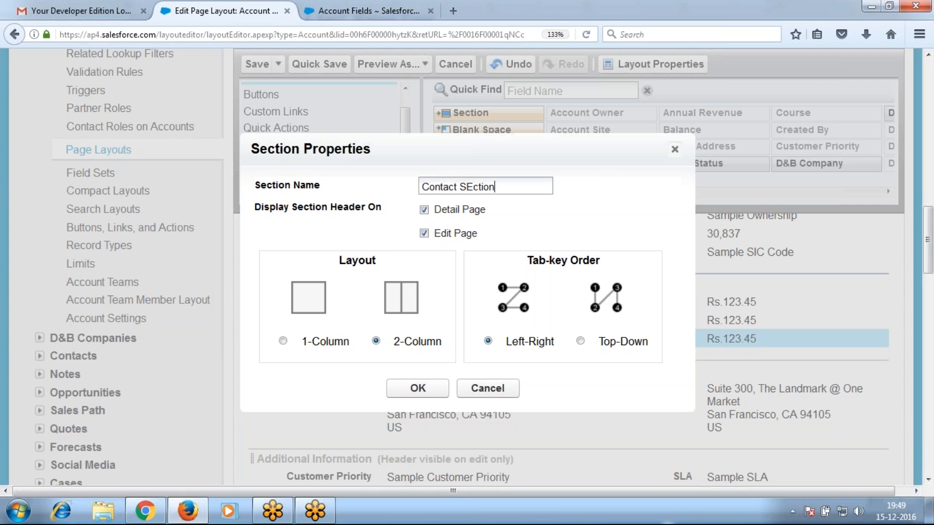
{"action": "key", "text": "Return"}
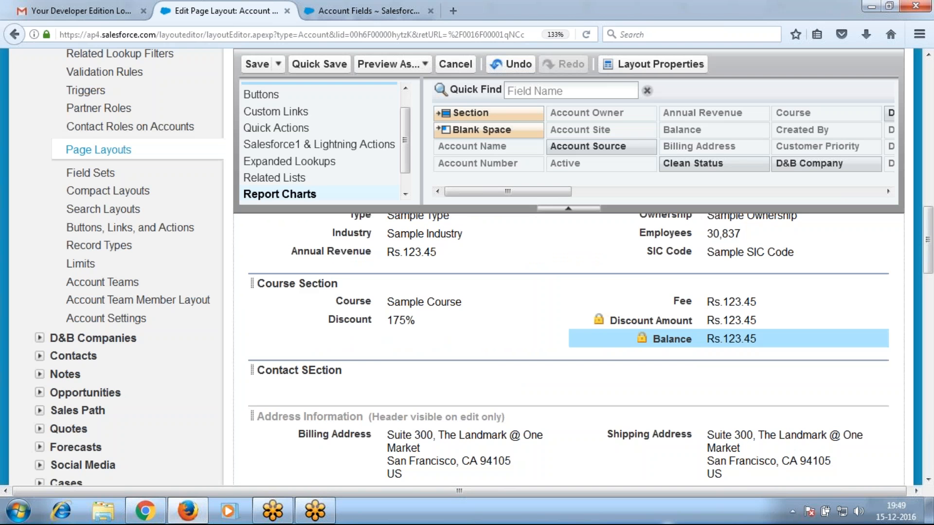
Put Phone and Industry in Contact SEction, then remove Annual Revenue and re-add it below Type
{"action": "scroll", "coordinate": [684, 235], "scroll_direction": "up", "scroll_amount": 2}
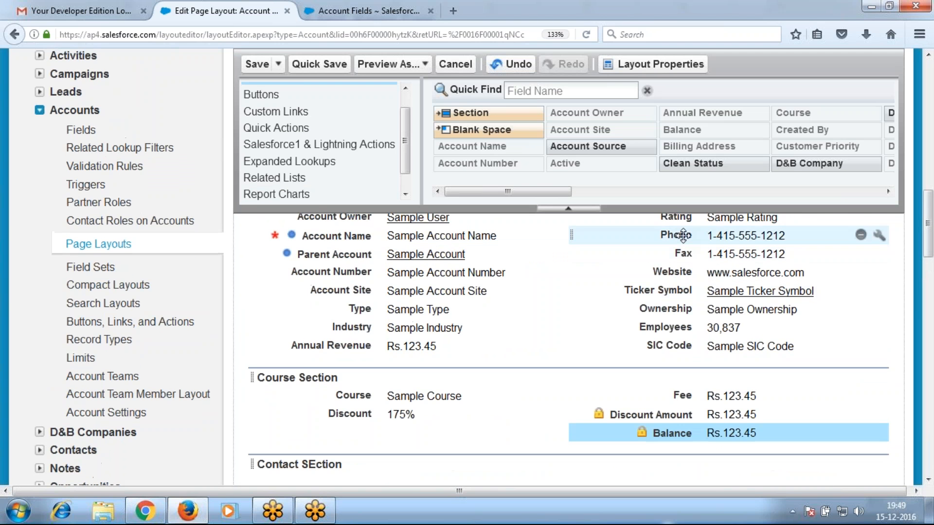
{"action": "left_click_drag", "start_coordinate": [684, 236], "coordinate": [385, 348]}
{"action": "scroll", "coordinate": [385, 348], "scroll_direction": "up", "scroll_amount": 2}
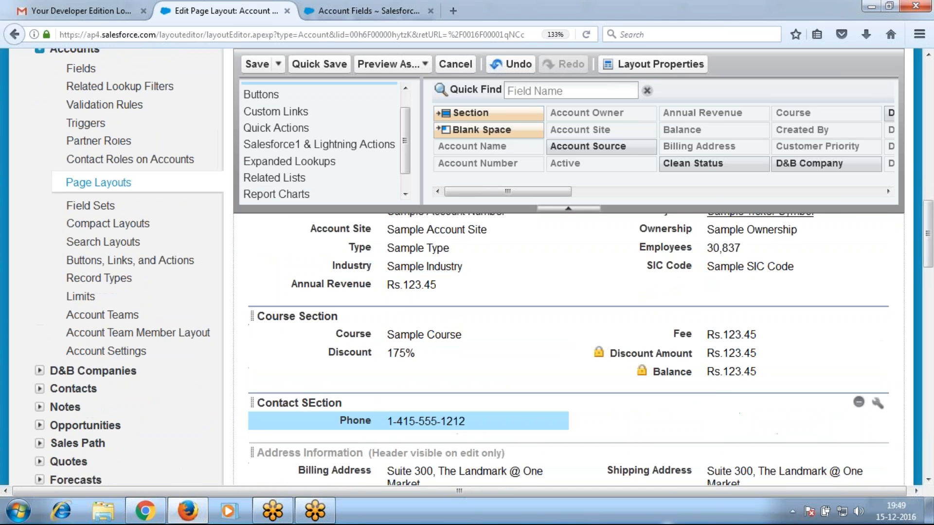
{"action": "left_click_drag", "start_coordinate": [344, 229], "coordinate": [734, 447]}
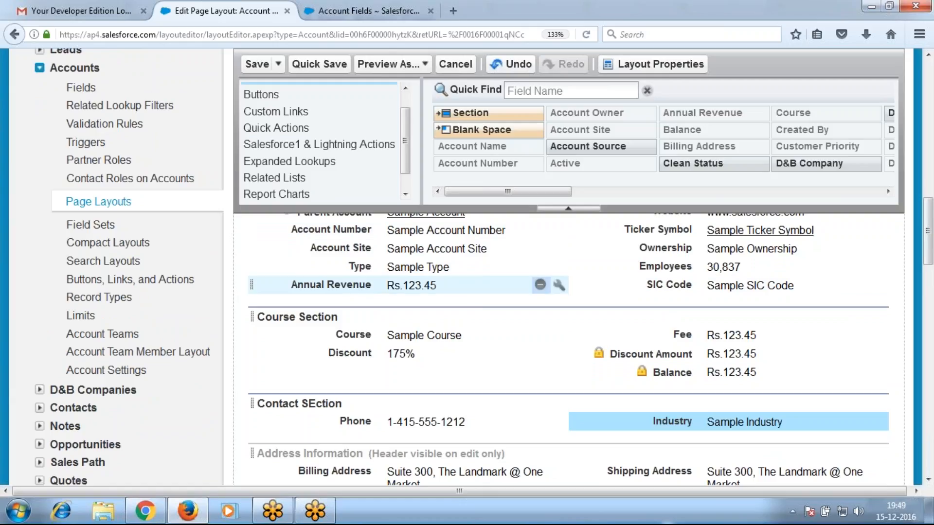
{"action": "left_click", "coordinate": [540, 285]}
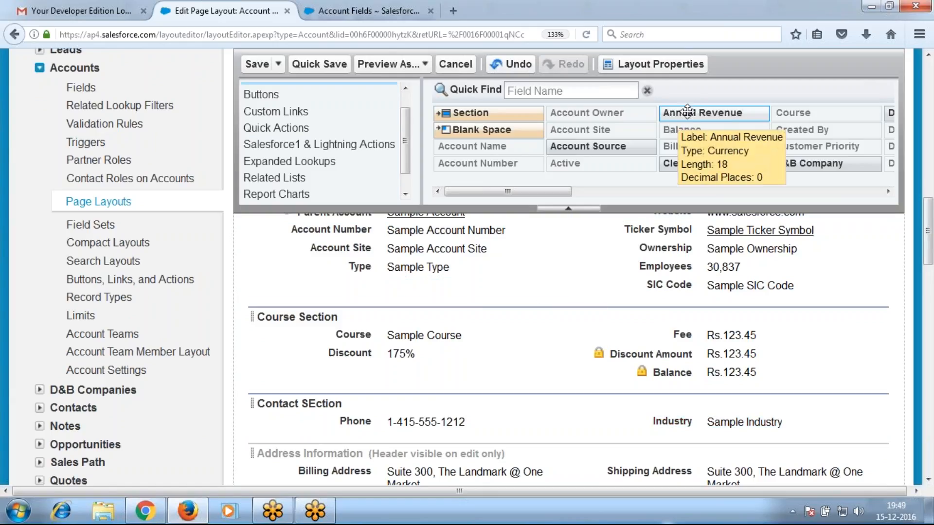
{"action": "left_click_drag", "start_coordinate": [687, 113], "coordinate": [340, 285]}
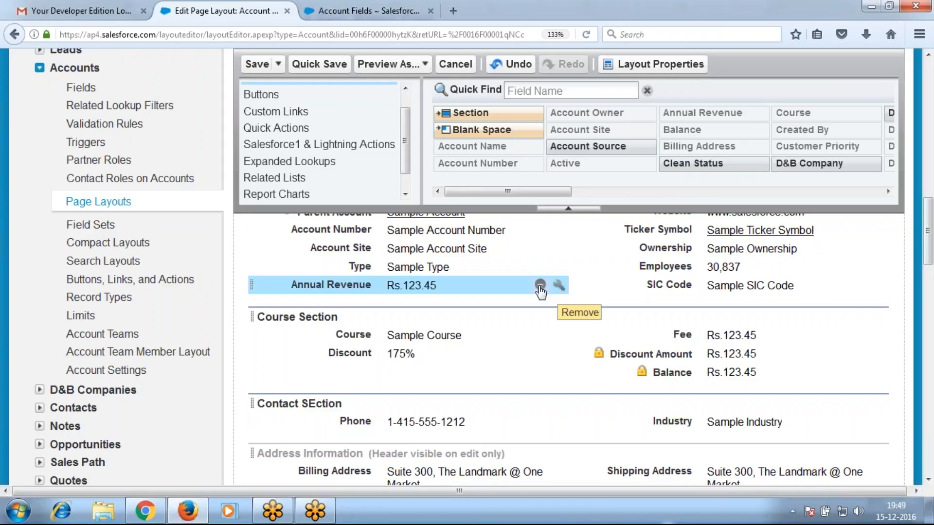
Remove Annual Revenue and SIC Code, set the Course field to Required, and save the layout
{"action": "left_click", "coordinate": [540, 285]}
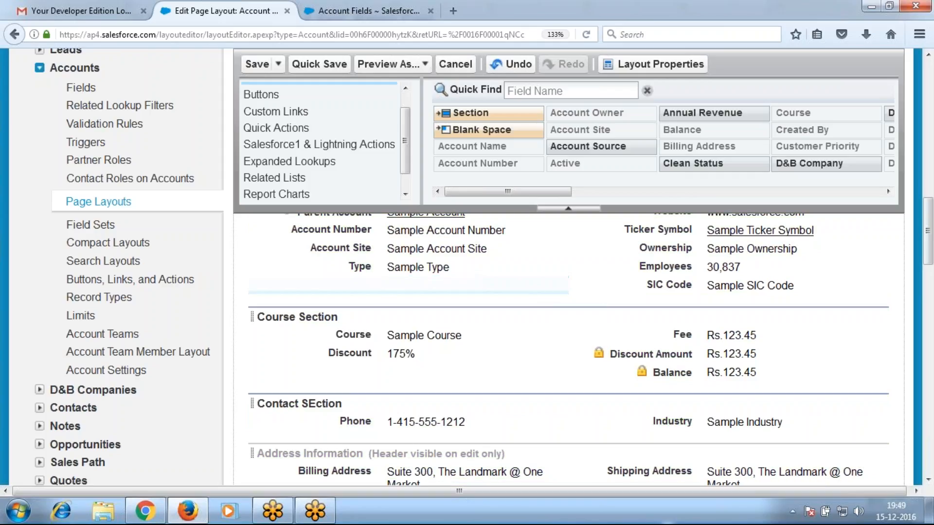
{"action": "left_click", "coordinate": [860, 285]}
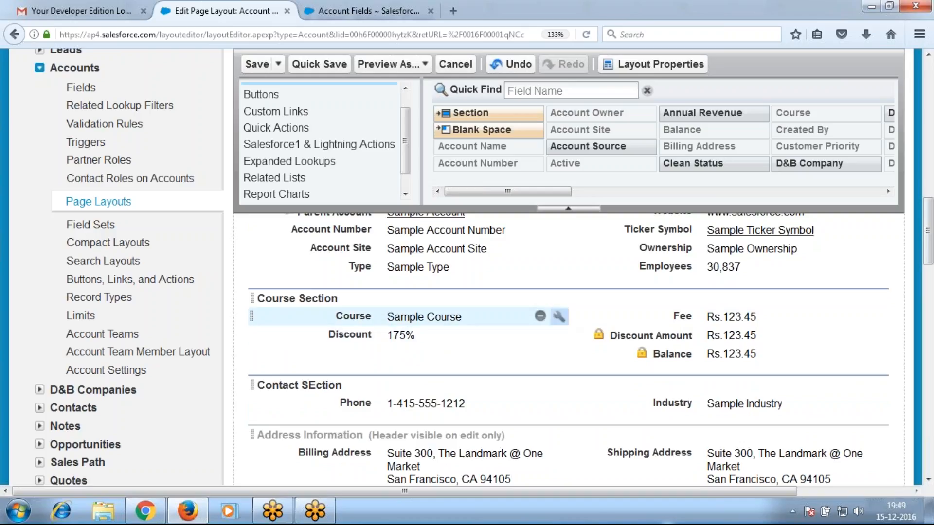
{"action": "left_click", "coordinate": [559, 317]}
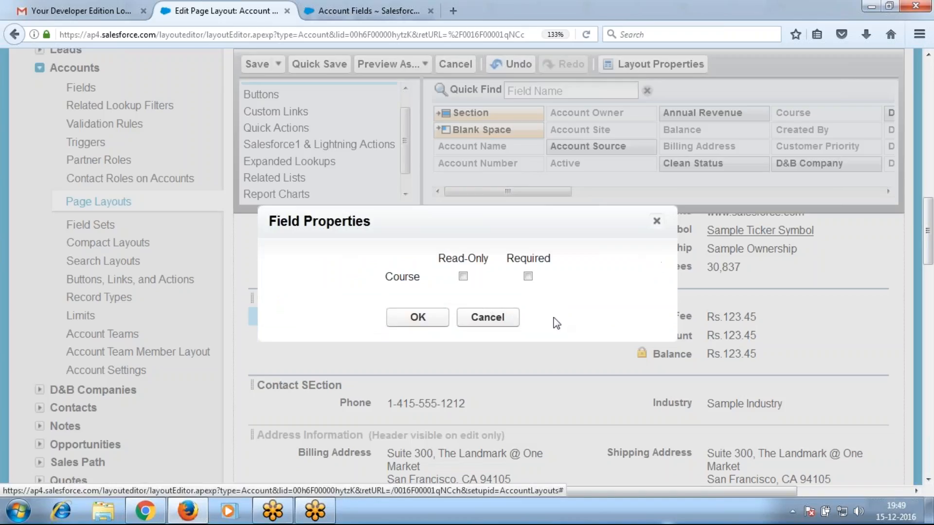
{"action": "left_click", "coordinate": [528, 276]}
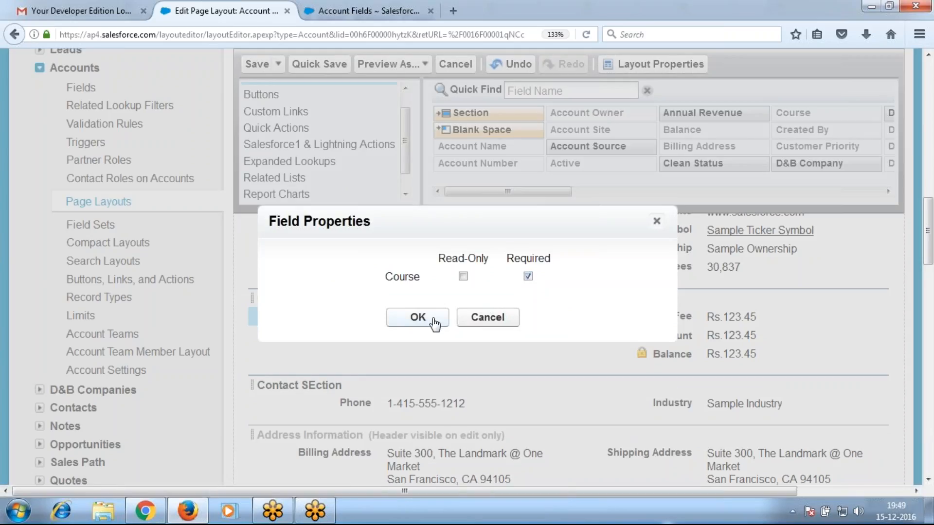
{"action": "left_click", "coordinate": [430, 320]}
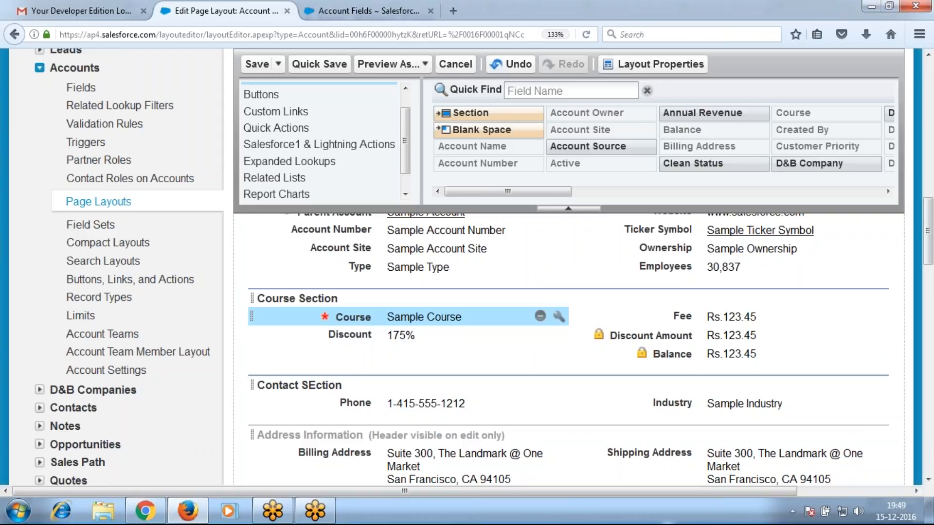
{"action": "left_click", "coordinate": [257, 63]}
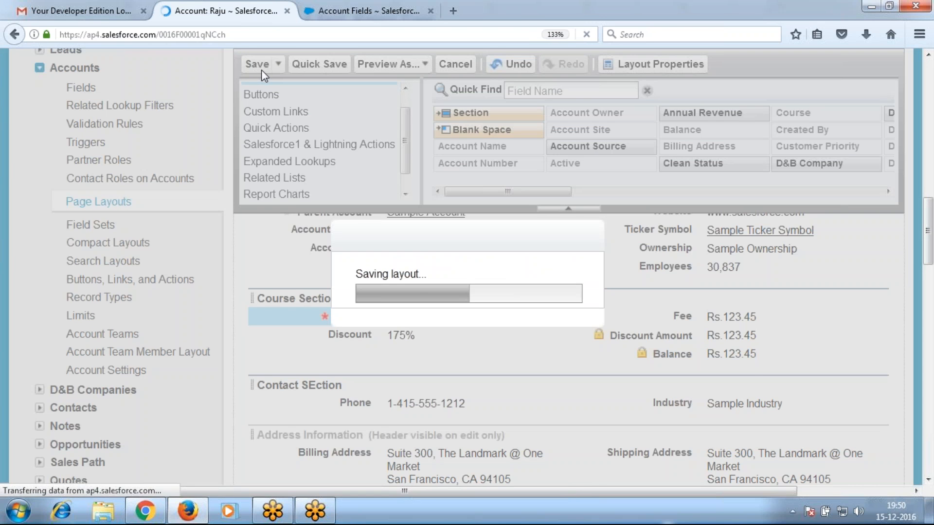
Check the Course value on the Raju account record
{"action": "scroll", "coordinate": [448, 366], "scroll_direction": "down", "scroll_amount": 6}
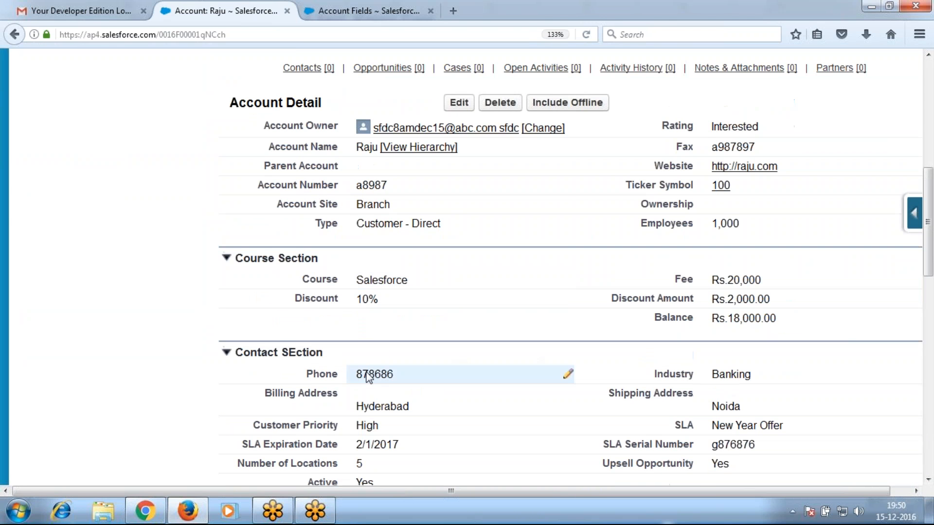
{"action": "double_click", "coordinate": [440, 285]}
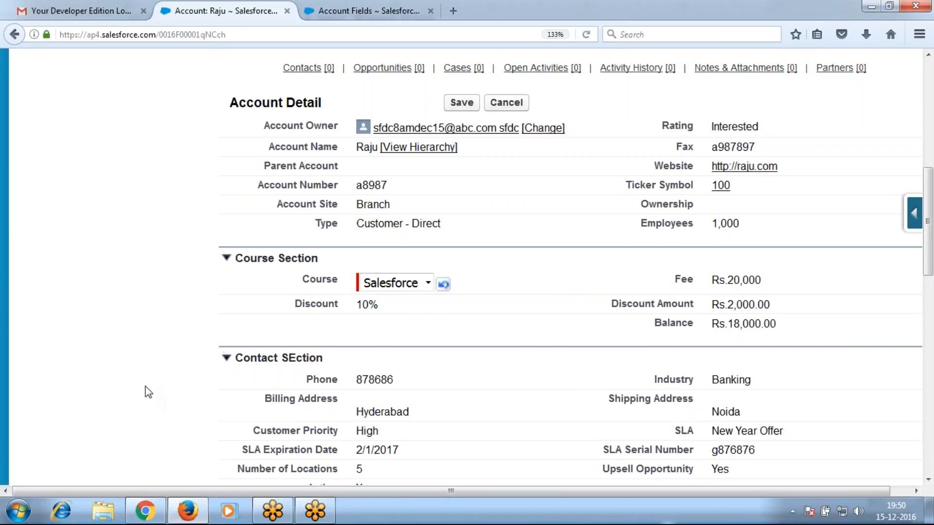
{"action": "scroll", "coordinate": [126, 373], "scroll_direction": "up", "scroll_amount": 5}
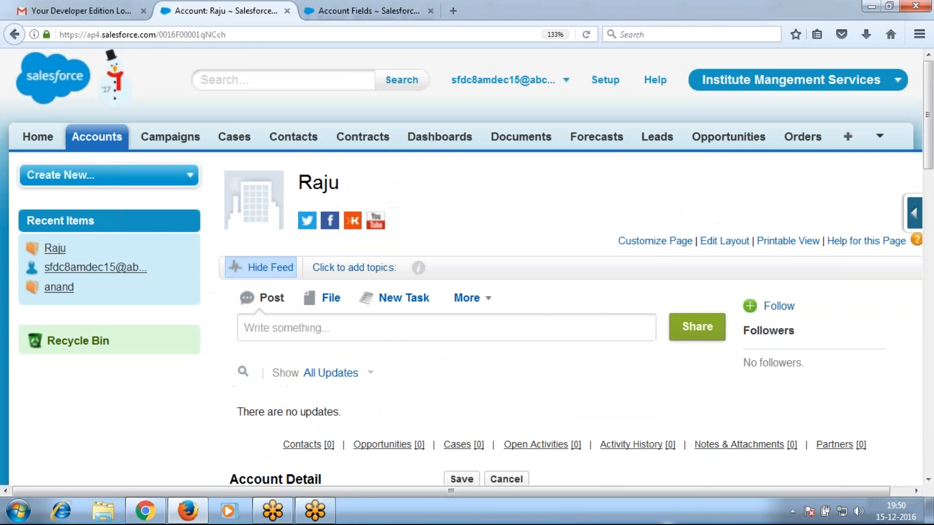
Save a blank new account to trigger the Account Name and Course required-field errors
{"action": "left_click", "coordinate": [97, 137]}
{"action": "left_click", "coordinate": [445, 276]}
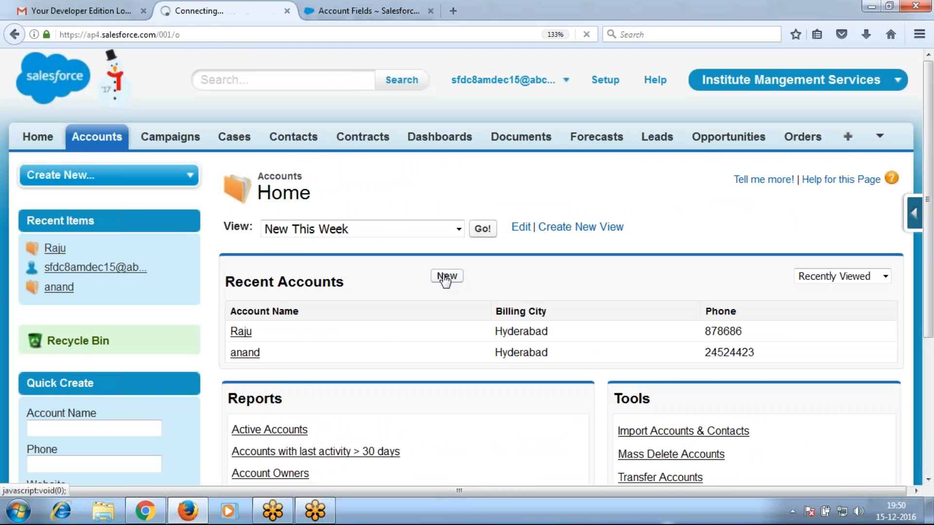
{"action": "scroll", "coordinate": [443, 414], "scroll_direction": "down", "scroll_amount": 2}
{"action": "scroll", "coordinate": [444, 414], "scroll_direction": "down", "scroll_amount": 2}
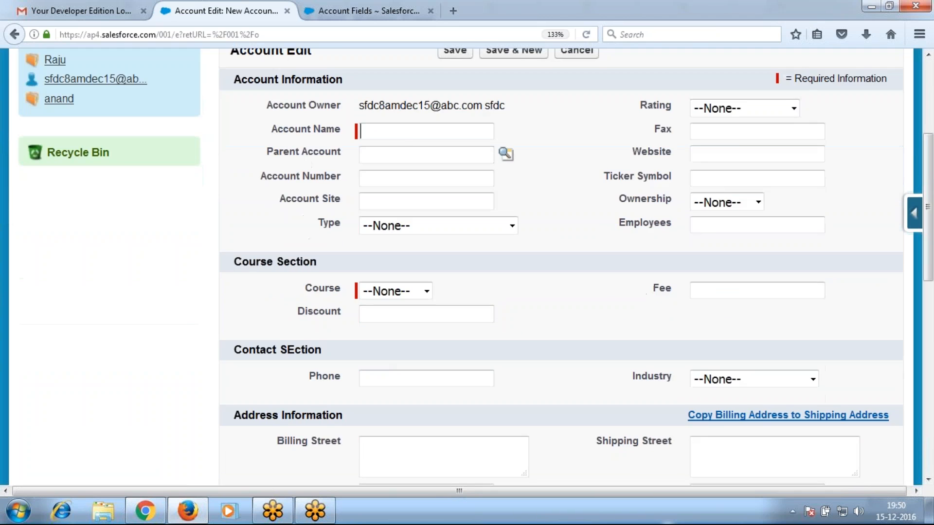
{"action": "scroll", "coordinate": [444, 414], "scroll_direction": "up", "scroll_amount": 5}
{"action": "left_click", "coordinate": [451, 240]}
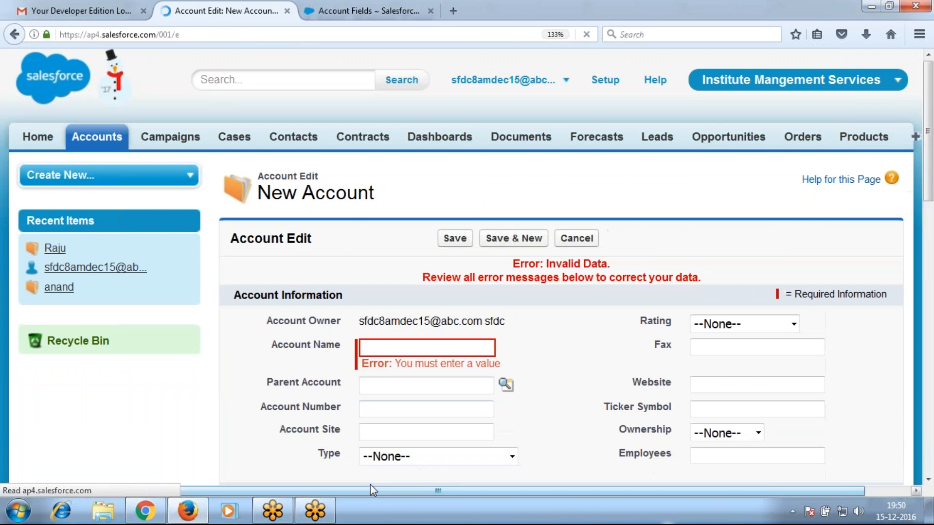
{"action": "scroll", "coordinate": [402, 423], "scroll_direction": "down", "scroll_amount": 7}
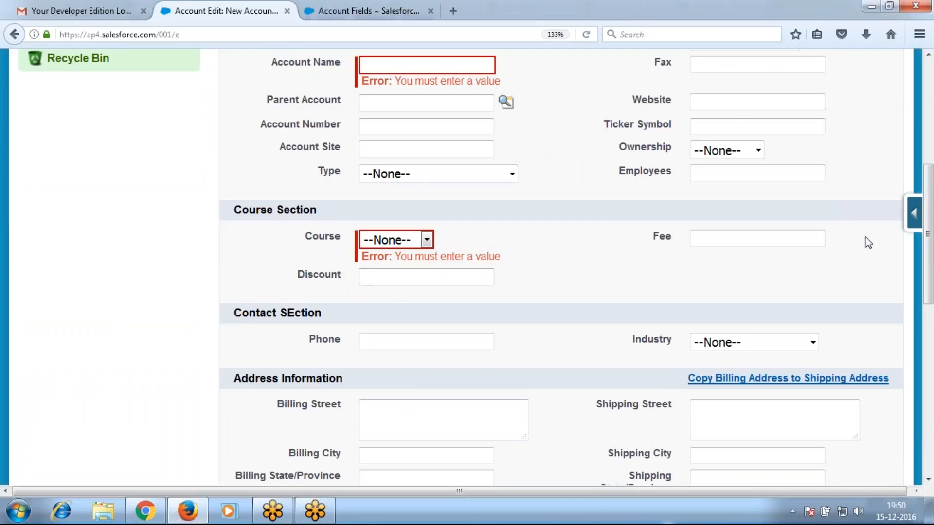
In the Account layout editor, clear the Required setting on the Course field
{"action": "left_click", "coordinate": [920, 217]}
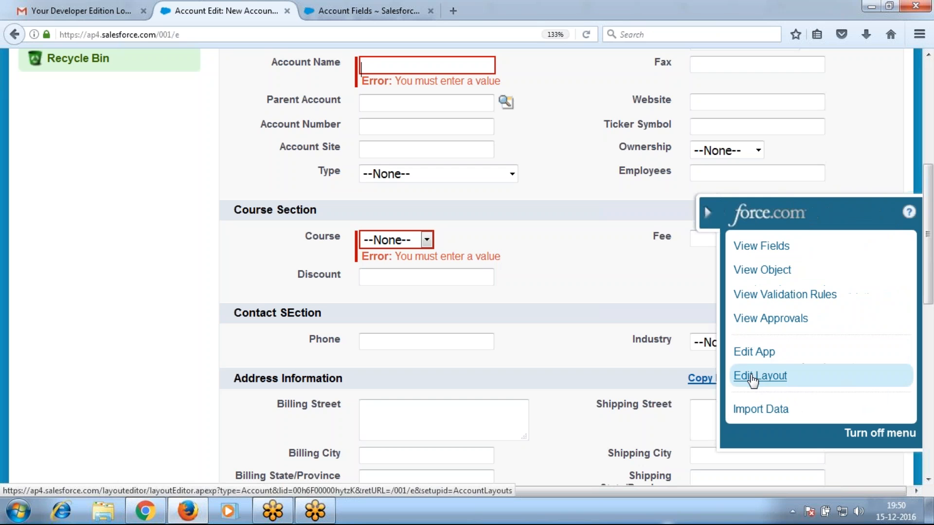
{"action": "left_click", "coordinate": [753, 380]}
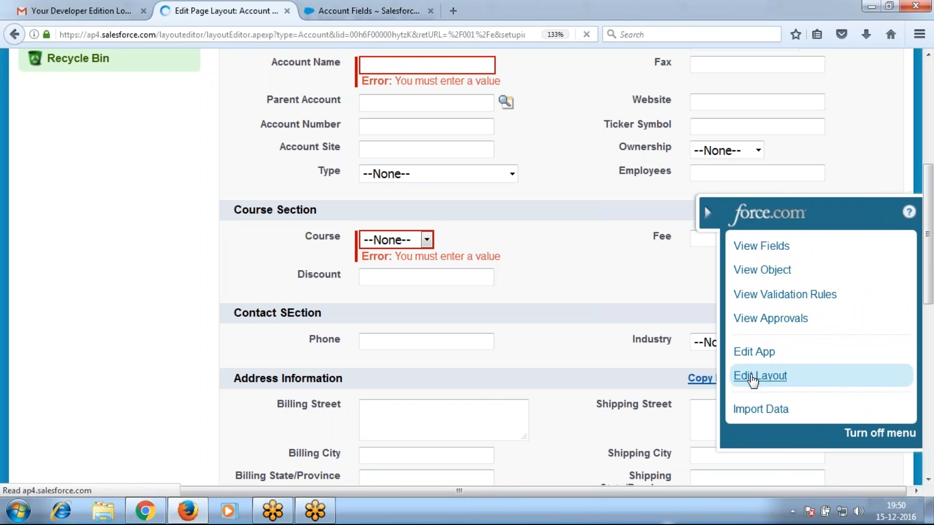
{"action": "scroll", "coordinate": [576, 397], "scroll_direction": "down", "scroll_amount": 10}
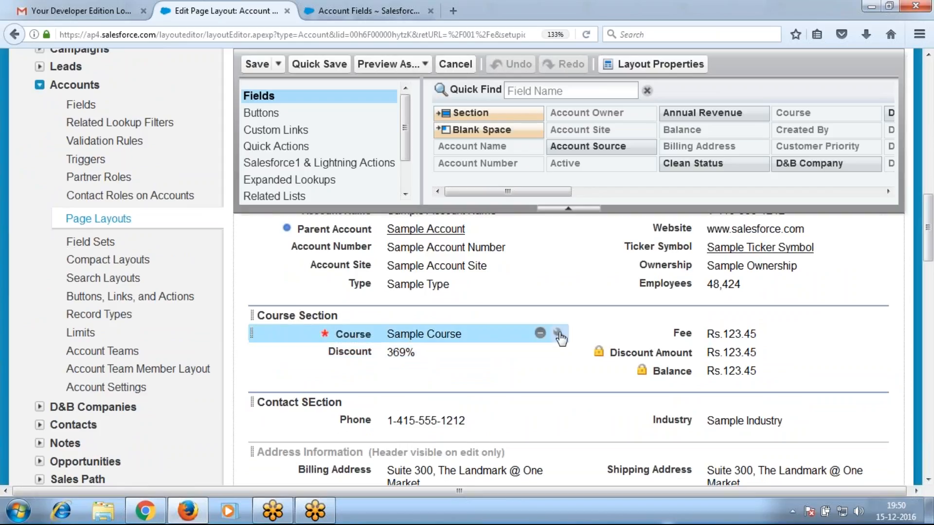
{"action": "left_click", "coordinate": [559, 334]}
{"action": "left_click", "coordinate": [528, 277]}
{"action": "left_click", "coordinate": [531, 276]}
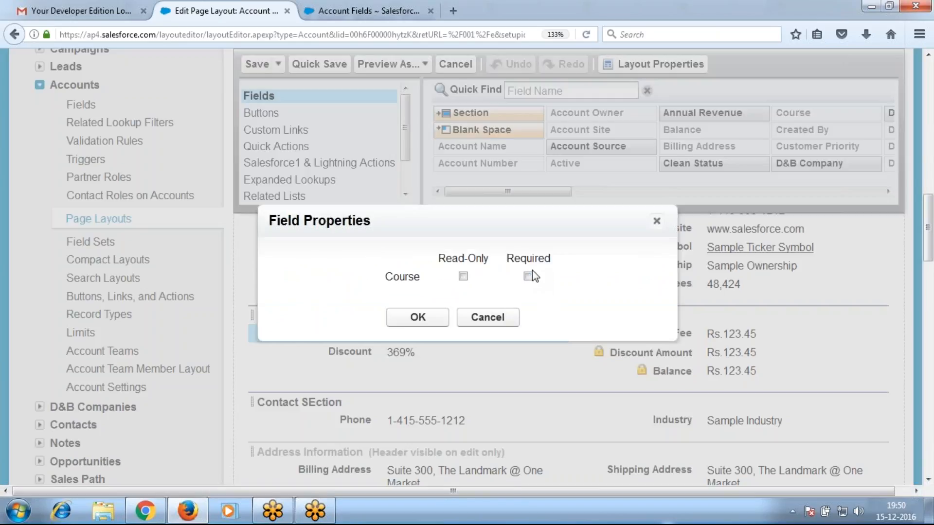
{"action": "left_click", "coordinate": [418, 318]}
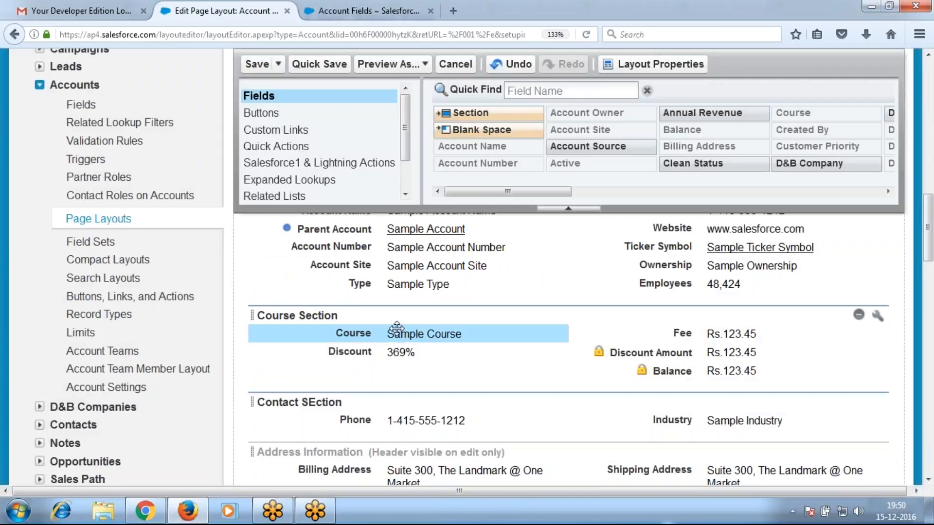
Re-add and then remove Annual Revenue below Type, and save the Account layout
{"action": "left_click_drag", "start_coordinate": [680, 113], "coordinate": [406, 292]}
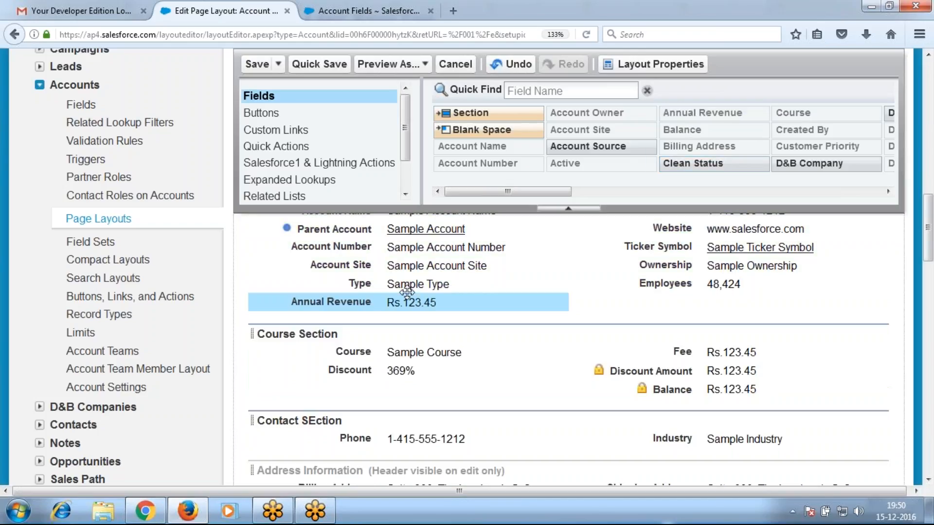
{"action": "mouse_move", "coordinate": [510, 297]}
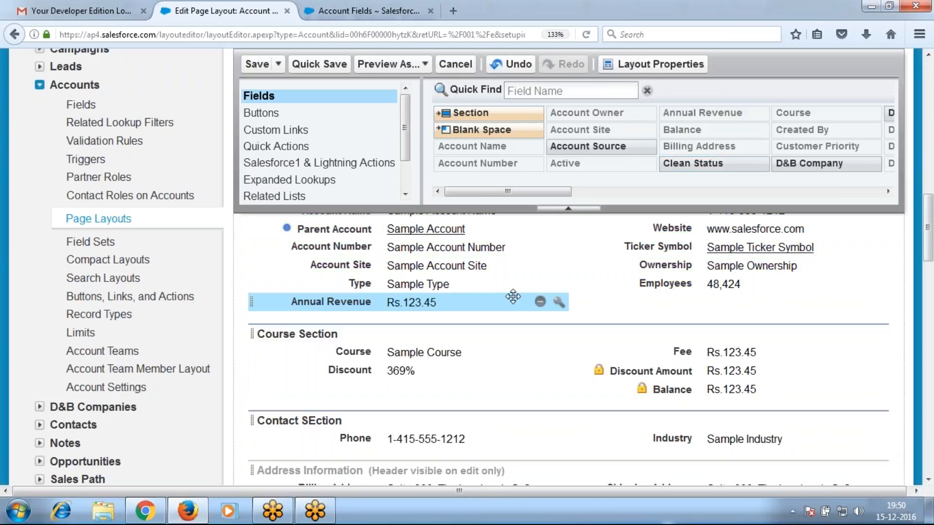
{"action": "left_click", "coordinate": [541, 306]}
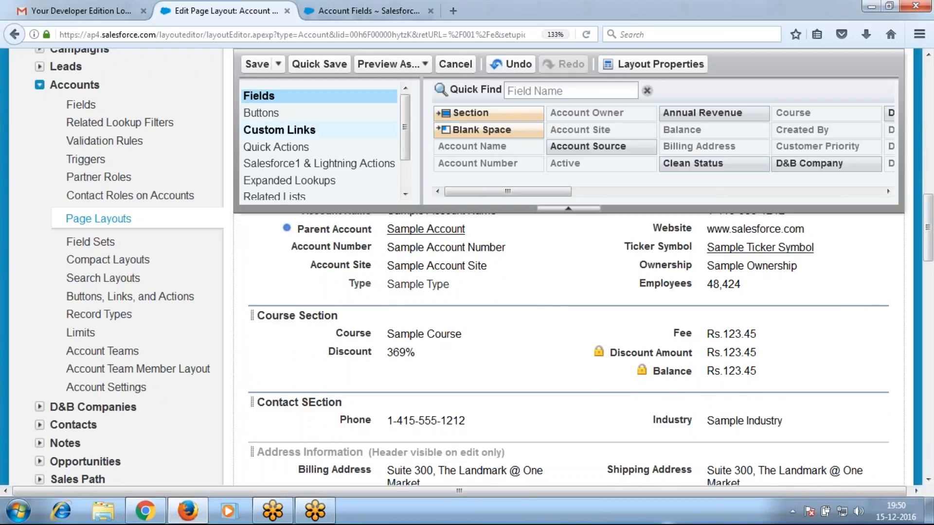
{"action": "left_click", "coordinate": [257, 64]}
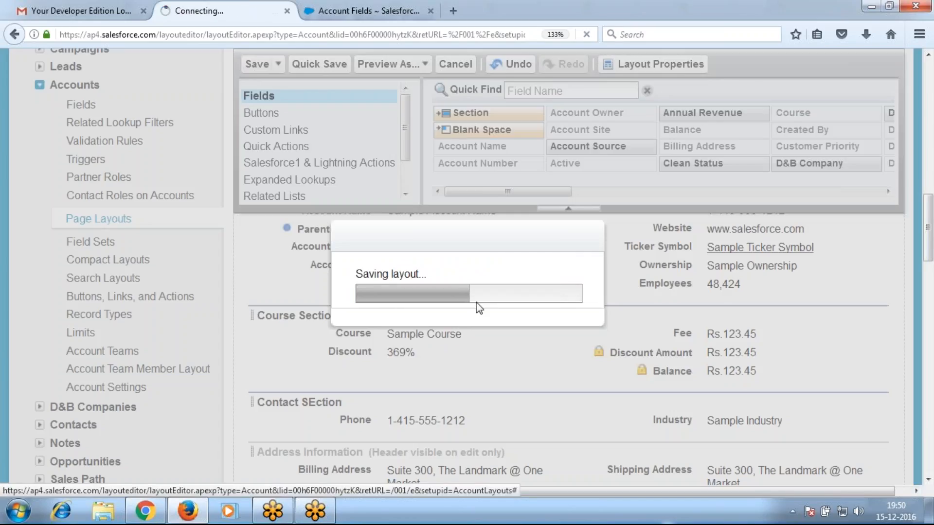
{"action": "scroll", "coordinate": [352, 300], "scroll_direction": "down", "scroll_amount": 3}
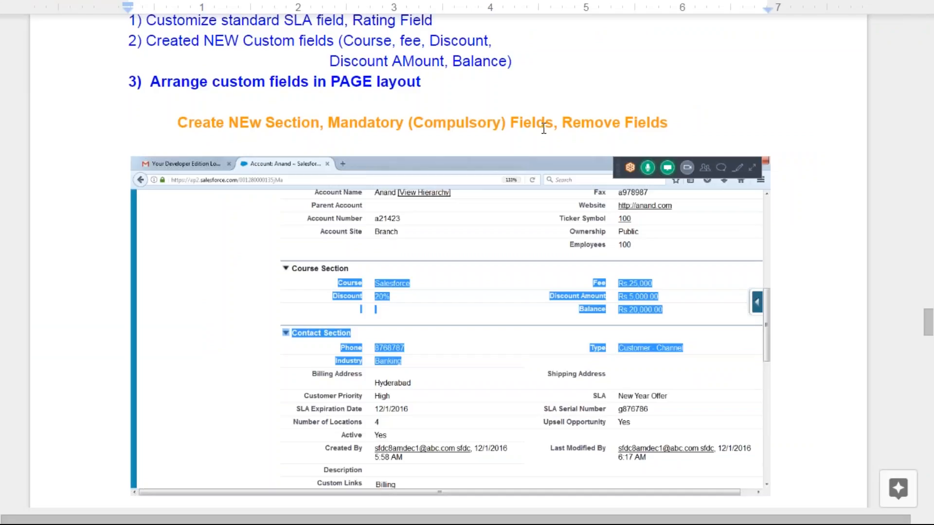
Scroll the class notes past Customize Page Layout to the 'Final Step :: 4) Tab Layout' Edit Columns screenshot
{"action": "scroll", "coordinate": [498, 309], "scroll_direction": "down", "scroll_amount": 8}
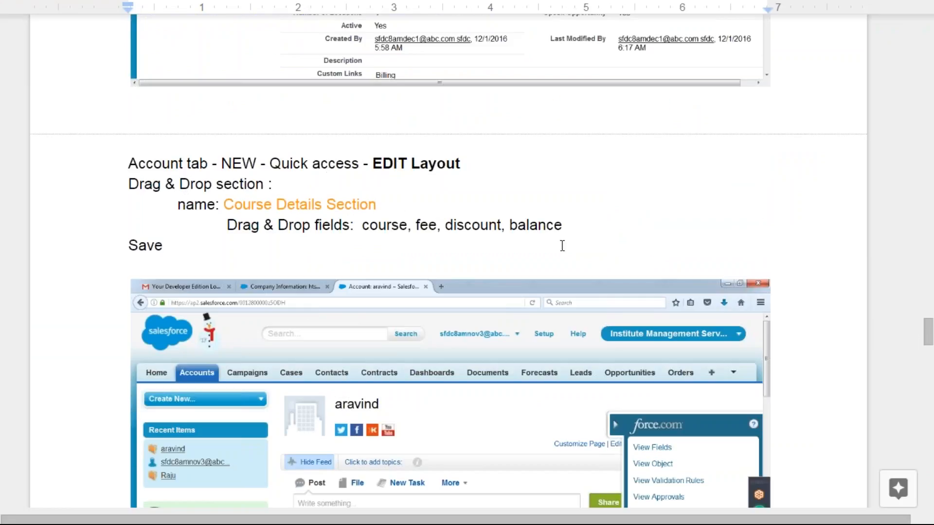
{"action": "scroll", "coordinate": [563, 245], "scroll_direction": "down", "scroll_amount": 3}
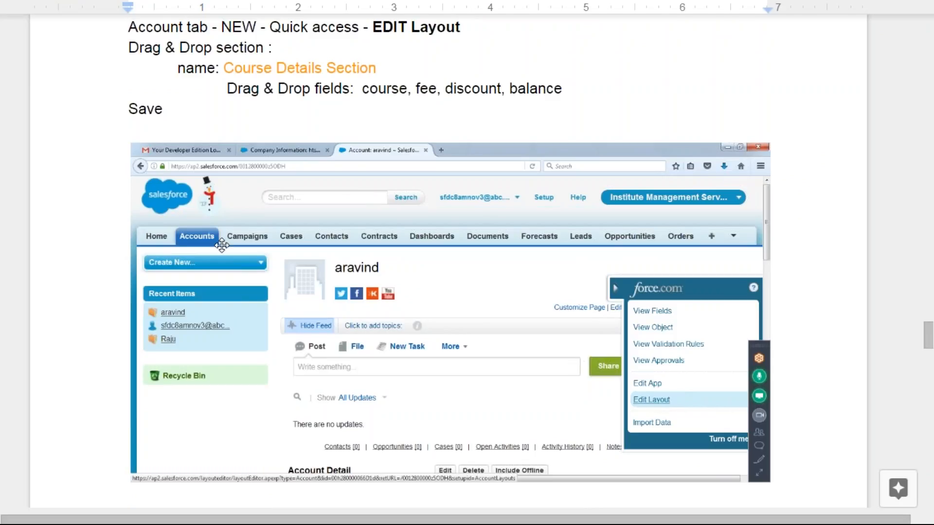
{"action": "scroll", "coordinate": [384, 344], "scroll_direction": "down", "scroll_amount": 10}
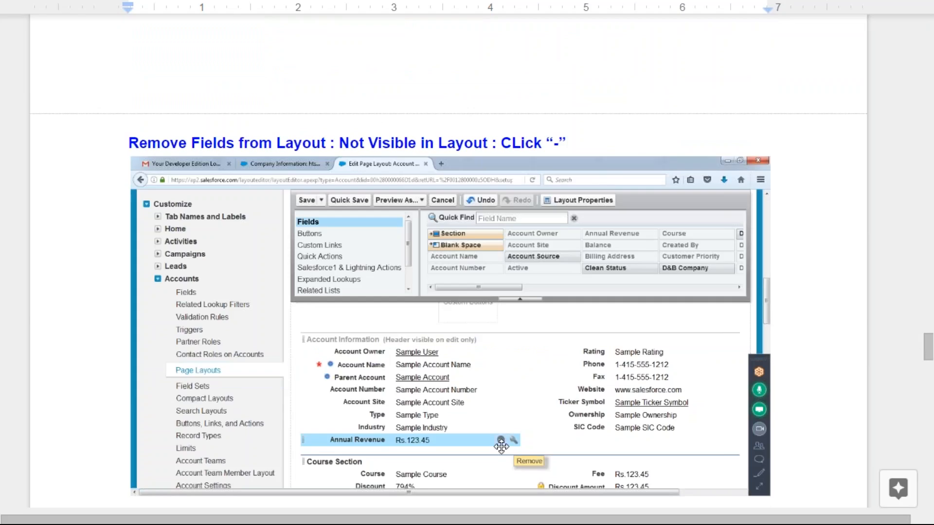
{"action": "scroll", "coordinate": [433, 337], "scroll_direction": "down", "scroll_amount": 6}
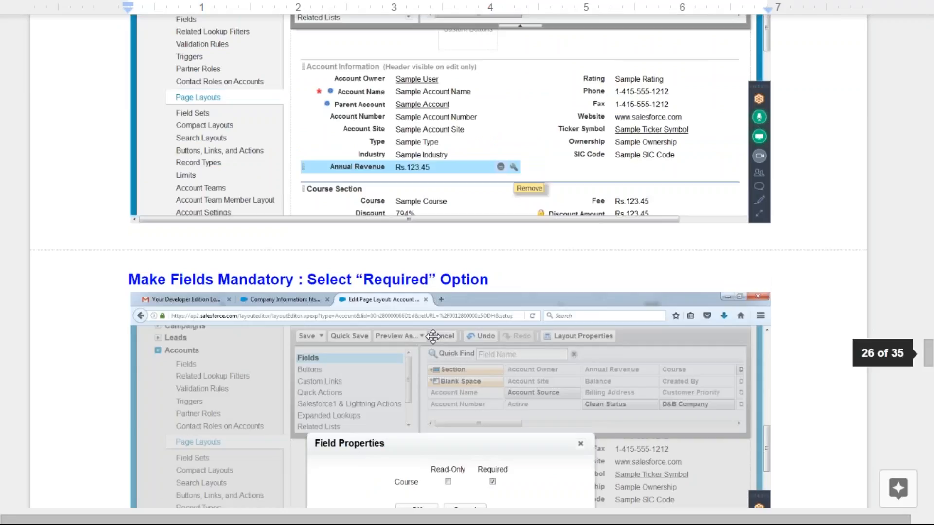
{"action": "scroll", "coordinate": [433, 335], "scroll_direction": "down", "scroll_amount": 6}
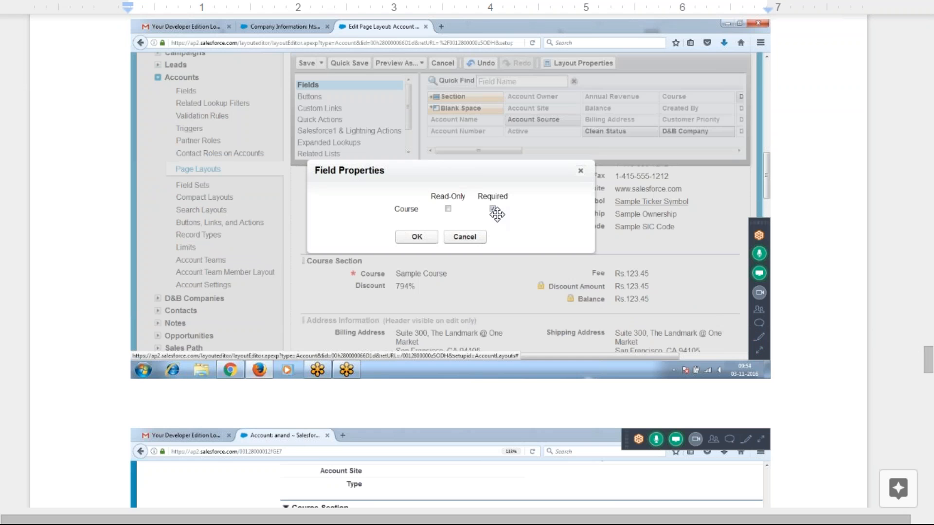
{"action": "scroll", "coordinate": [531, 292], "scroll_direction": "down", "scroll_amount": 7}
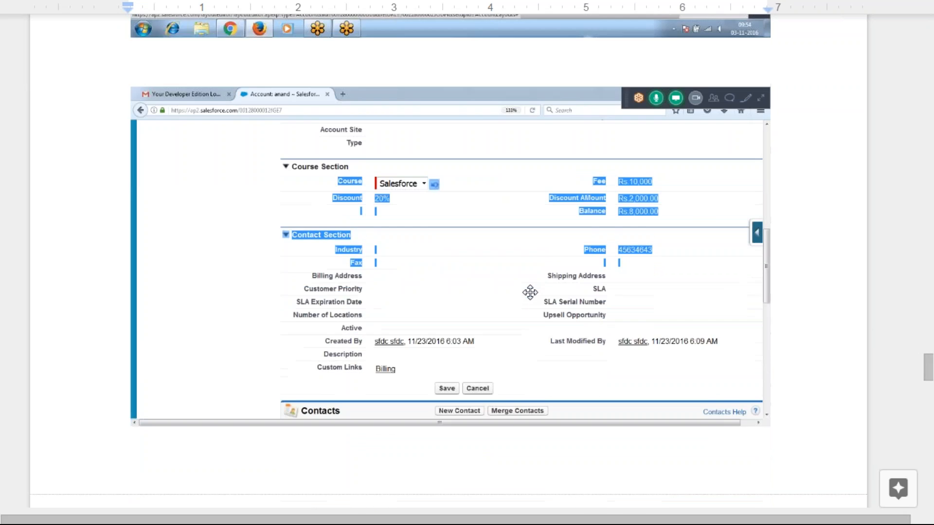
{"action": "scroll", "coordinate": [530, 293], "scroll_direction": "down", "scroll_amount": 6}
{"action": "scroll", "coordinate": [531, 297], "scroll_direction": "down", "scroll_amount": 15}
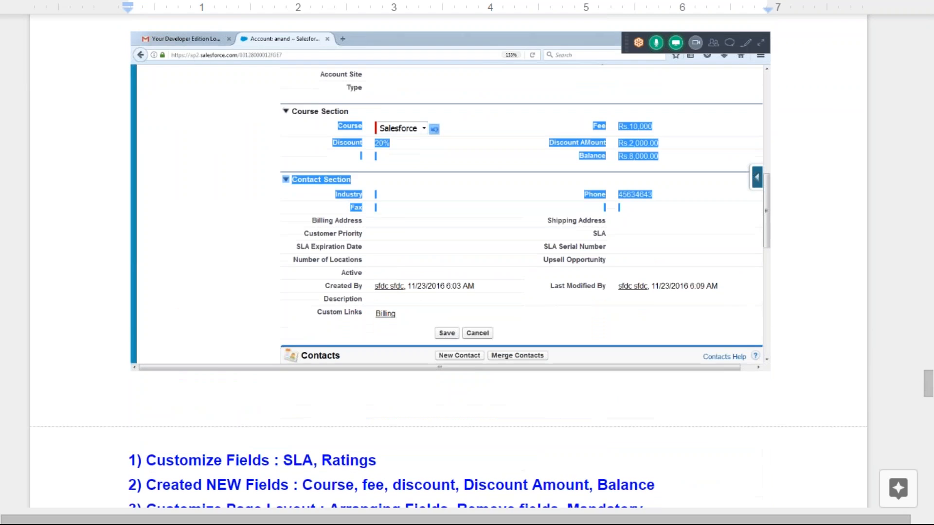
{"action": "left_click", "coordinate": [262, 199]}
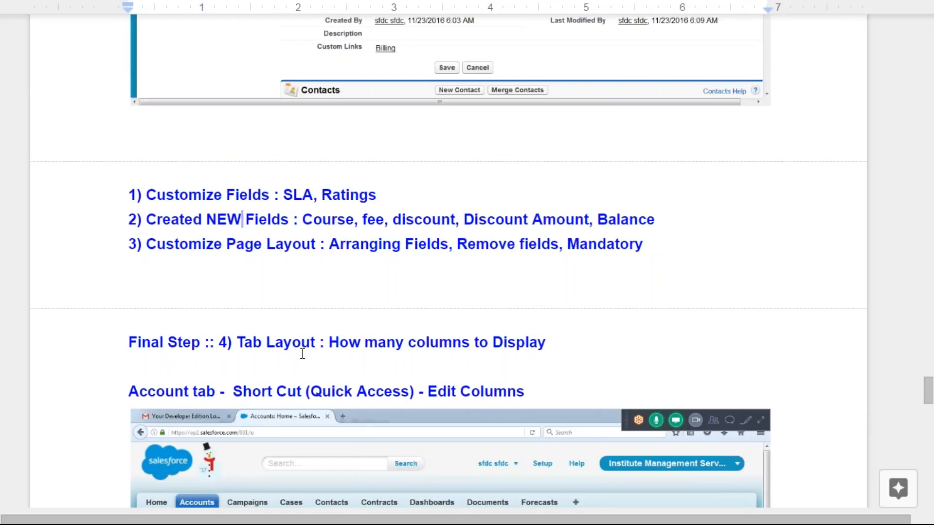
{"action": "scroll", "coordinate": [302, 353], "scroll_direction": "down", "scroll_amount": 4}
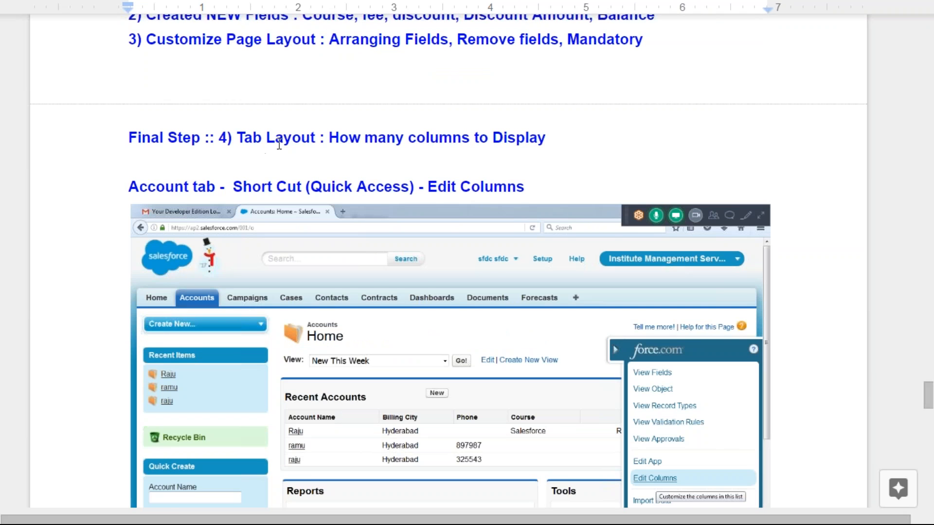
Return to the Salesforce Accounts home page and show the Force.com quick access options
{"action": "key", "text": "alt+Tab"}
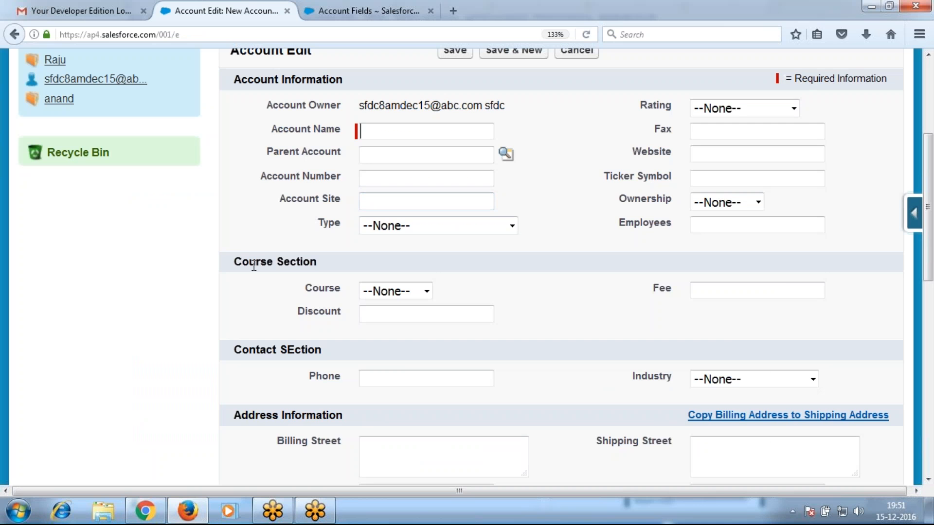
{"action": "scroll", "coordinate": [253, 265], "scroll_direction": "up", "scroll_amount": 3}
{"action": "left_click", "coordinate": [101, 141]}
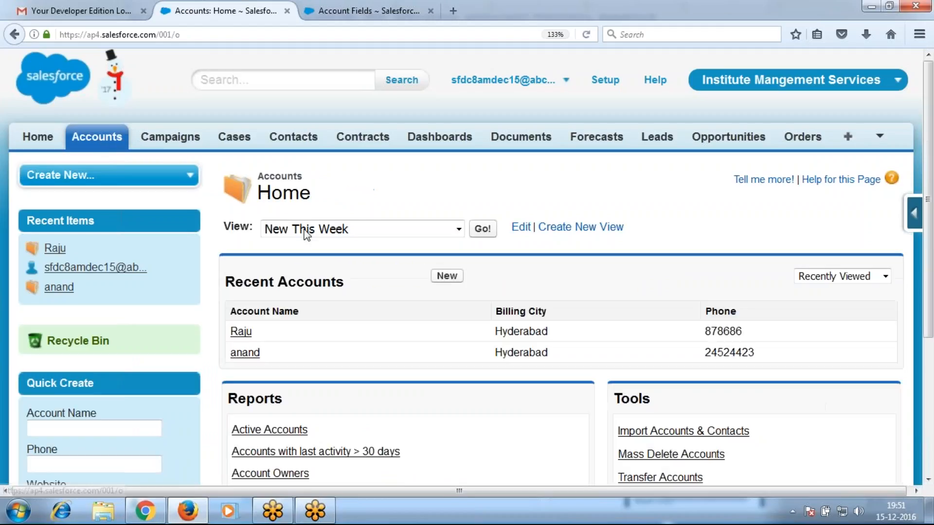
{"action": "left_click", "coordinate": [442, 280]}
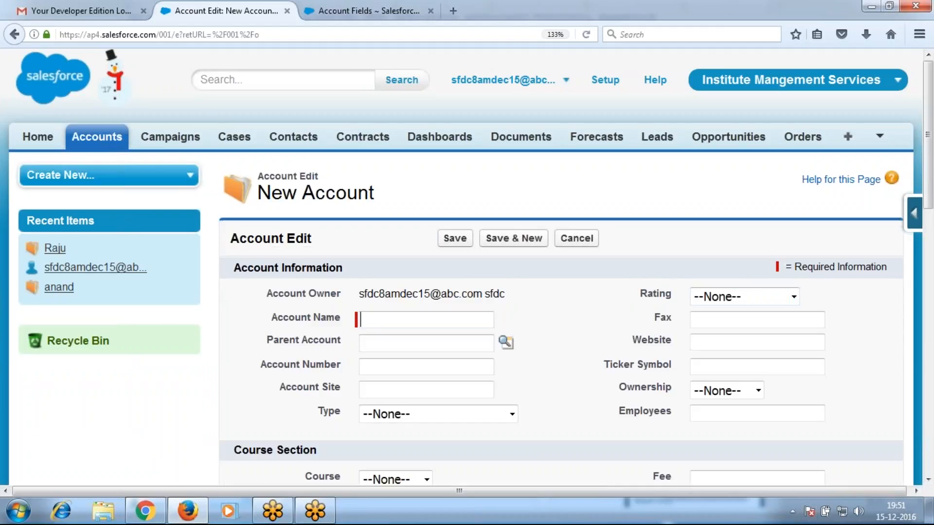
{"action": "left_click", "coordinate": [104, 140]}
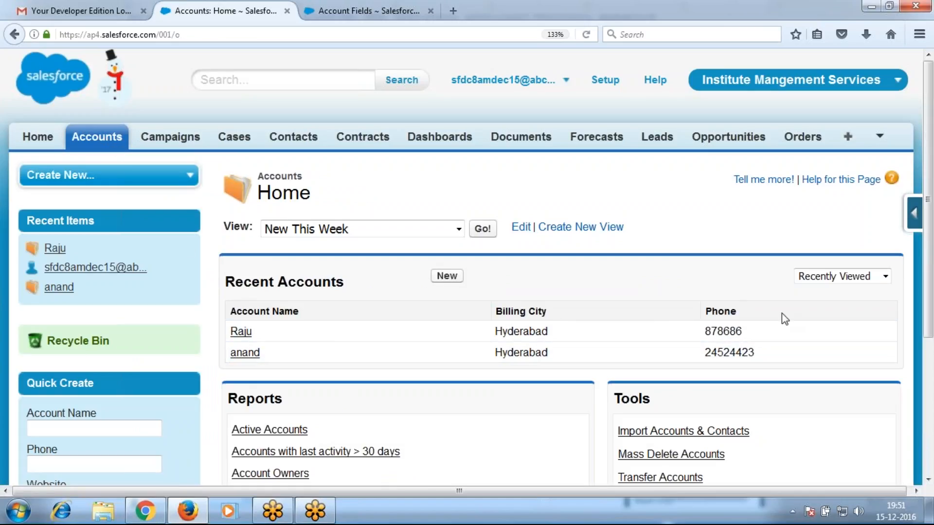
{"action": "left_click", "coordinate": [916, 215]}
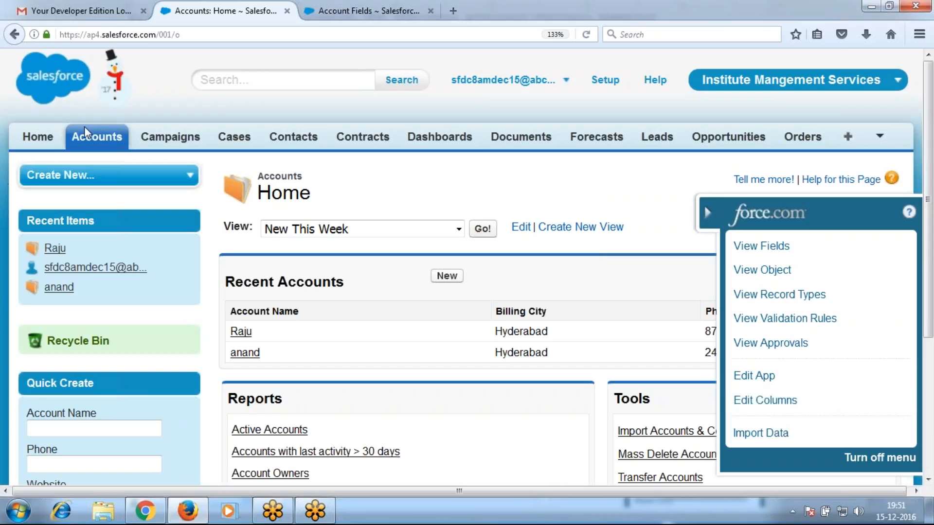
Add Course, Fee and Balance to the Recent Accounts columns via Edit Columns and save
{"action": "left_click", "coordinate": [808, 410]}
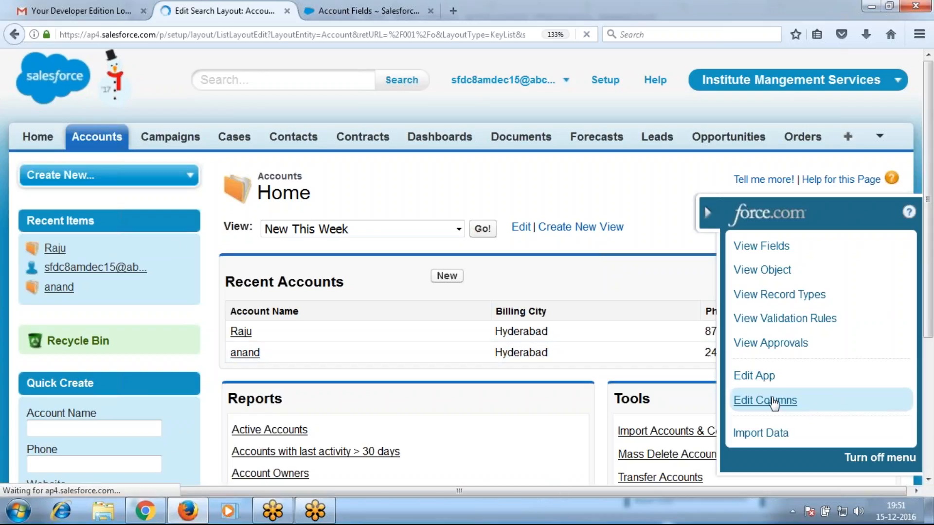
{"action": "left_click", "coordinate": [337, 397]}
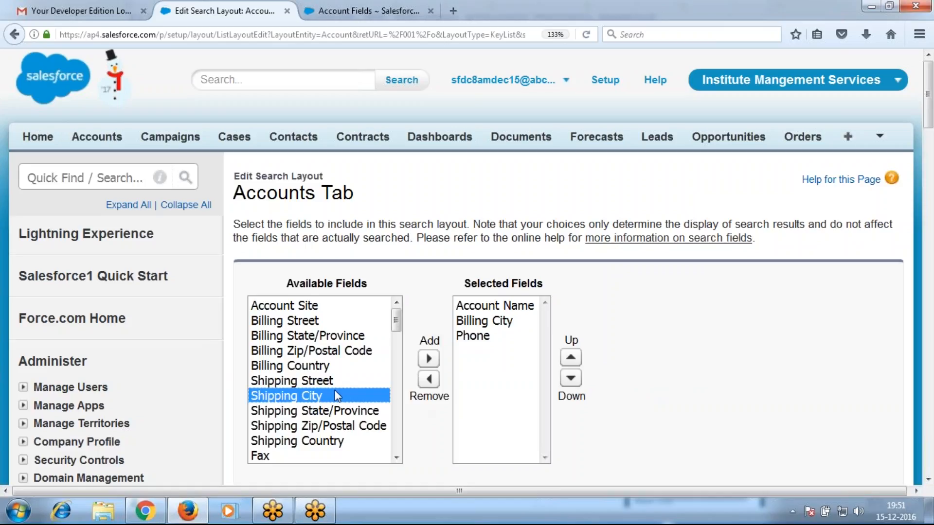
{"action": "type", "text": "co"}
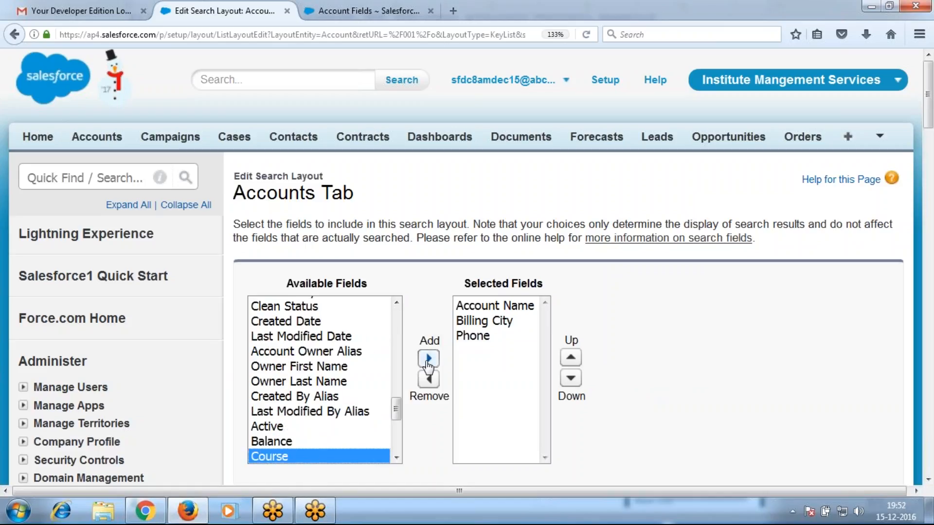
{"action": "left_click", "coordinate": [429, 365]}
{"action": "key", "text": "f"}
{"action": "left_click", "coordinate": [428, 359]}
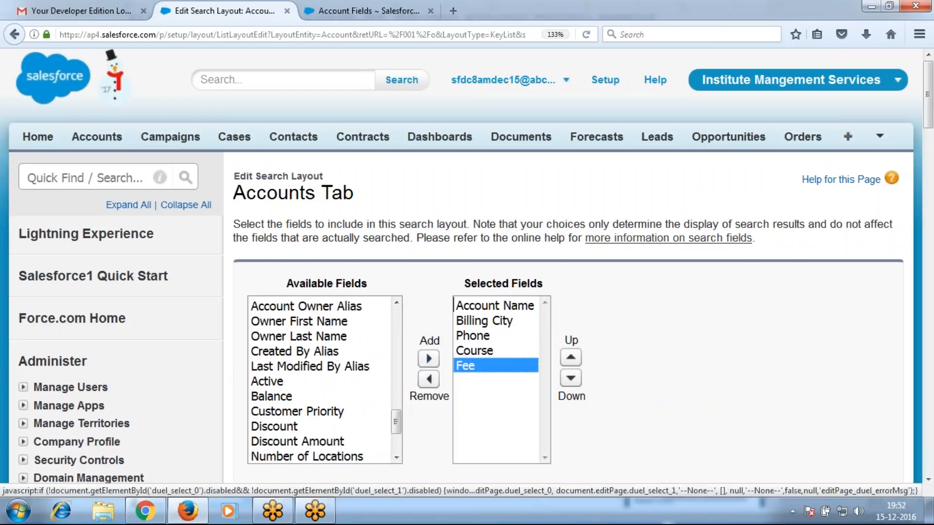
{"action": "left_click", "coordinate": [347, 397]}
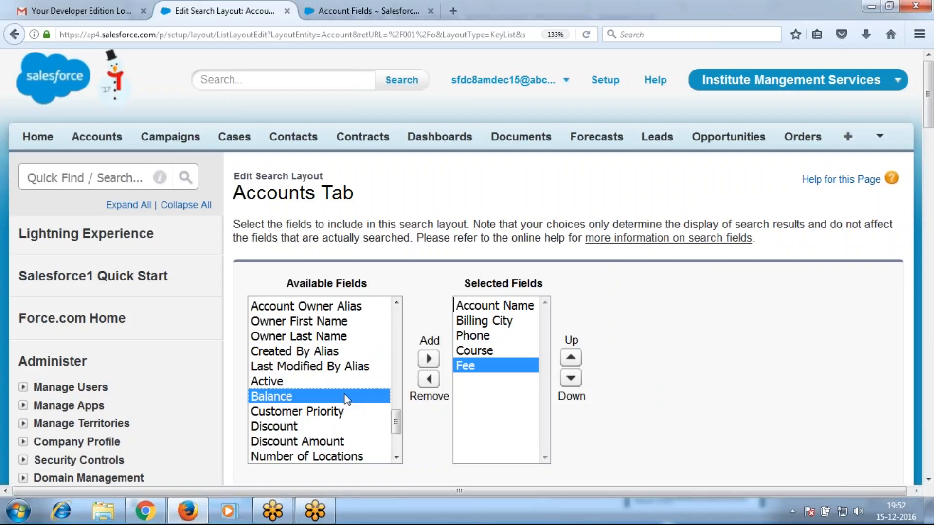
{"action": "left_click", "coordinate": [428, 359]}
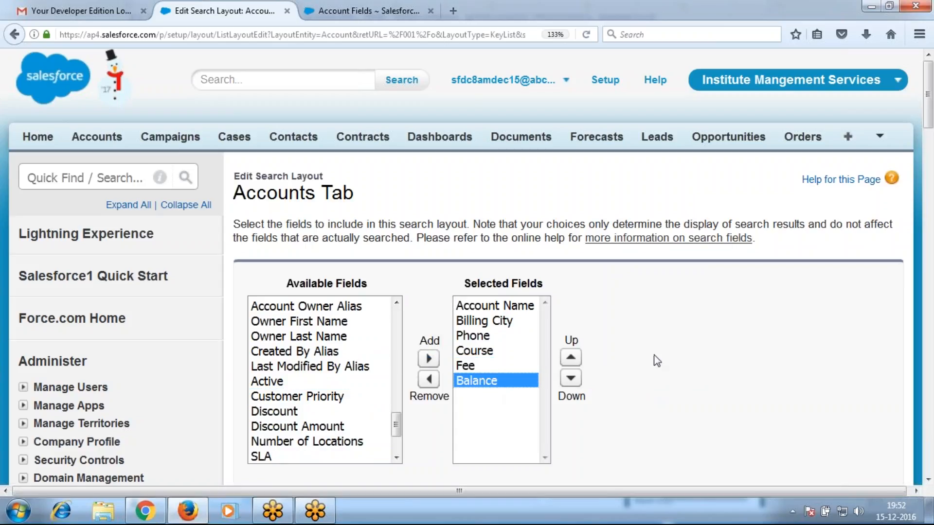
{"action": "scroll", "coordinate": [652, 359], "scroll_direction": "down", "scroll_amount": 5}
{"action": "left_click", "coordinate": [454, 312]}
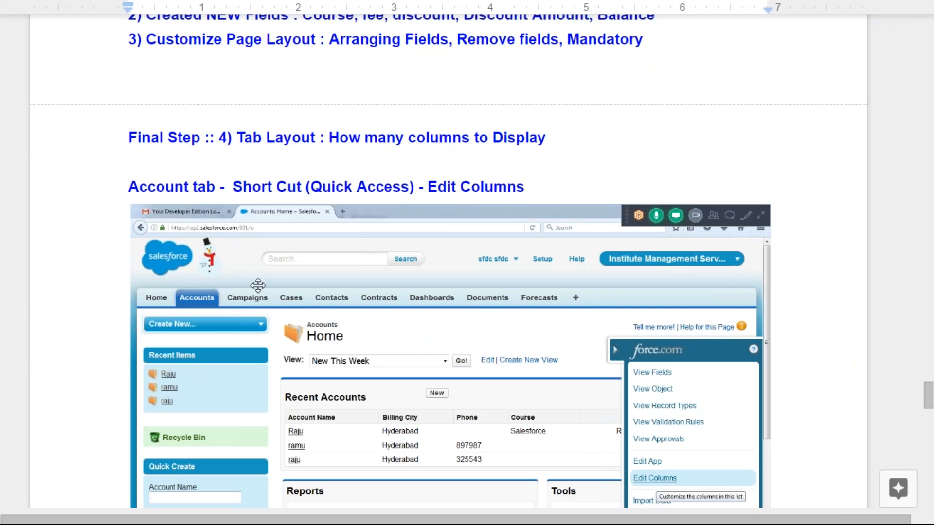
Jump to the top of the notes and read down through sign-up and verification to the Force.com home screenshot
{"action": "scroll", "coordinate": [652, 424], "scroll_direction": "down", "scroll_amount": 3}
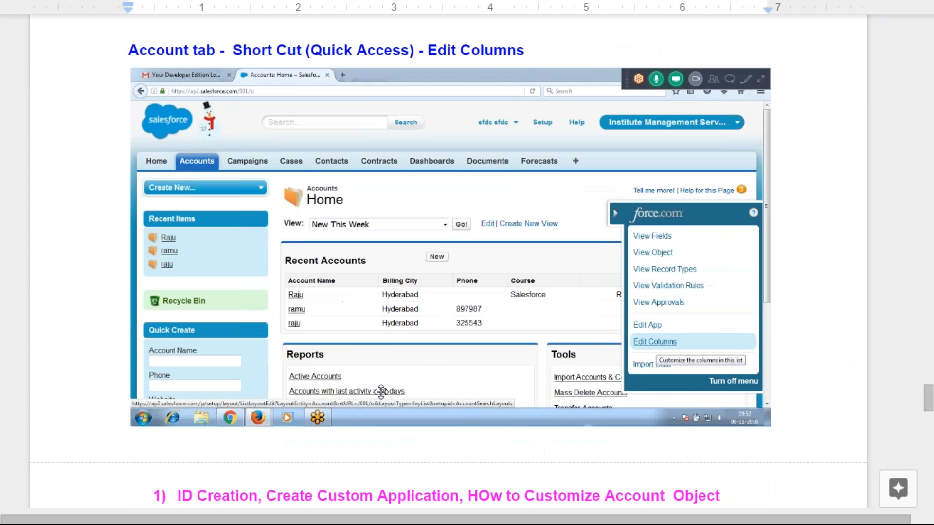
{"action": "scroll", "coordinate": [381, 391], "scroll_direction": "down", "scroll_amount": 3}
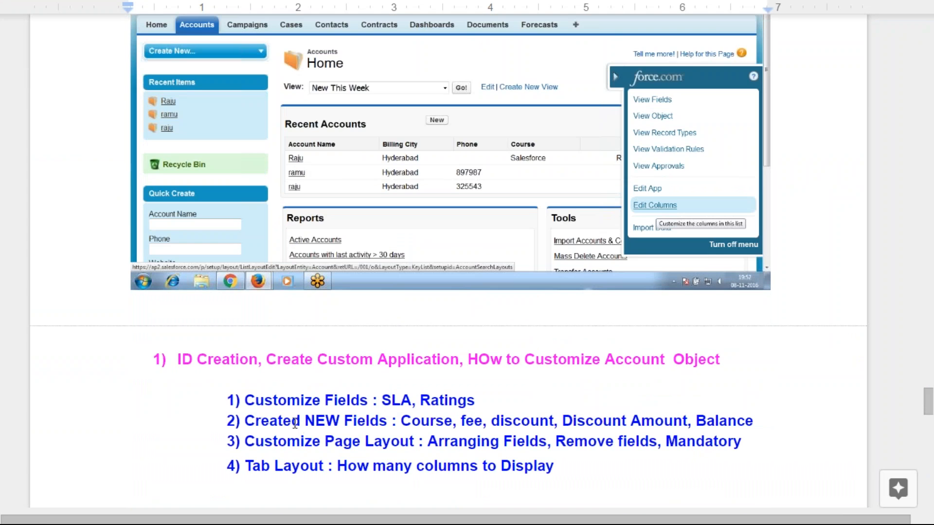
{"action": "scroll", "coordinate": [288, 419], "scroll_direction": "up", "scroll_amount": 3}
{"action": "key", "text": "ctrl+Home"}
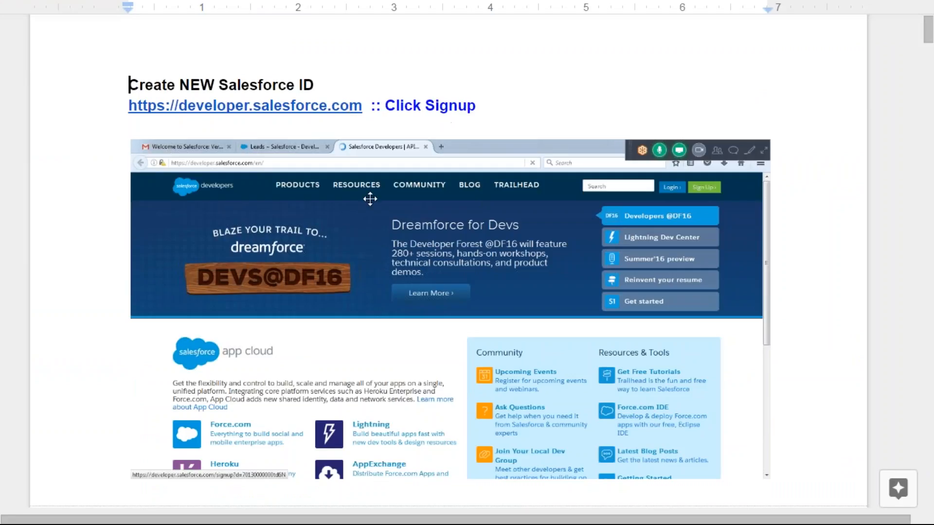
{"action": "scroll", "coordinate": [385, 204], "scroll_direction": "down", "scroll_amount": 8}
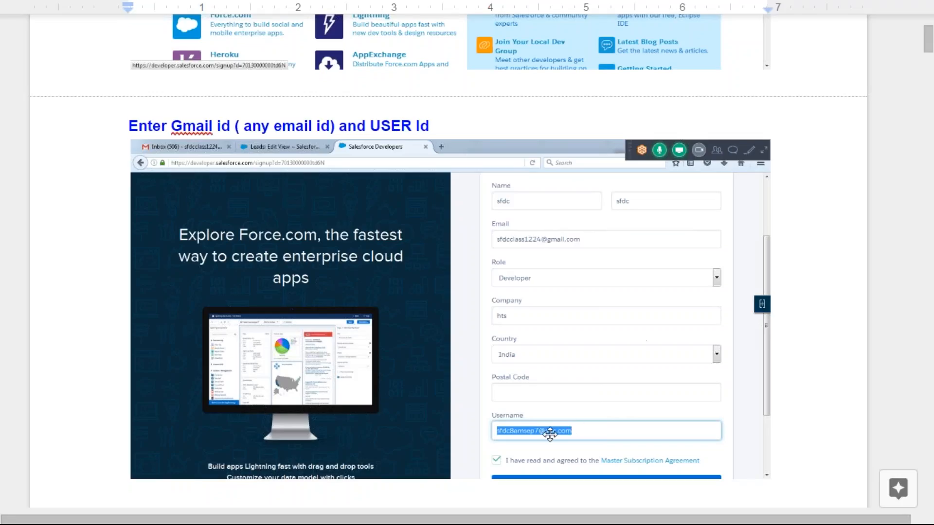
{"action": "scroll", "coordinate": [516, 372], "scroll_direction": "down", "scroll_amount": 10}
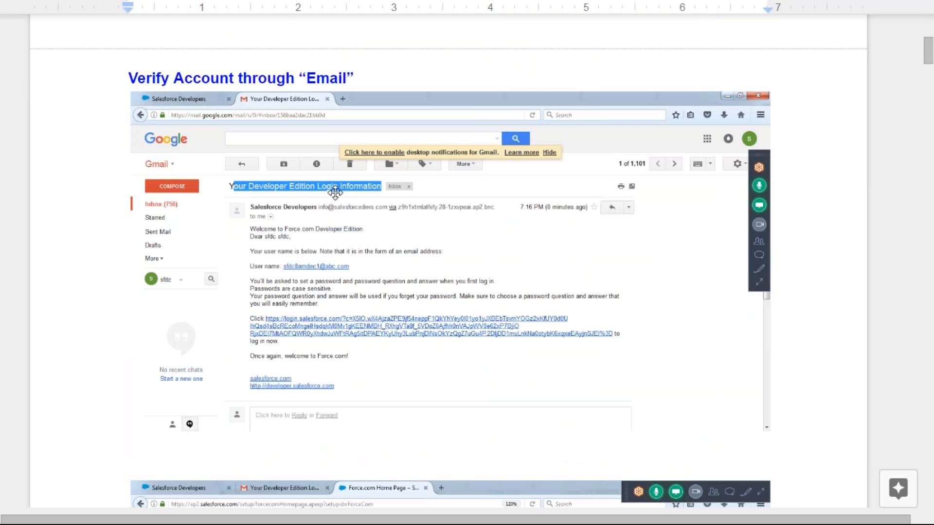
{"action": "scroll", "coordinate": [372, 331], "scroll_direction": "down", "scroll_amount": 11}
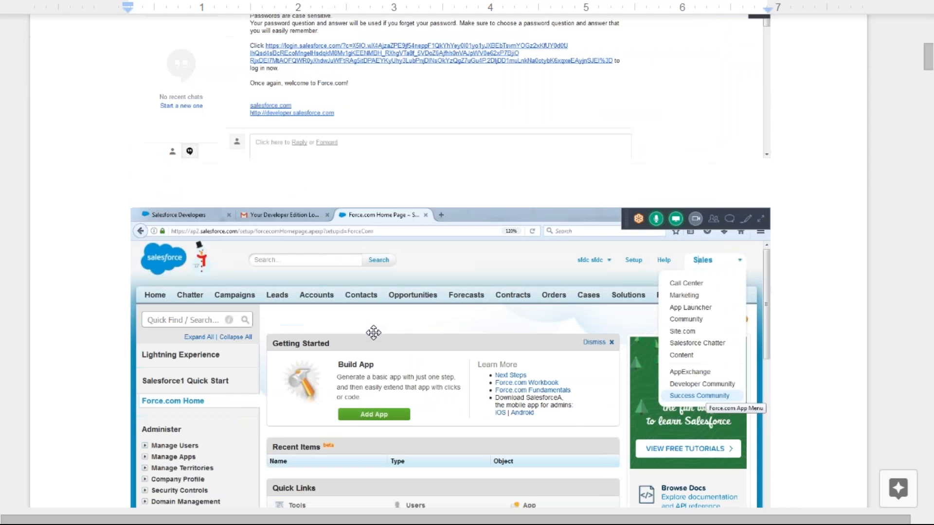
{"action": "scroll", "coordinate": [638, 213], "scroll_direction": "up", "scroll_amount": 3}
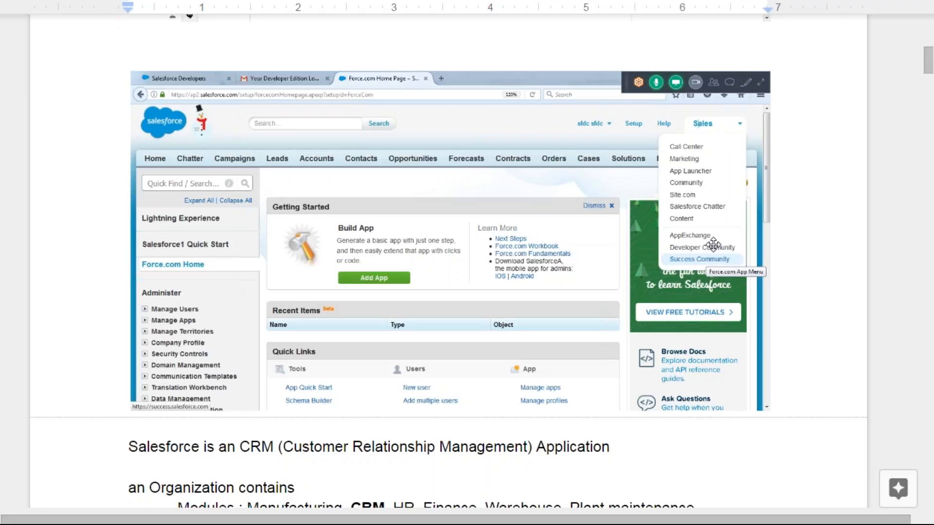
Scroll the notes down and highlight the 'How to CREATE salesforce ID' heading
{"action": "scroll", "coordinate": [507, 225], "scroll_direction": "down", "scroll_amount": 4}
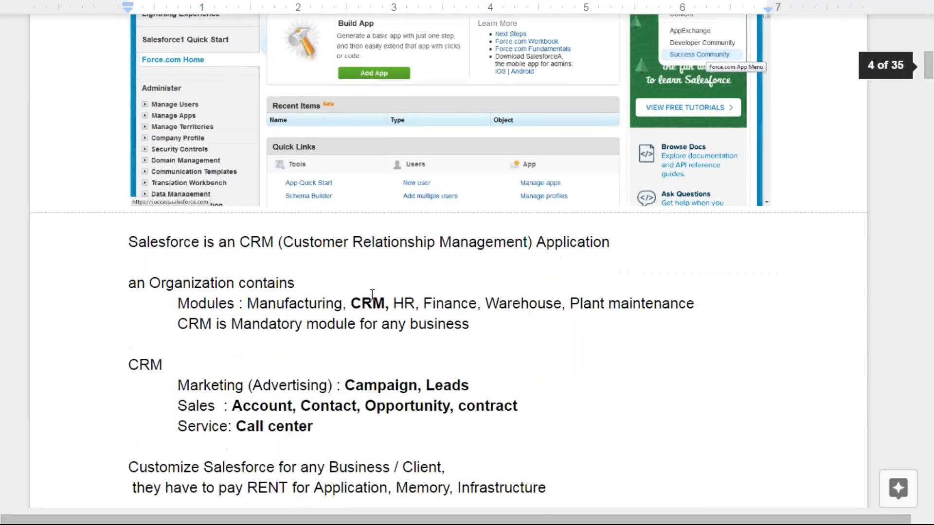
{"action": "scroll", "coordinate": [372, 294], "scroll_direction": "down", "scroll_amount": 3}
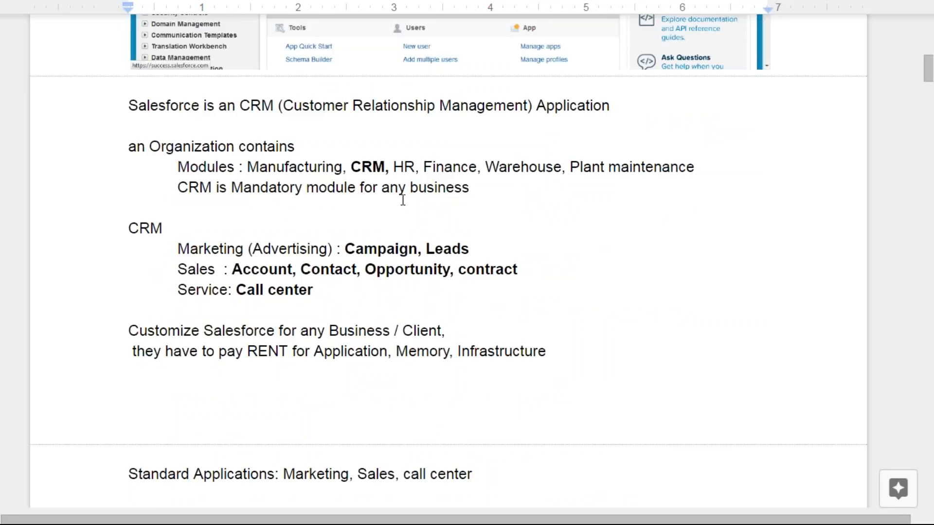
{"action": "scroll", "coordinate": [468, 287], "scroll_direction": "down", "scroll_amount": 7}
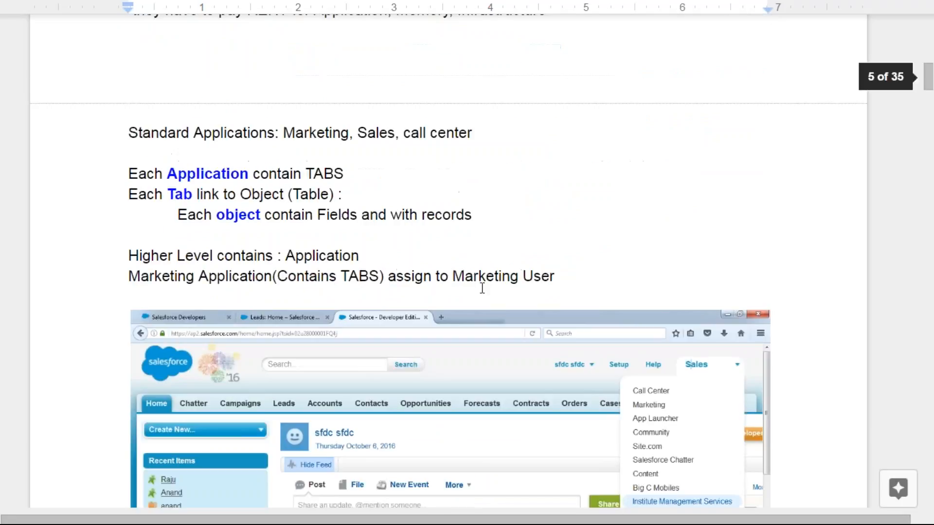
{"action": "scroll", "coordinate": [734, 356], "scroll_direction": "down", "scroll_amount": 1}
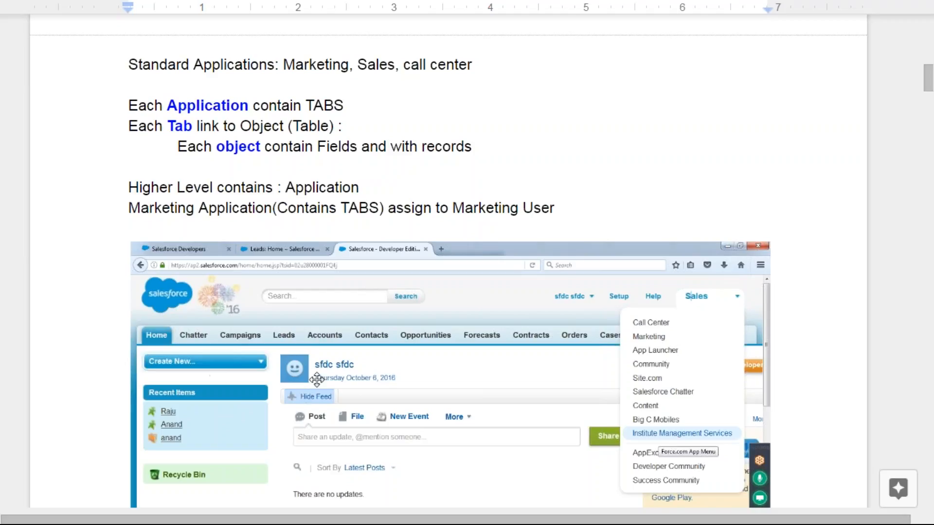
{"action": "scroll", "coordinate": [317, 379], "scroll_direction": "down", "scroll_amount": 10}
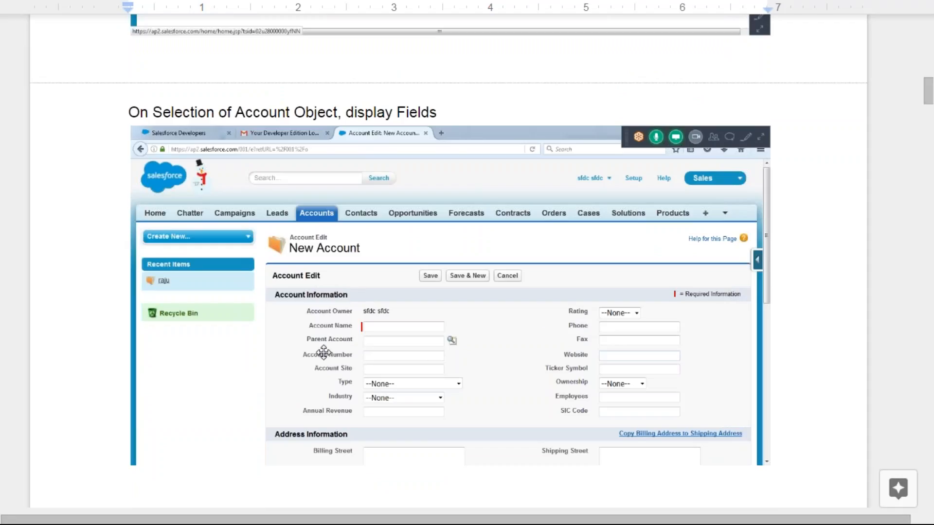
{"action": "scroll", "coordinate": [440, 346], "scroll_direction": "down", "scroll_amount": 11}
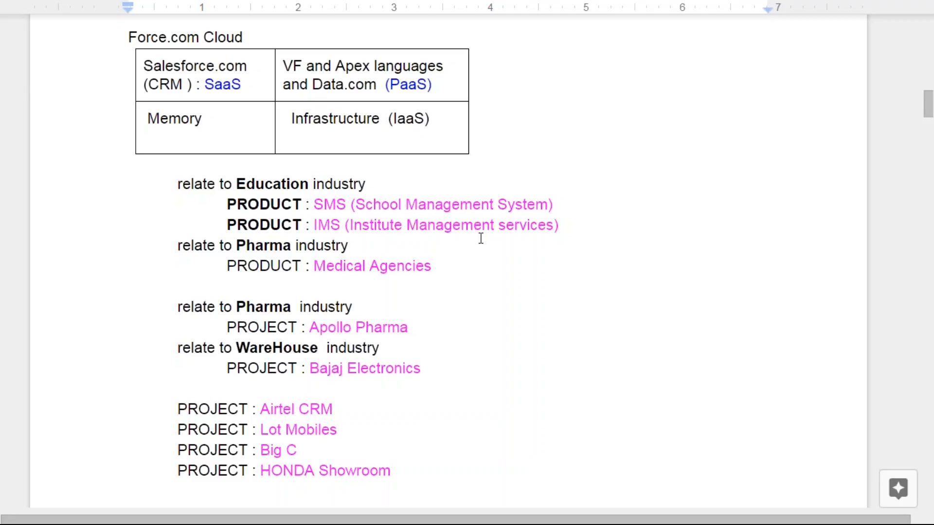
{"action": "scroll", "coordinate": [227, 224], "scroll_direction": "down", "scroll_amount": 10}
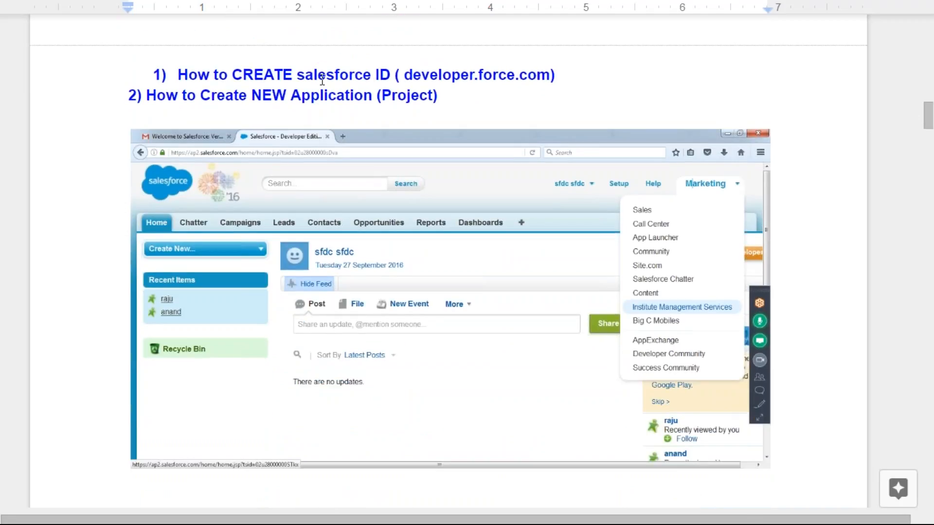
{"action": "left_click_drag", "start_coordinate": [178, 74], "coordinate": [390, 77]}
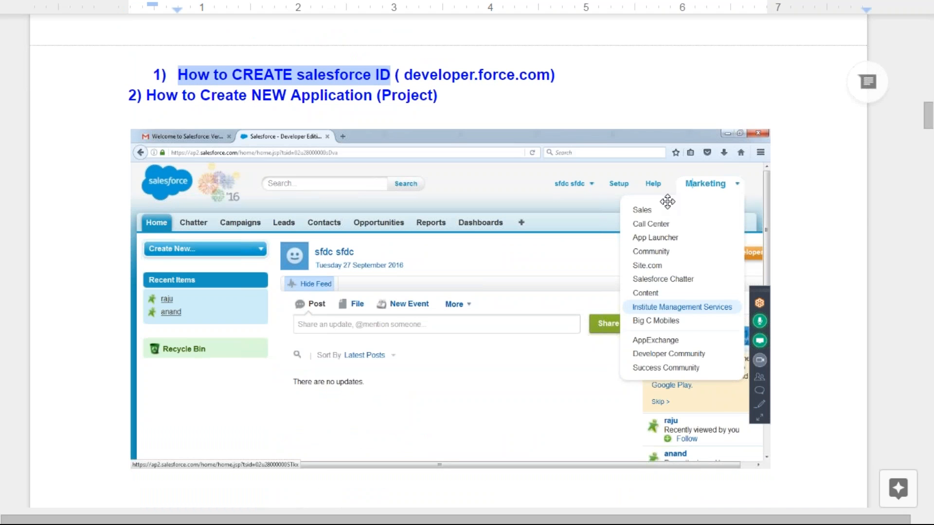
Scroll the notes to 'How to Customize ACCOUNT Standard field values' and highlight that heading
{"action": "scroll", "coordinate": [651, 272], "scroll_direction": "down", "scroll_amount": 7}
{"action": "scroll", "coordinate": [653, 293], "scroll_direction": "down", "scroll_amount": 7}
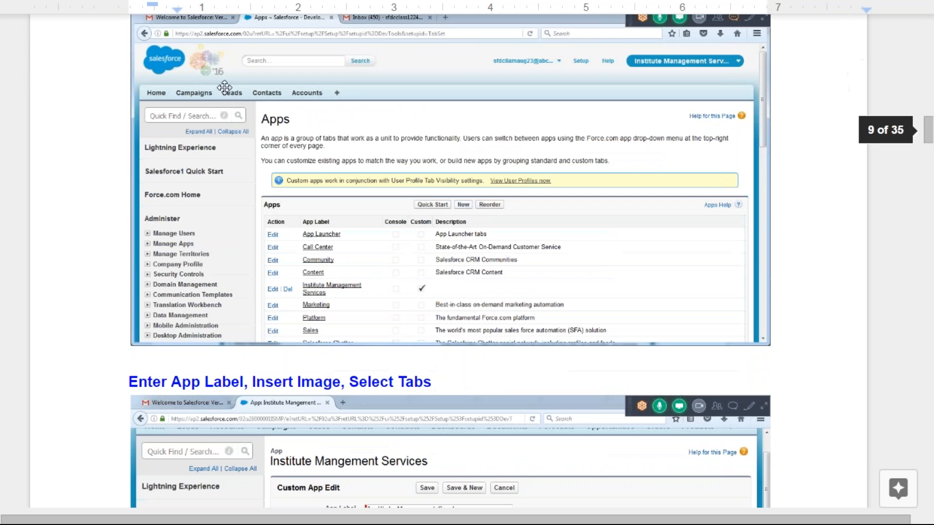
{"action": "scroll", "coordinate": [329, 179], "scroll_direction": "up", "scroll_amount": 4}
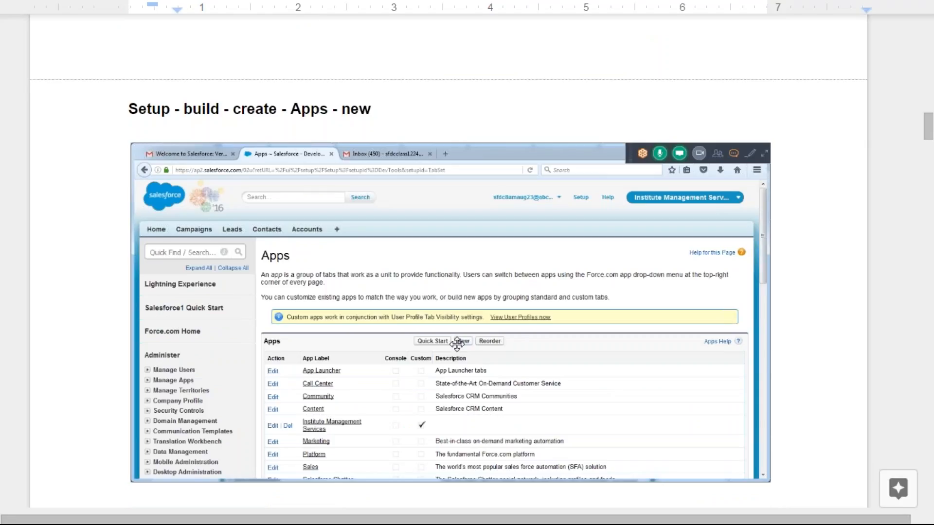
{"action": "scroll", "coordinate": [422, 321], "scroll_direction": "down", "scroll_amount": 7}
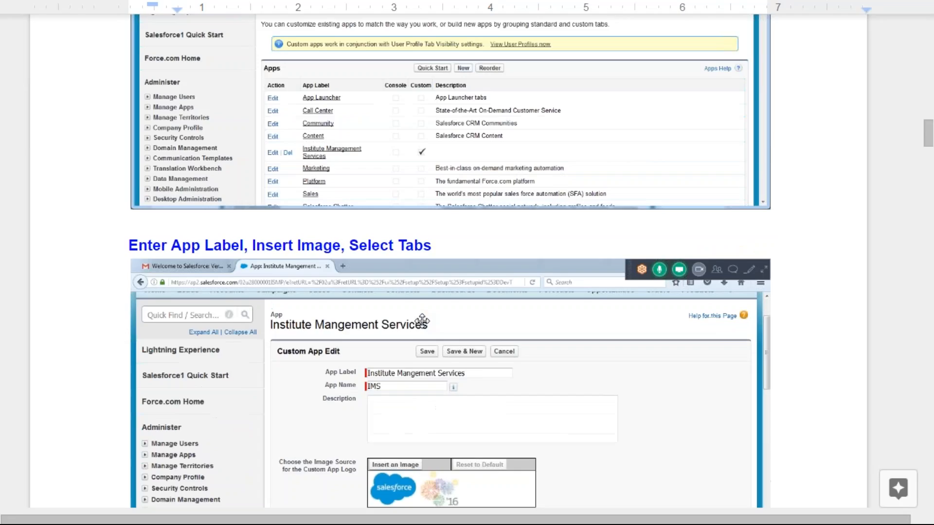
{"action": "scroll", "coordinate": [449, 388], "scroll_direction": "down", "scroll_amount": 4}
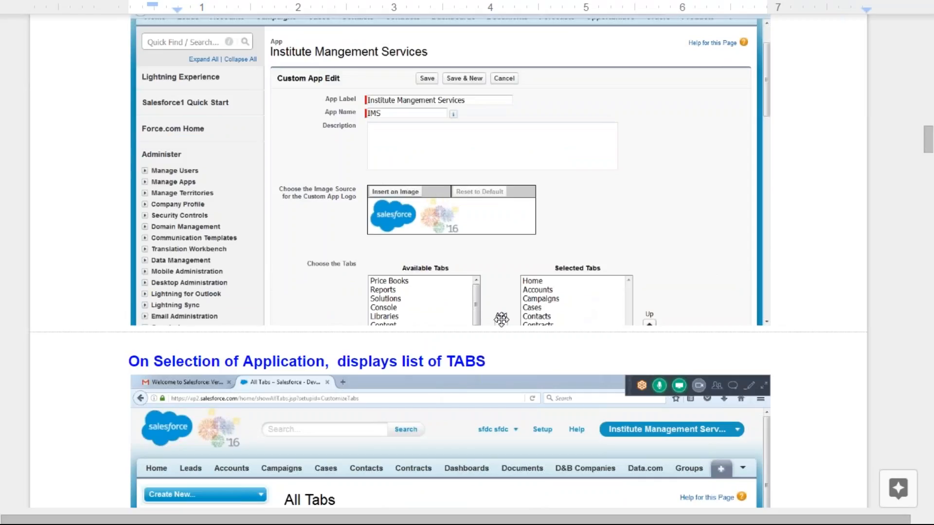
{"action": "scroll", "coordinate": [500, 319], "scroll_direction": "down", "scroll_amount": 8}
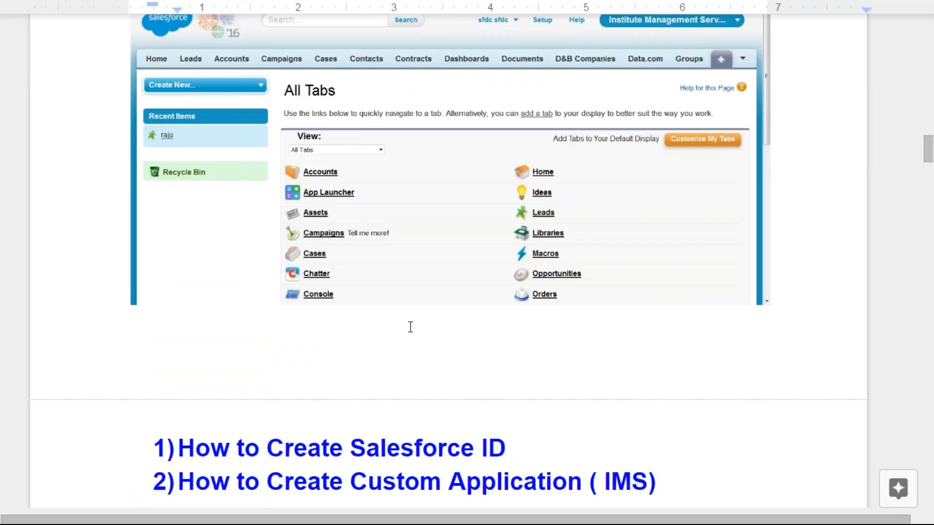
{"action": "scroll", "coordinate": [411, 327], "scroll_direction": "down", "scroll_amount": 4}
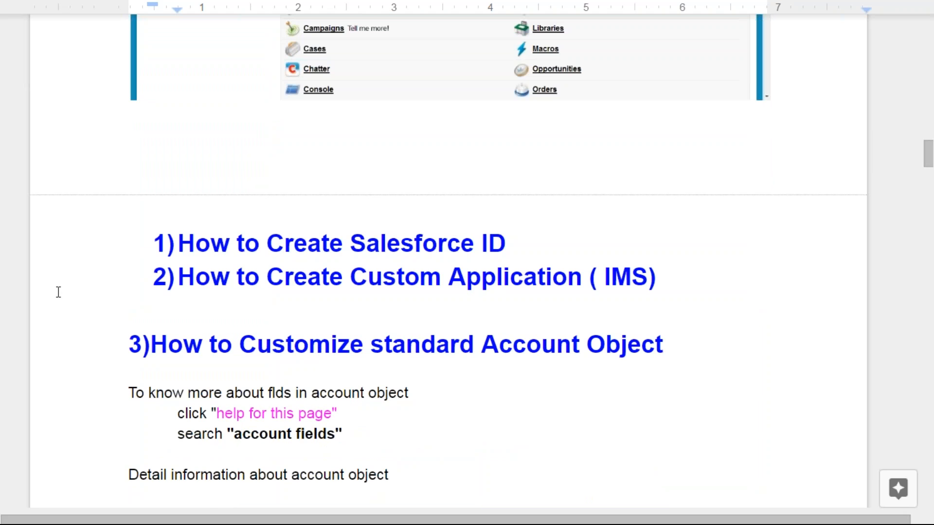
{"action": "scroll", "coordinate": [163, 250], "scroll_direction": "down", "scroll_amount": 8}
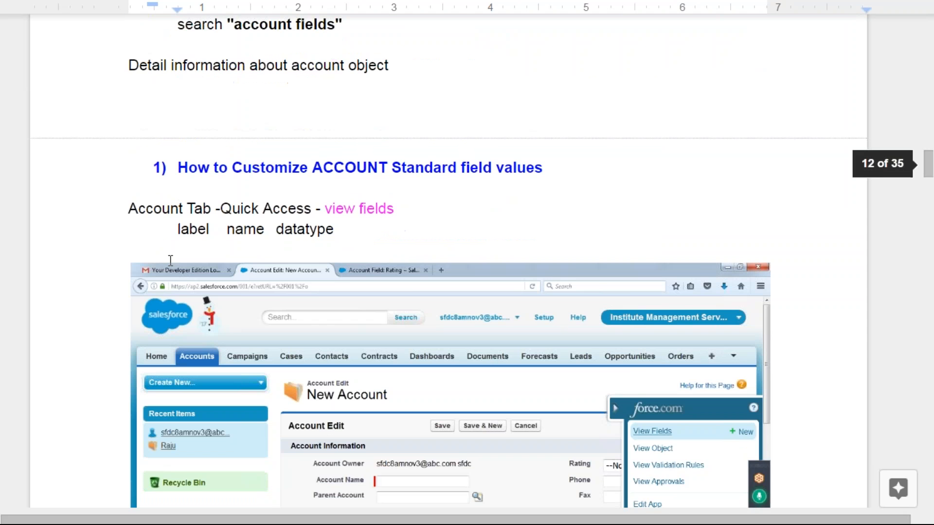
{"action": "scroll", "coordinate": [171, 260], "scroll_direction": "down", "scroll_amount": 3}
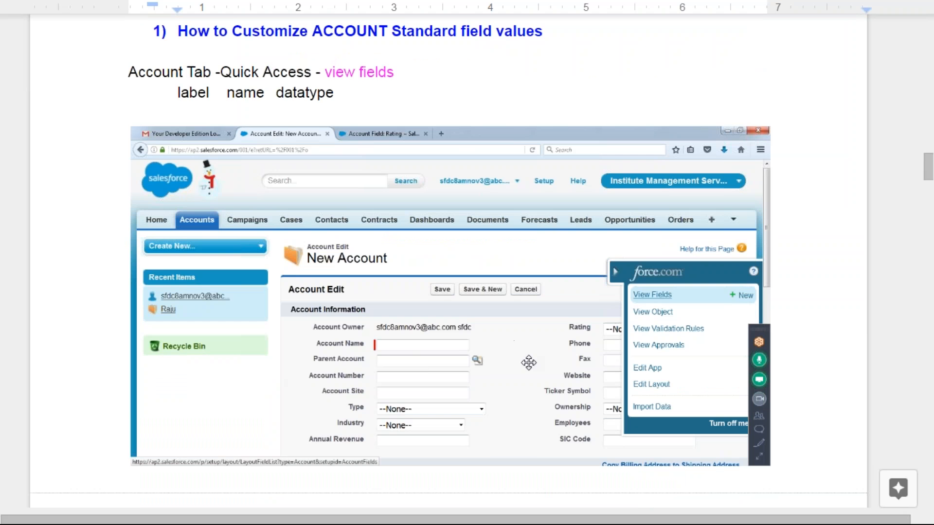
{"action": "scroll", "coordinate": [467, 340], "scroll_direction": "down", "scroll_amount": 8}
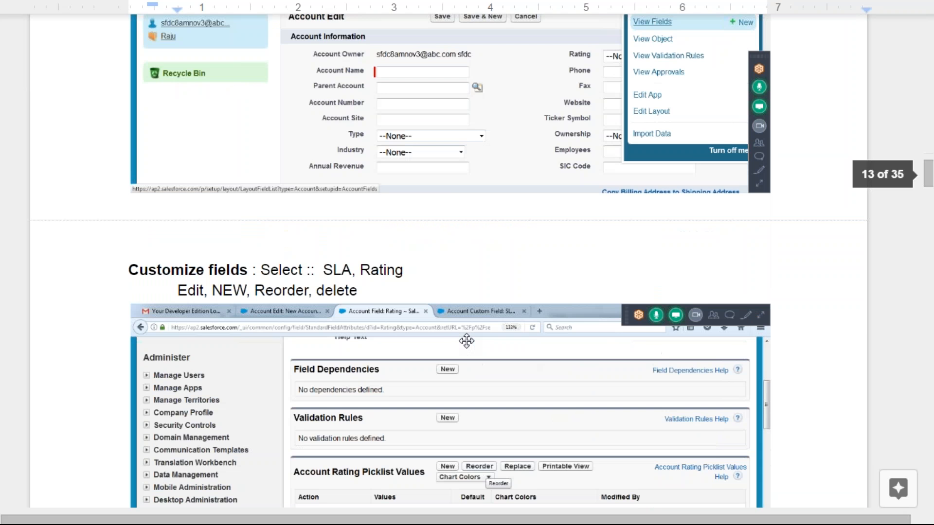
{"action": "scroll", "coordinate": [464, 341], "scroll_direction": "up", "scroll_amount": 12}
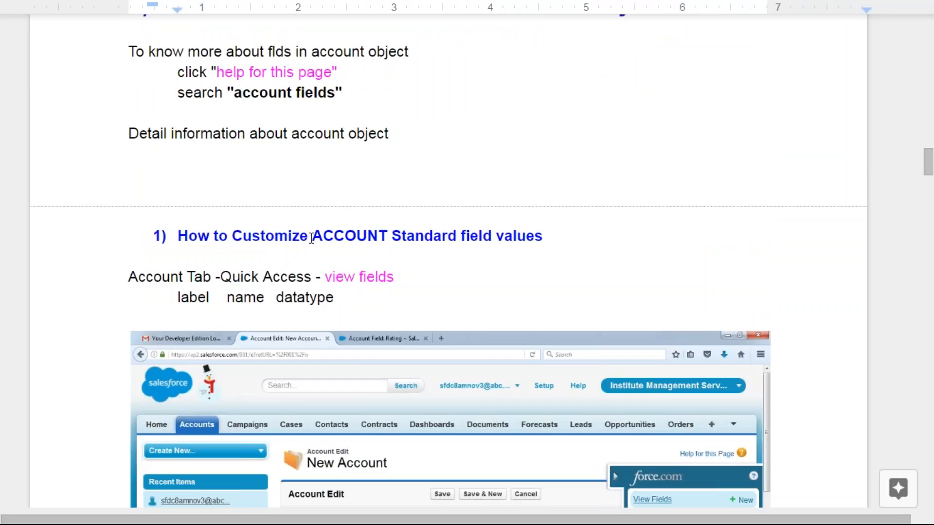
{"action": "left_click_drag", "start_coordinate": [310, 238], "coordinate": [548, 242]}
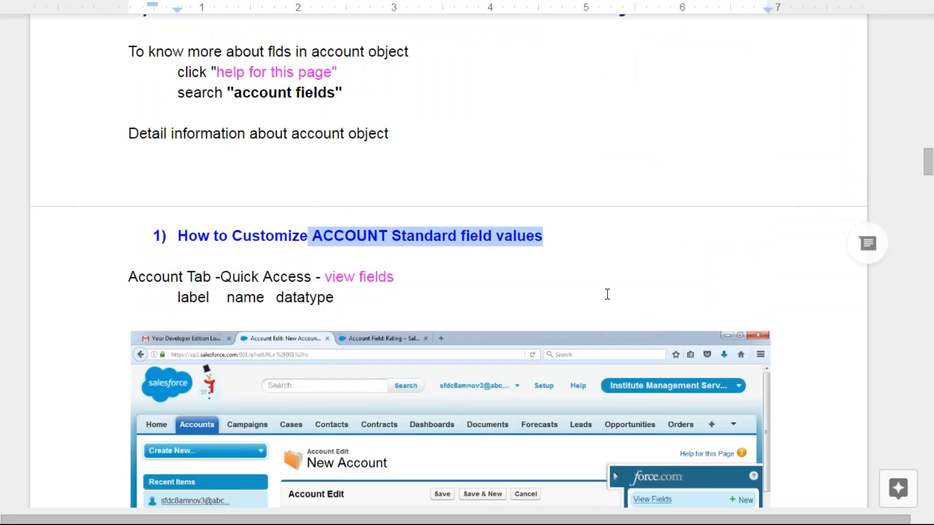
Switch back to Salesforce in Firefox and reload the Accounts home page
{"action": "scroll", "coordinate": [607, 292], "scroll_direction": "down", "scroll_amount": 4}
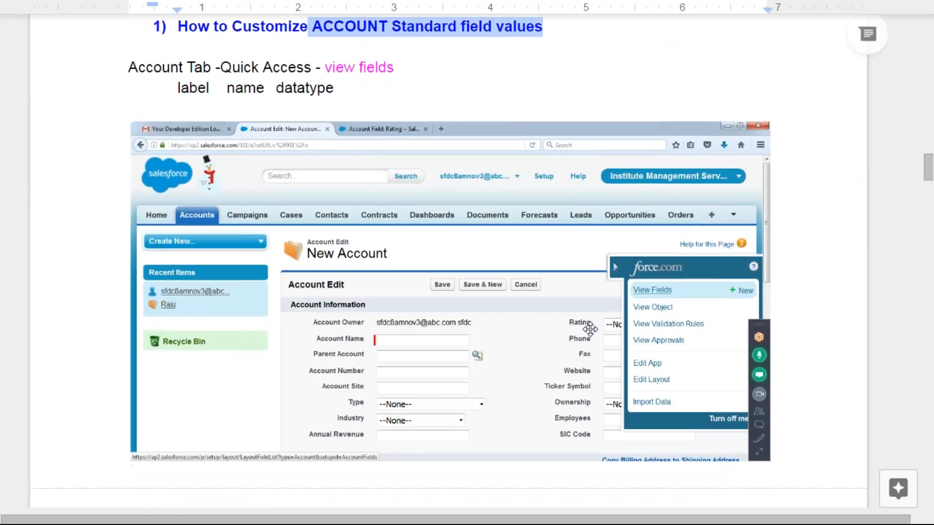
{"action": "scroll", "coordinate": [590, 329], "scroll_direction": "down", "scroll_amount": 6}
{"action": "scroll", "coordinate": [559, 329], "scroll_direction": "up", "scroll_amount": 3}
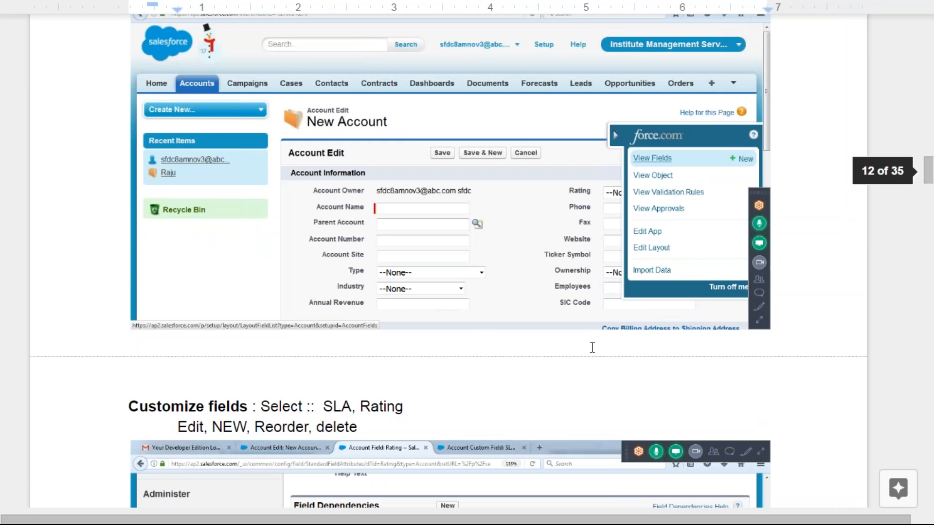
{"action": "key", "text": "alt+Tab"}
{"action": "key", "text": "F5"}
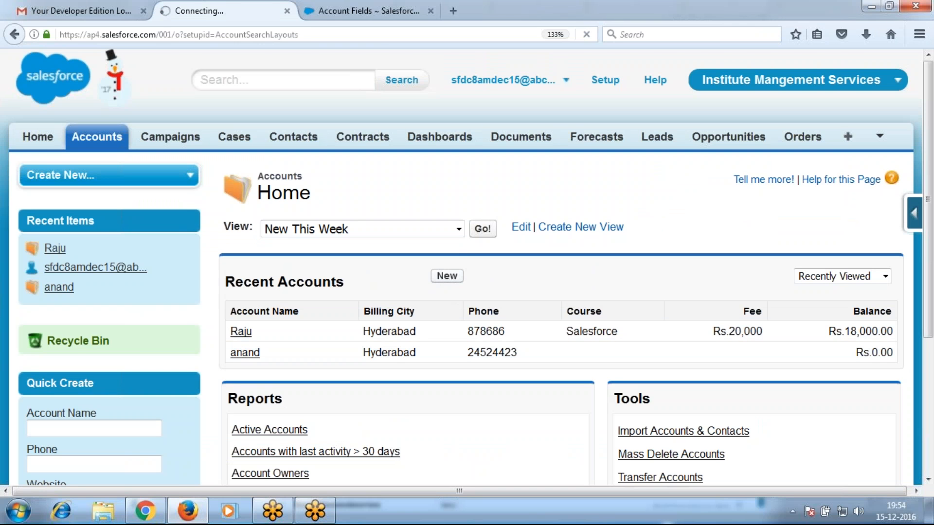
Open the first recent account, view its Rating dropdown options inline, then return to the notes
{"action": "left_click", "coordinate": [442, 278]}
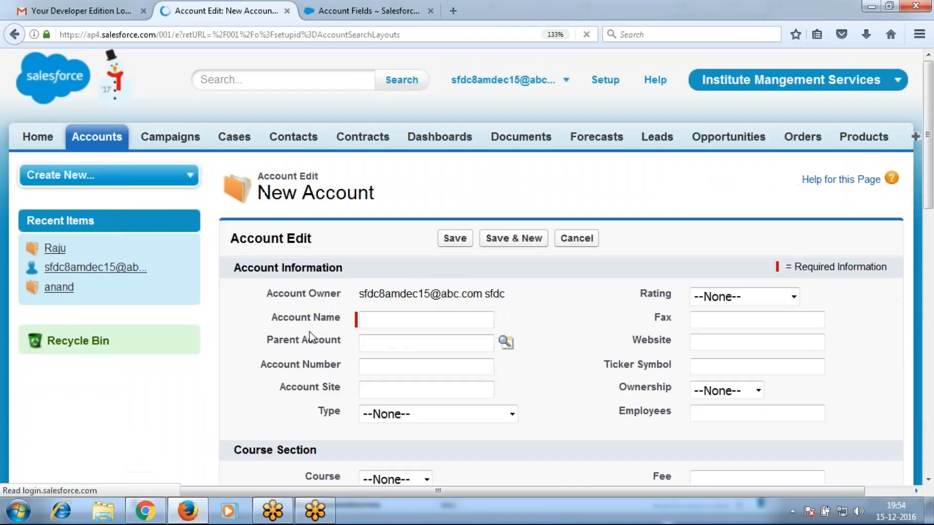
{"action": "left_click", "coordinate": [15, 34]}
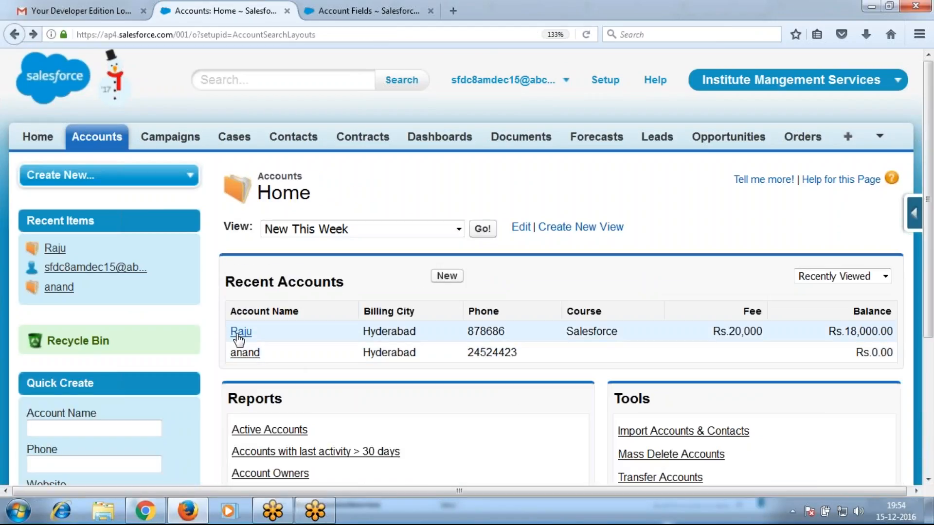
{"action": "left_click", "coordinate": [237, 333]}
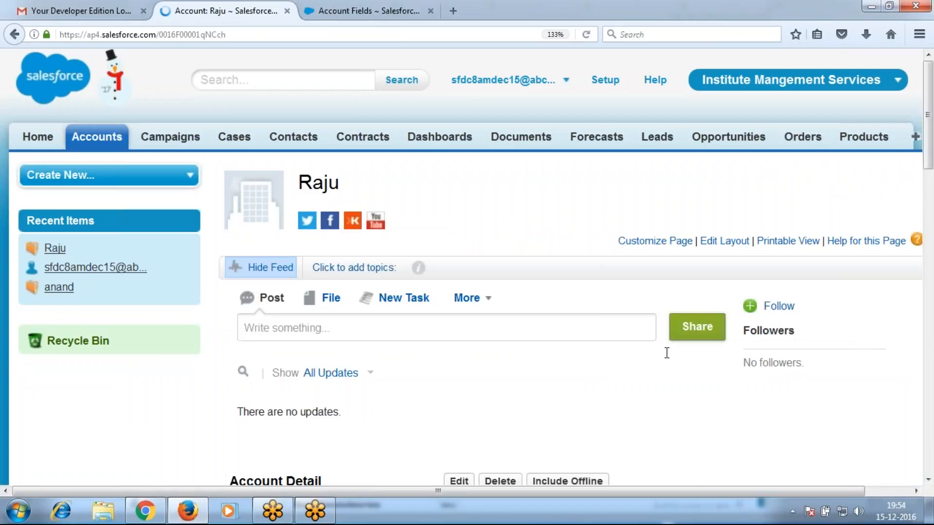
{"action": "scroll", "coordinate": [666, 354], "scroll_direction": "down", "scroll_amount": 4}
{"action": "double_click", "coordinate": [758, 315]}
{"action": "left_click", "coordinate": [761, 317]}
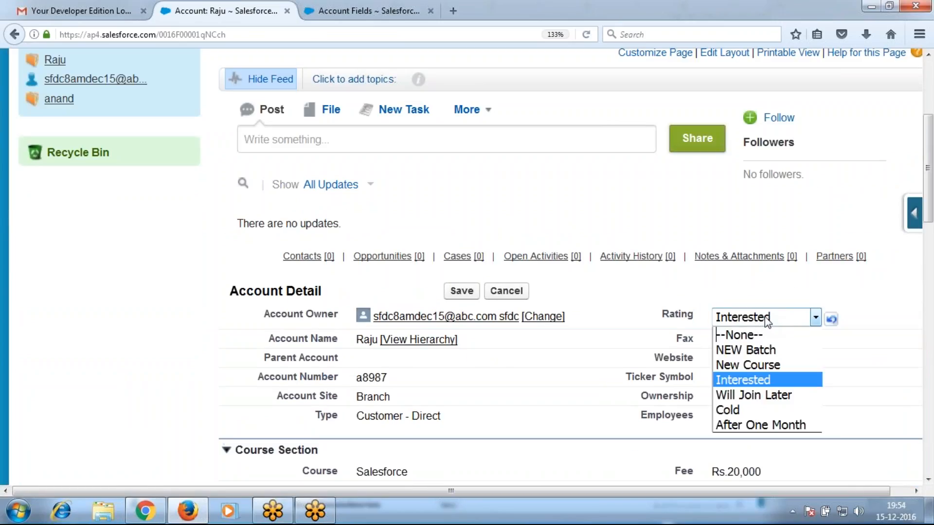
{"action": "left_click", "coordinate": [145, 511]}
{"action": "left_click", "coordinate": [296, 264]}
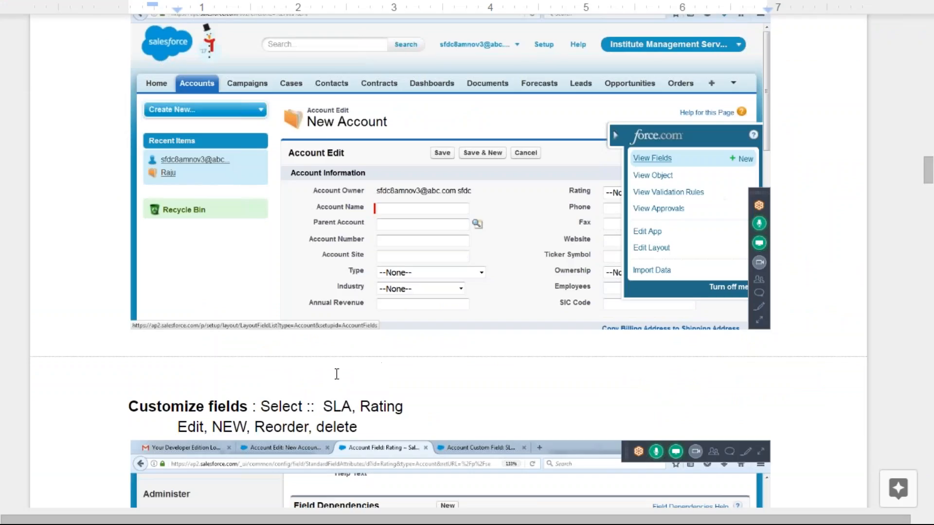
Paste the Rating options screenshot into the notes below the existing screenshot
{"action": "left_click", "coordinate": [199, 348]}
{"action": "key", "text": "BackSpace"}
{"action": "key", "text": "ctrl+v"}
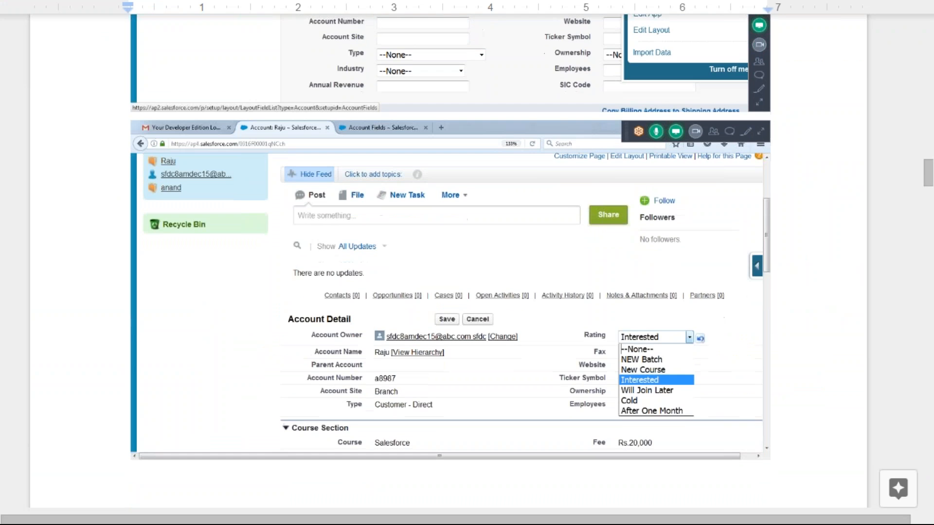
Scroll past the SLA dropdown screenshot to the Course, Fee and Discount custom-field notes
{"action": "scroll", "coordinate": [448, 263], "scroll_direction": "down", "scroll_amount": 8}
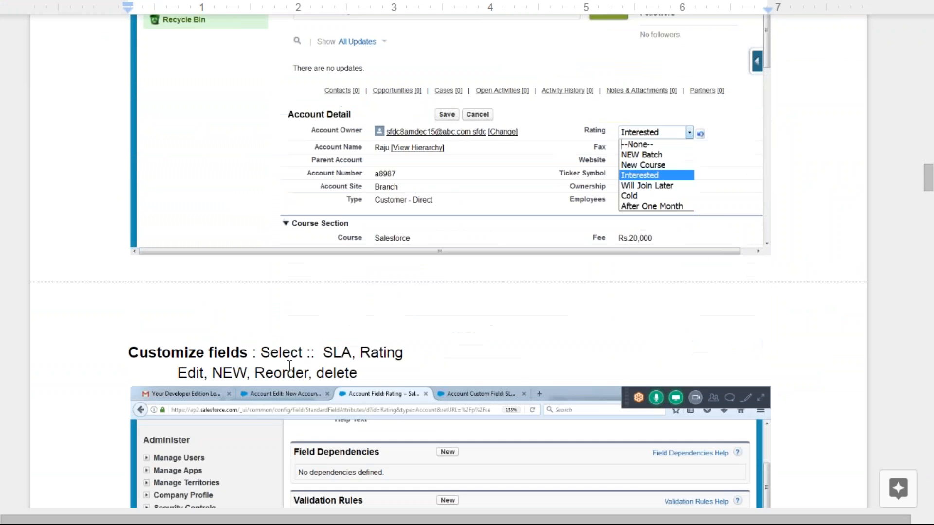
{"action": "scroll", "coordinate": [357, 218], "scroll_direction": "up", "scroll_amount": 5}
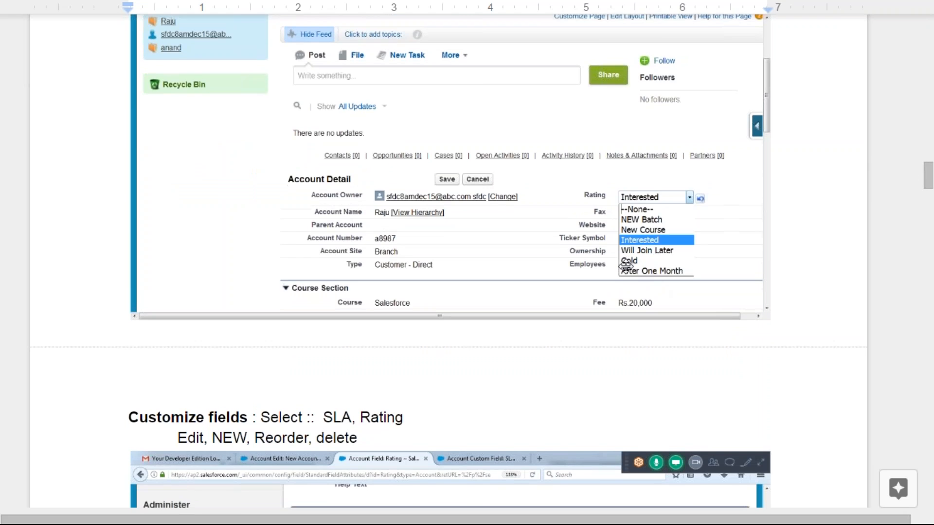
{"action": "scroll", "coordinate": [618, 273], "scroll_direction": "down", "scroll_amount": 8}
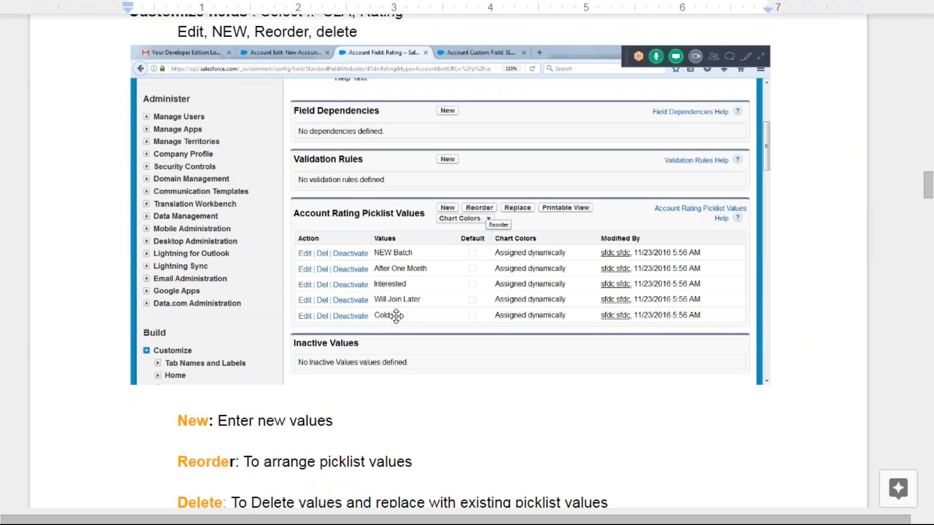
{"action": "scroll", "coordinate": [484, 366], "scroll_direction": "down", "scroll_amount": 5}
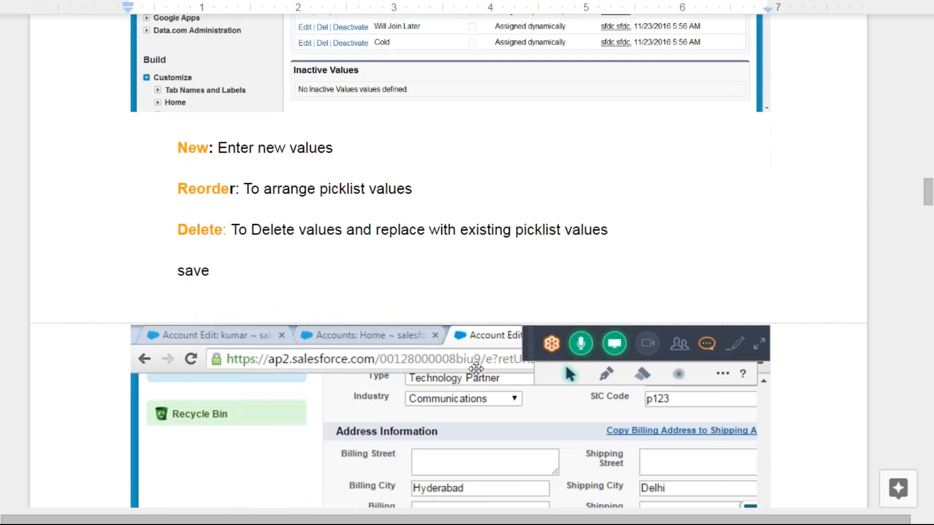
{"action": "scroll", "coordinate": [368, 177], "scroll_direction": "up", "scroll_amount": 3}
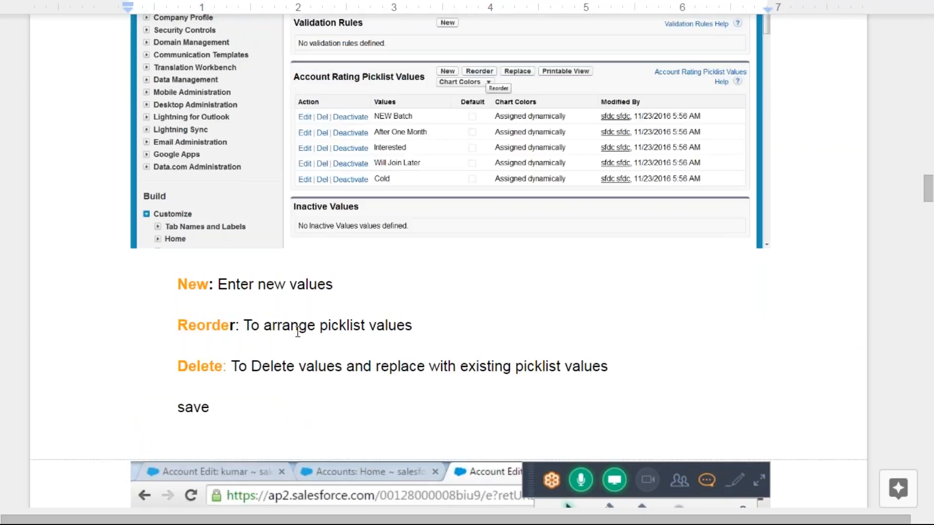
{"action": "scroll", "coordinate": [278, 332], "scroll_direction": "down", "scroll_amount": 10}
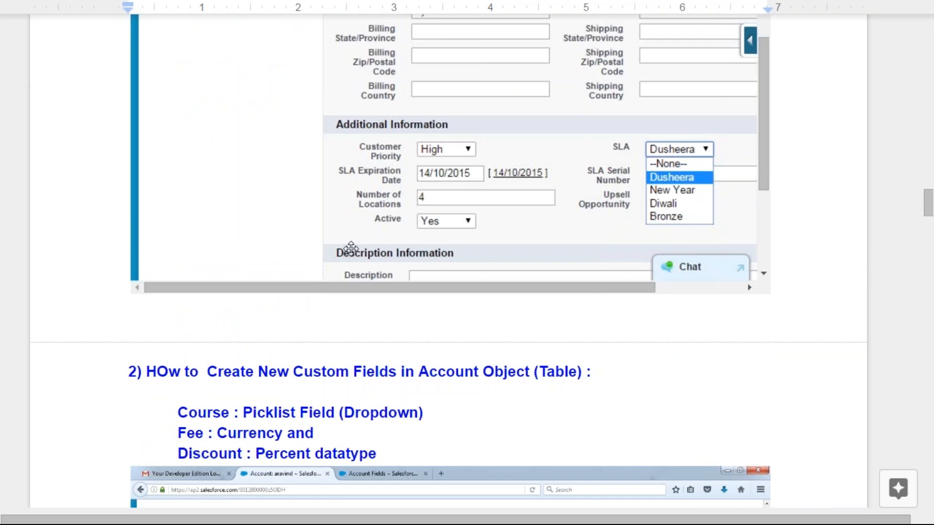
{"action": "left_click", "coordinate": [322, 274]}
{"action": "scroll", "coordinate": [384, 108], "scroll_direction": "down", "scroll_amount": 5}
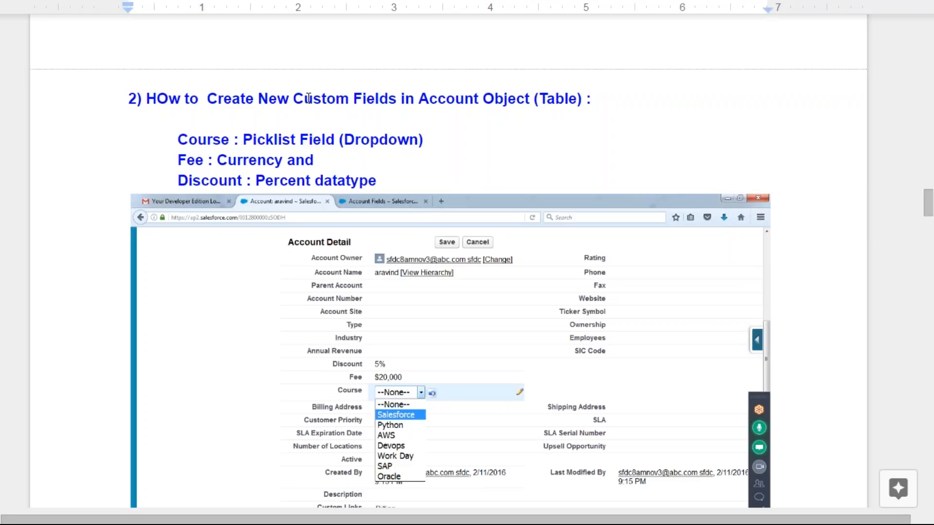
{"action": "scroll", "coordinate": [287, 207], "scroll_direction": "down", "scroll_amount": 1}
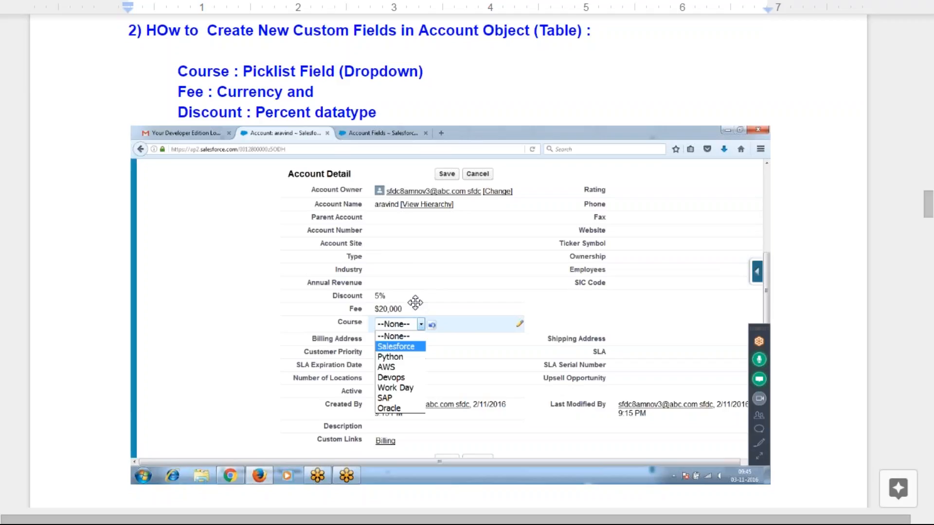
{"action": "scroll", "coordinate": [415, 302], "scroll_direction": "down", "scroll_amount": 8}
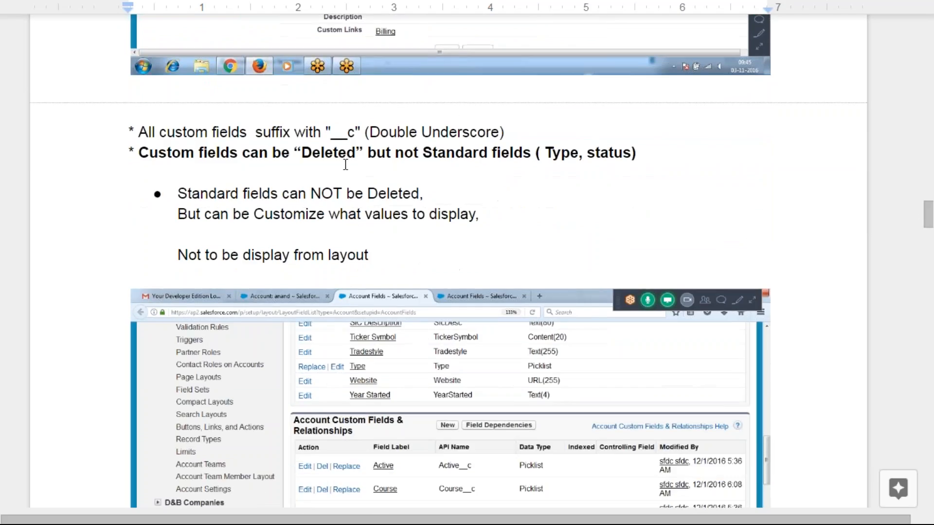
Scroll past the currency and user-name notes to 'Formula Fields : Discount Amount, Balance'
{"action": "scroll", "coordinate": [351, 147], "scroll_direction": "down", "scroll_amount": 1}
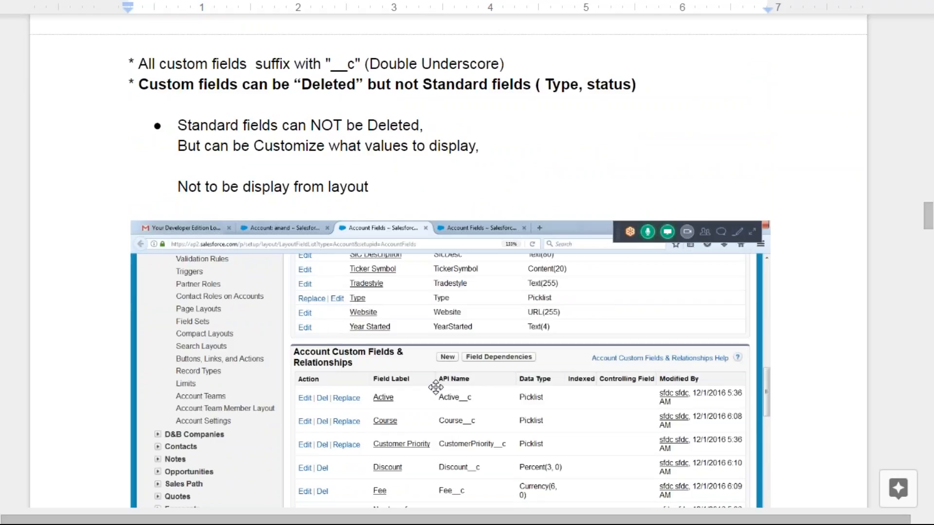
{"action": "scroll", "coordinate": [436, 388], "scroll_direction": "down", "scroll_amount": 4}
{"action": "scroll", "coordinate": [435, 388], "scroll_direction": "down", "scroll_amount": 2}
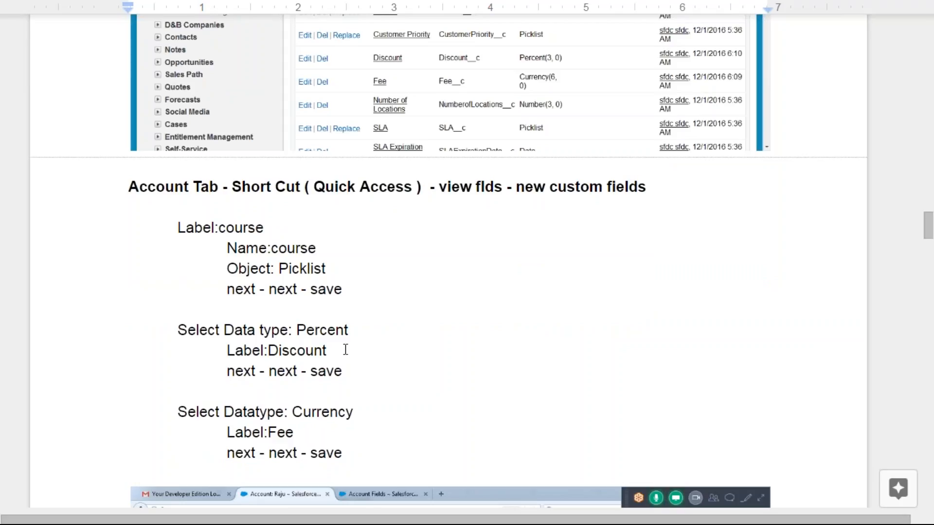
{"action": "scroll", "coordinate": [345, 350], "scroll_direction": "down", "scroll_amount": 4}
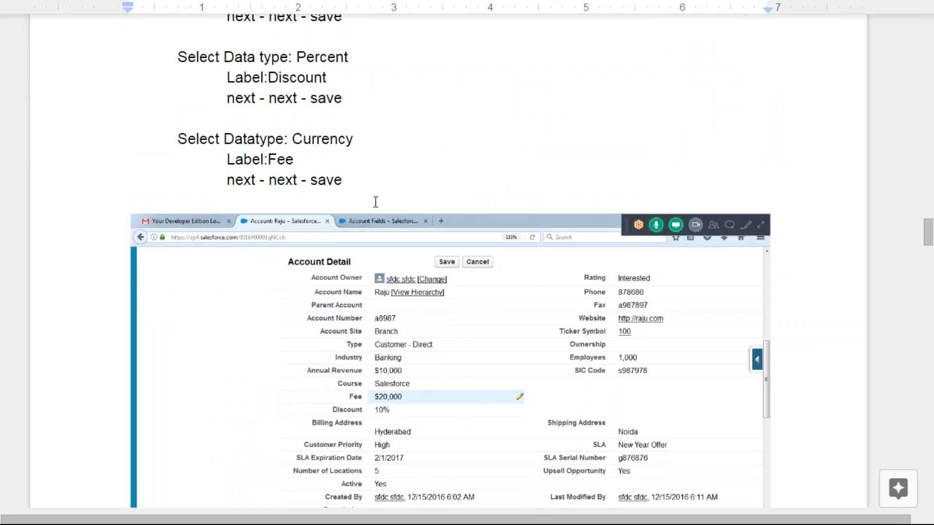
{"action": "scroll", "coordinate": [440, 329], "scroll_direction": "down", "scroll_amount": 4}
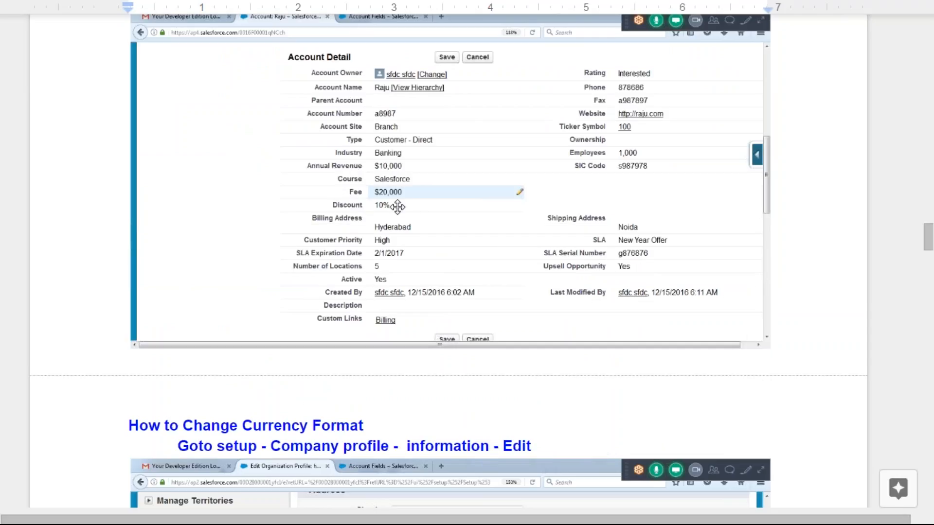
{"action": "scroll", "coordinate": [538, 325], "scroll_direction": "down", "scroll_amount": 4}
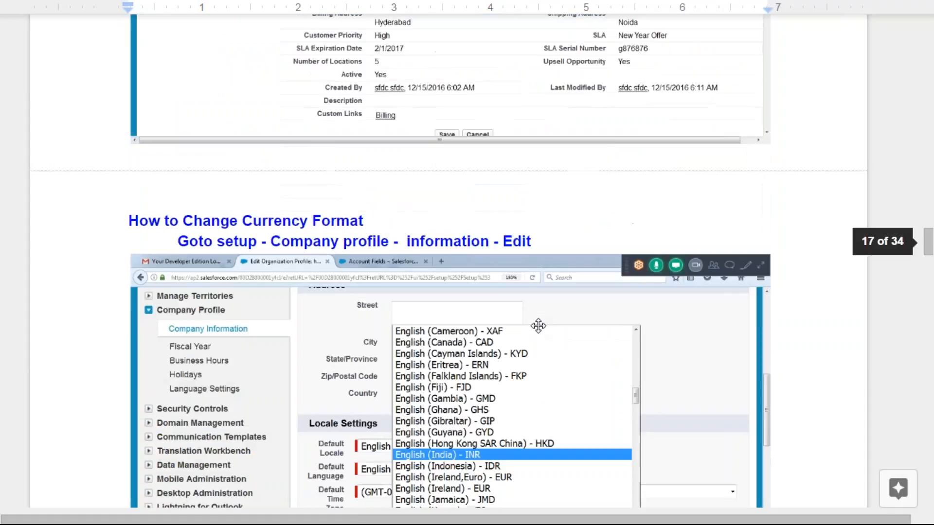
{"action": "scroll", "coordinate": [452, 245], "scroll_direction": "up", "scroll_amount": 3}
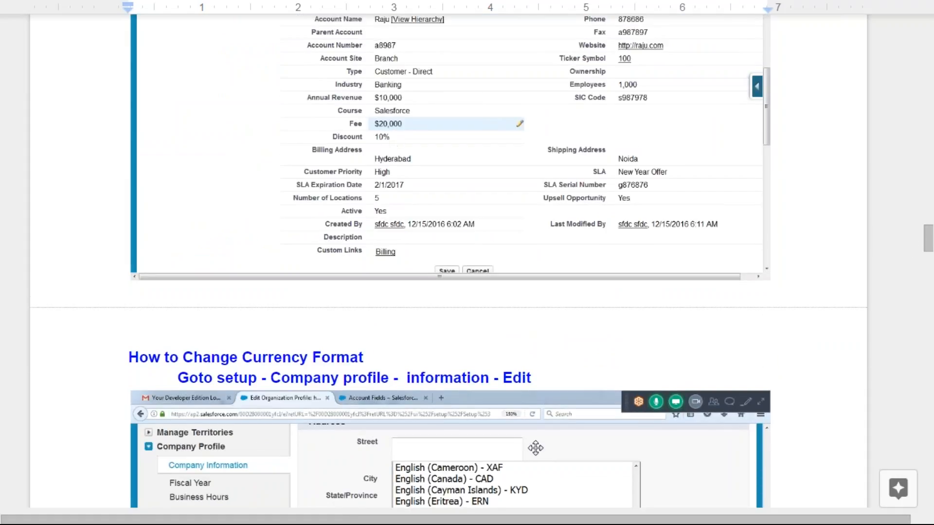
{"action": "scroll", "coordinate": [528, 444], "scroll_direction": "down", "scroll_amount": 4}
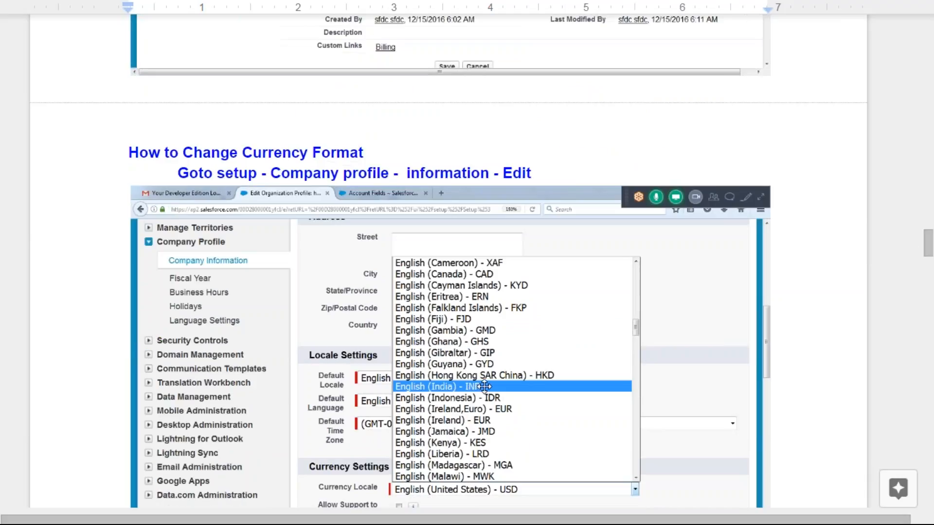
{"action": "scroll", "coordinate": [485, 387], "scroll_direction": "down", "scroll_amount": 8}
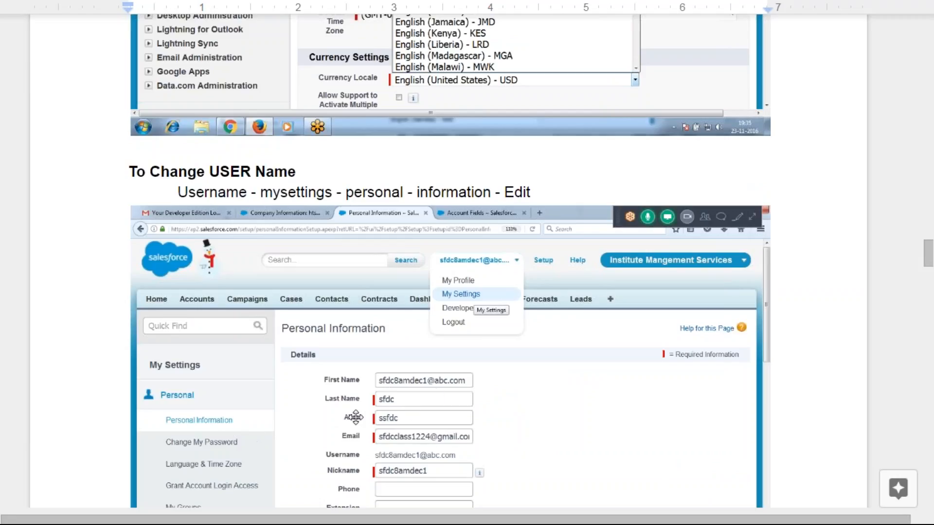
{"action": "scroll", "coordinate": [433, 396], "scroll_direction": "down", "scroll_amount": 5}
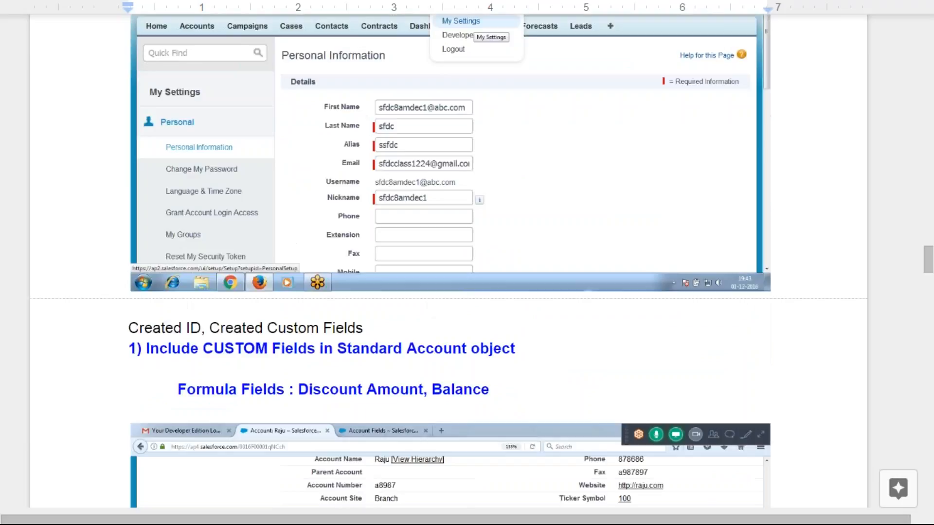
Scroll past the formula screenshots to the '3) Arrange custom fields in PAGE layout' list
{"action": "scroll", "coordinate": [450, 263], "scroll_direction": "down", "scroll_amount": 4}
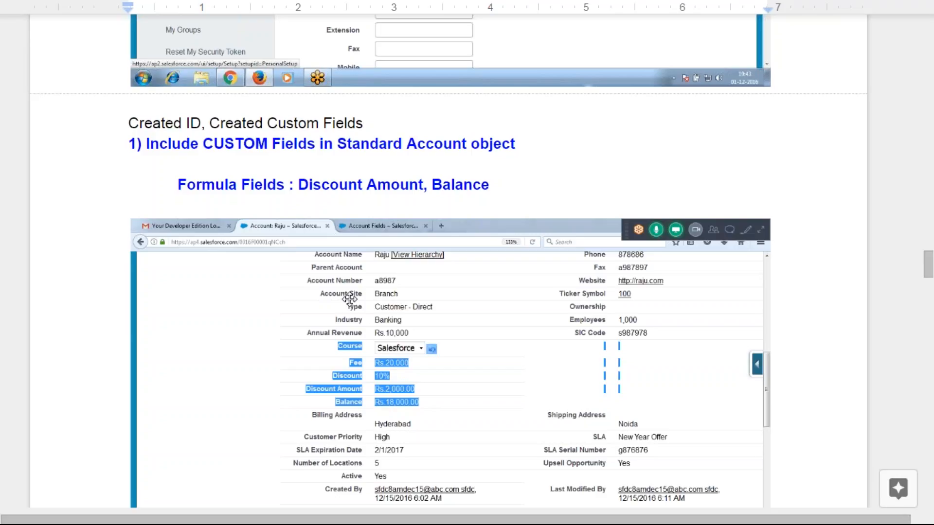
{"action": "scroll", "coordinate": [632, 268], "scroll_direction": "down", "scroll_amount": 10}
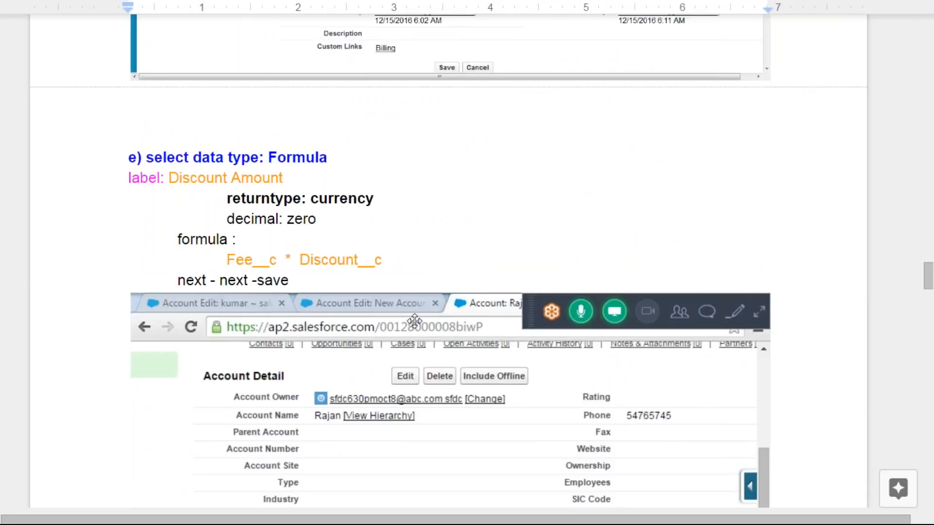
{"action": "scroll", "coordinate": [376, 279], "scroll_direction": "down", "scroll_amount": 4}
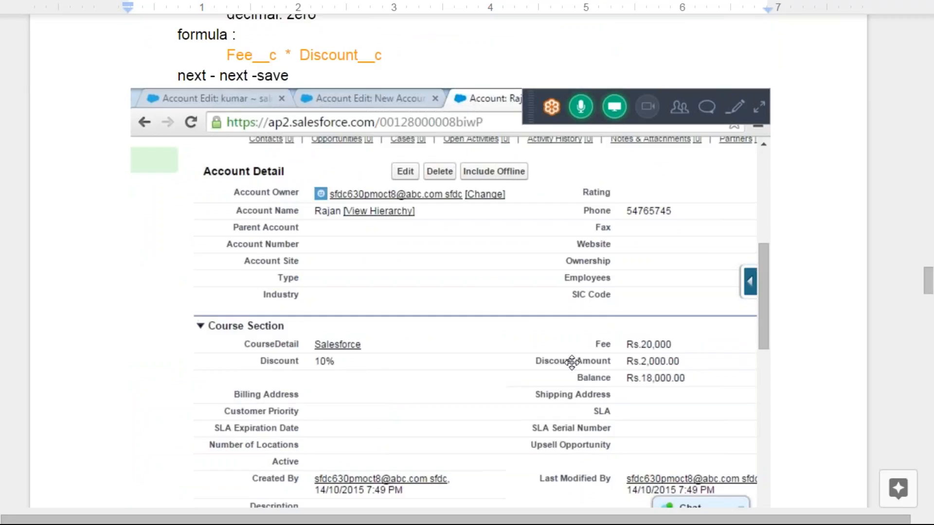
{"action": "scroll", "coordinate": [584, 380], "scroll_direction": "down", "scroll_amount": 5}
{"action": "scroll", "coordinate": [274, 326], "scroll_direction": "down", "scroll_amount": 2}
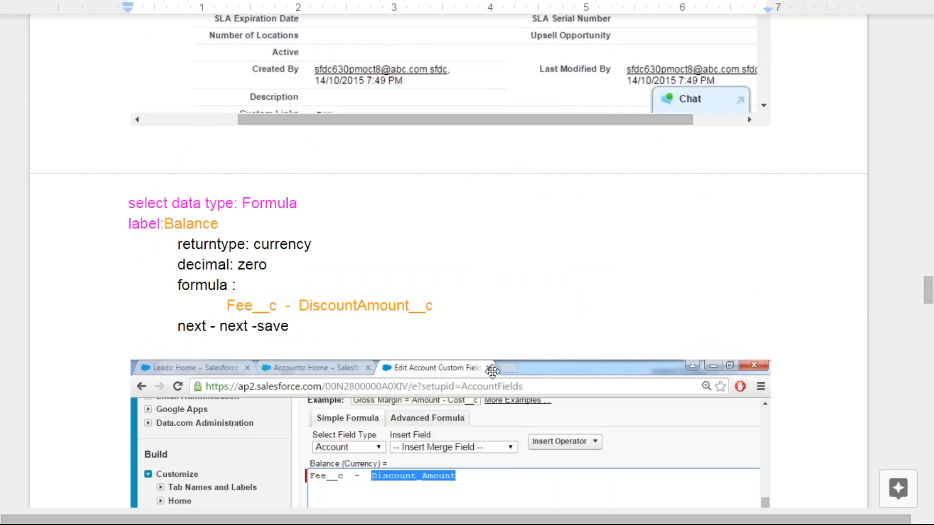
{"action": "scroll", "coordinate": [490, 371], "scroll_direction": "down", "scroll_amount": 2}
{"action": "scroll", "coordinate": [441, 366], "scroll_direction": "down", "scroll_amount": 10}
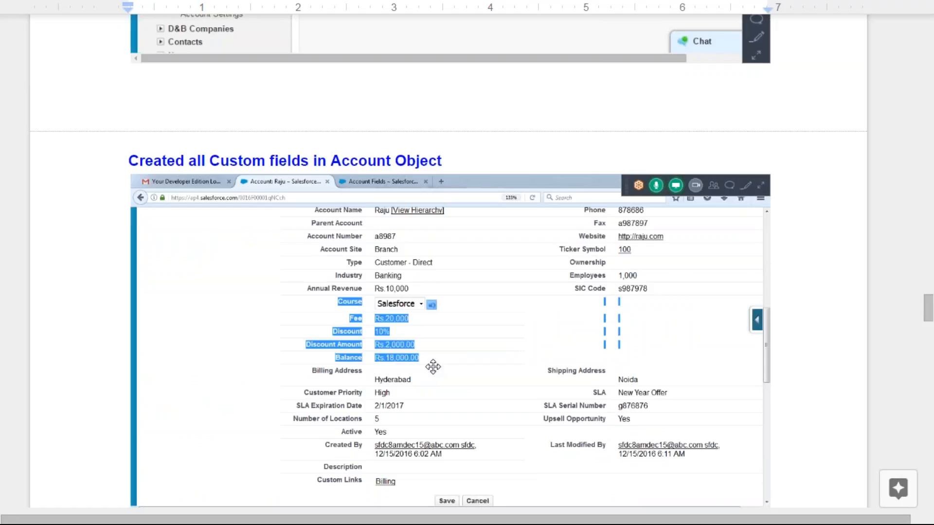
{"action": "scroll", "coordinate": [433, 367], "scroll_direction": "down", "scroll_amount": 10}
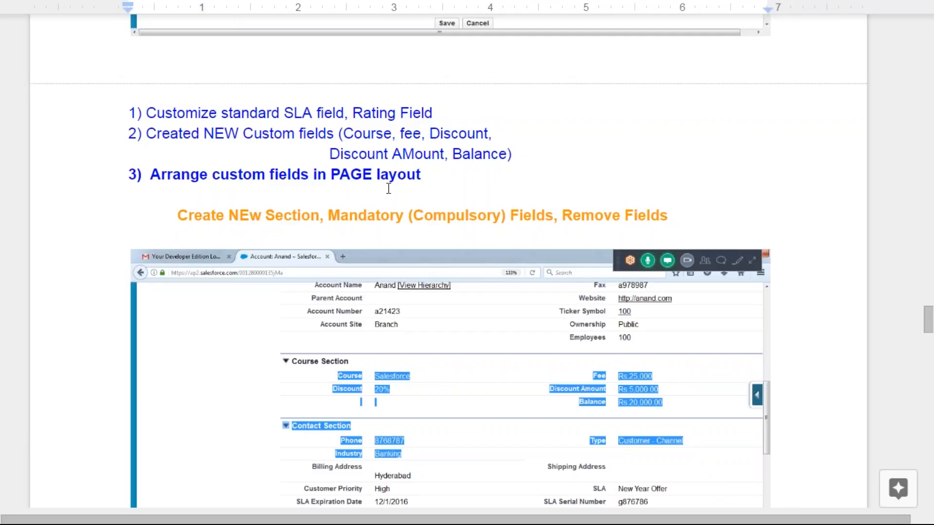
Scroll through the Edit Layout notes to the Test Process section on Discount Amount and Balance
{"action": "scroll", "coordinate": [490, 351], "scroll_direction": "down", "scroll_amount": 4}
{"action": "scroll", "coordinate": [448, 307], "scroll_direction": "up", "scroll_amount": 3}
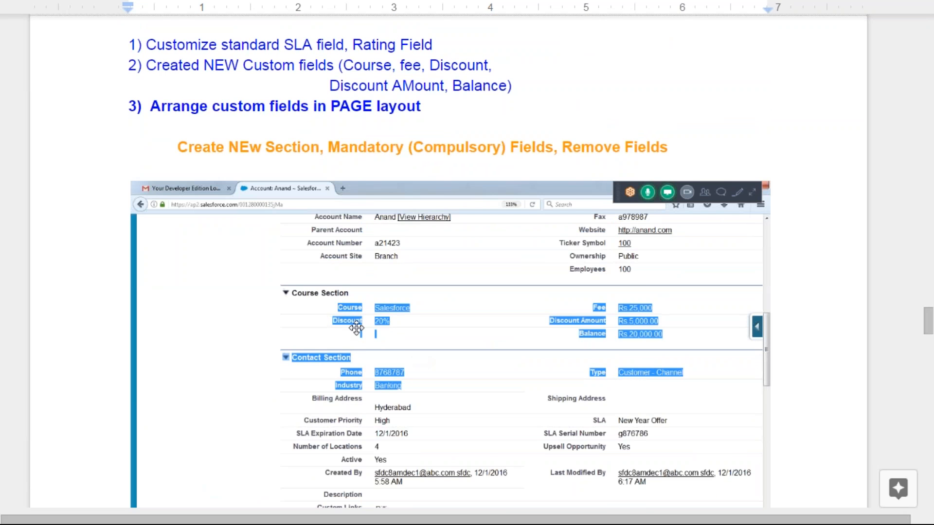
{"action": "scroll", "coordinate": [517, 361], "scroll_direction": "down", "scroll_amount": 9}
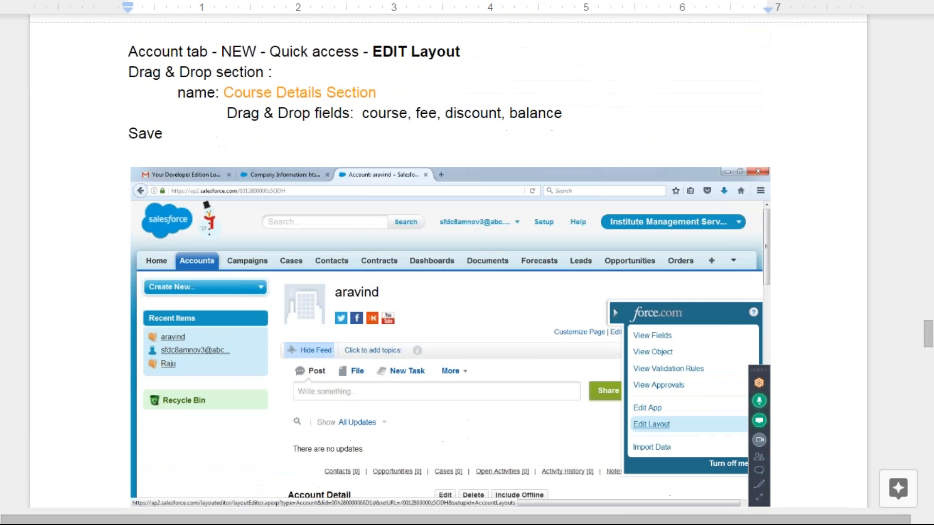
{"action": "scroll", "coordinate": [524, 467], "scroll_direction": "down", "scroll_amount": 10}
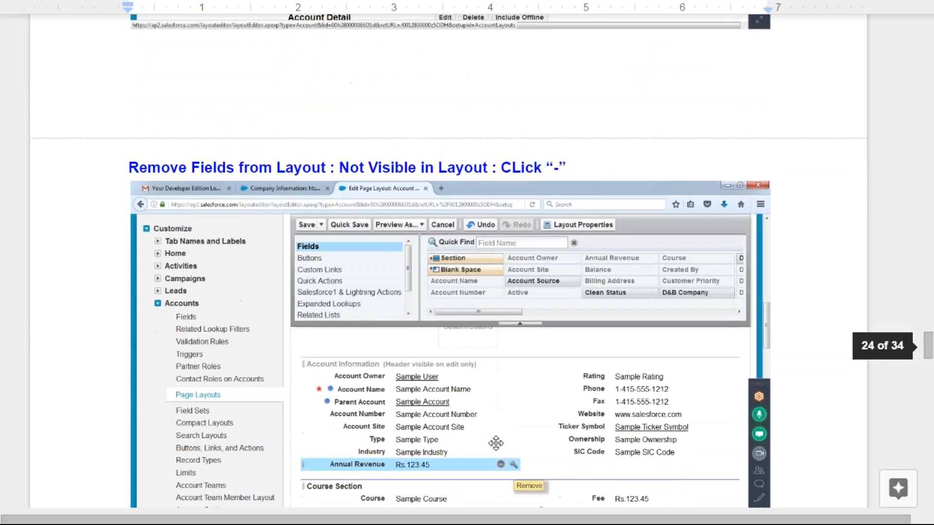
{"action": "scroll", "coordinate": [525, 467], "scroll_direction": "down", "scroll_amount": 4}
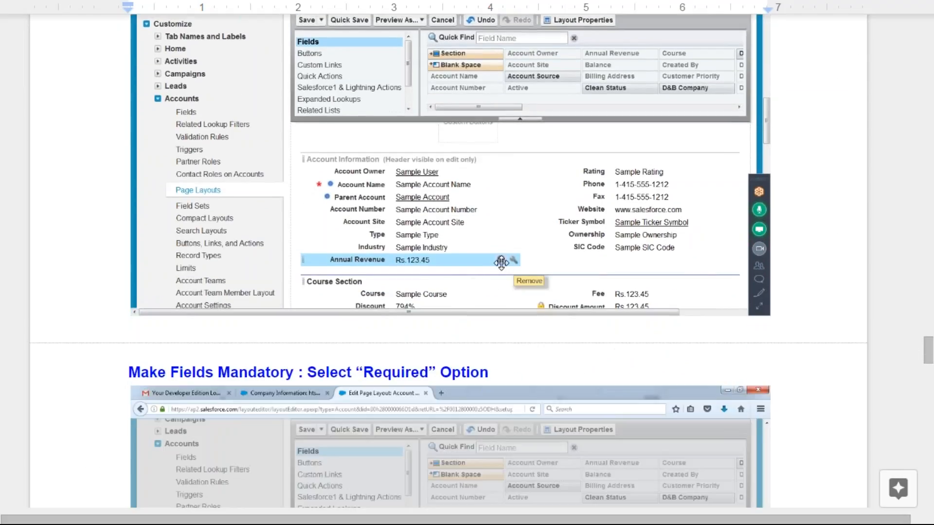
{"action": "scroll", "coordinate": [505, 263], "scroll_direction": "down", "scroll_amount": 6}
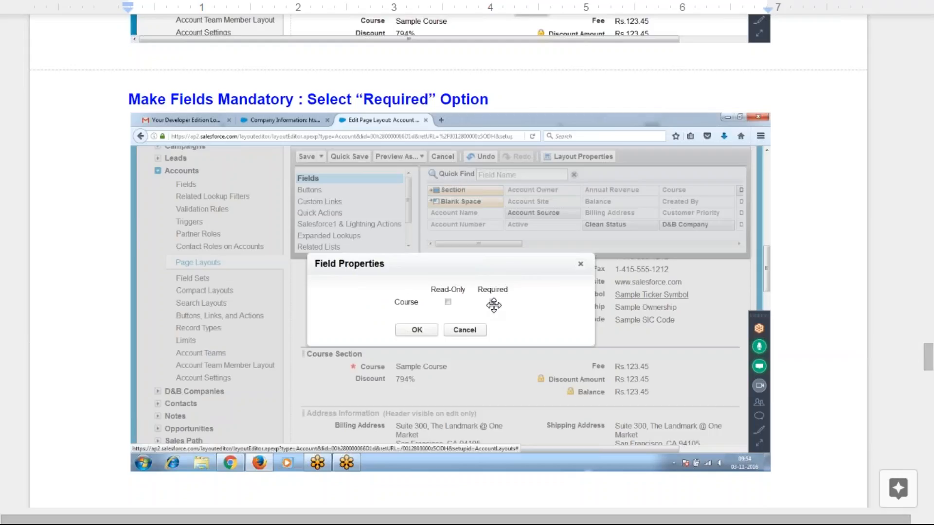
{"action": "scroll", "coordinate": [491, 306], "scroll_direction": "down", "scroll_amount": 8}
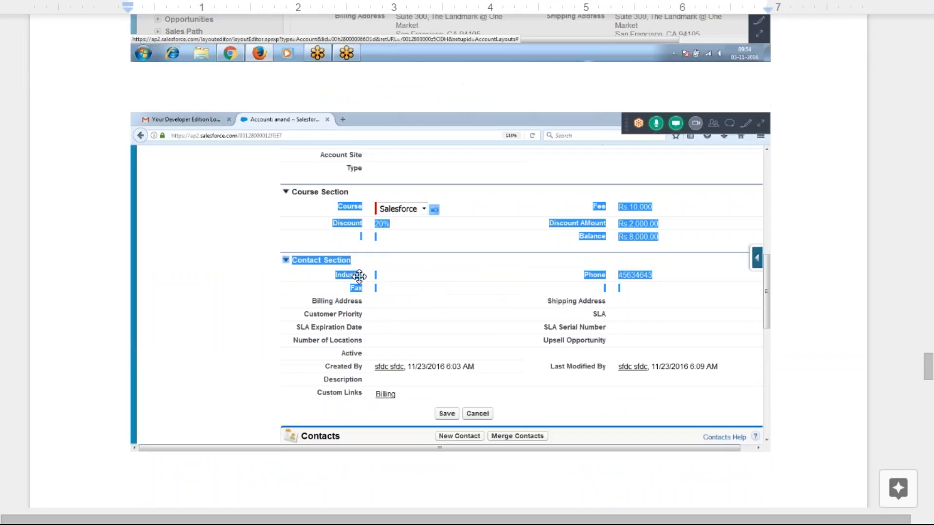
{"action": "scroll", "coordinate": [636, 288], "scroll_direction": "down", "scroll_amount": 7}
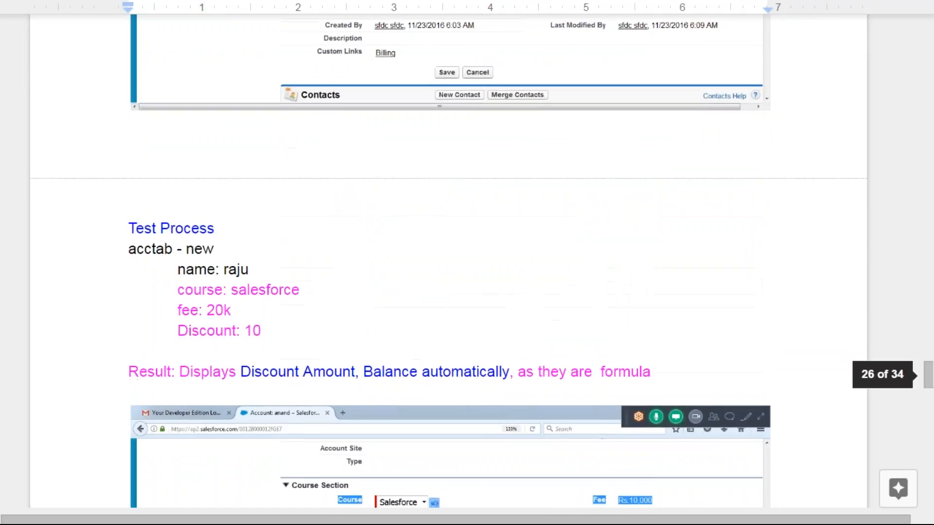
{"action": "scroll", "coordinate": [191, 137], "scroll_direction": "down", "scroll_amount": 3}
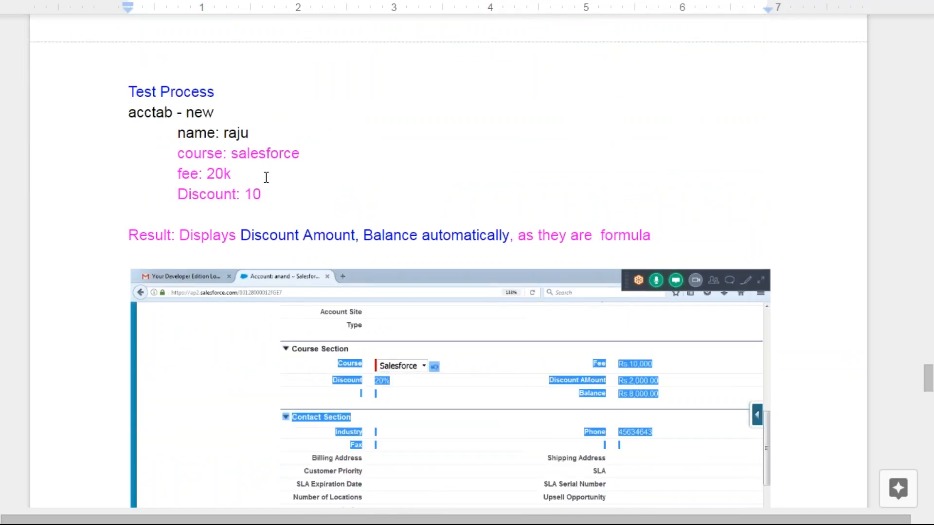
{"action": "scroll", "coordinate": [509, 297], "scroll_direction": "down", "scroll_amount": 3}
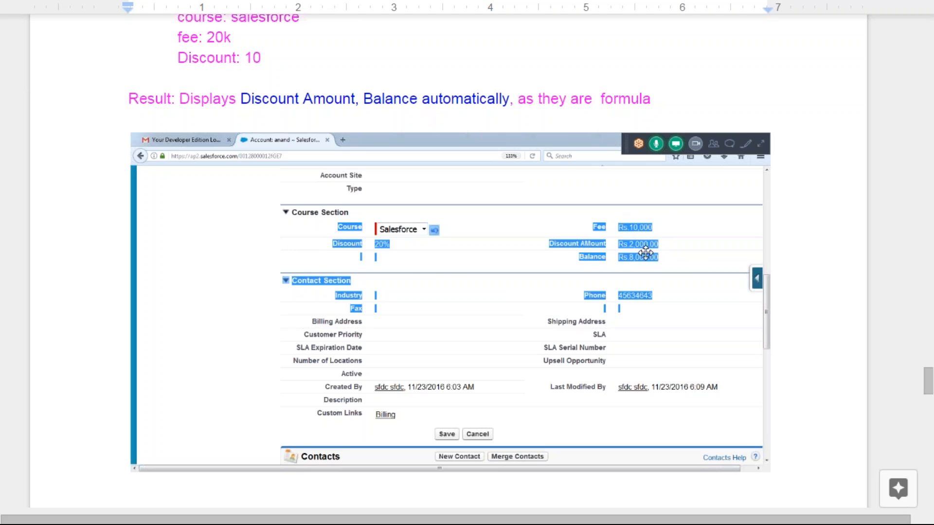
{"action": "scroll", "coordinate": [642, 249], "scroll_direction": "down", "scroll_amount": 8}
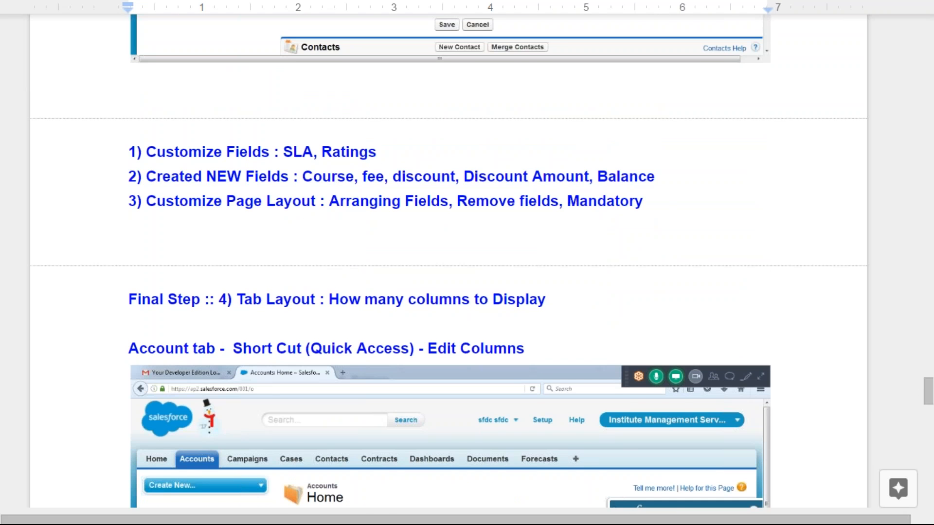
Highlight 'Tab Layout' in the final-step heading, then place the cursor at the 'ID Creation' topic
{"action": "scroll", "coordinate": [599, 255], "scroll_direction": "down", "scroll_amount": 5}
{"action": "scroll", "coordinate": [292, 243], "scroll_direction": "up", "scroll_amount": 1}
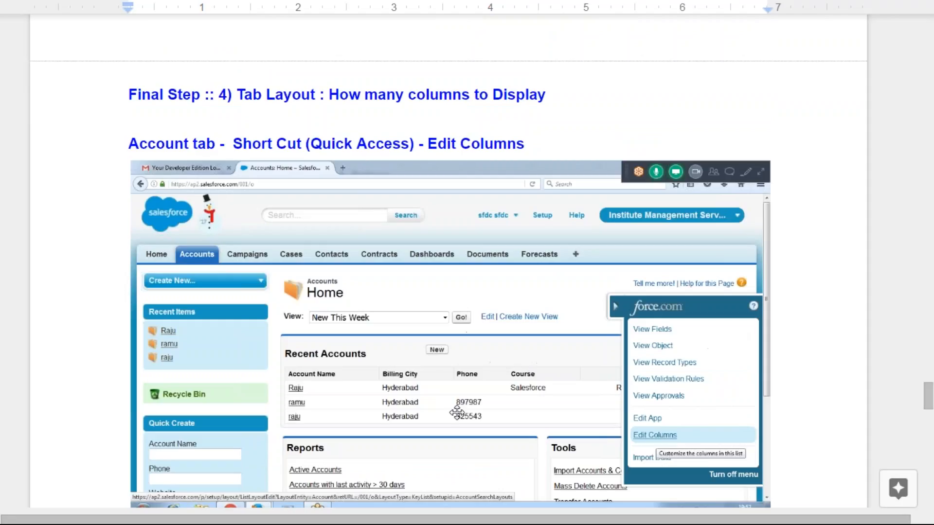
{"action": "mouse_move", "coordinate": [241, 99]}
{"action": "left_mouse_down"}
{"action": "mouse_move", "coordinate": [330, 101]}
{"action": "mouse_move", "coordinate": [237, 98]}
{"action": "left_mouse_up"}
{"action": "scroll", "coordinate": [475, 302], "scroll_direction": "down", "scroll_amount": 7}
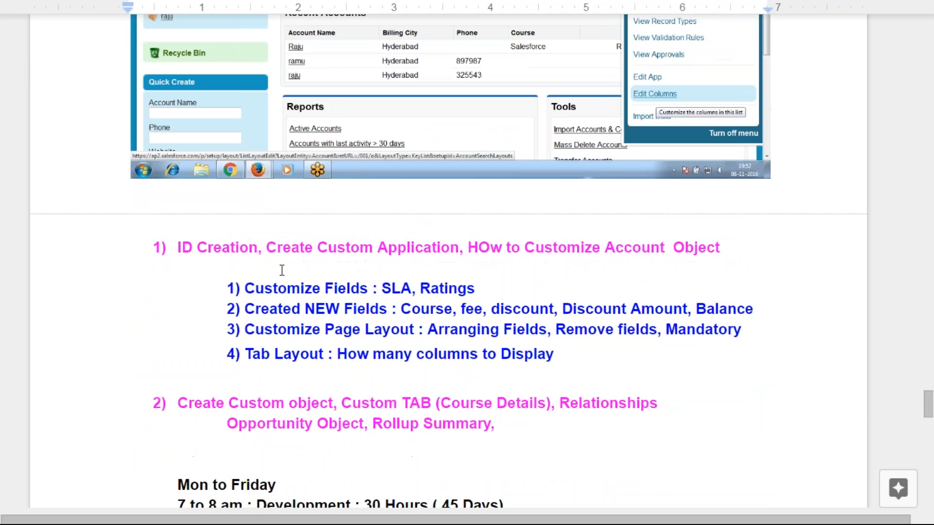
{"action": "left_click", "coordinate": [178, 248]}
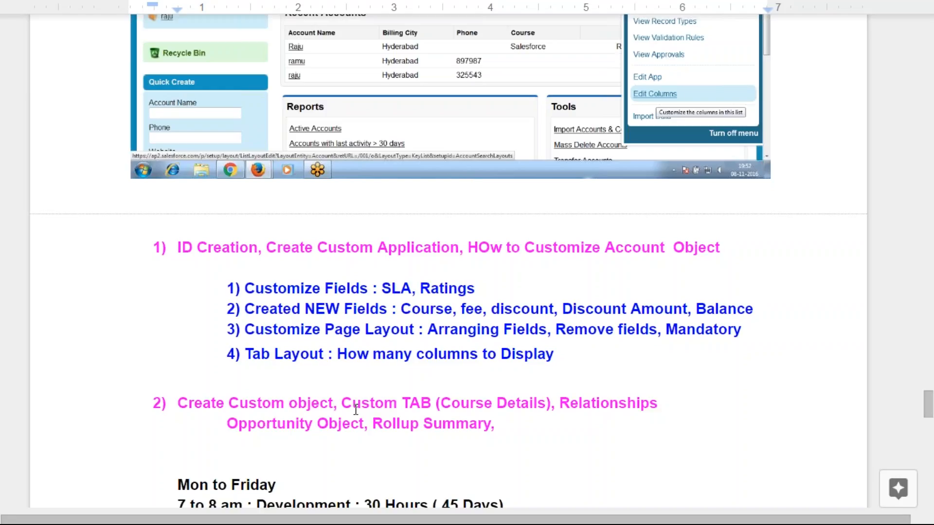
Highlight both outline topics with their subpoints, then the '7 to 8am : Development' schedule line
{"action": "left_click_drag", "start_coordinate": [509, 427], "coordinate": [189, 253]}
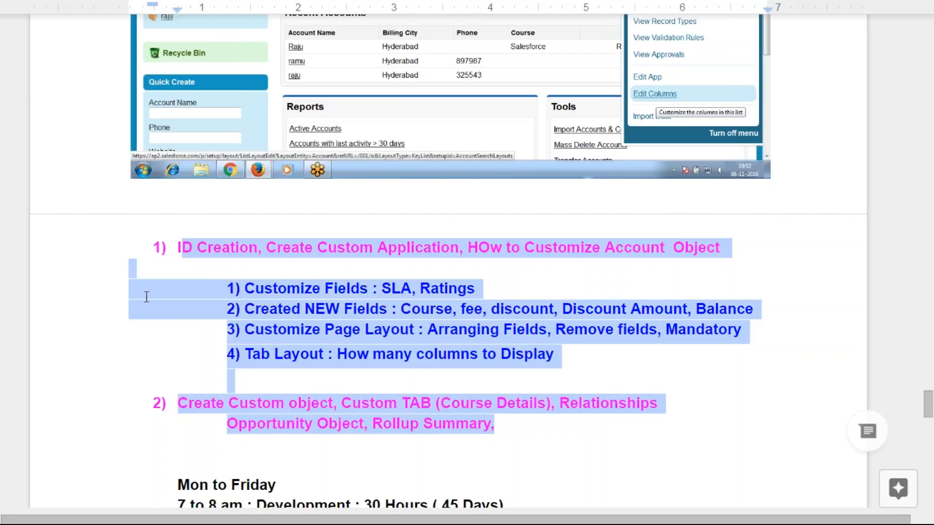
{"action": "left_click", "coordinate": [146, 294]}
{"action": "scroll", "coordinate": [189, 341], "scroll_direction": "down", "scroll_amount": 3}
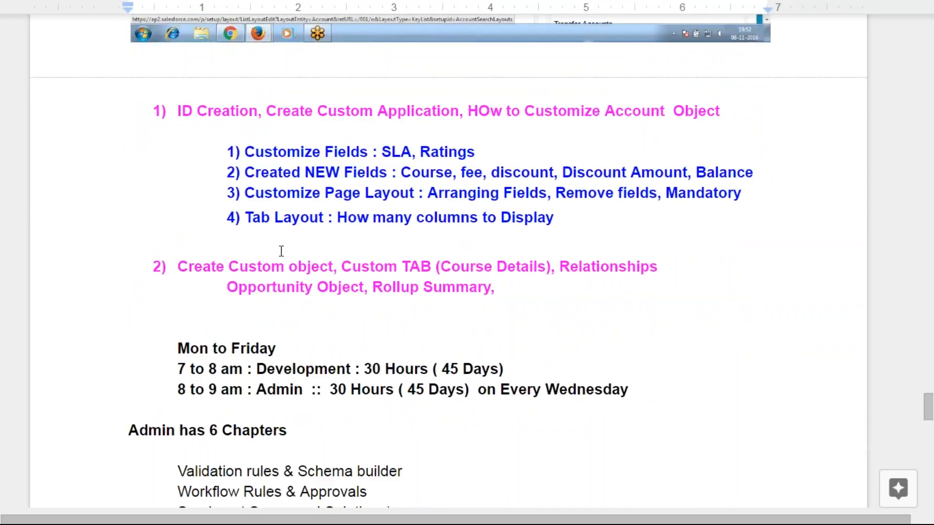
{"action": "left_click_drag", "start_coordinate": [141, 104], "coordinate": [611, 316]}
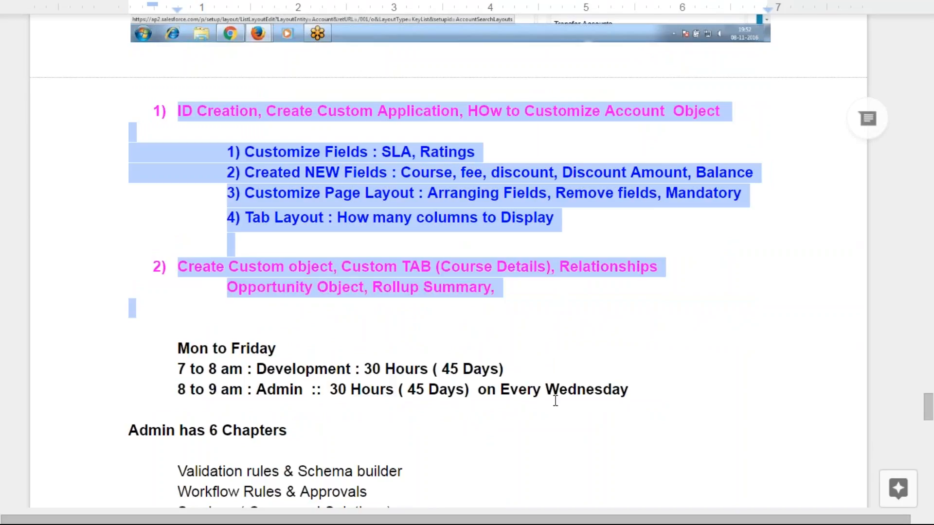
{"action": "scroll", "coordinate": [486, 369], "scroll_direction": "down", "scroll_amount": 3}
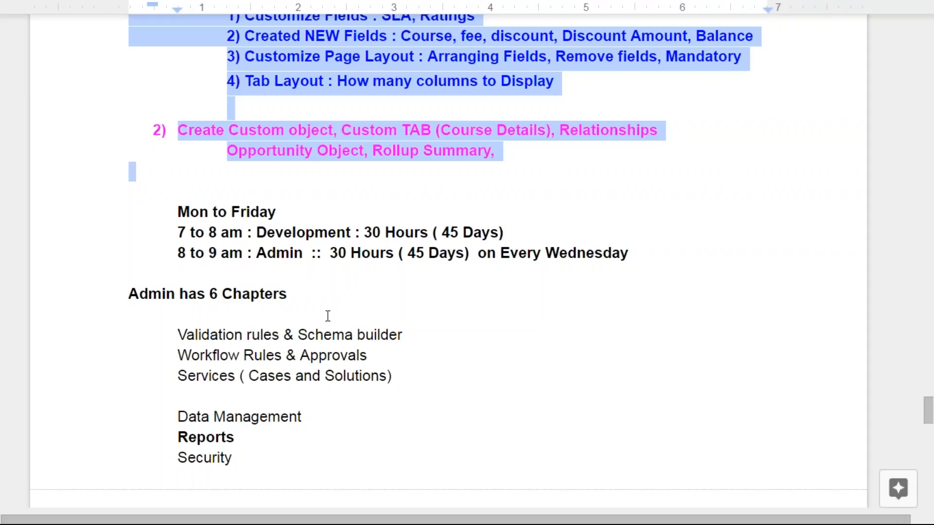
{"action": "scroll", "coordinate": [452, 340], "scroll_direction": "down", "scroll_amount": 1}
{"action": "scroll", "coordinate": [452, 340], "scroll_direction": "down", "scroll_amount": 6}
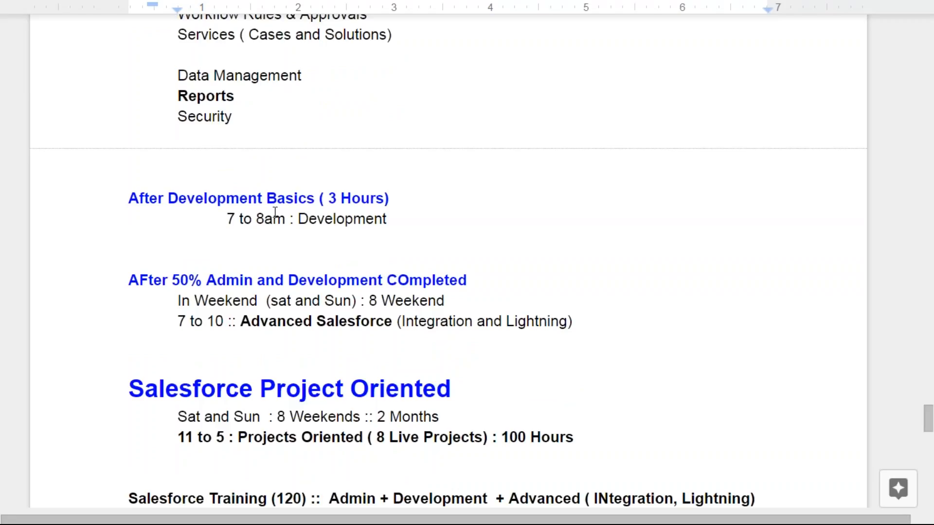
{"action": "left_click_drag", "start_coordinate": [226, 216], "coordinate": [414, 220]}
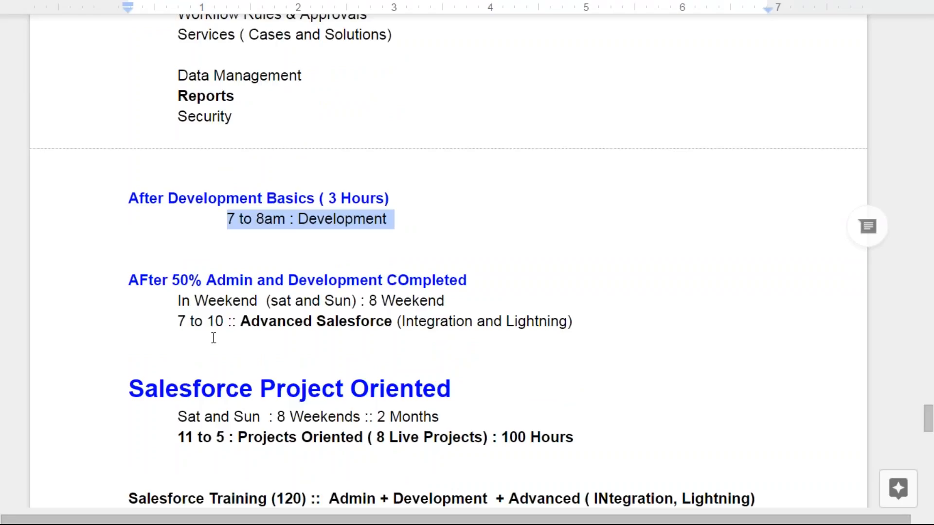
Add 'am' after '7 to 10', then select '11 to 5 : Projects Oriented'
{"action": "left_click", "coordinate": [228, 321]}
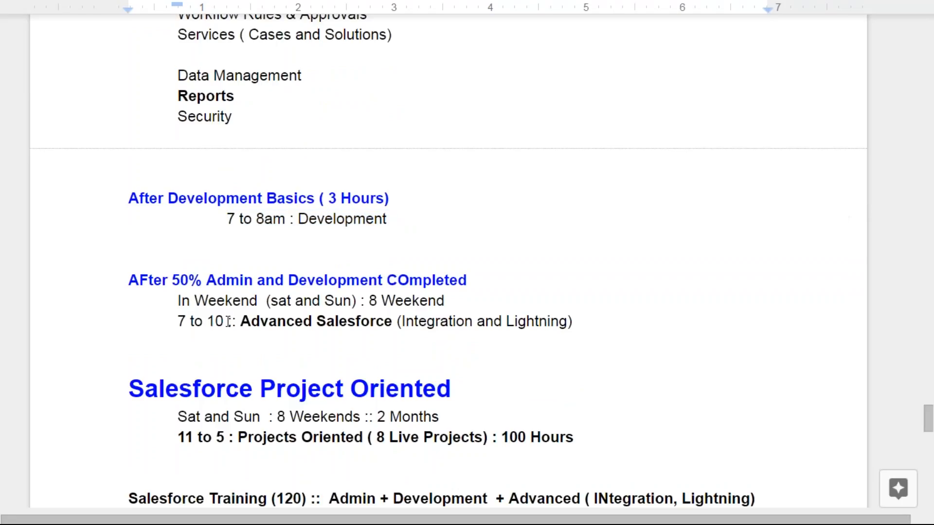
{"action": "type", "text": "am"}
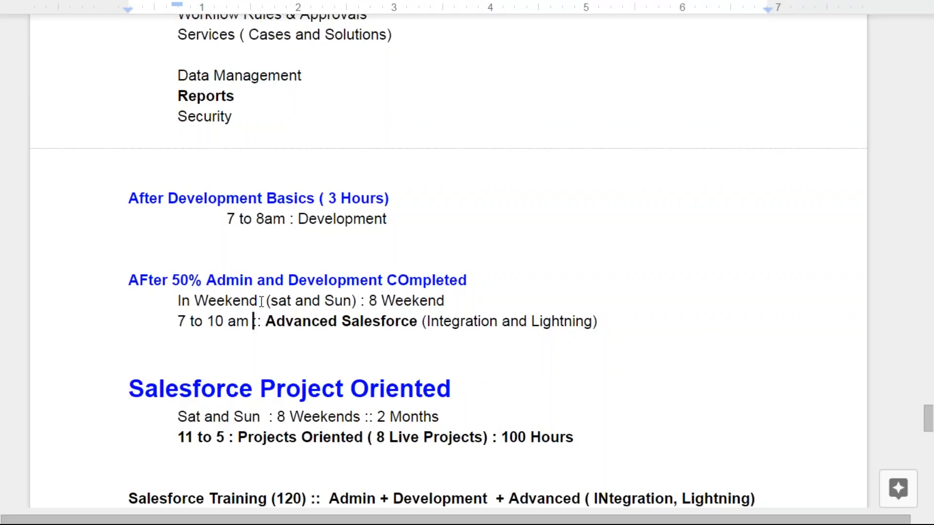
{"action": "scroll", "coordinate": [297, 302], "scroll_direction": "down", "scroll_amount": 1}
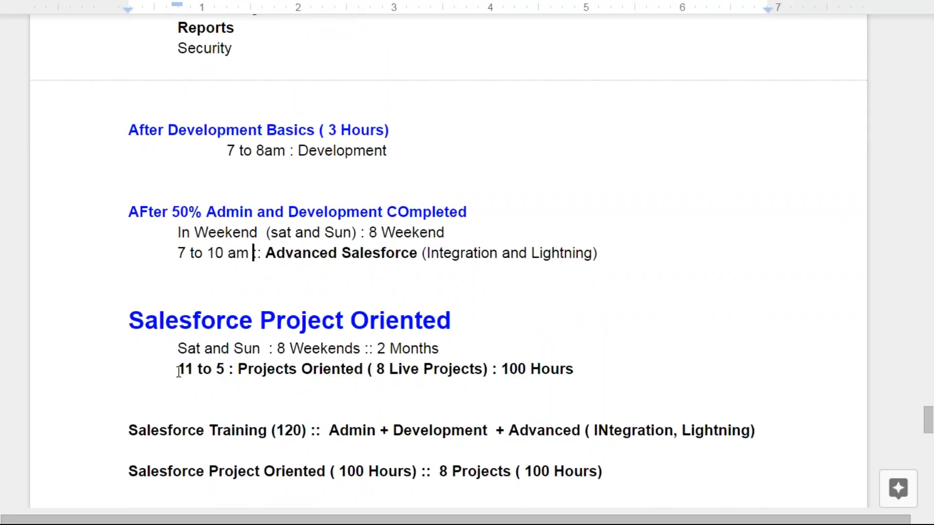
{"action": "left_click_drag", "start_coordinate": [178, 371], "coordinate": [368, 372]}
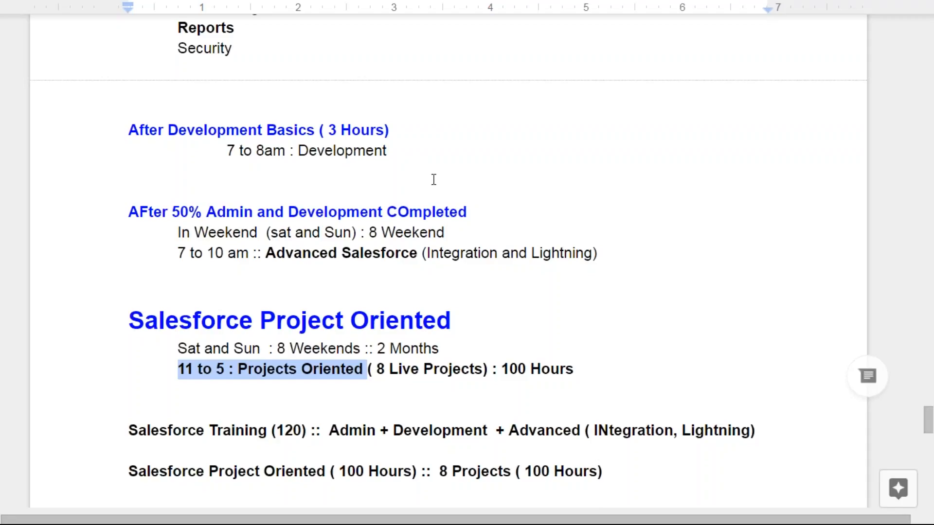
{"action": "left_click", "coordinate": [175, 9]}
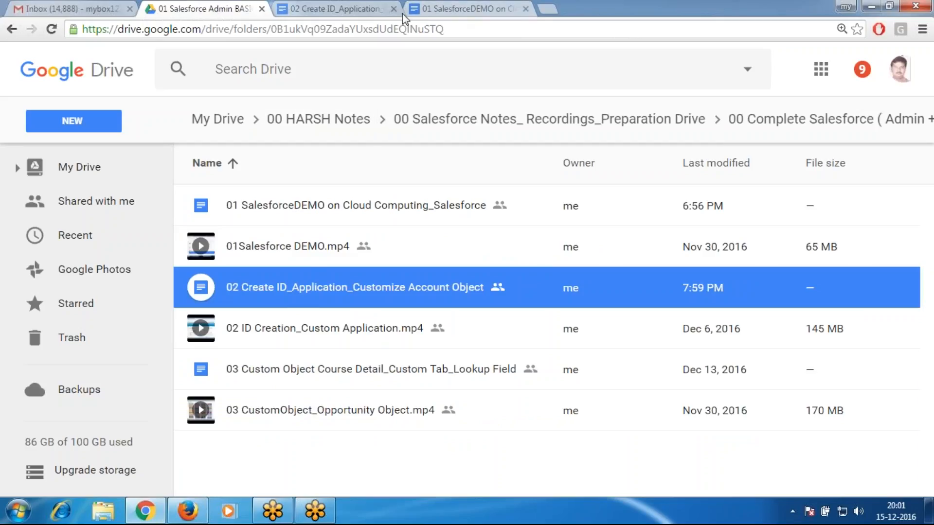
{"action": "left_click", "coordinate": [376, 14]}
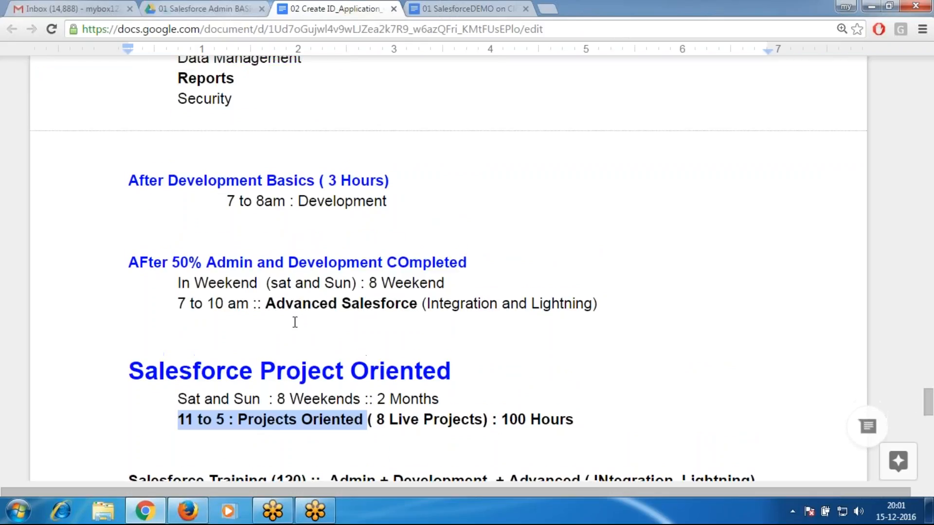
{"action": "scroll", "coordinate": [295, 323], "scroll_direction": "up", "scroll_amount": 5}
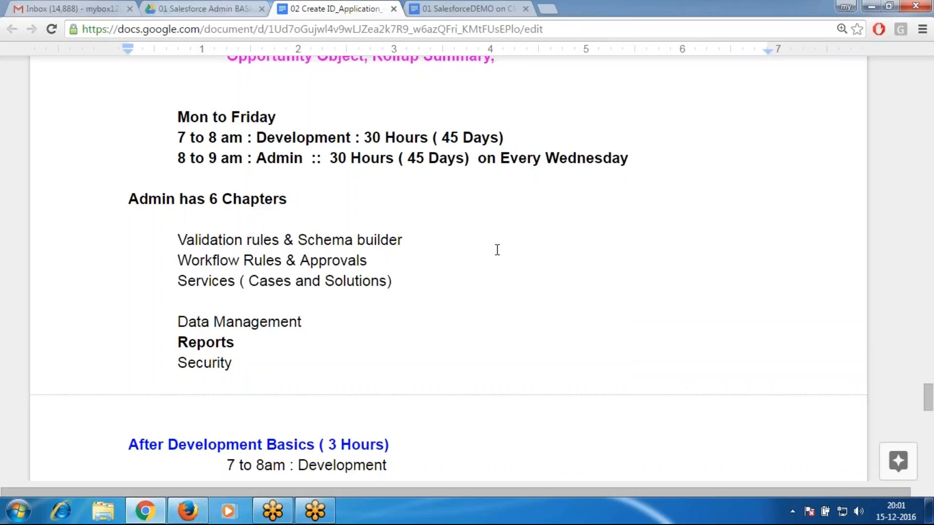
{"action": "left_click", "coordinate": [488, 255]}
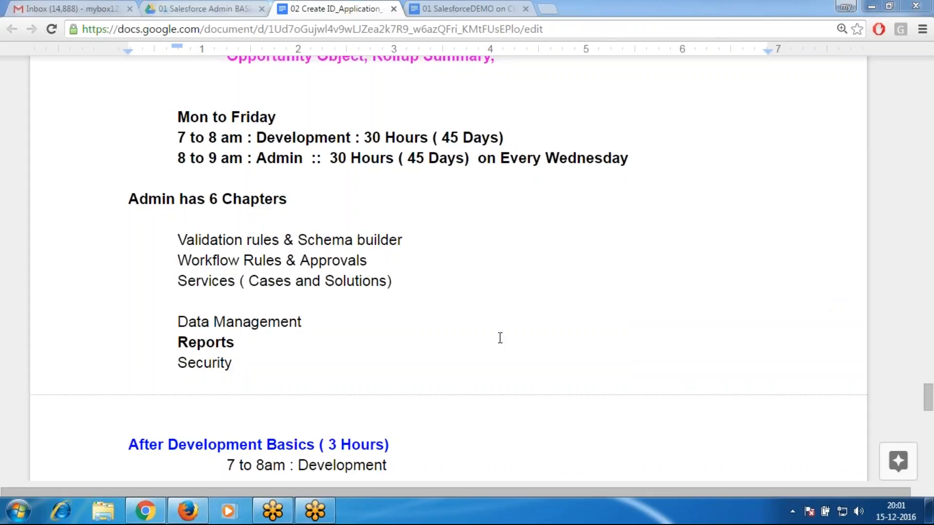
{"action": "scroll", "coordinate": [552, 291], "scroll_direction": "up", "scroll_amount": 4}
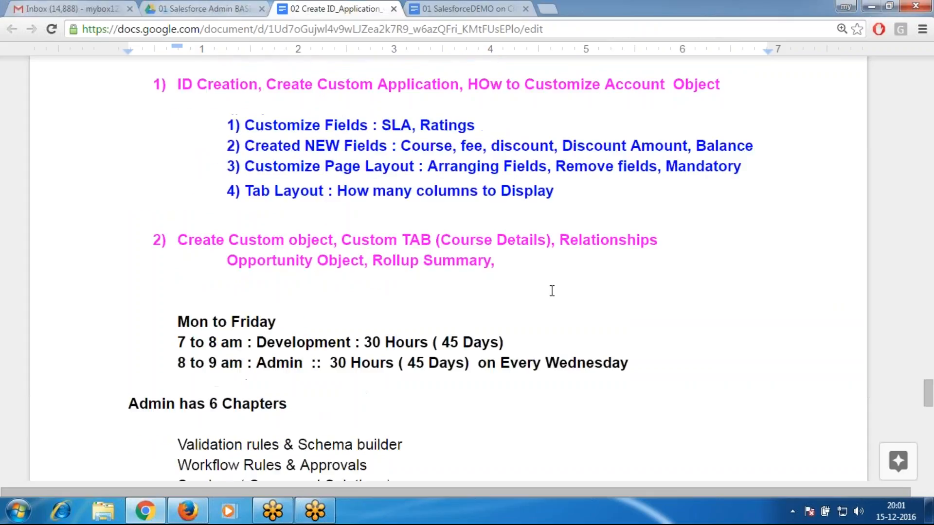